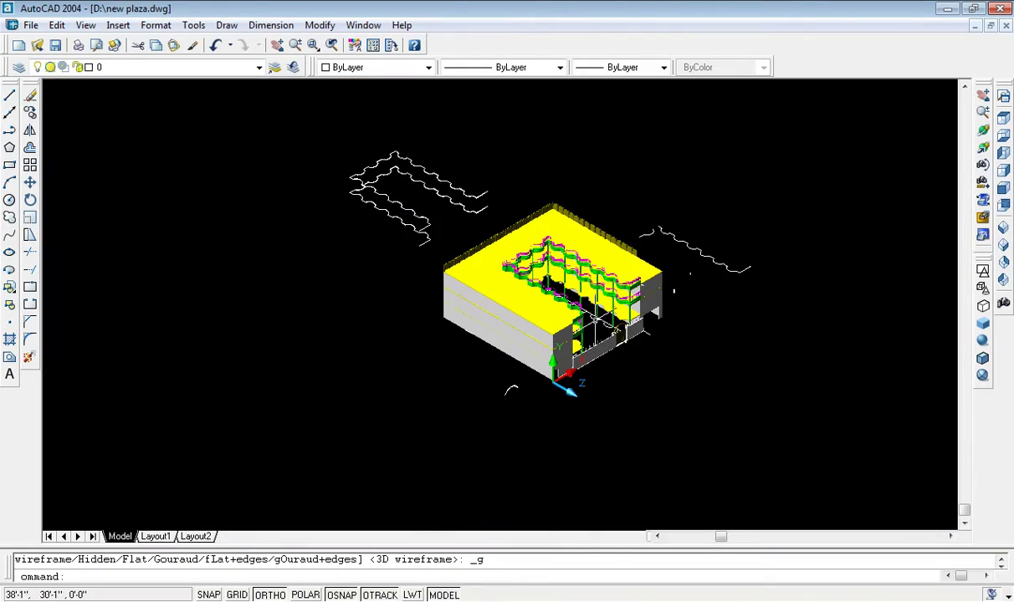
- Zoom and pan across the shaded plaza building, then switch to the Right elevation view
scroll(577, 305, up, 3)
scroll(600, 309, up, 5)
scroll(601, 309, down, 3)
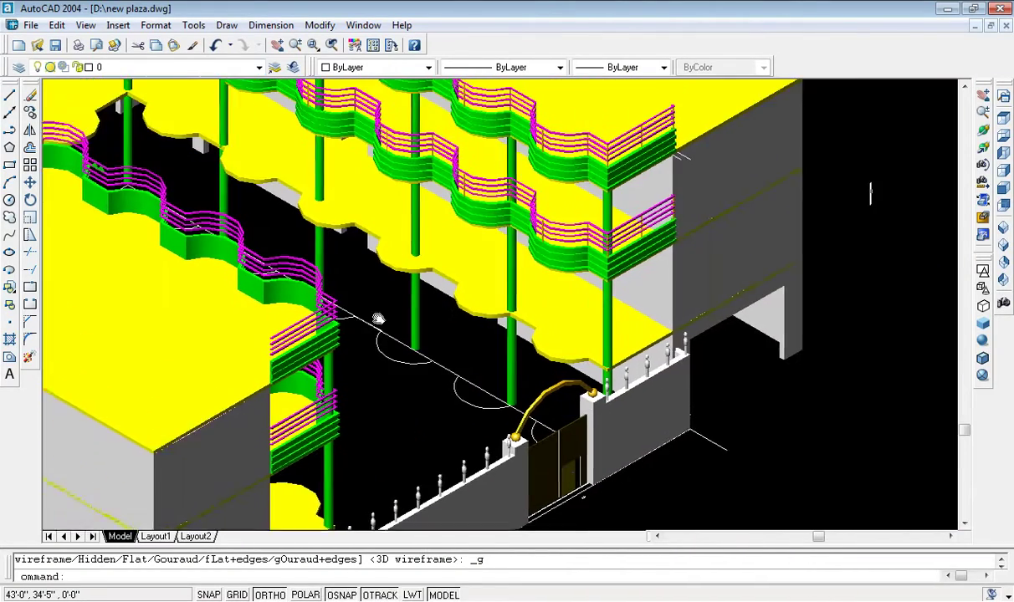
middle_drag(836, 293, 435, 287)
scroll(435, 287, down, 2)
scroll(311, 339, down, 1)
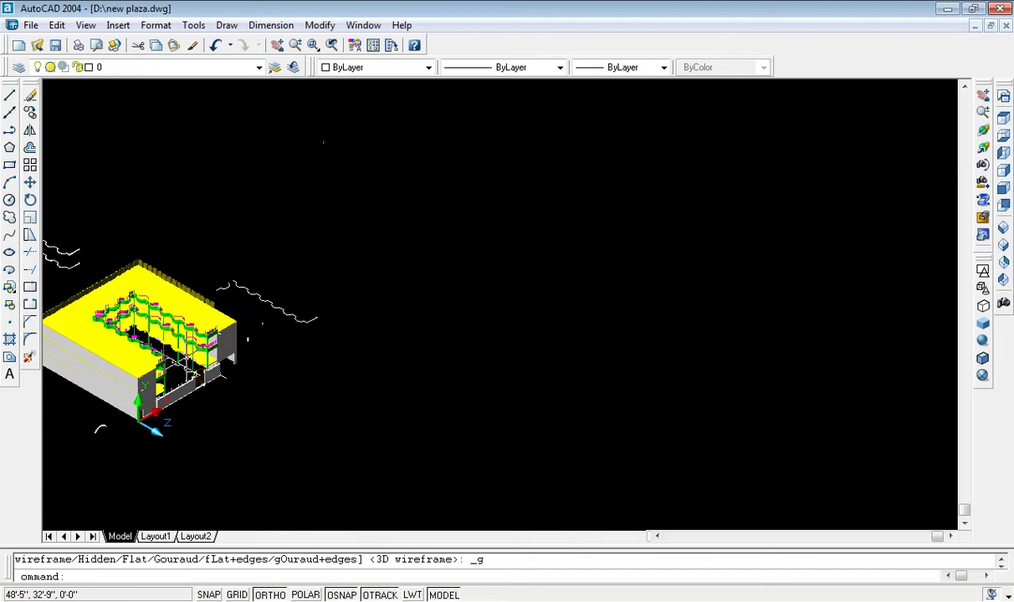
scroll(311, 339, up, 2)
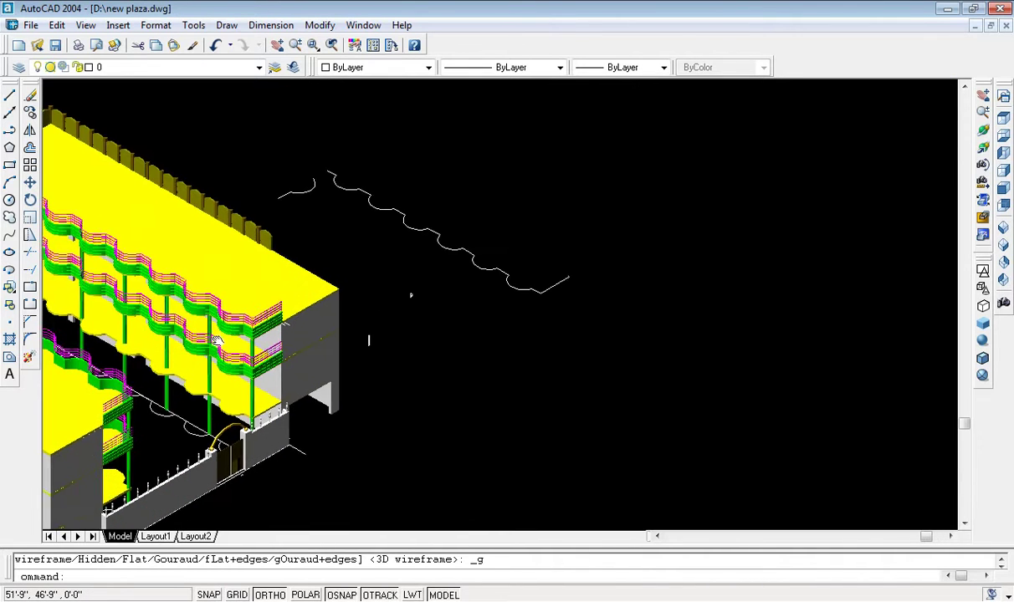
middle_drag(148, 339, 516, 343)
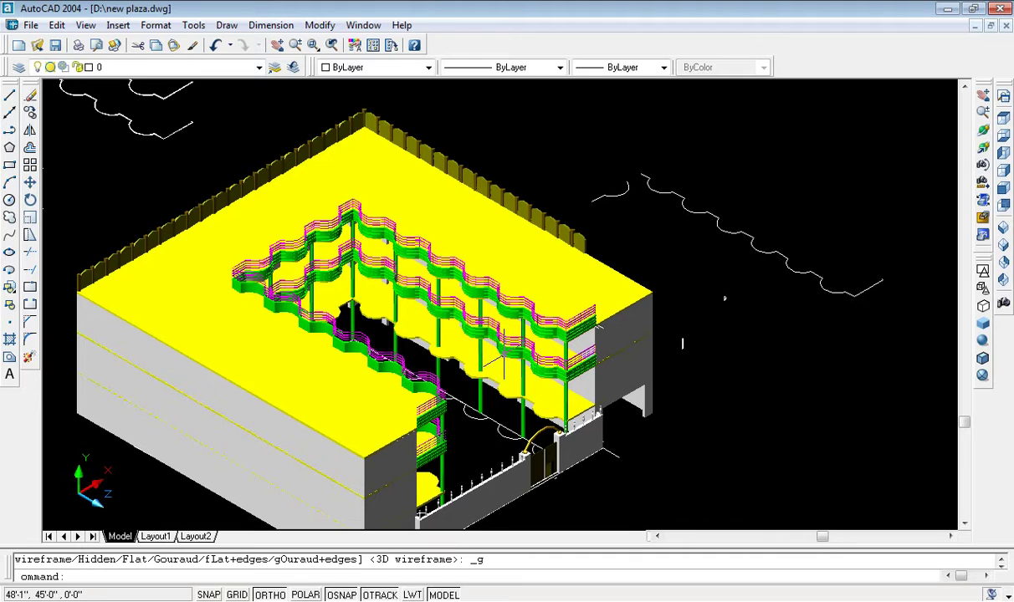
click(1003, 179)
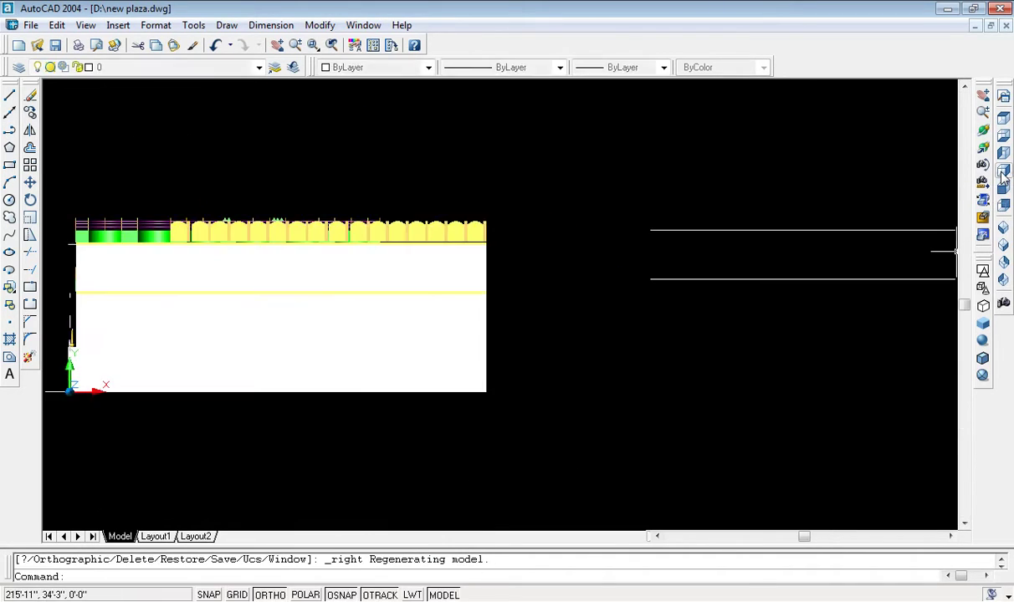
- Switch the model to 3D wireframe display
click(983, 288)
scroll(495, 256, up, 3)
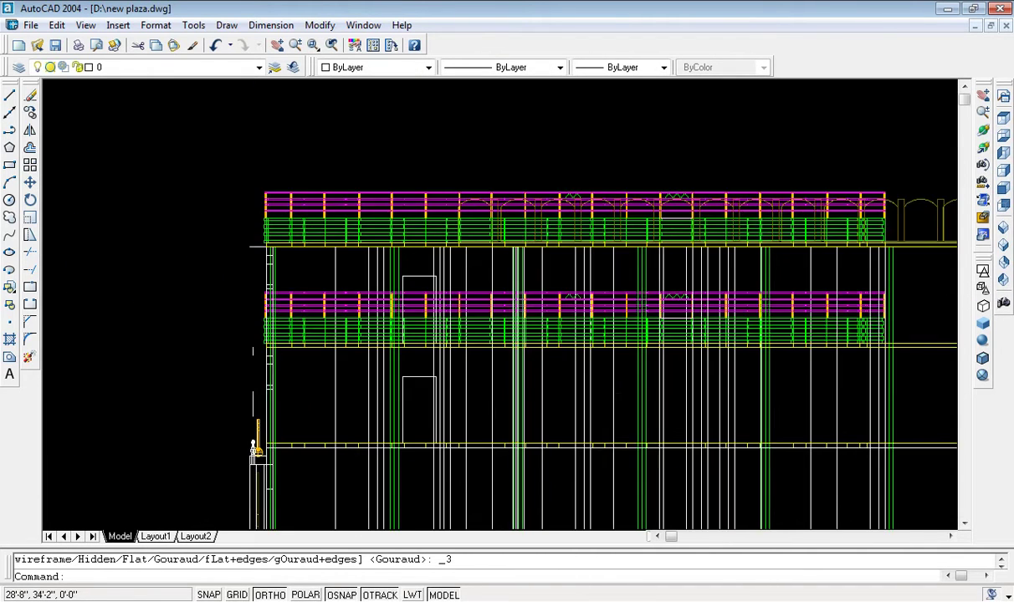
scroll(491, 259, down, 1)
text(m)
key(Return)
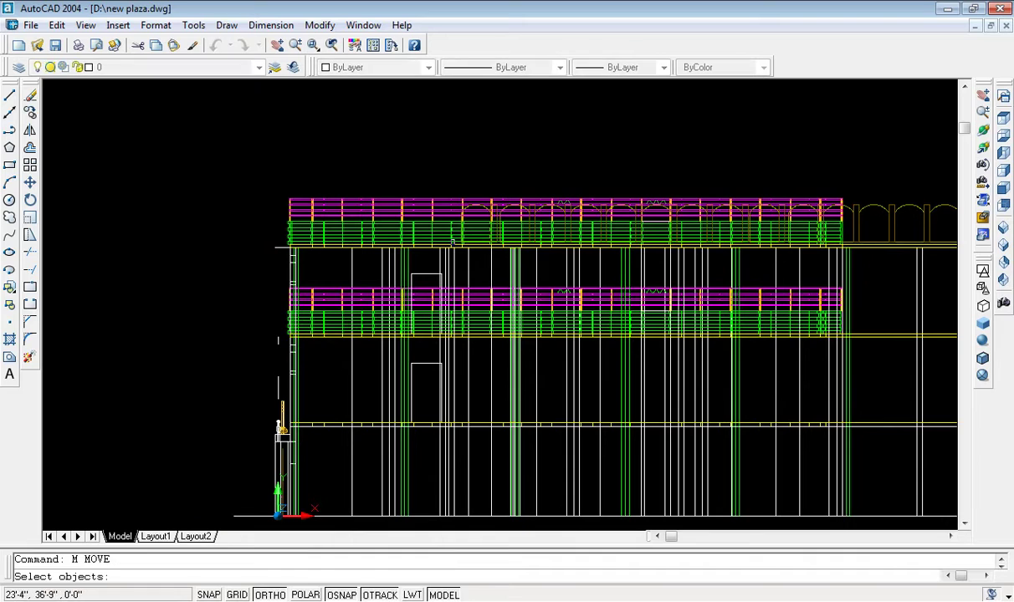
key(Escape)
- Copy the window-selected lower railing lines 12' down, then view from SE Isometric
text(c)
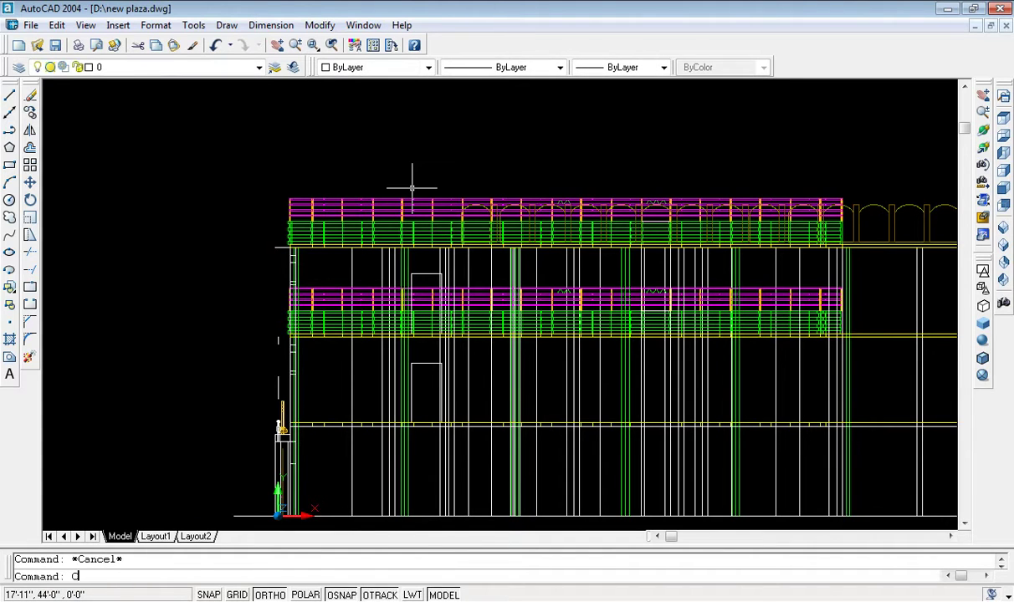
key(Return)
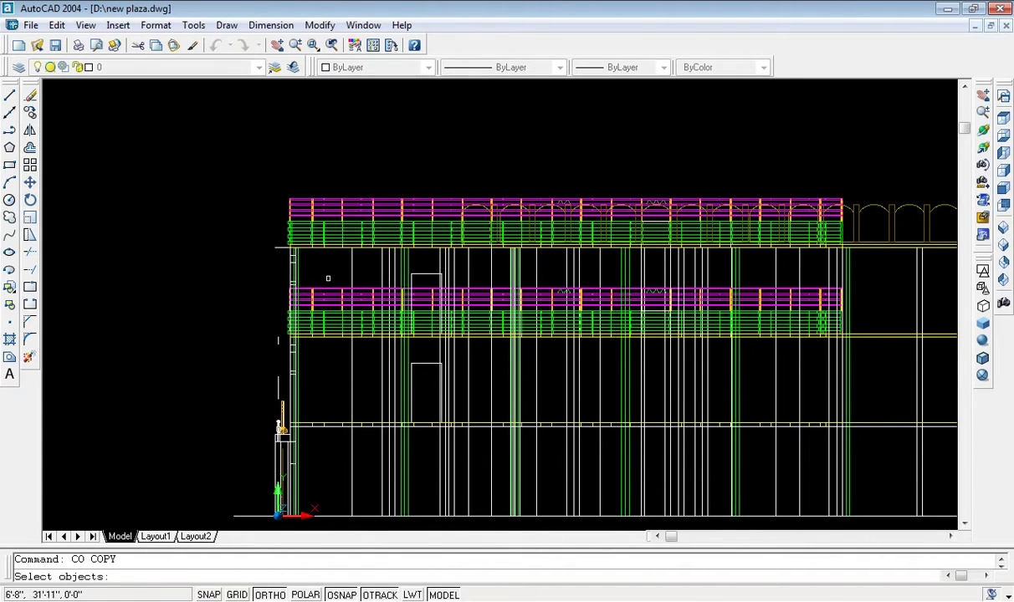
click(331, 276)
click(203, 317)
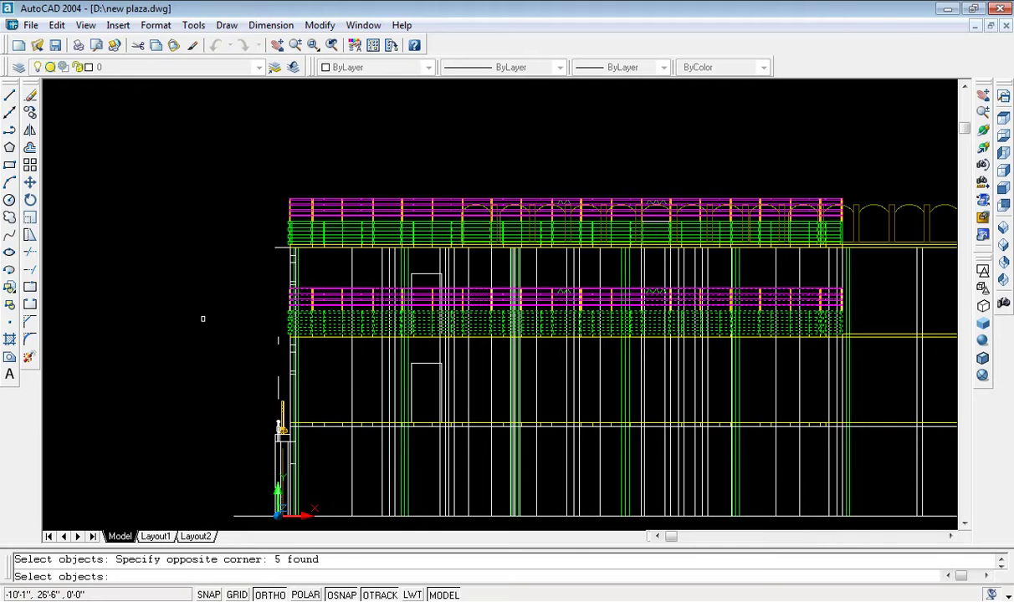
key(Return)
click(176, 293)
text(12')
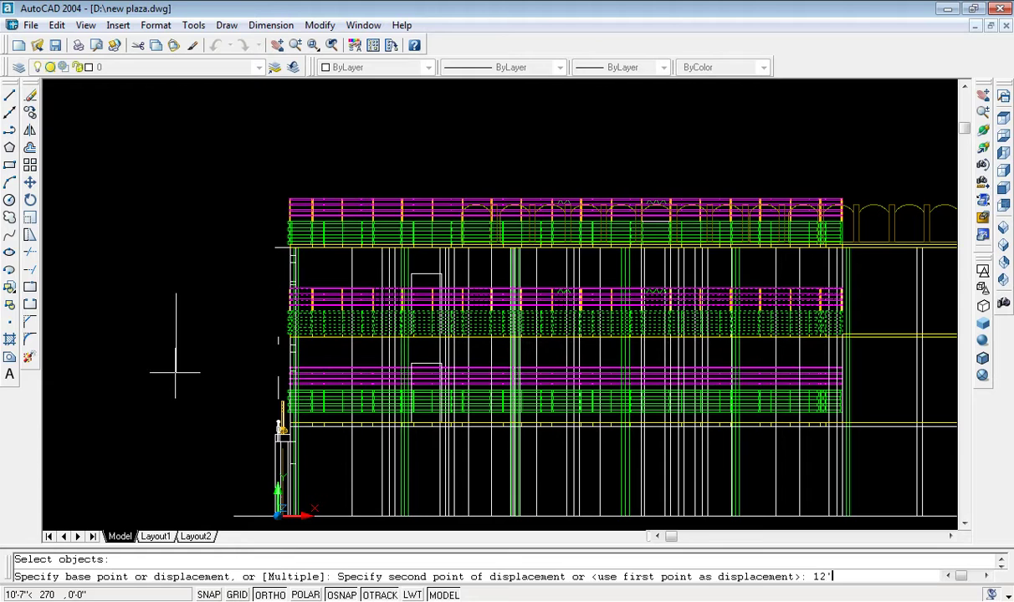
key(Return)
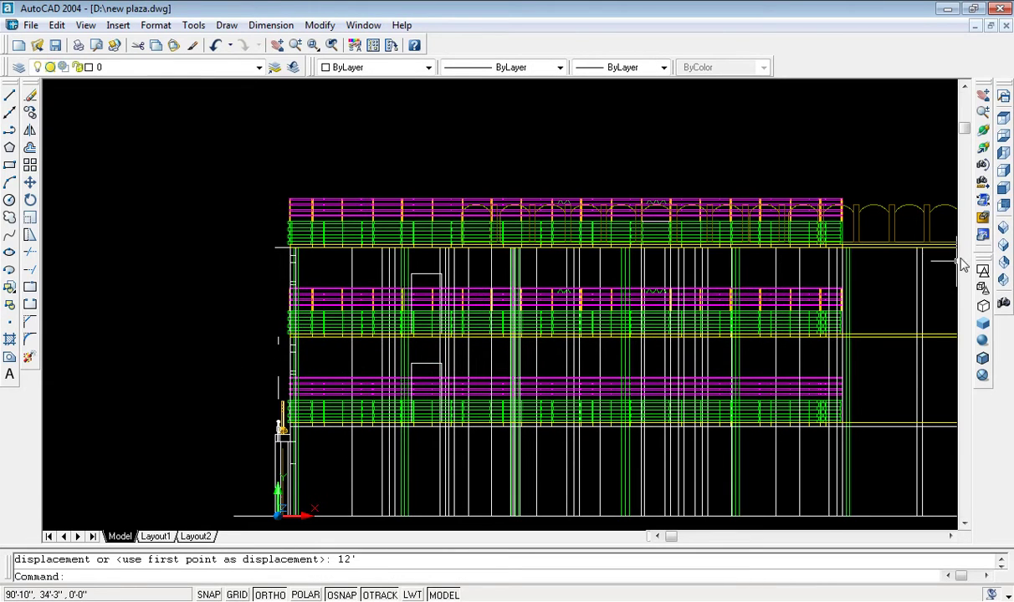
click(1004, 230)
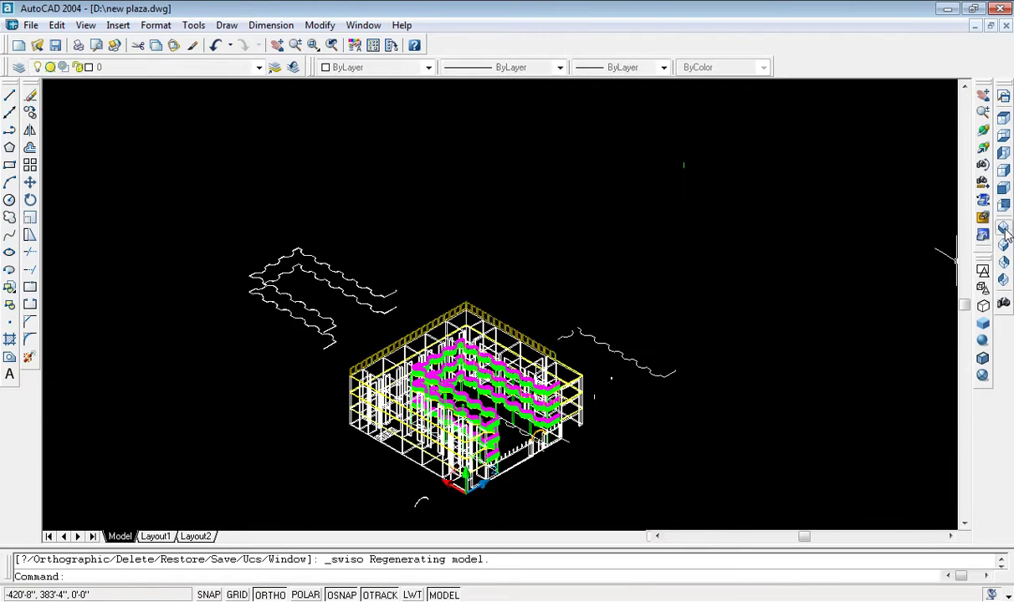
- Restore Gouraud shading on the plaza model
click(983, 340)
scroll(539, 432, up, 3)
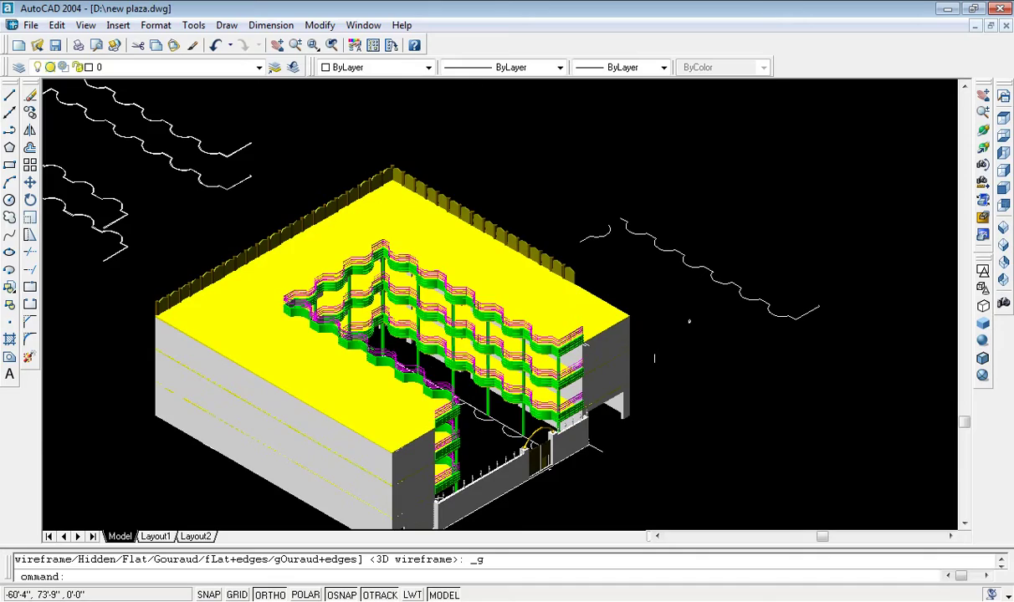
scroll(530, 425, up, 4)
scroll(572, 407, up, 2)
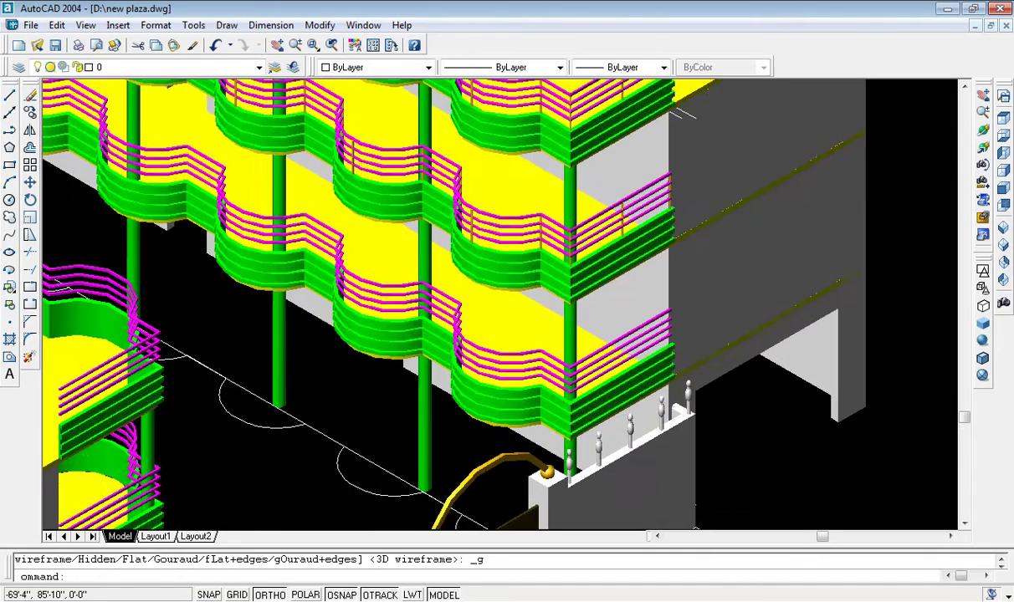
scroll(572, 407, down, 8)
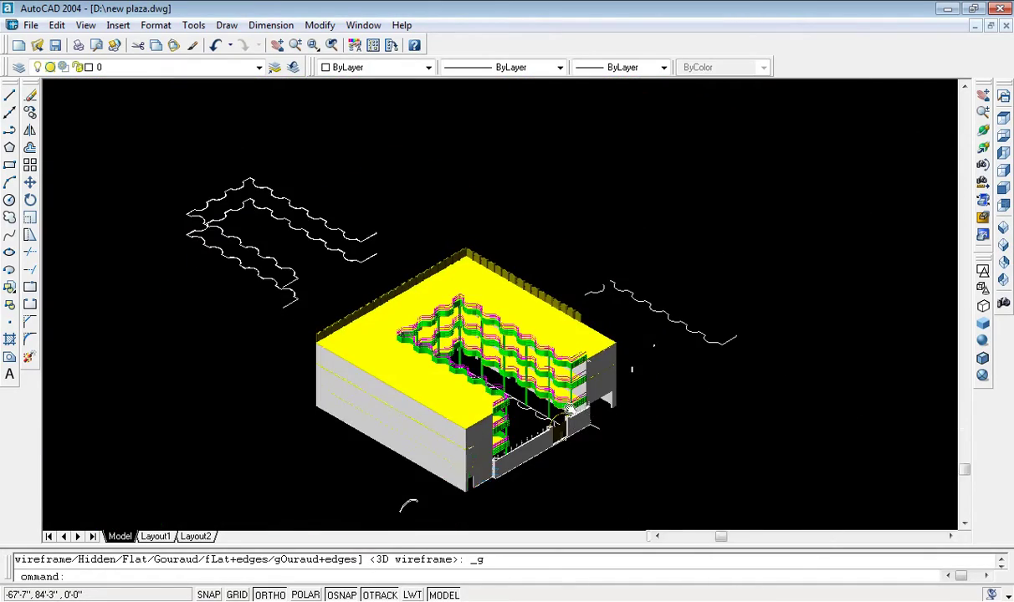
middle_drag(544, 393, 644, 327)
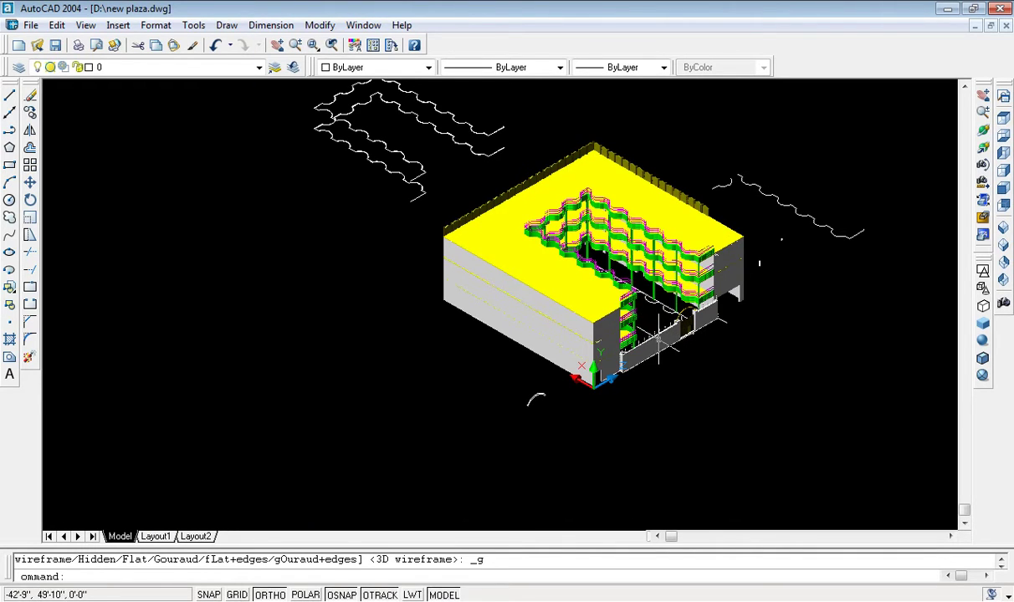
- Zoom into the gate and delete the yellow arch between the posts
scroll(644, 330, up, 5)
scroll(661, 338, up, 2)
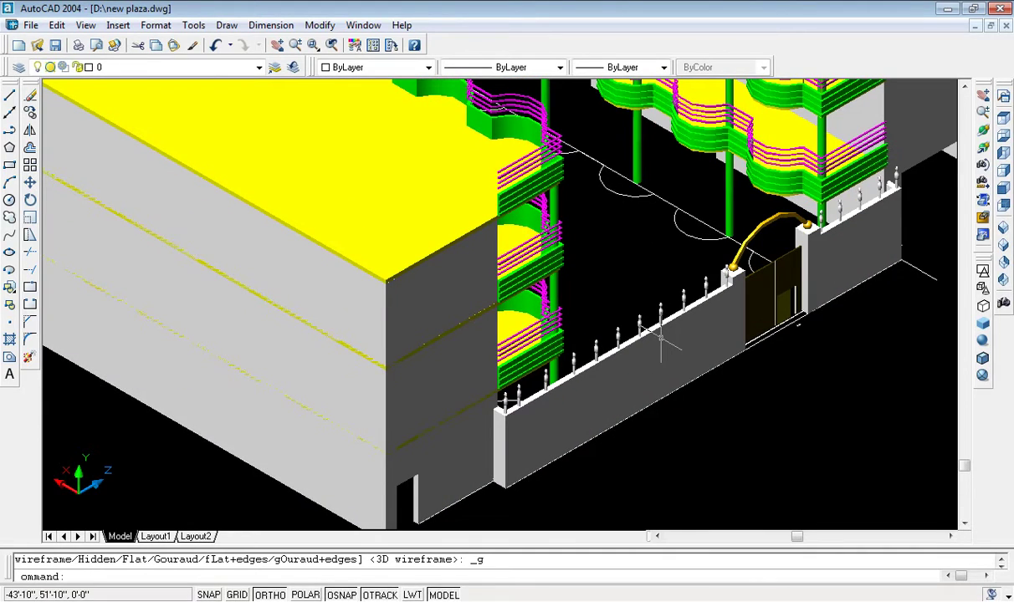
scroll(657, 297, up, 5)
middle_drag(711, 299, 398, 453)
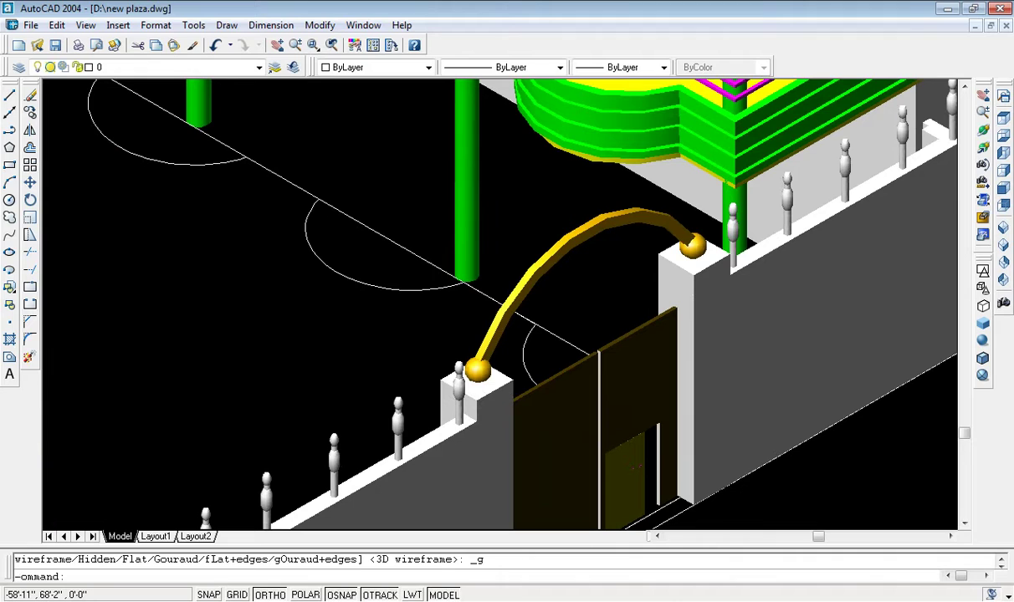
scroll(539, 392, up, 2)
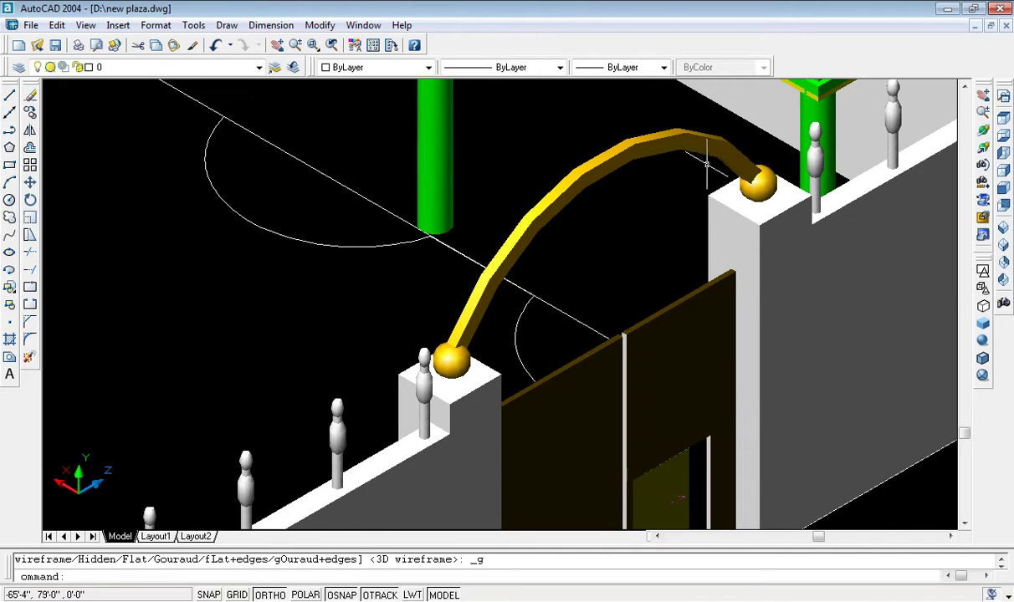
click(683, 136)
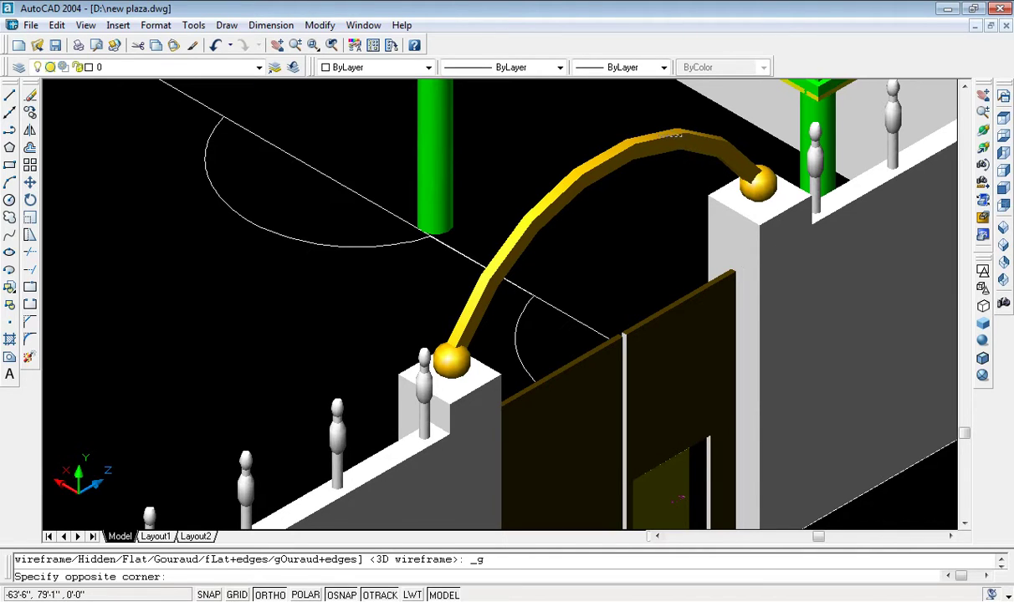
click(643, 132)
key(Delete)
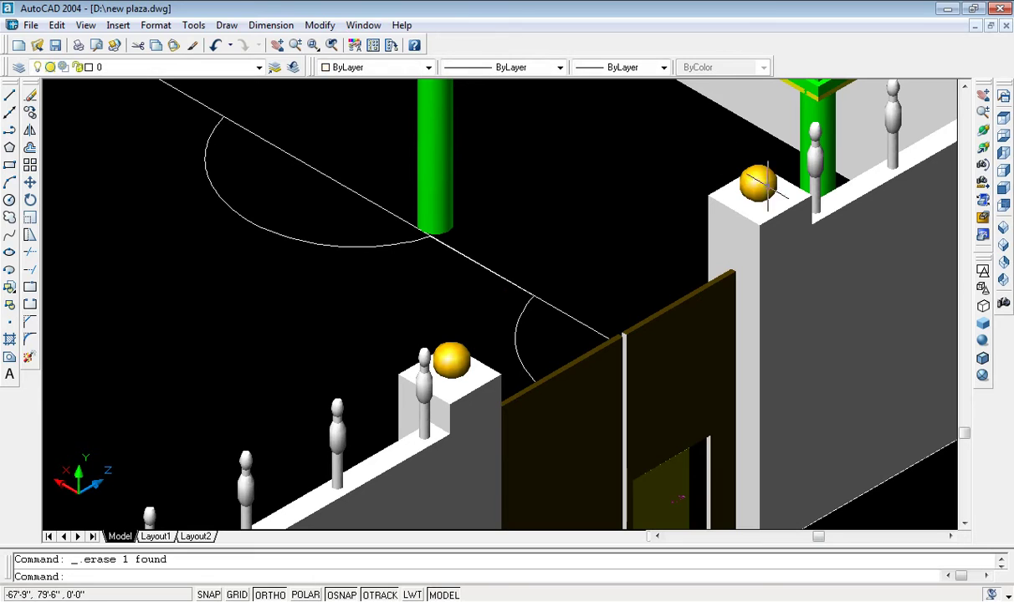
- Show the Front view in 3D wireframe, zoomed in on the gate
click(1005, 191)
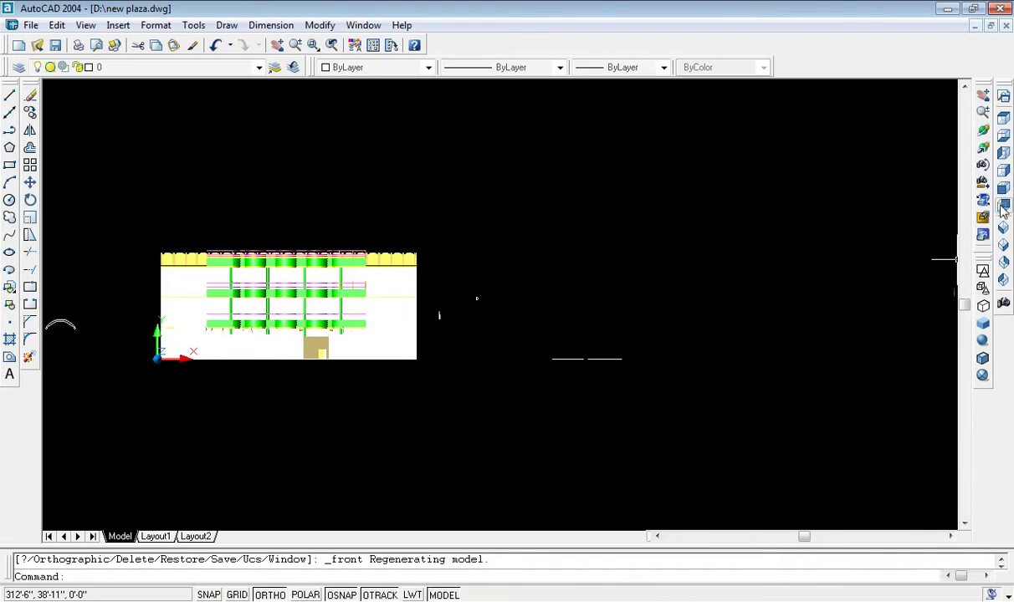
click(983, 288)
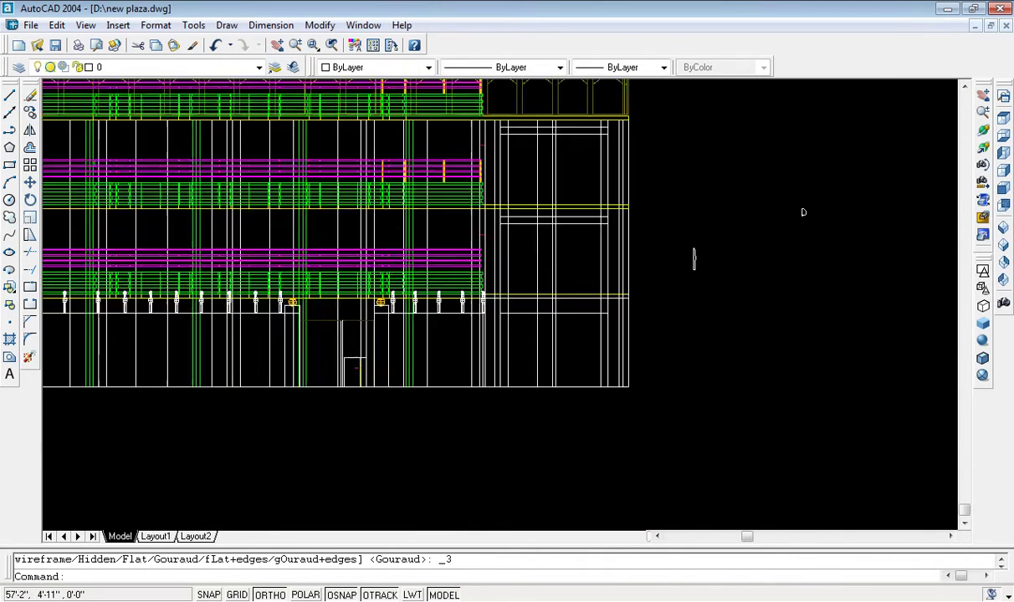
scroll(292, 329, up, 5)
scroll(357, 310, up, 2)
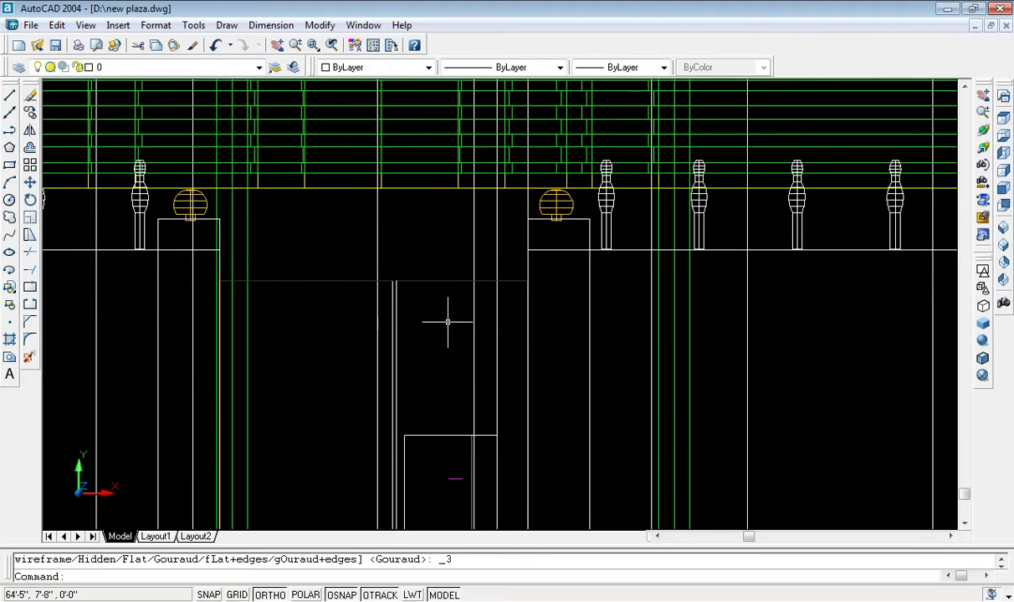
- Draw a three-point arc from the left gate post over the gate to the right post
text(a)
key(Return)
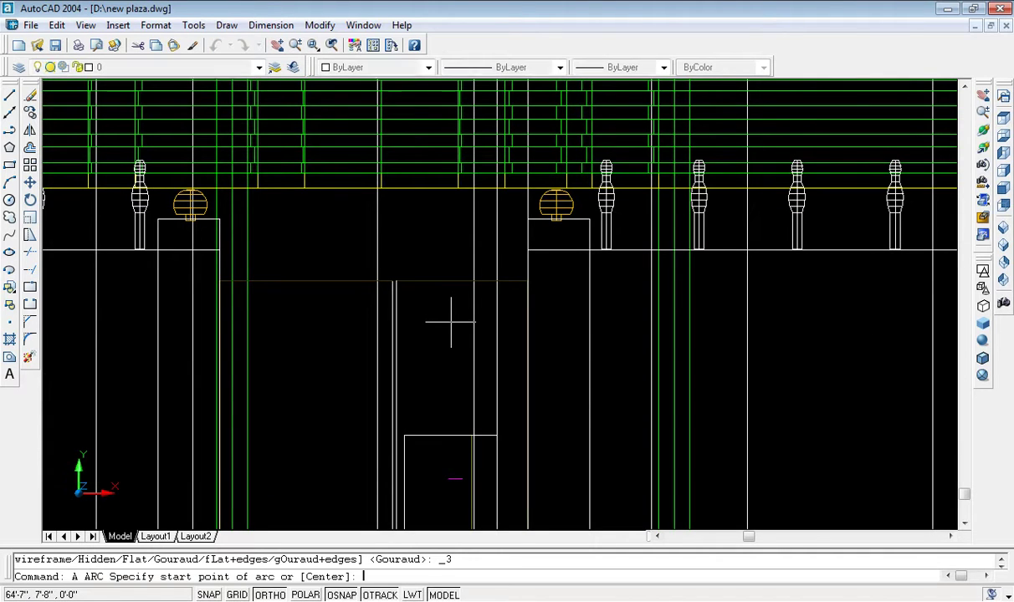
scroll(225, 288, up, 5)
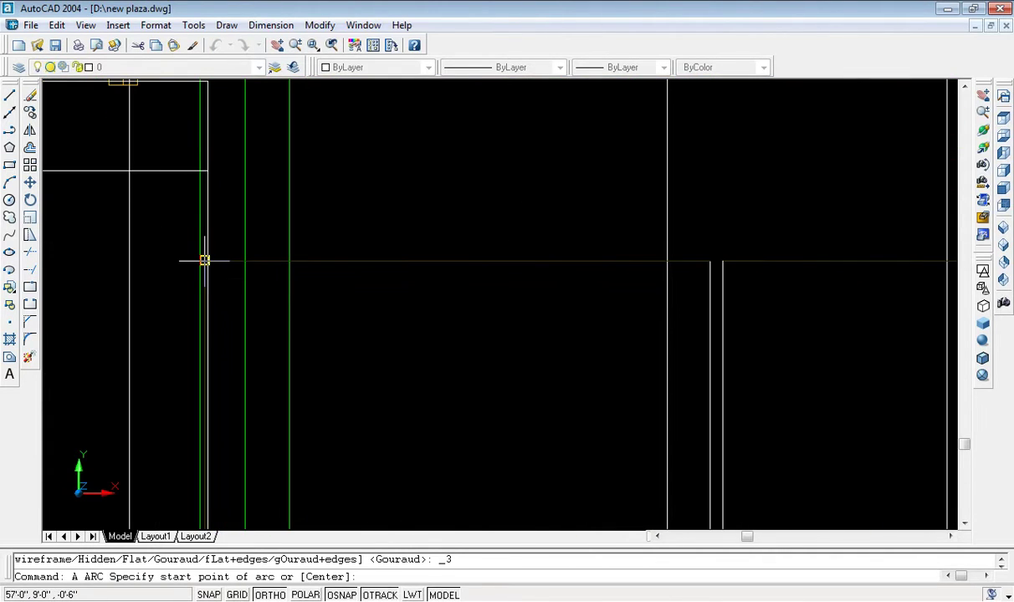
click(204, 260)
scroll(347, 153, down, 3)
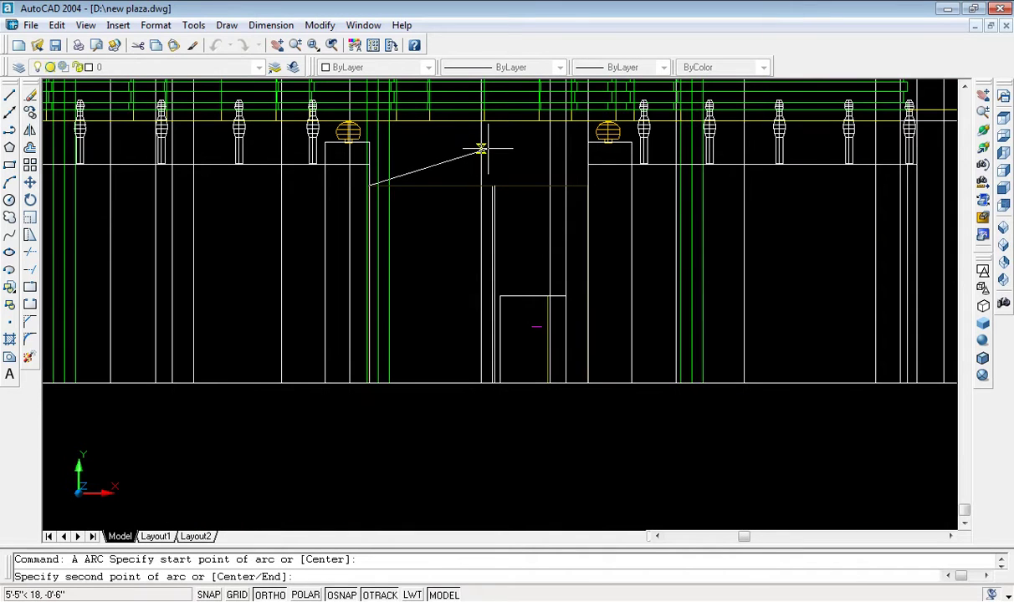
scroll(480, 147, up, 1)
scroll(489, 147, up, 2)
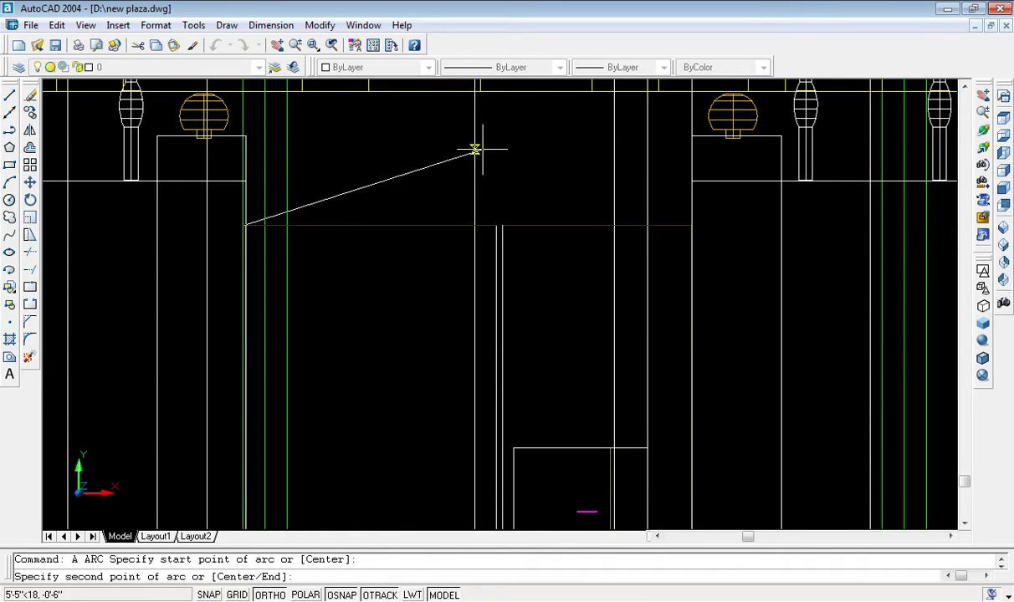
click(482, 150)
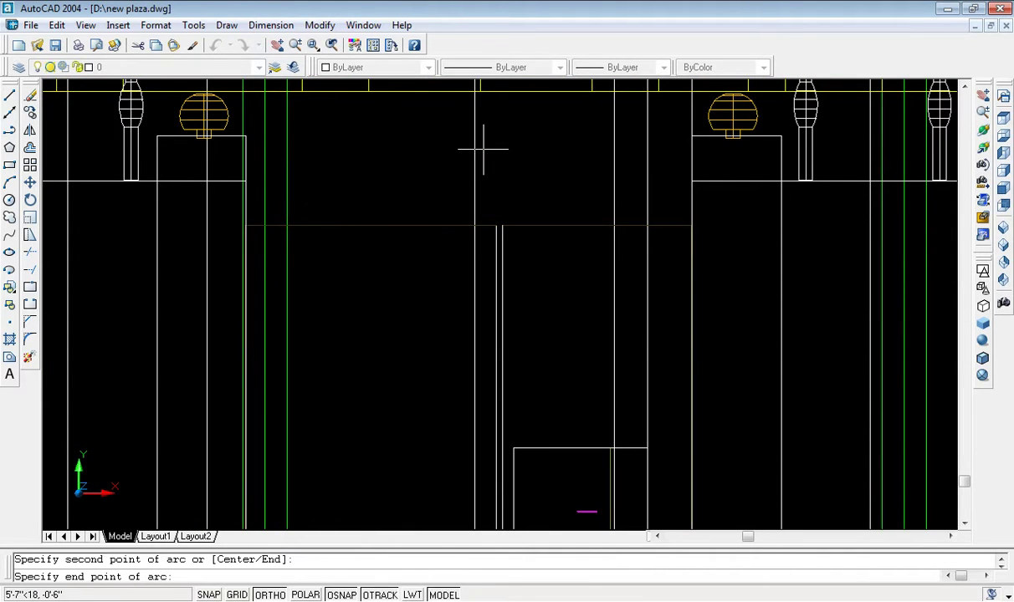
click(690, 224)
scroll(690, 226, down, 2)
scroll(690, 229, down, 3)
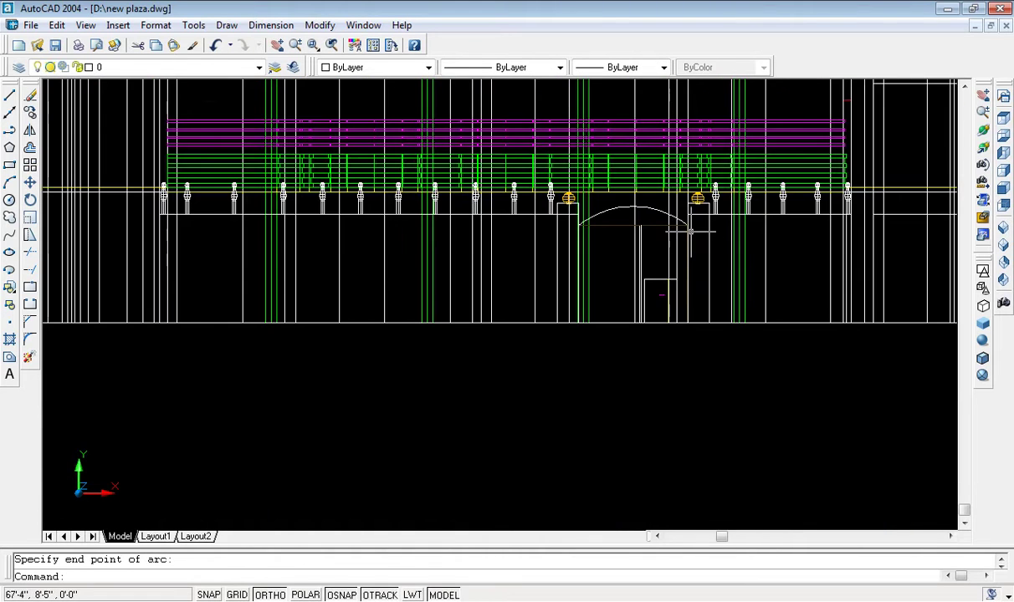
- Move the gate arc 12' straight down
key(Return)
click(689, 226)
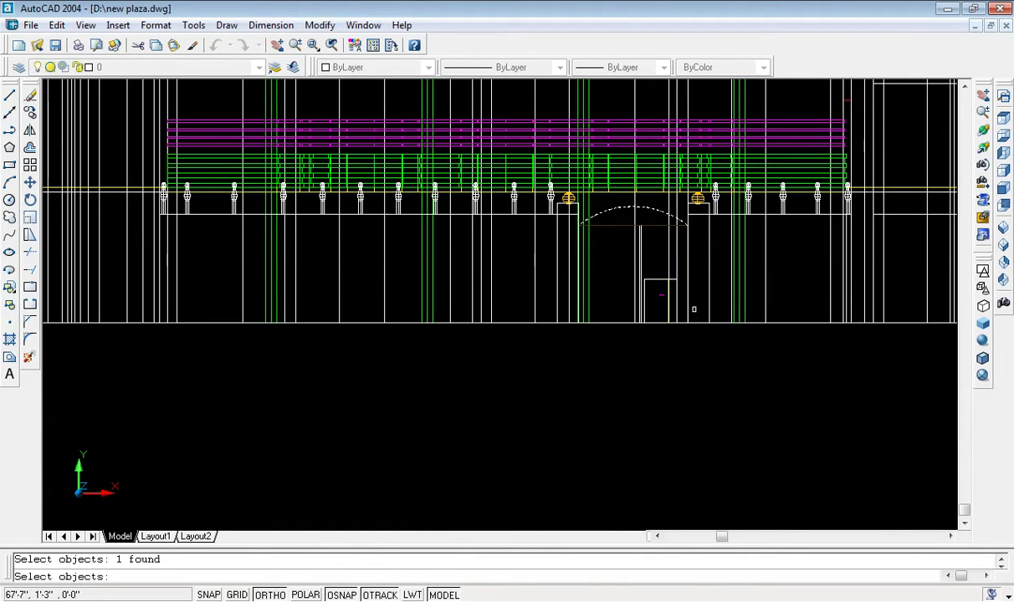
key(Return)
click(730, 344)
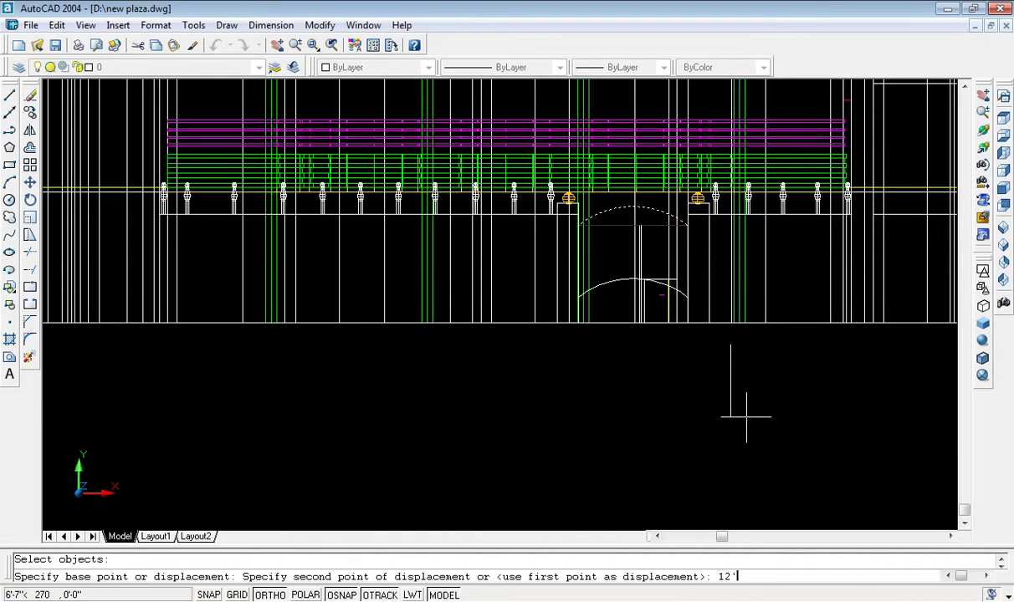
key(Return)
- Offset the arc 6 below itself
scroll(653, 359, up, 3)
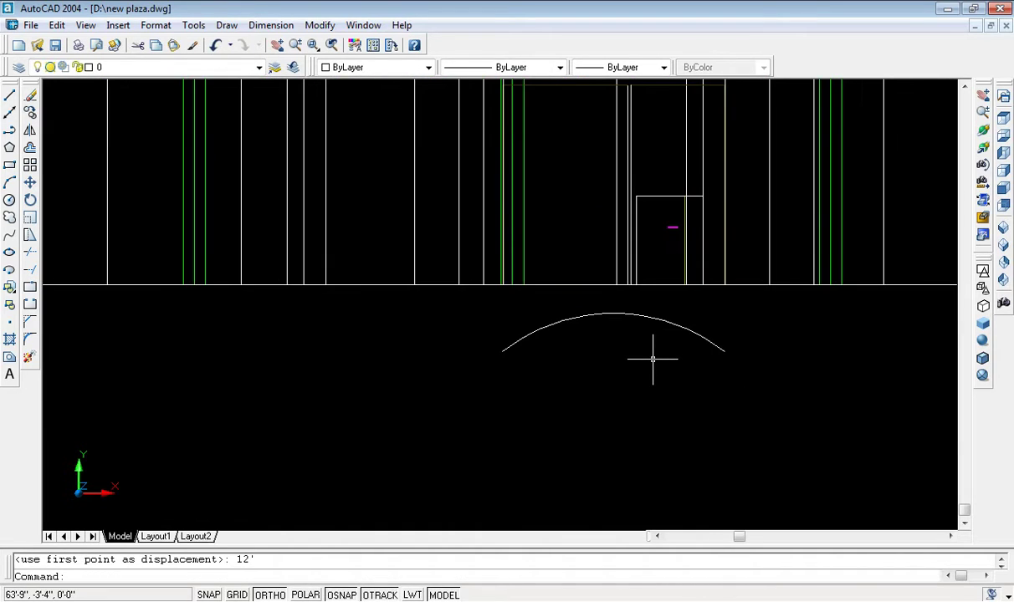
key(Return)
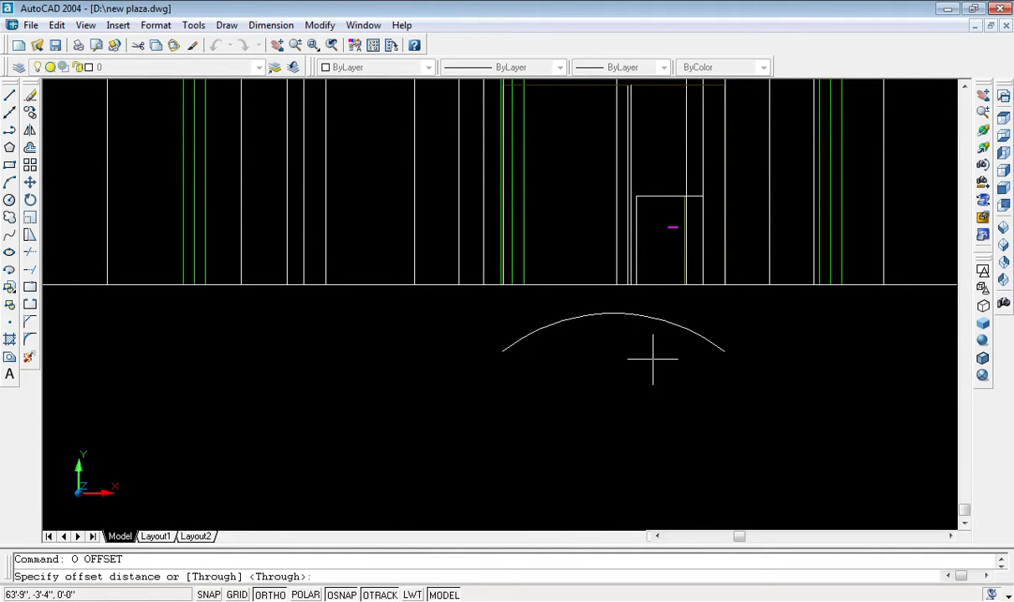
text(6)
key(Return)
click(629, 317)
click(634, 357)
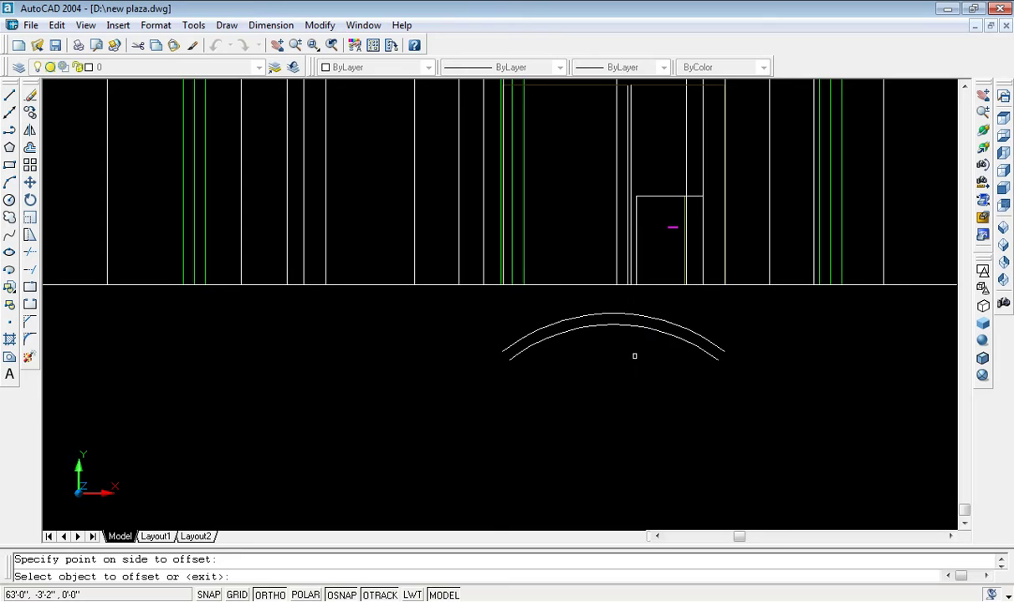
key(Escape)
key(Escape)
- Close the right and left ends of the two arcs with lines
text(L)
key(Return)
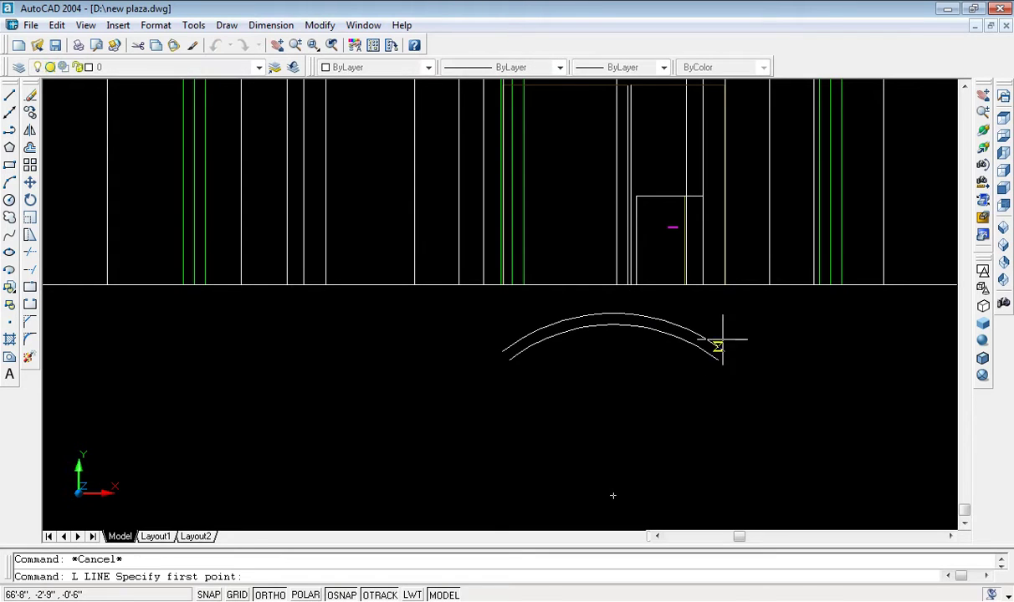
click(723, 351)
click(718, 358)
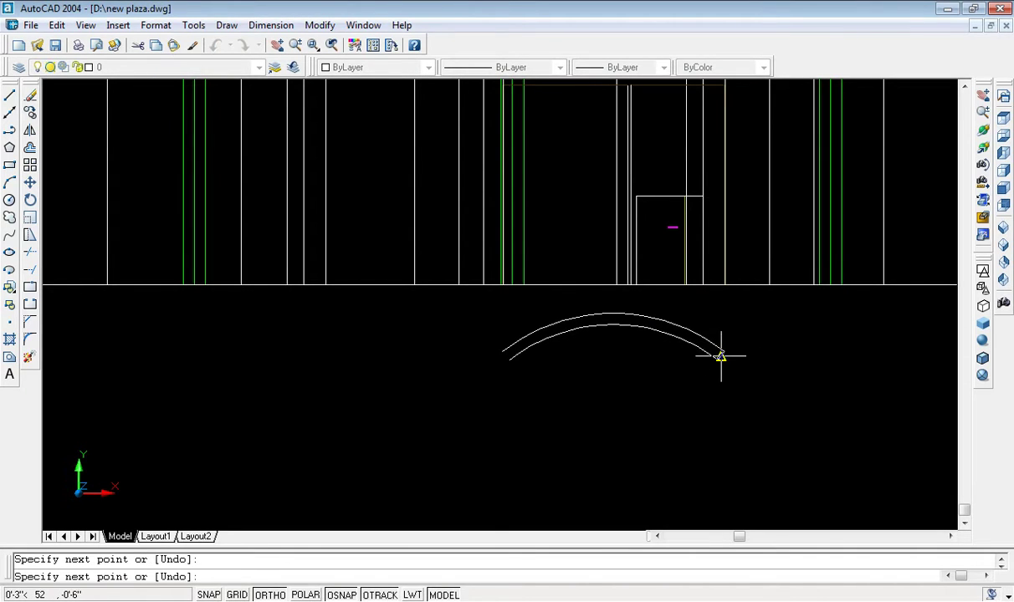
right_click(719, 356)
click(736, 368)
right_click(443, 309)
click(493, 400)
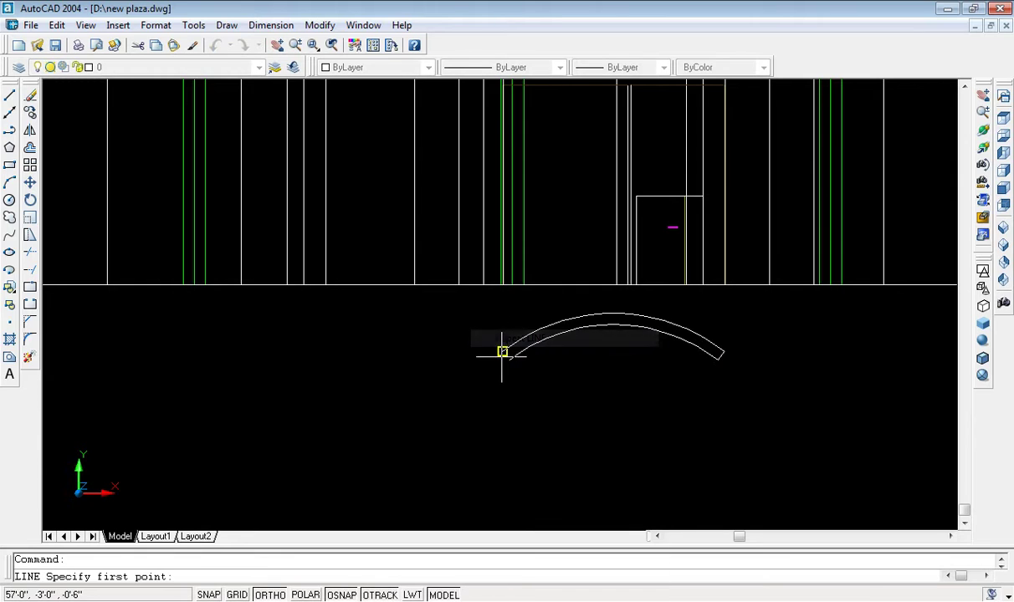
click(509, 359)
click(503, 352)
right_click(507, 355)
click(540, 374)
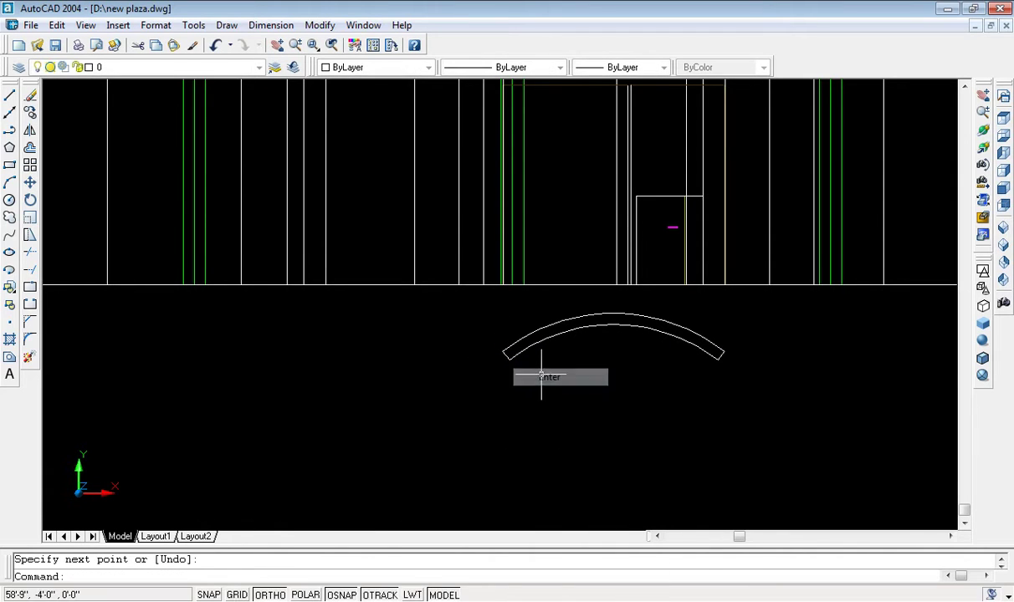
text(BO)
- Make a boundary polyline between the arcs and extrude it 2 high
key(Return)
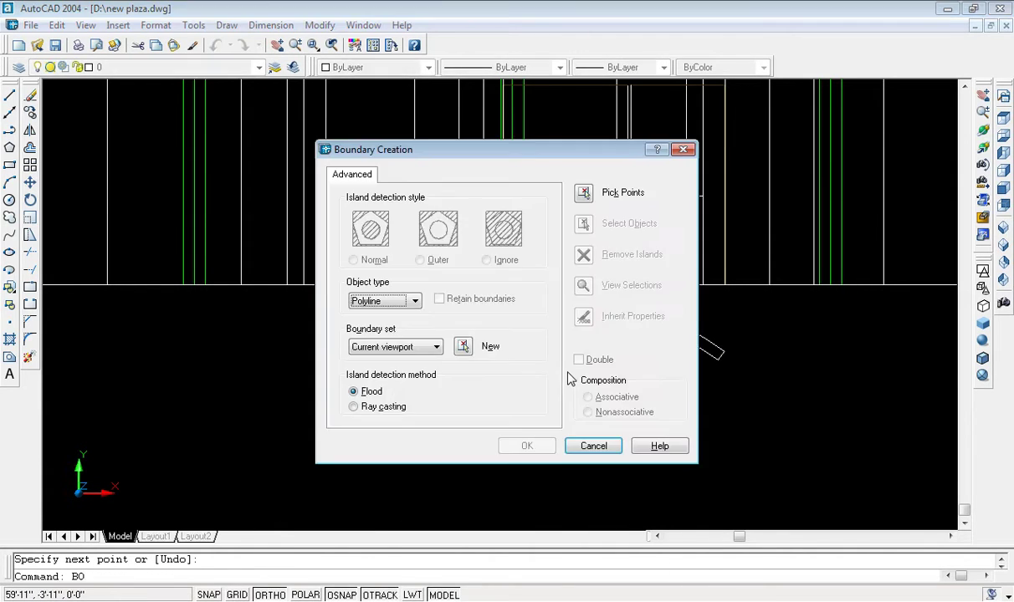
click(583, 192)
click(597, 320)
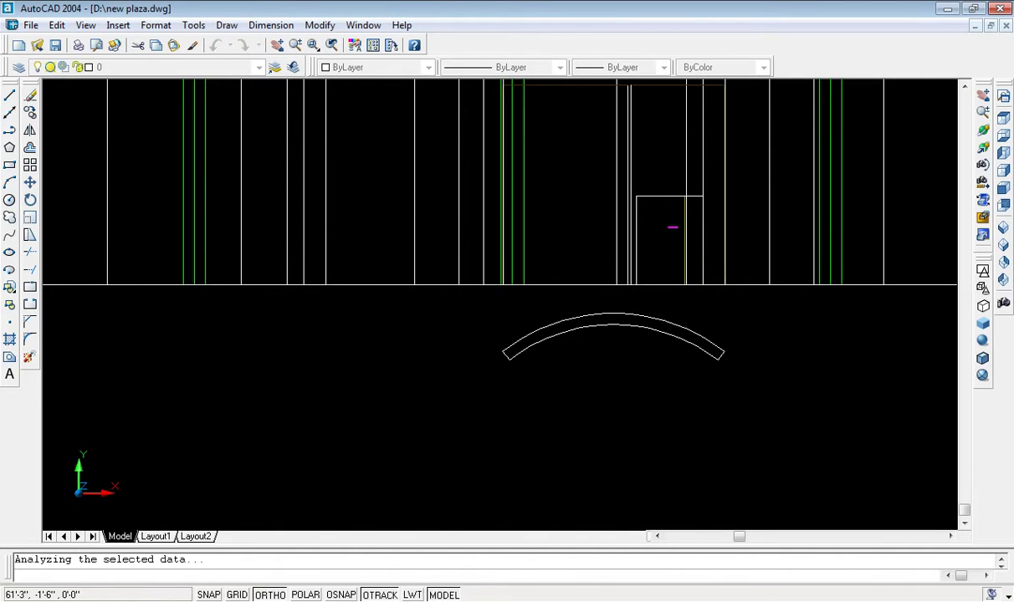
key(Return)
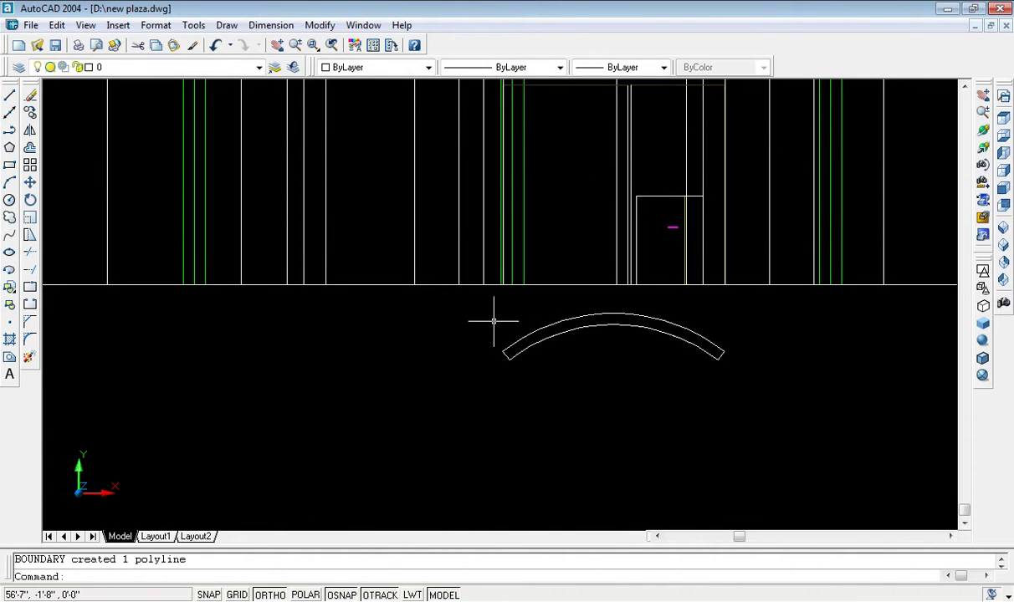
text(EXT)
key(Return)
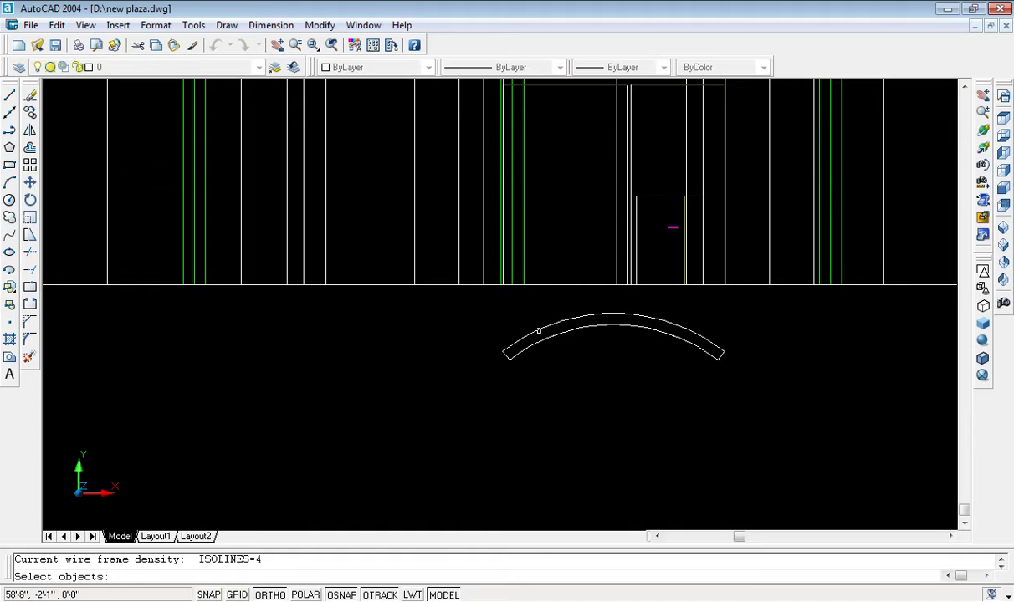
click(538, 331)
key(Return)
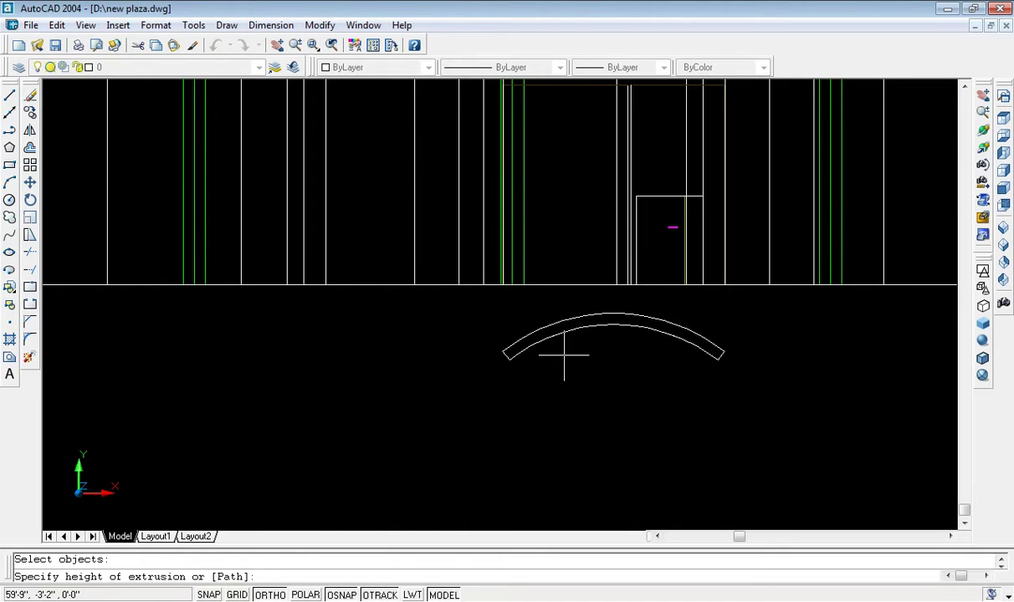
text(2)
key(Return)
key(Return)
key(Escape)
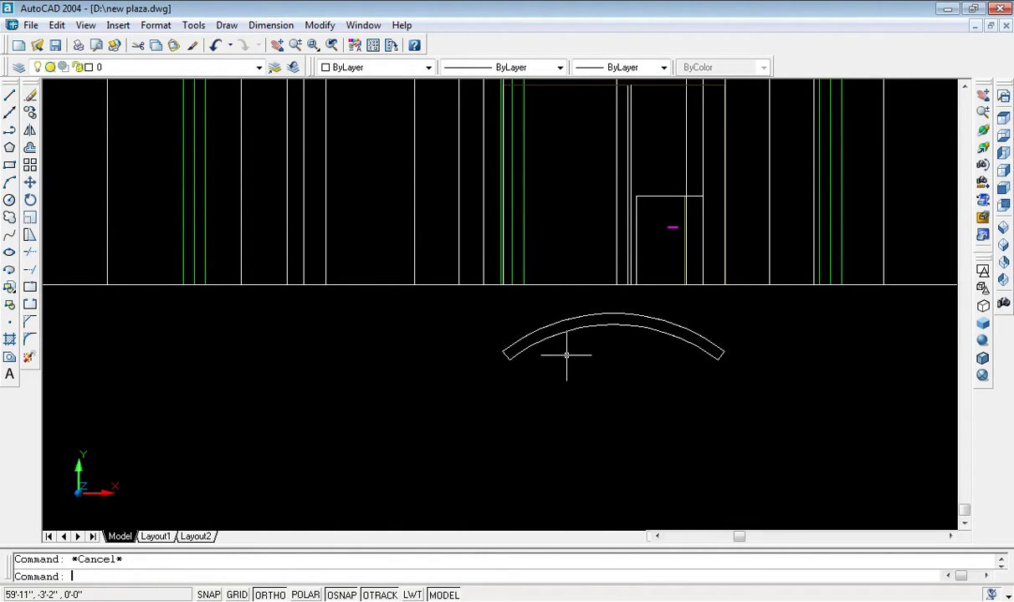
- Move the arch solid 12' up over the gate opening
text(M)
key(Return)
click(562, 334)
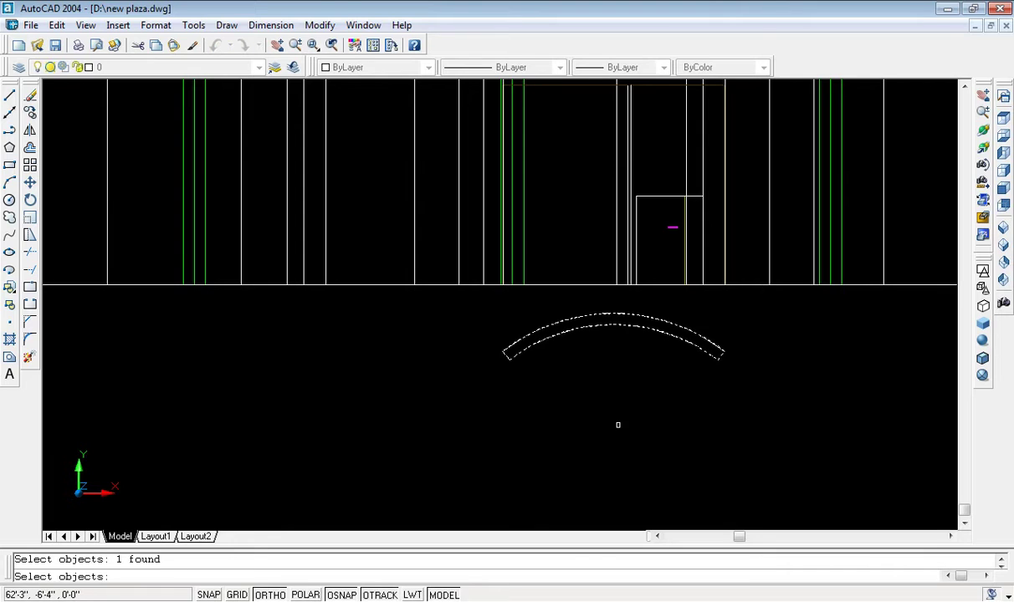
key(Return)
click(618, 425)
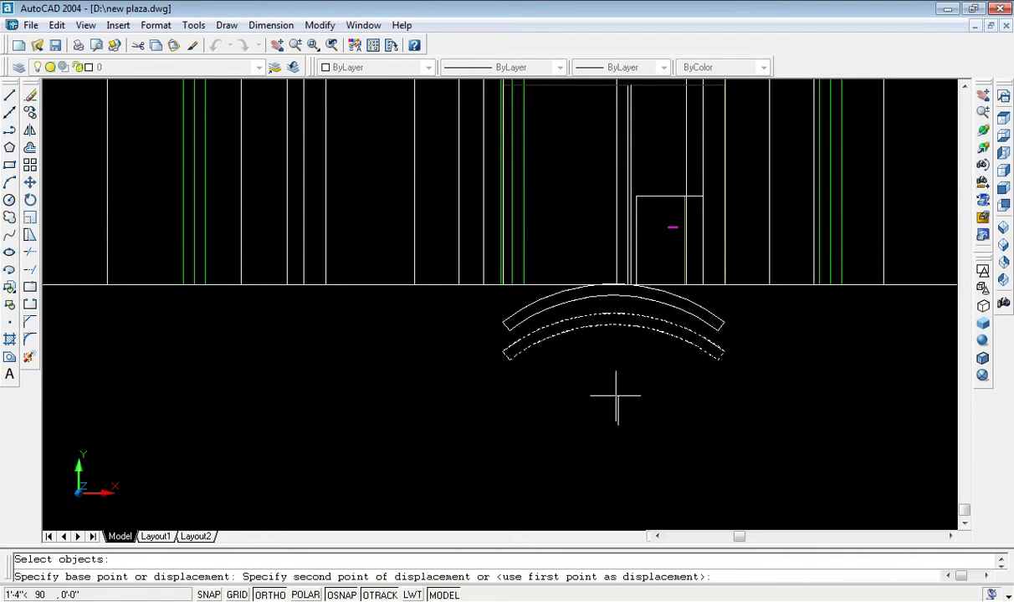
text(12')
key(Return)
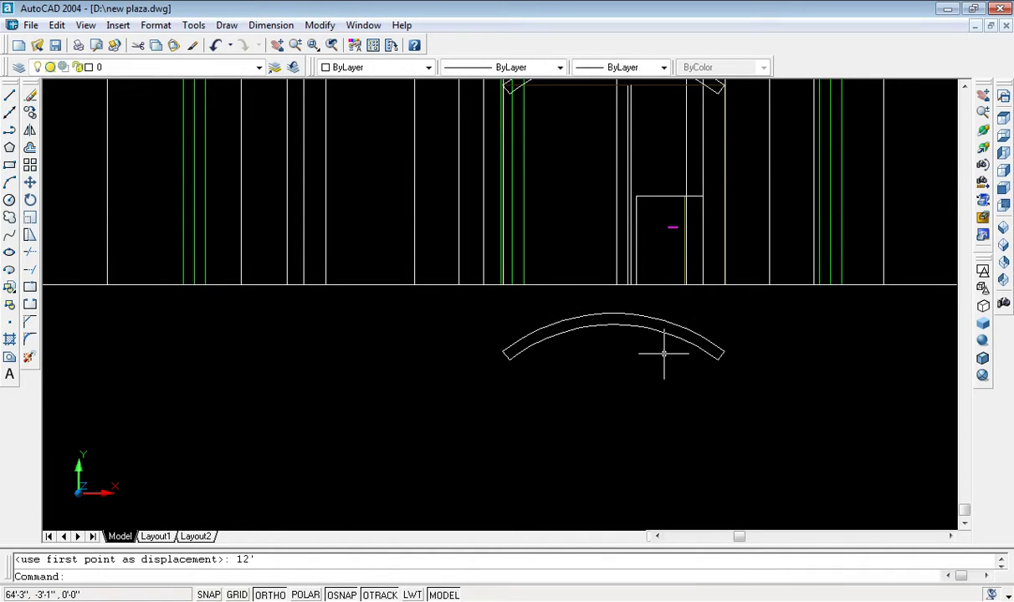
- Erase the leftover arc and pan the gate facade back into view
click(738, 323)
click(696, 382)
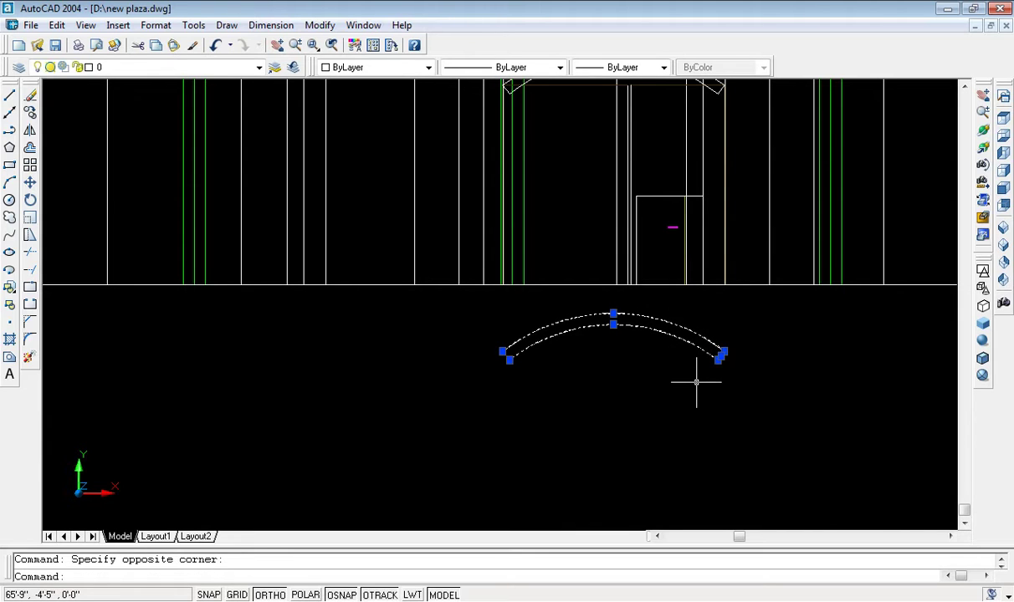
key(Delete)
click(502, 356)
click(583, 380)
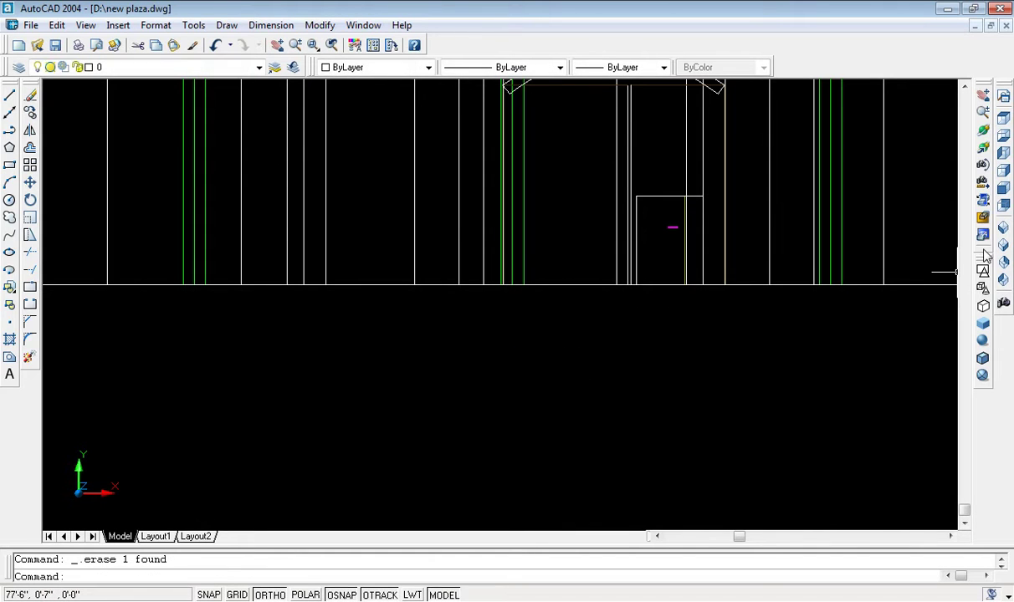
middle_drag(624, 192, 623, 366)
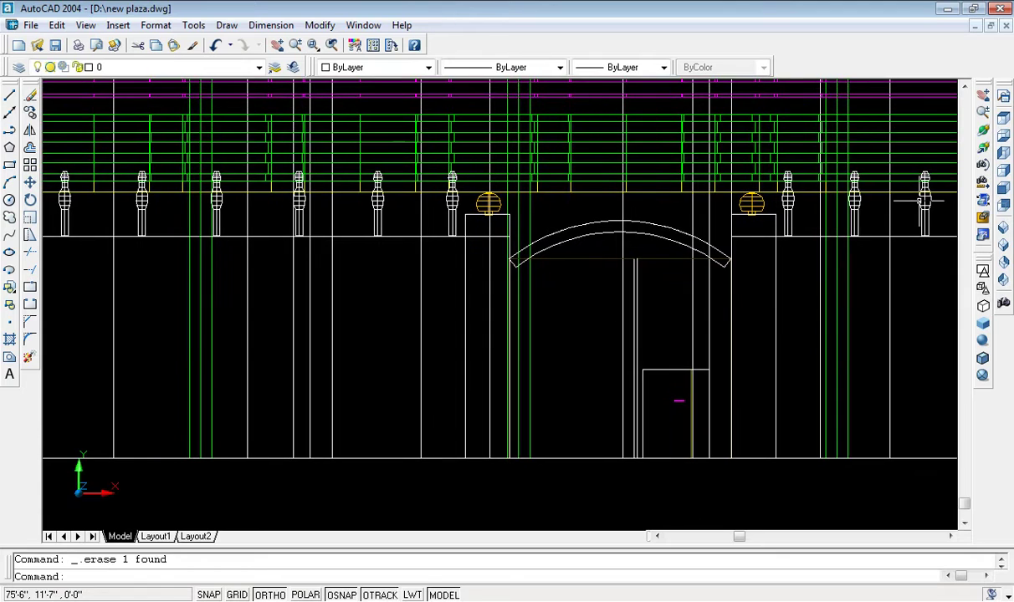
- In plan view, move the beam between the gate piers to a new position
click(1003, 134)
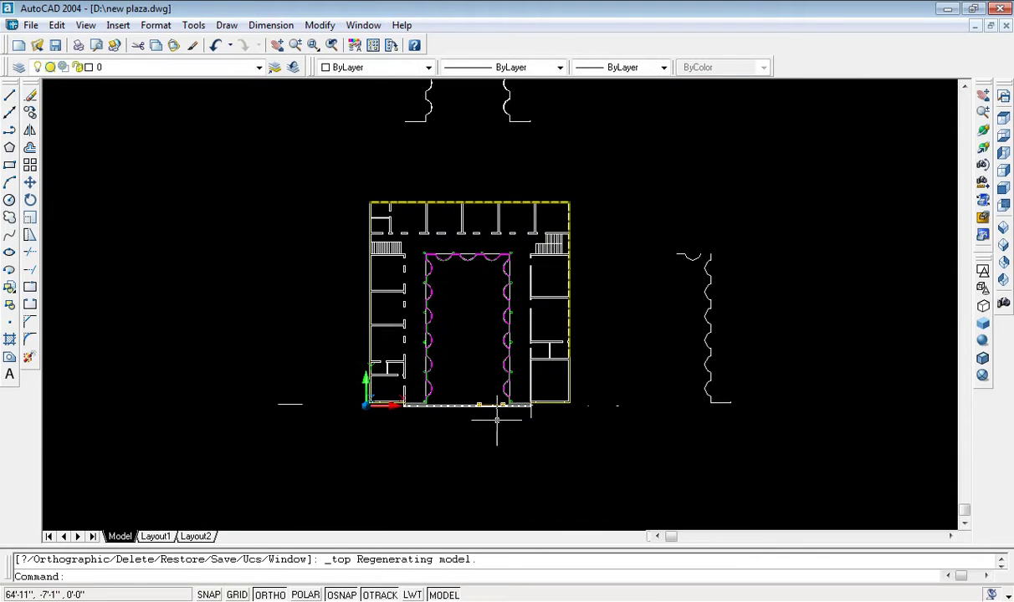
scroll(502, 382, up, 5)
scroll(502, 382, up, 5)
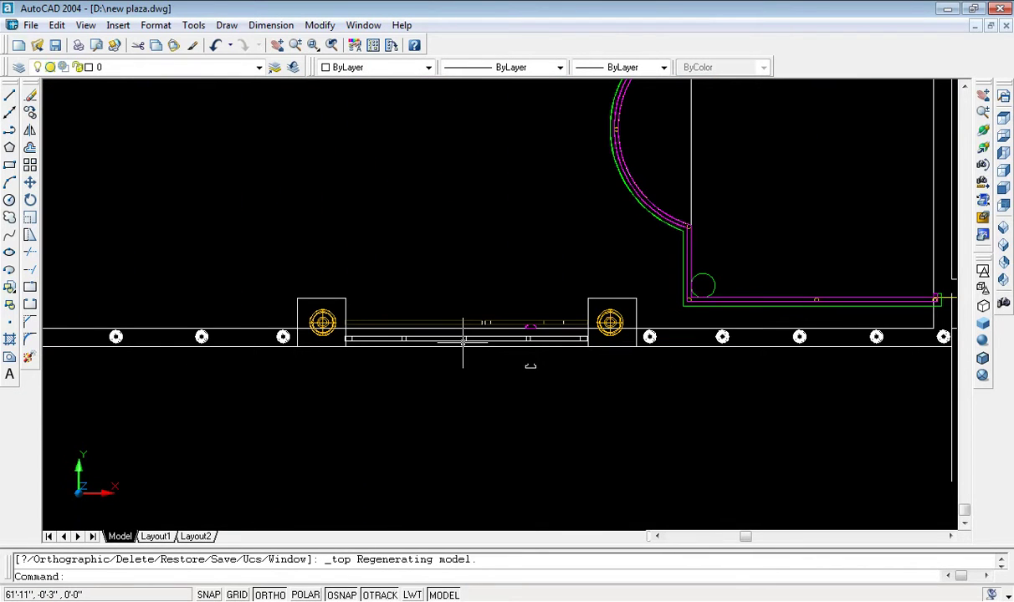
click(463, 341)
scroll(494, 407, up, 1)
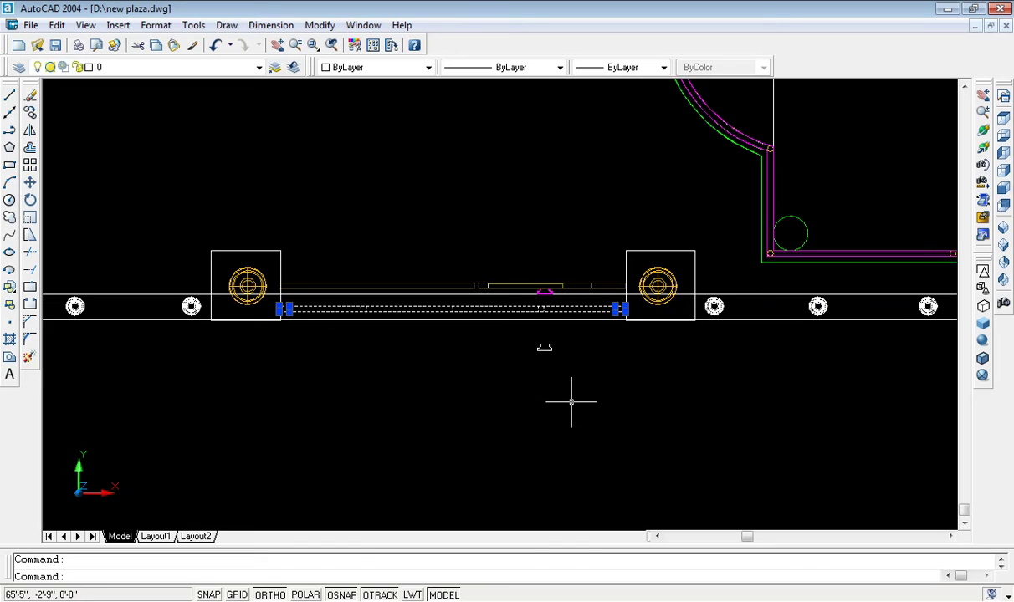
text(m)
key(Return)
click(594, 475)
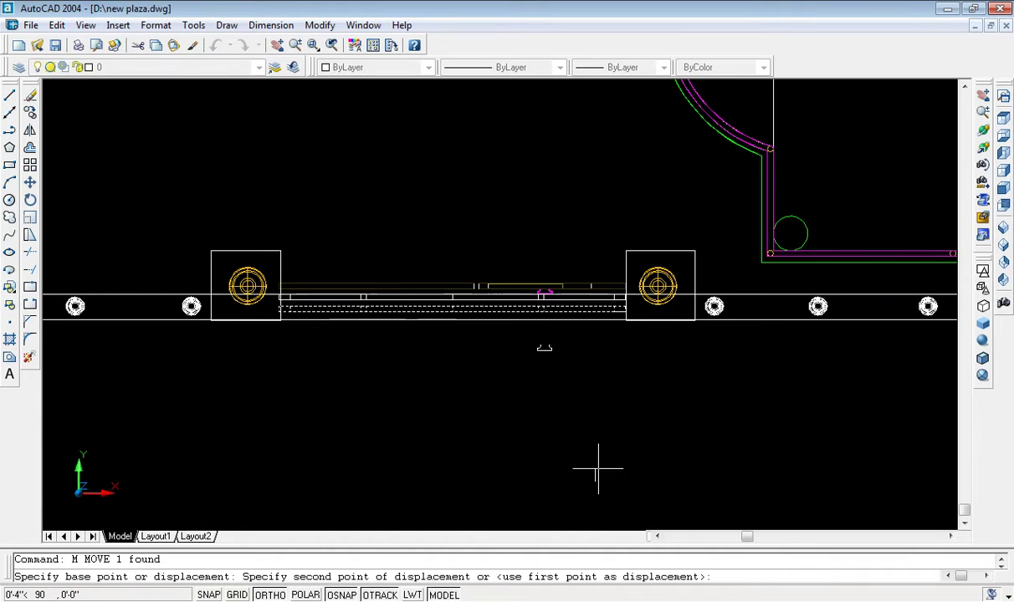
scroll(596, 468, up, 2)
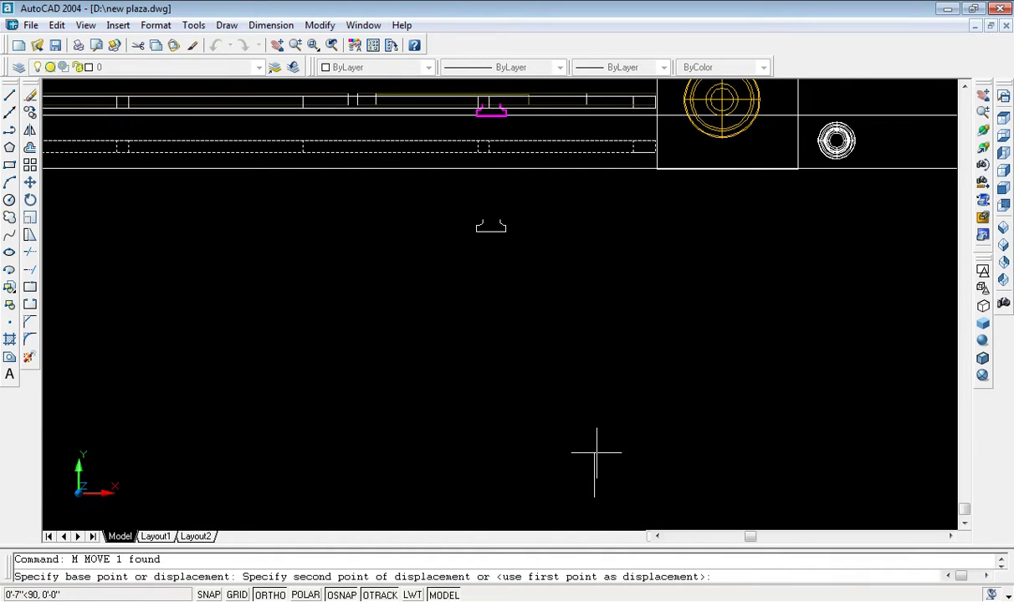
click(596, 451)
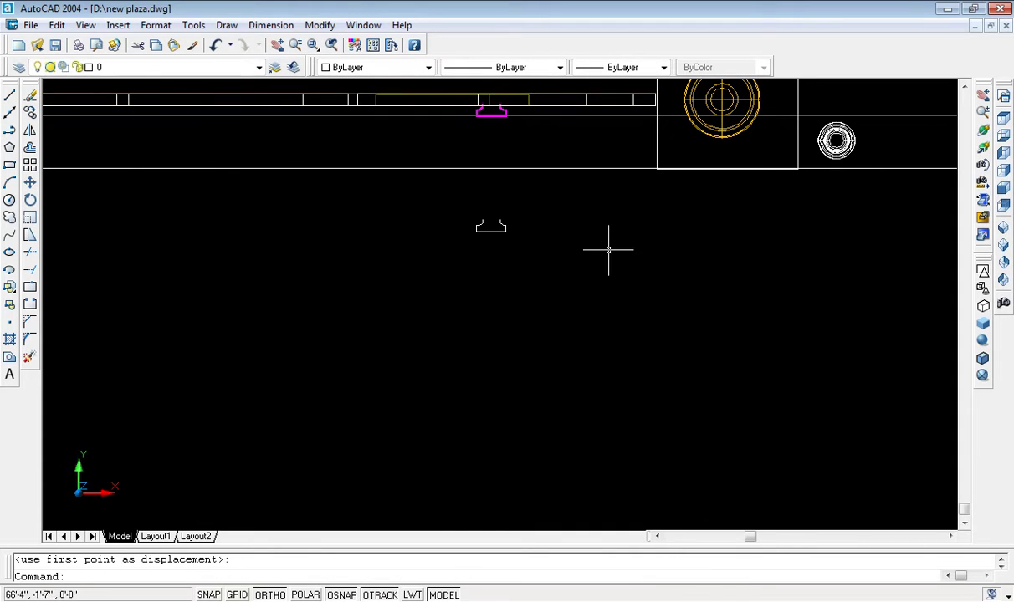
- Move the two crossing-selected objects at the beam's end into position
middle_drag(619, 138, 741, 268)
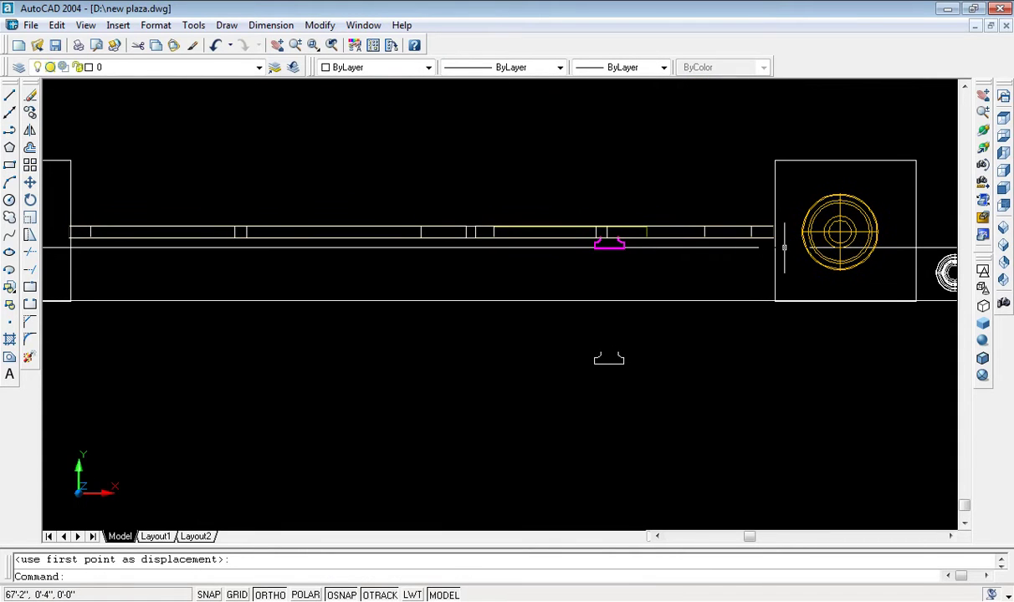
scroll(790, 235, up, 2)
scroll(790, 236, up, 3)
scroll(790, 235, up, 2)
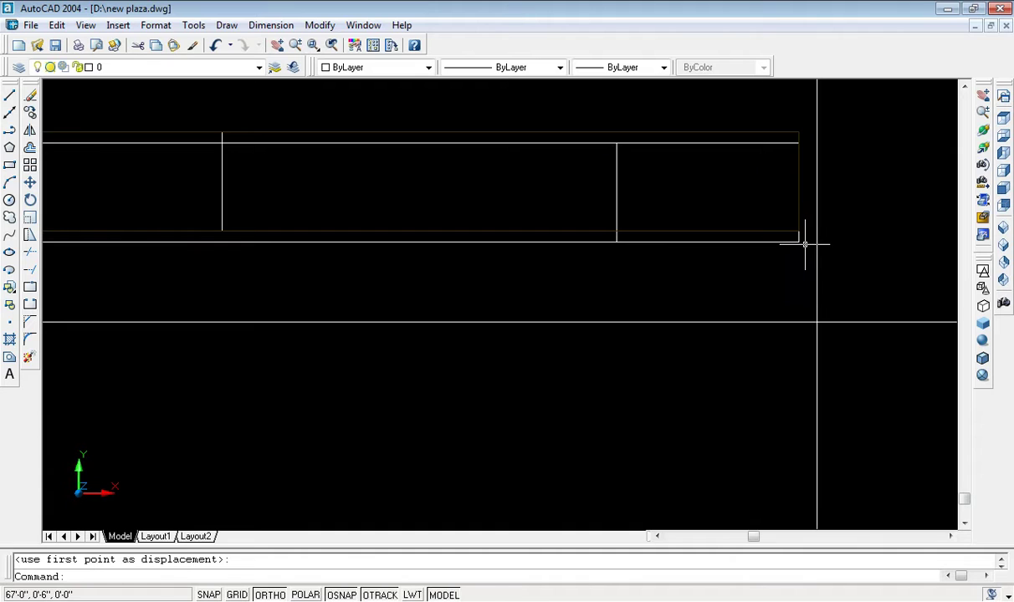
scroll(804, 243, down, 3)
scroll(435, 249, down, 2)
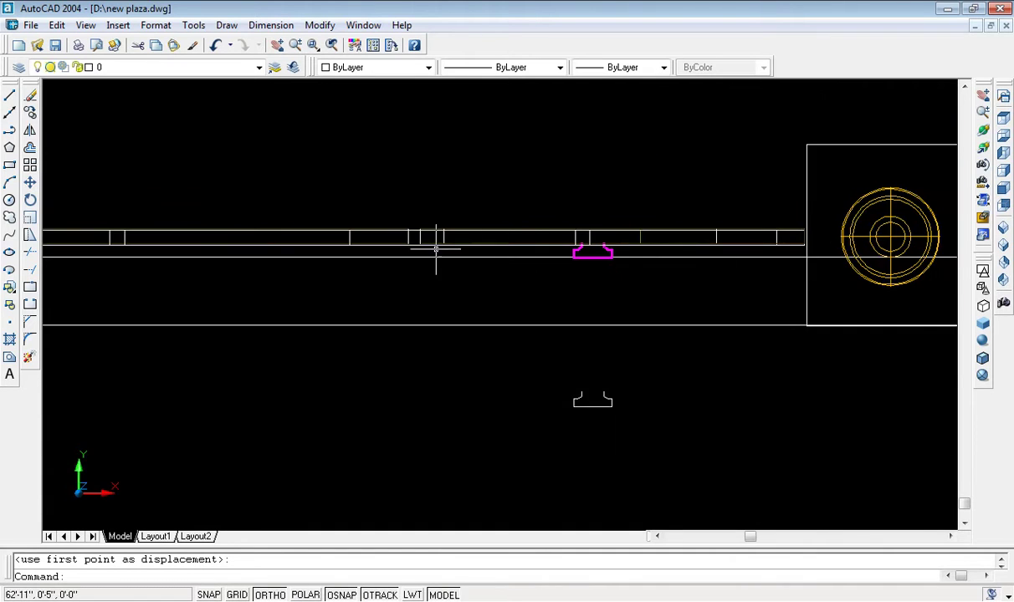
scroll(291, 223, down, 2)
scroll(665, 235, up, 2)
scroll(329, 235, up, 1)
scroll(329, 235, up, 3)
scroll(293, 233, up, 1)
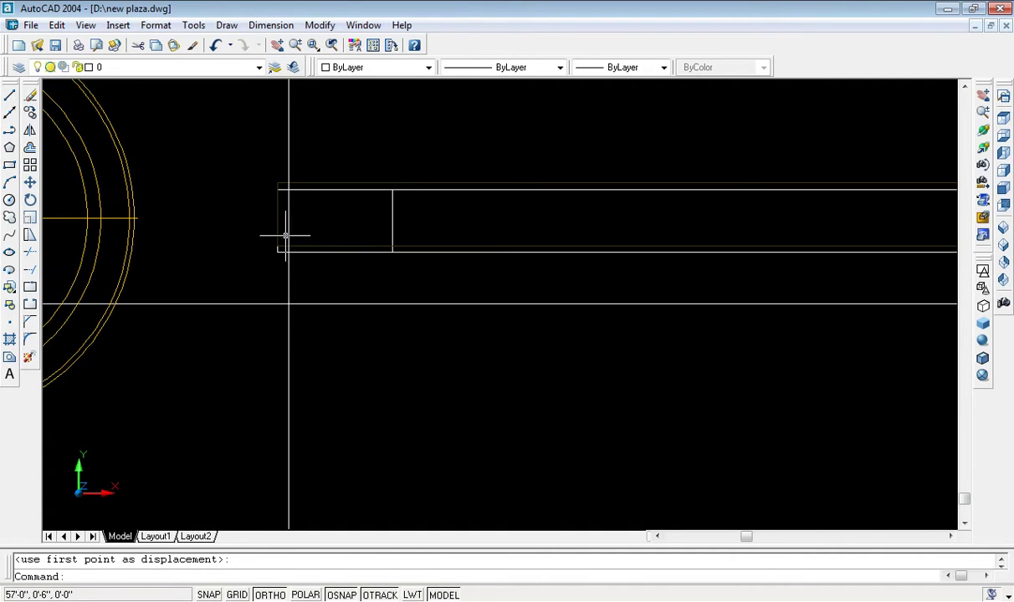
scroll(284, 231, up, 1)
text(m)
key(Return)
click(266, 232)
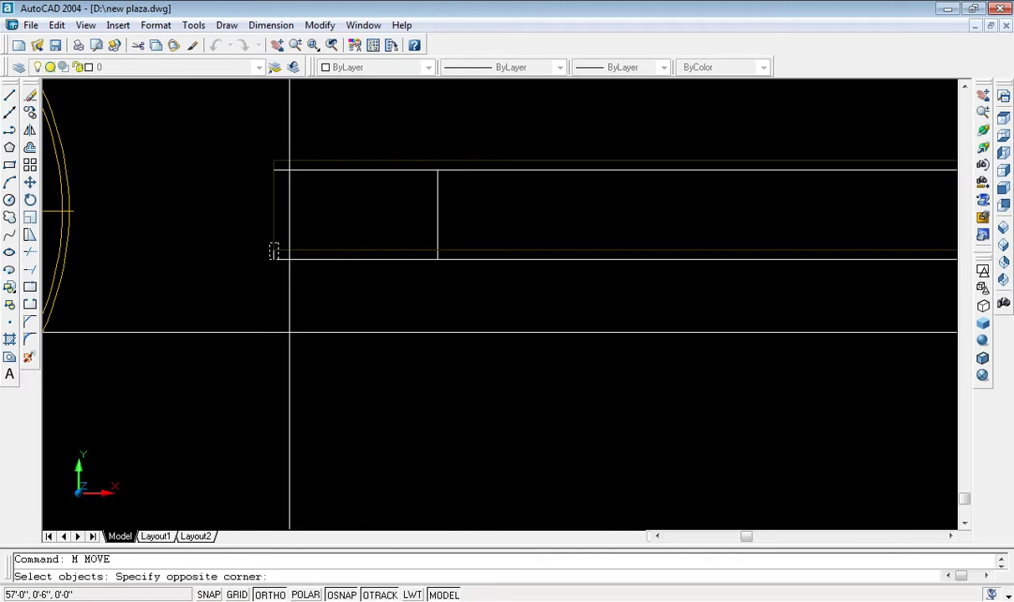
click(248, 249)
key(Return)
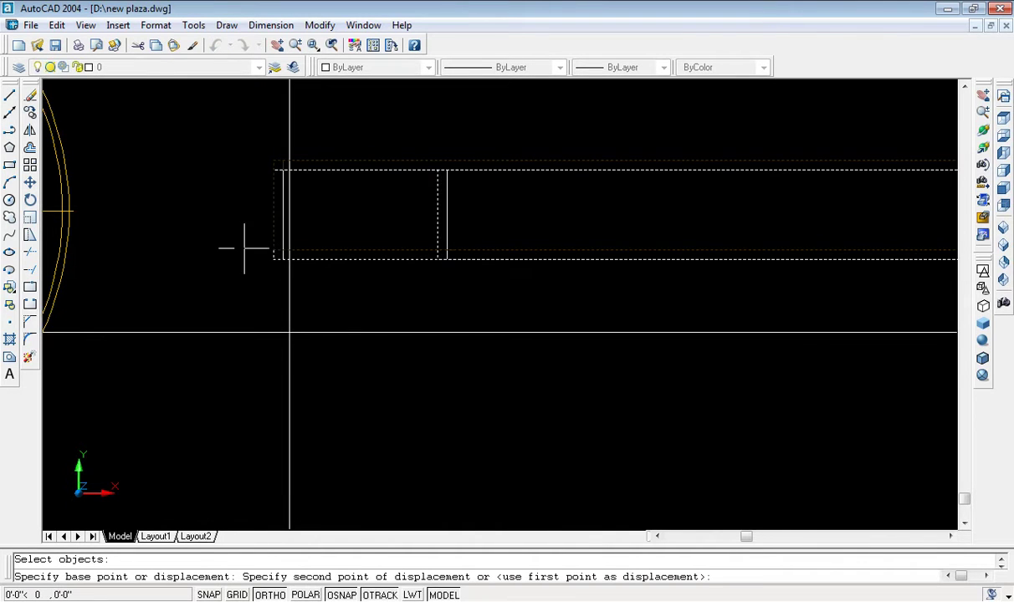
click(249, 248)
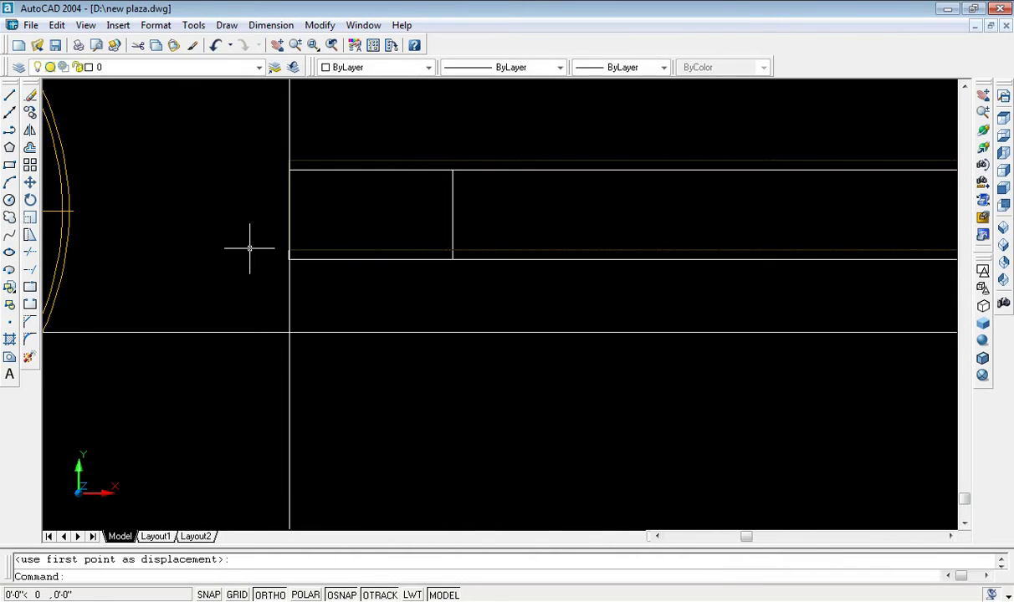
- Zoom to the beam's left end and select its polyline
scroll(264, 243, down, 5)
scroll(304, 255, up, 1)
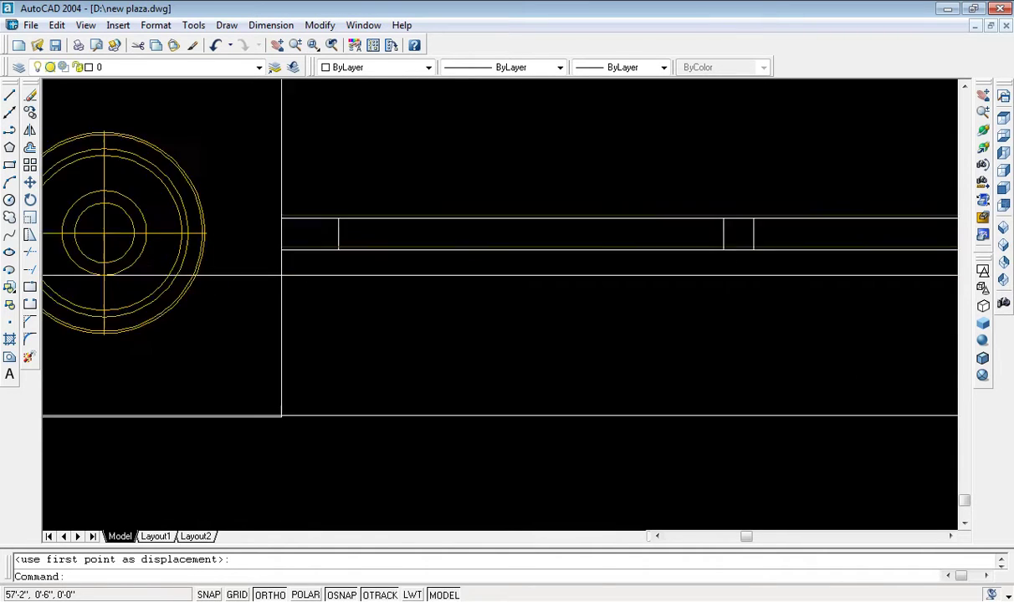
scroll(304, 255, up, 7)
click(322, 221)
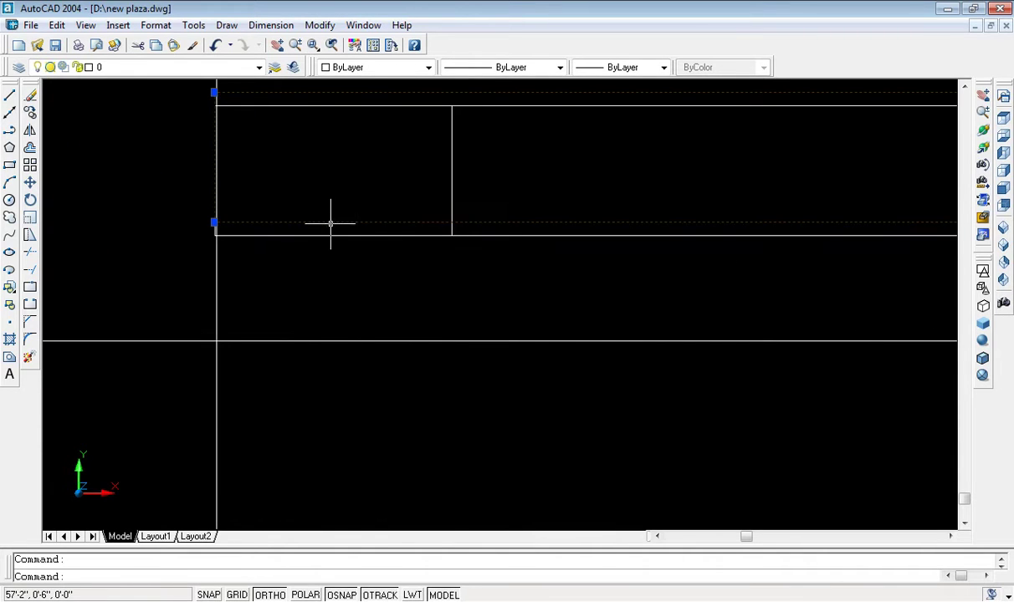
middle_drag(351, 211, 352, 312)
text(M)
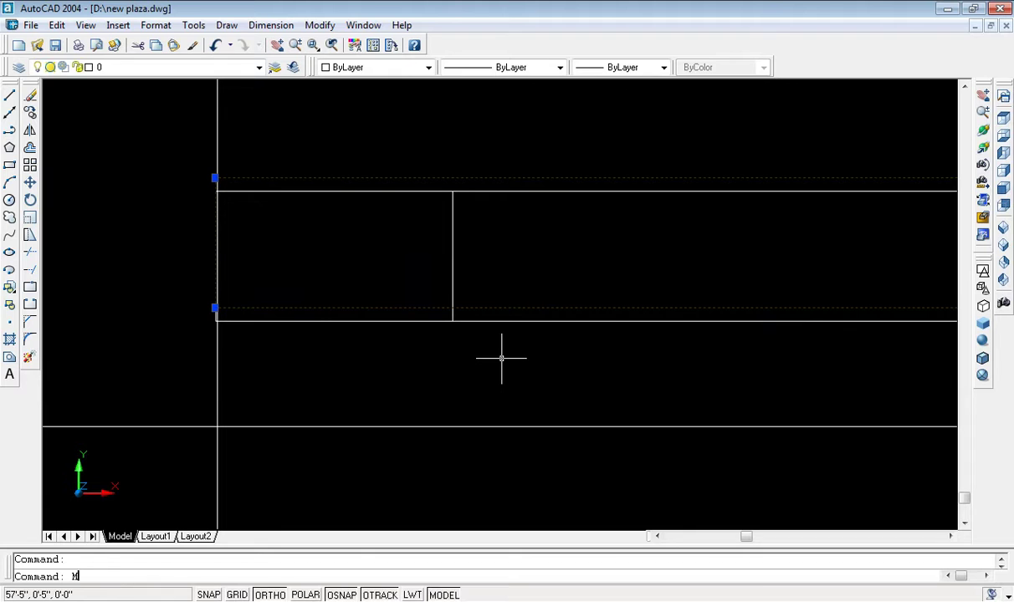
key(Return)
key(Escape)
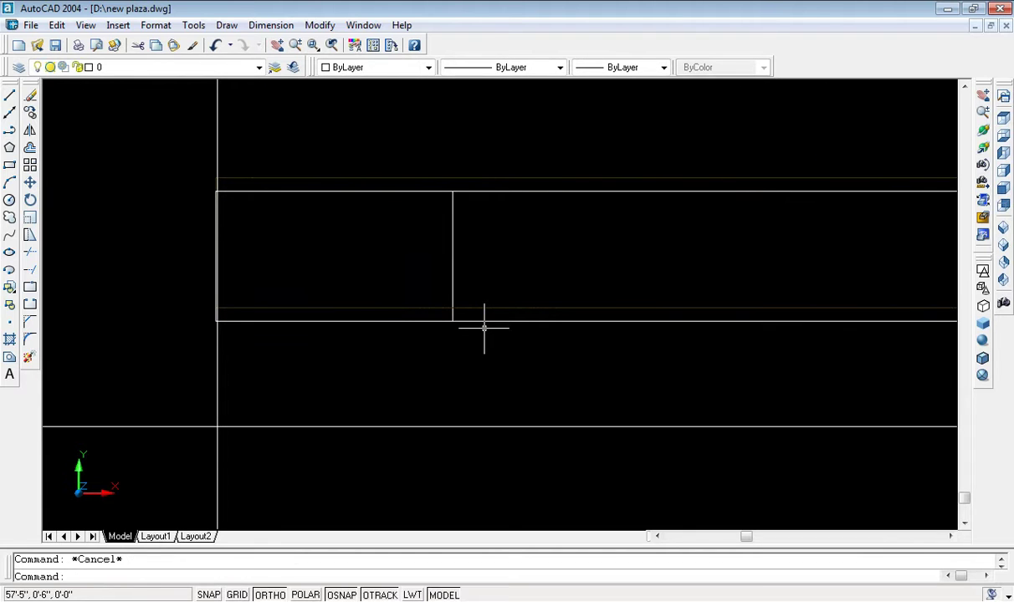
- Move the end rectangle up to align with the beam edges, then select the left rectangle
text(M)
key(Return)
click(484, 323)
key(Return)
click(485, 373)
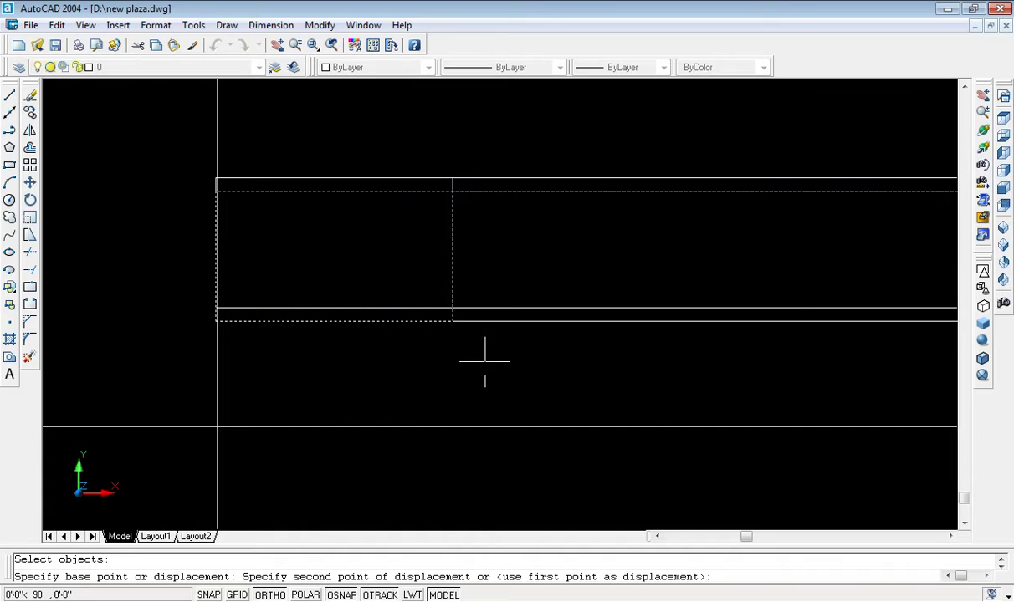
click(485, 354)
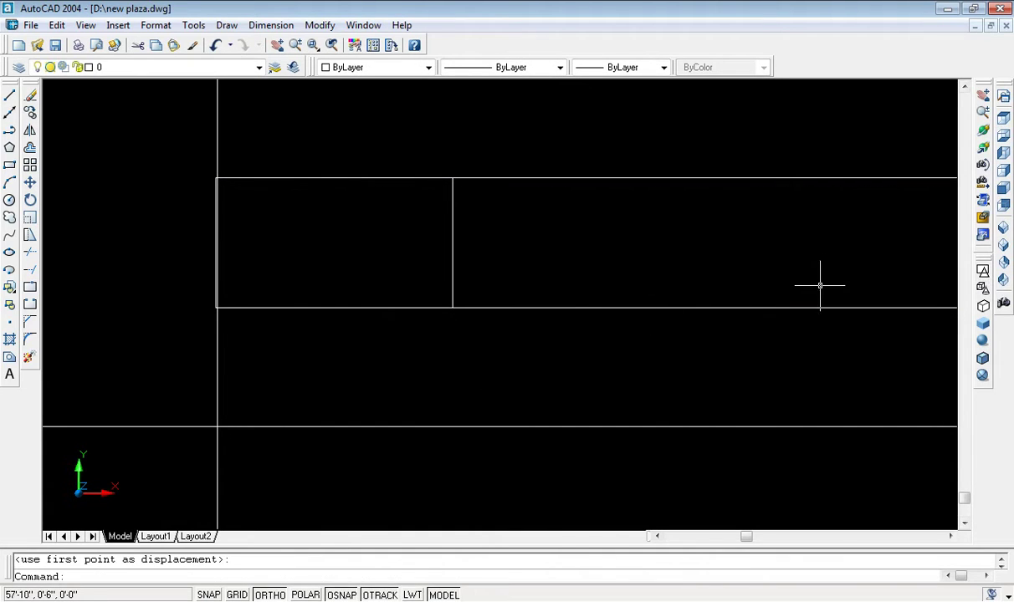
click(612, 308)
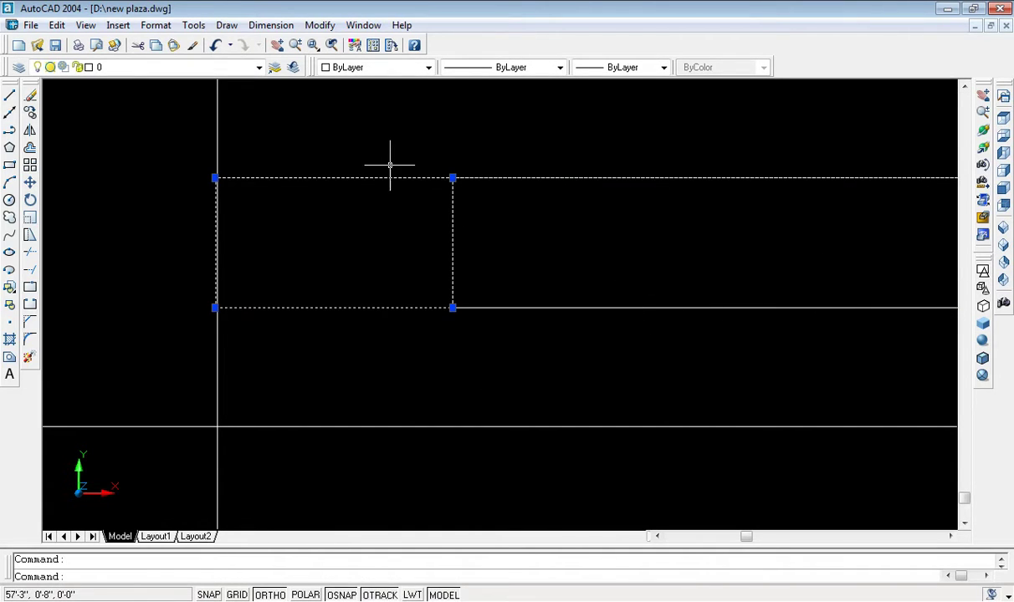
- Make the beam rectangle Color 40 orange, then return to the Front elevation view
click(376, 68)
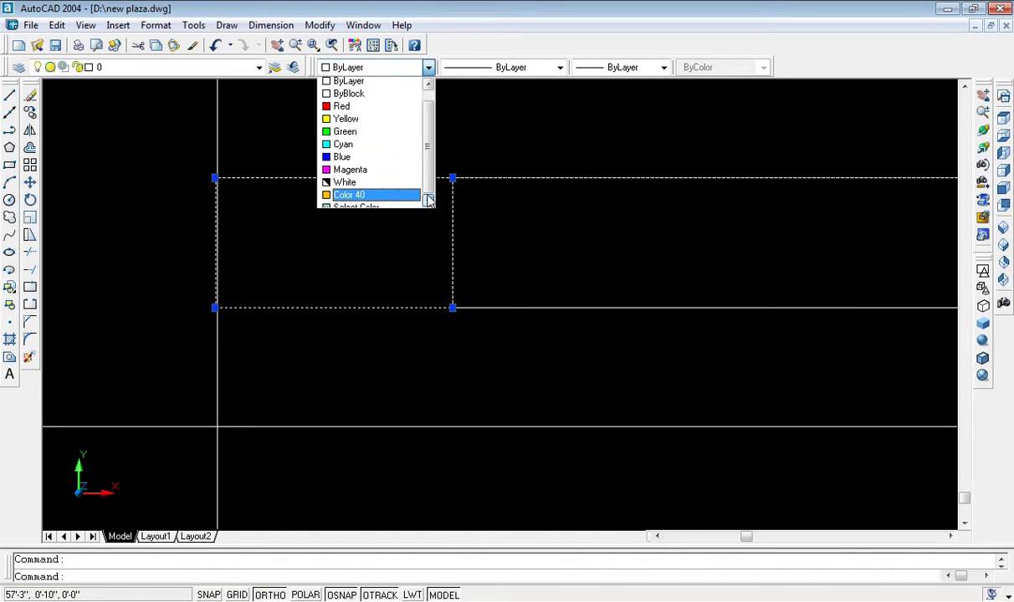
scroll(364, 189, down, 1)
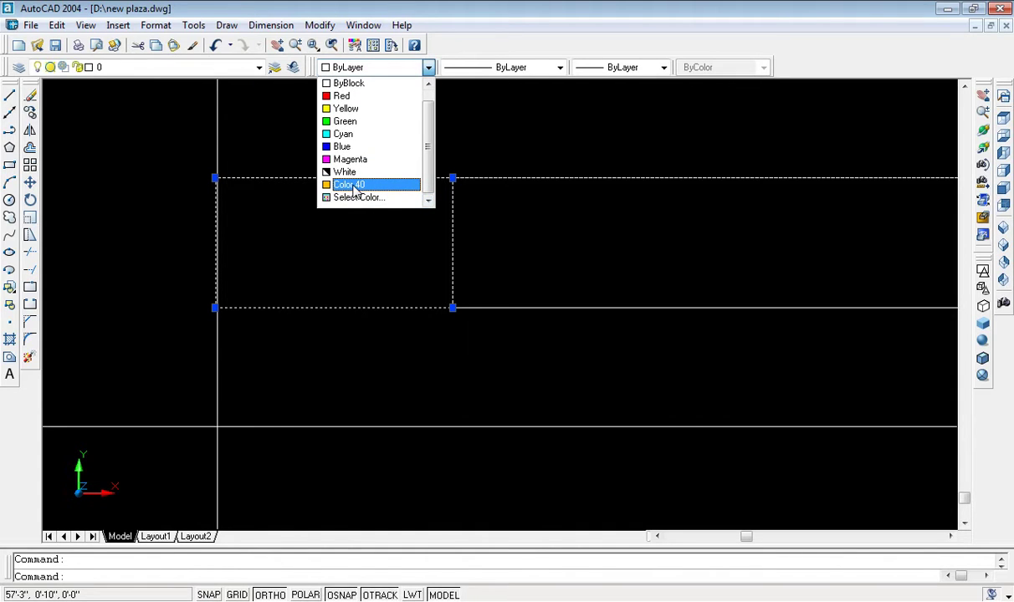
click(356, 185)
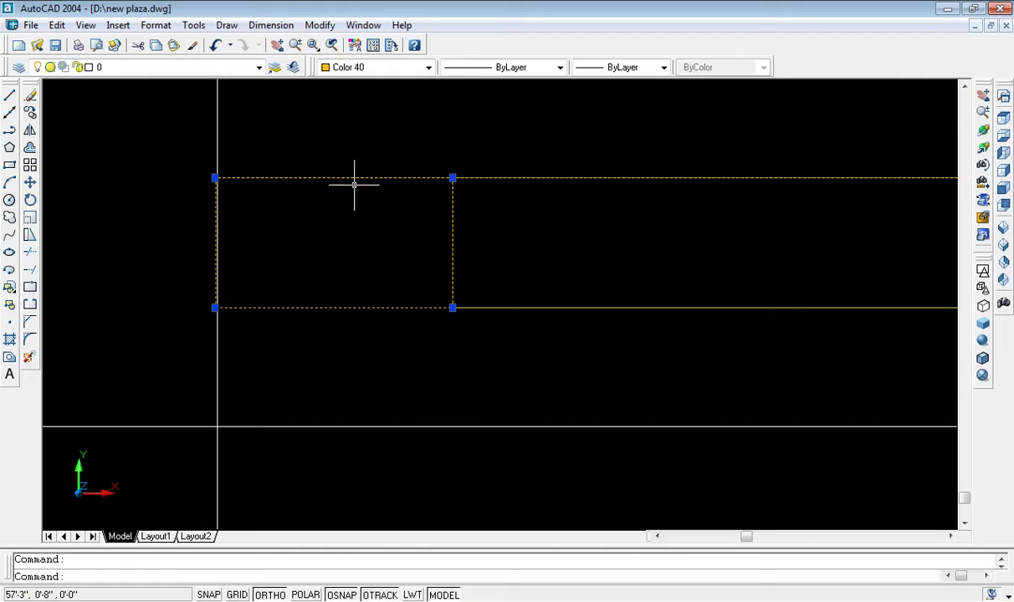
key(Escape)
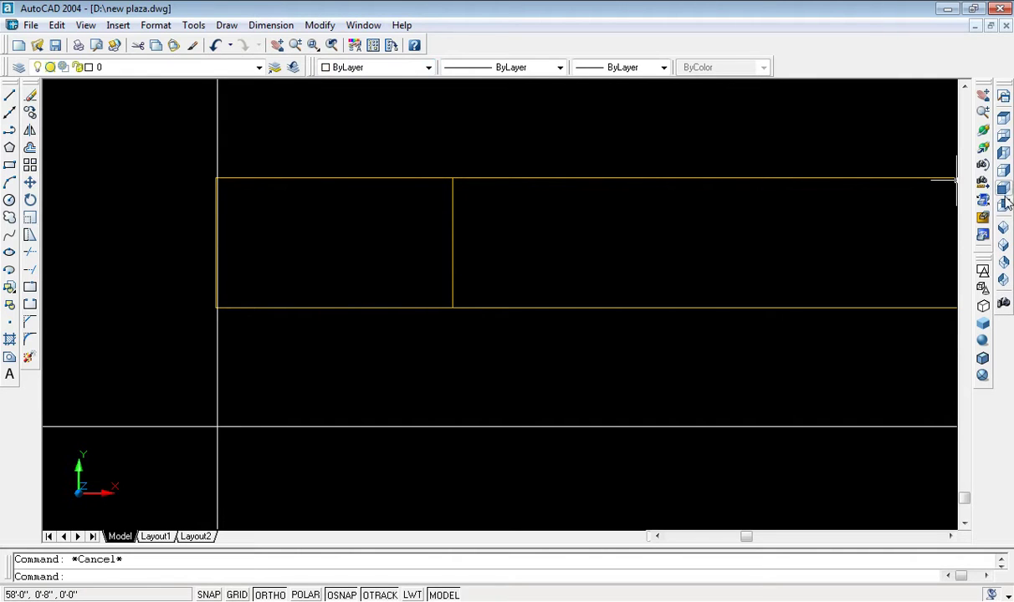
click(1003, 190)
- Start multiline text (MTEXT) with a text box framed just above the gate arch
scroll(335, 326, up, 3)
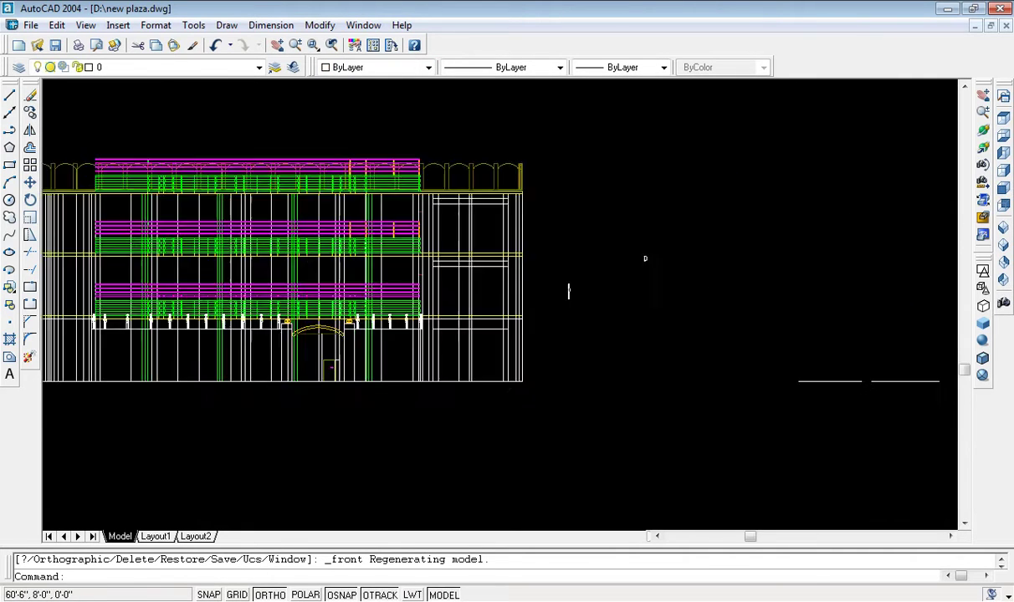
scroll(335, 326, up, 3)
scroll(351, 188, up, 2)
scroll(466, 268, up, 2)
scroll(466, 268, up, 4)
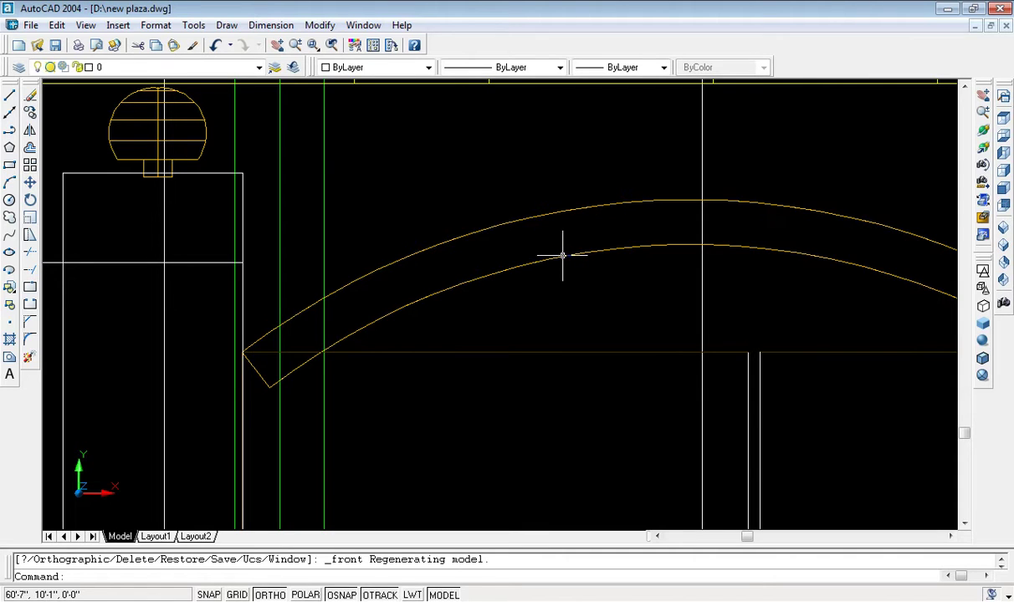
text(T)
key(Return)
click(459, 165)
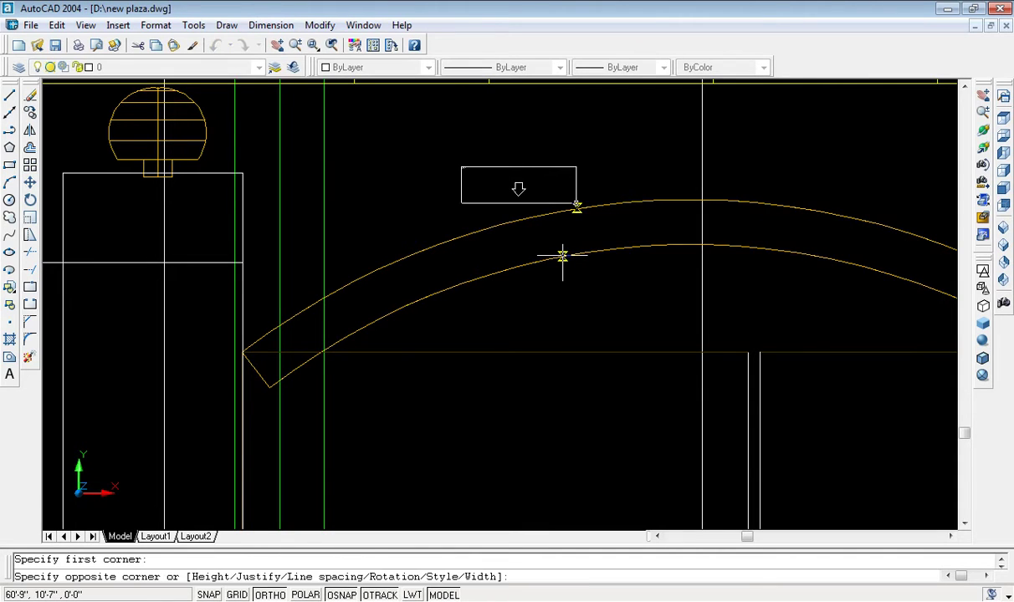
click(577, 211)
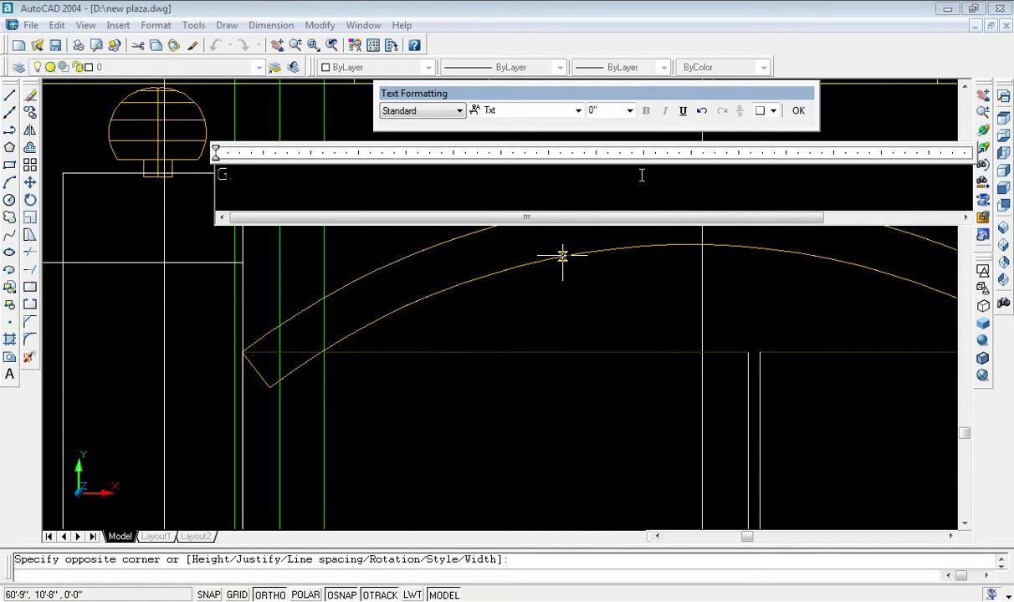
- Select the typed G. and set its font to Verdana
click(772, 110)
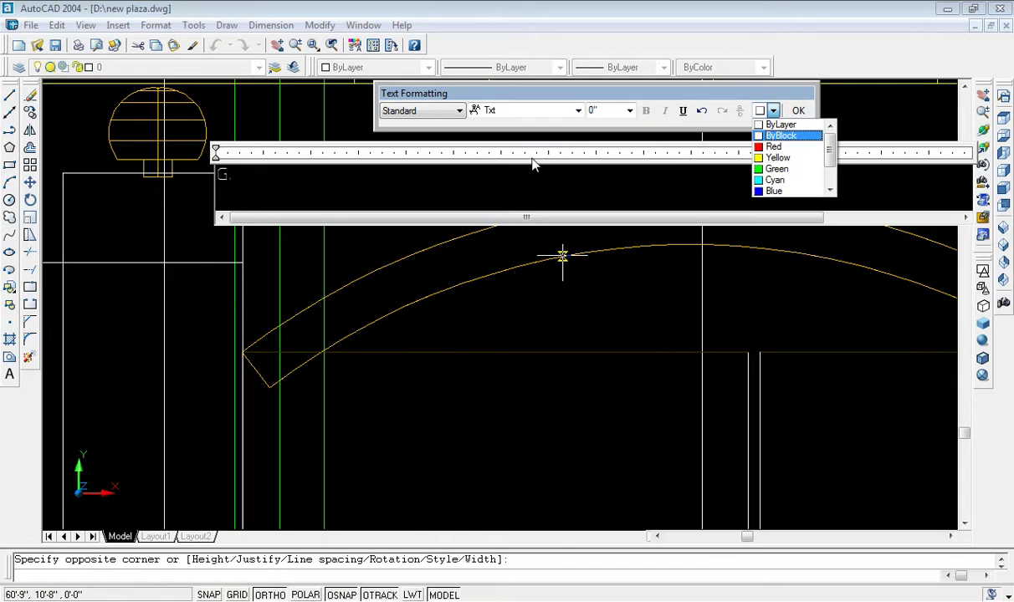
click(379, 180)
double_click(221, 175)
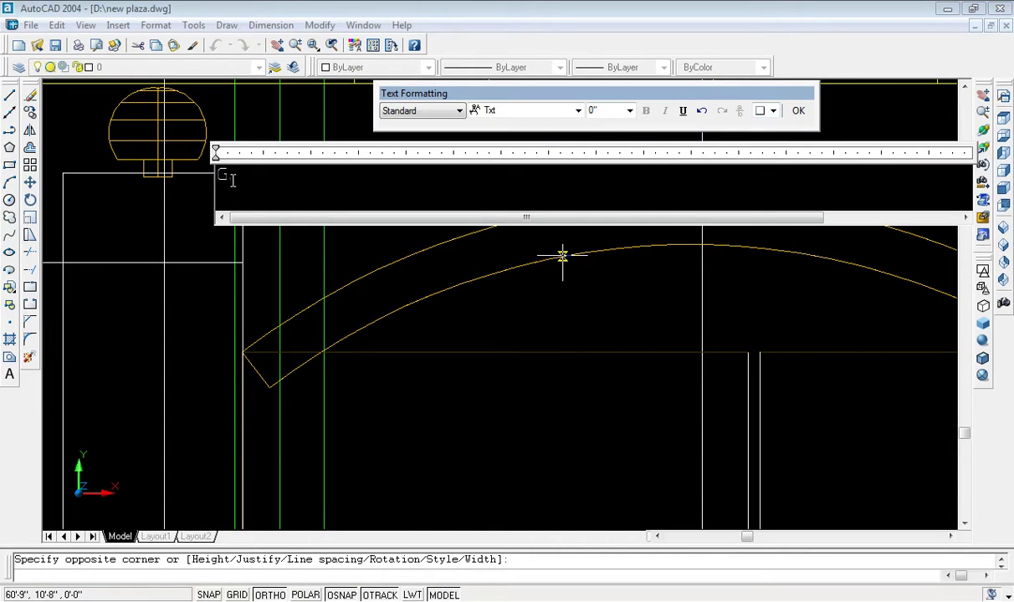
click(628, 109)
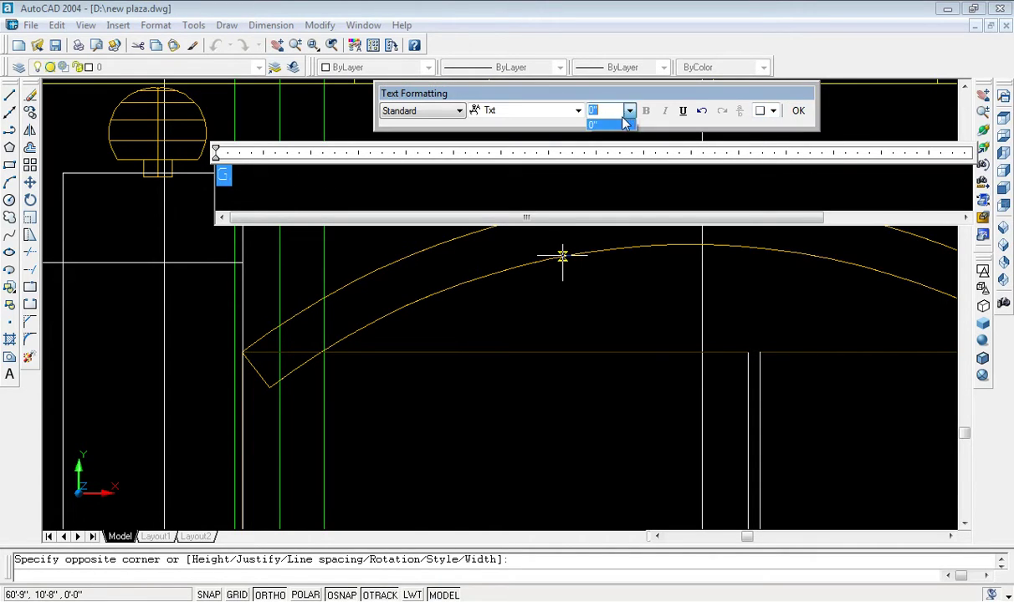
click(559, 113)
click(577, 111)
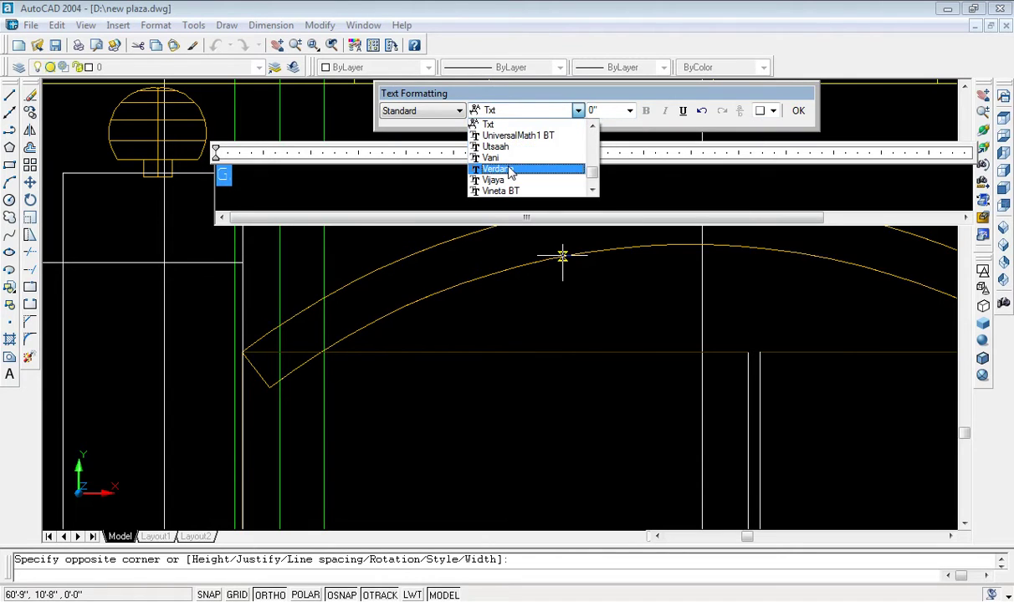
click(510, 168)
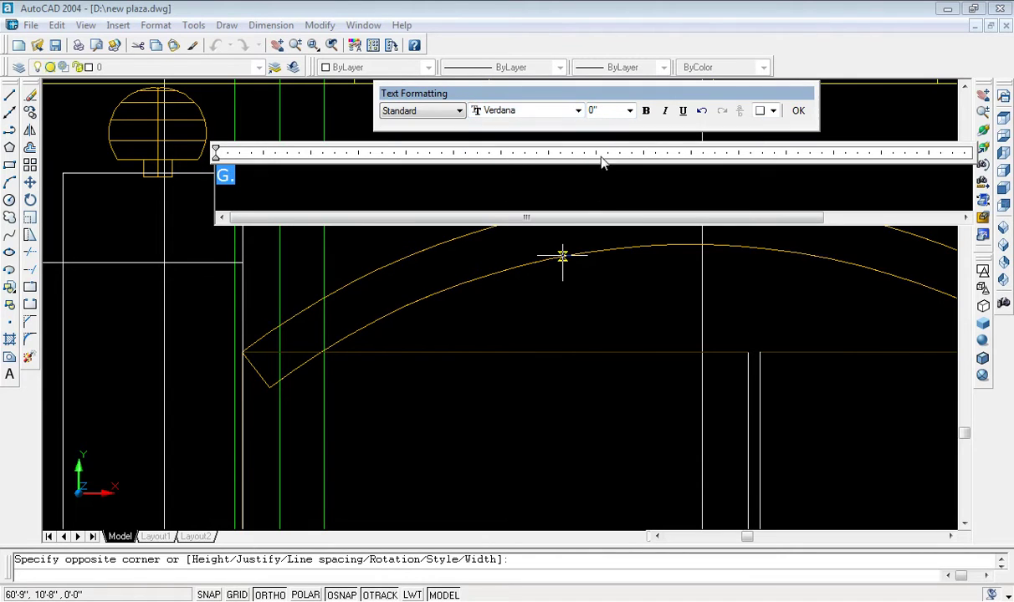
- Give the G. a 3-inch height and green colour, then place the text
click(629, 111)
text(3)
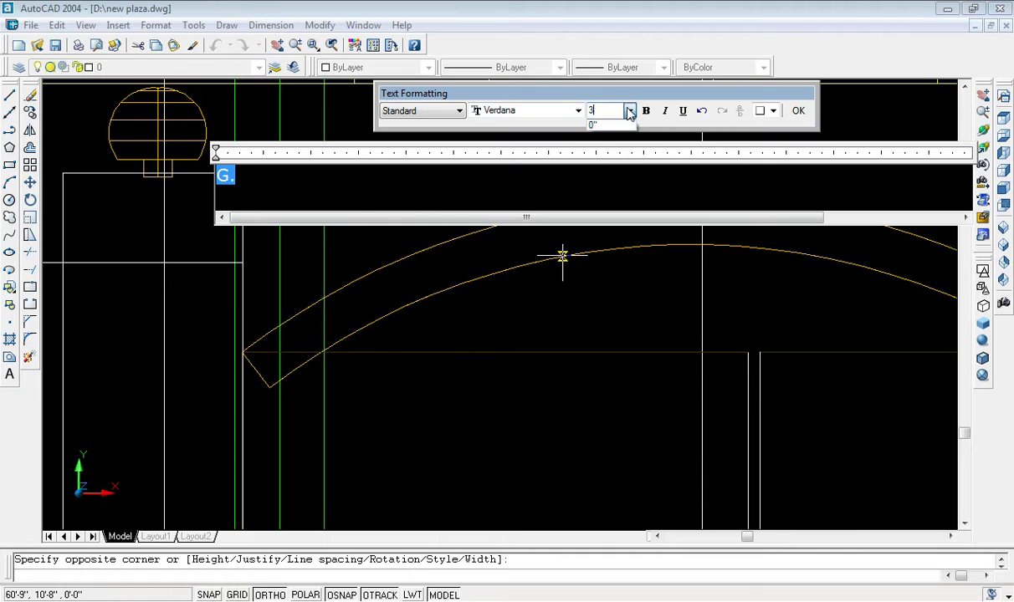
key(Return)
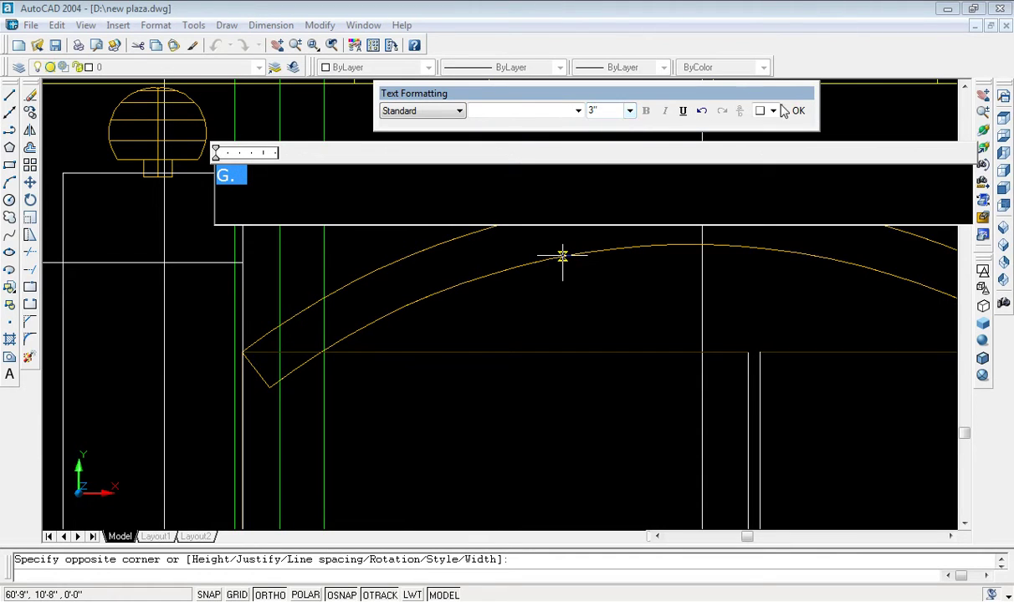
click(774, 111)
click(761, 167)
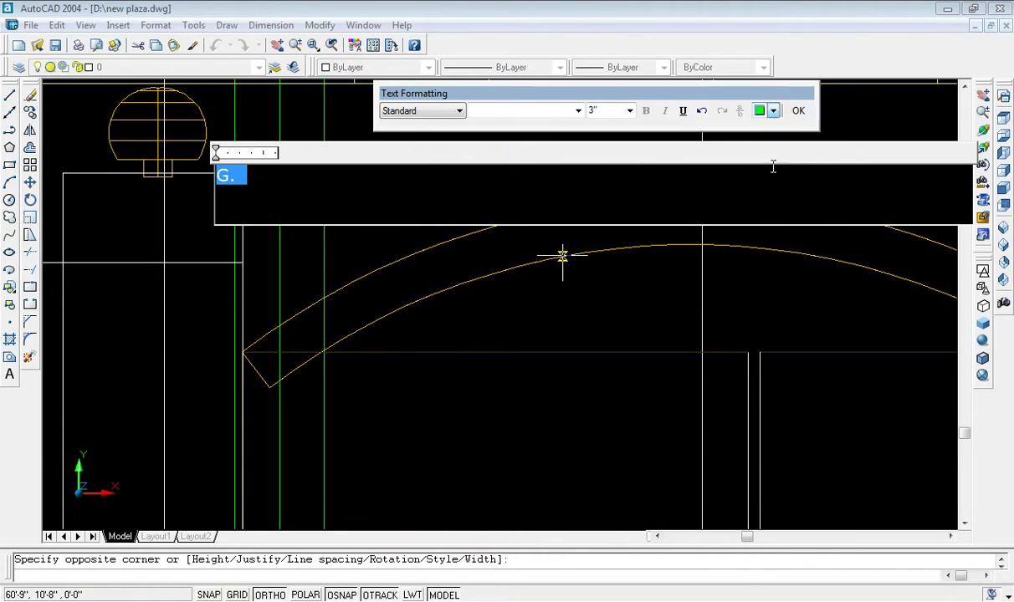
click(799, 112)
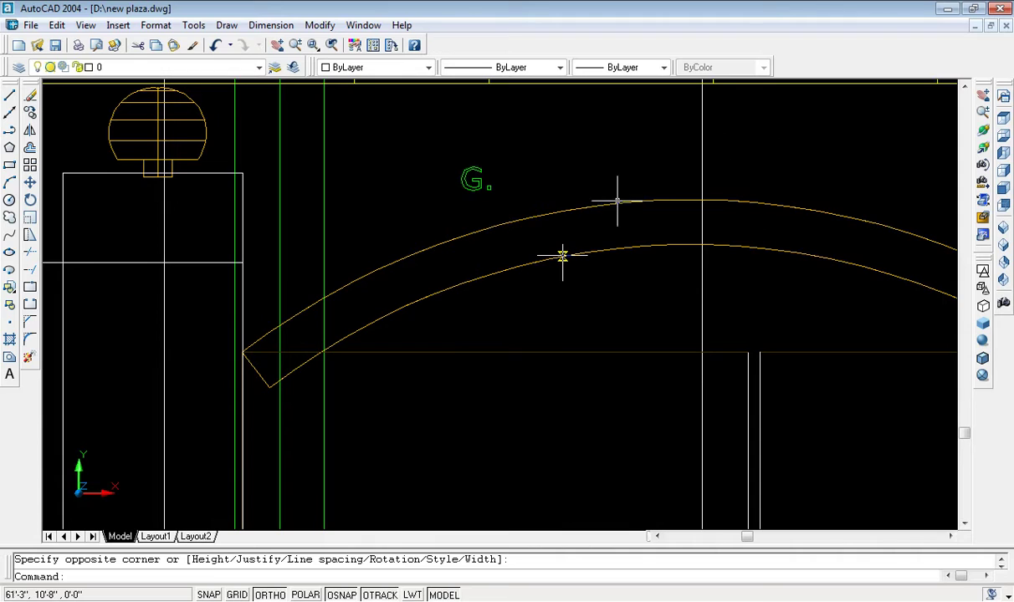
scroll(475, 197, up, 2)
- Move the G. label down into the arch band over the gate
text(m)
key(Return)
click(475, 173)
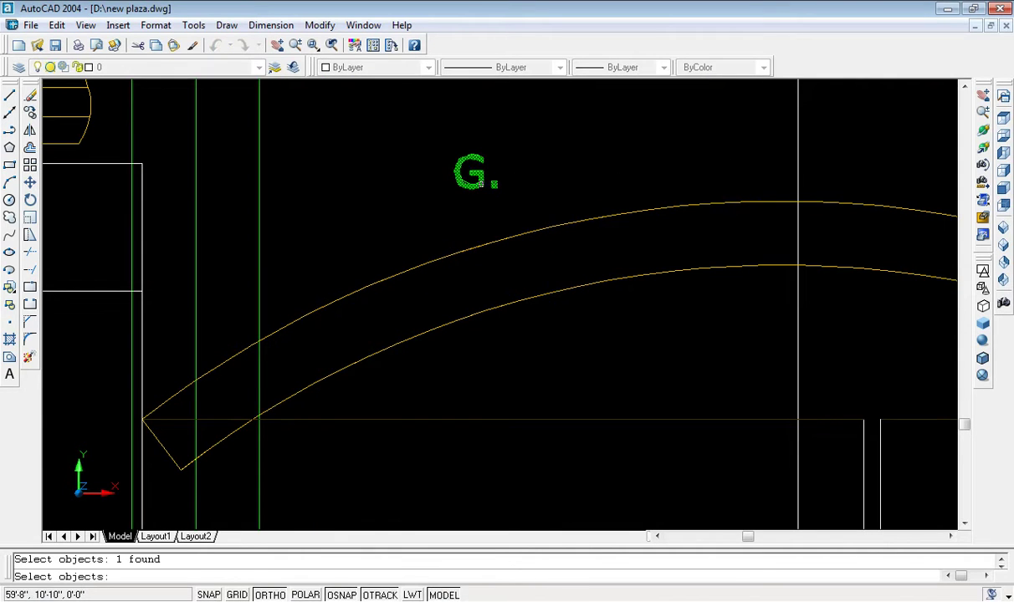
key(Return)
click(536, 148)
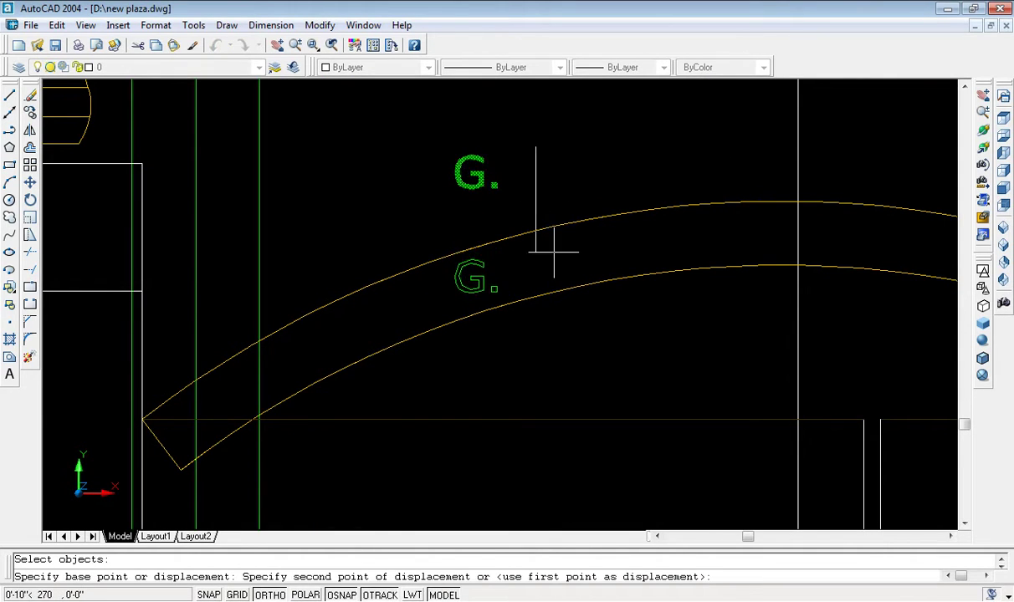
click(553, 251)
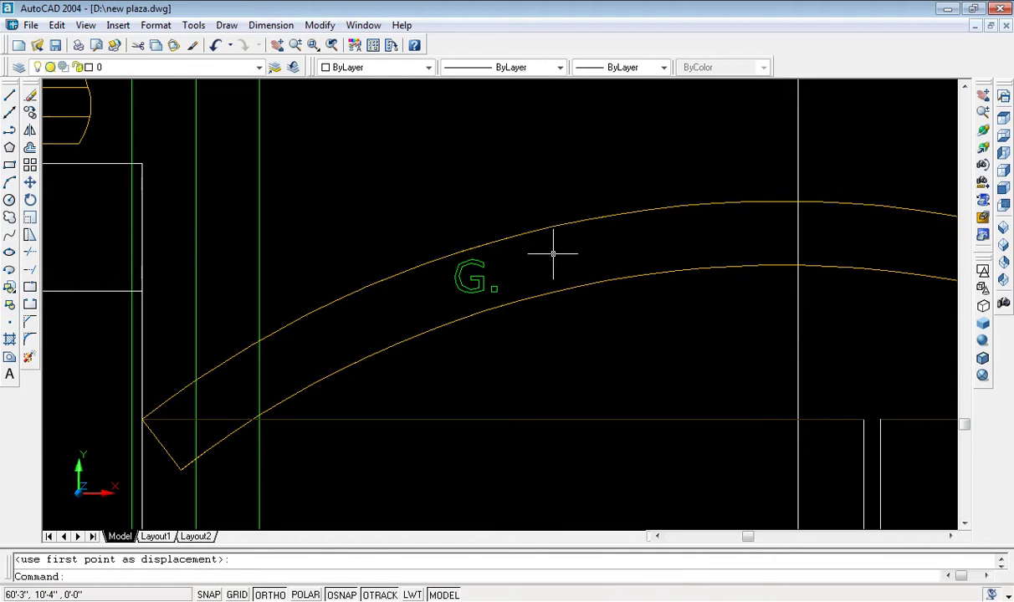
- Select the G. label for a rotation, then cancel without rotating it
click(486, 285)
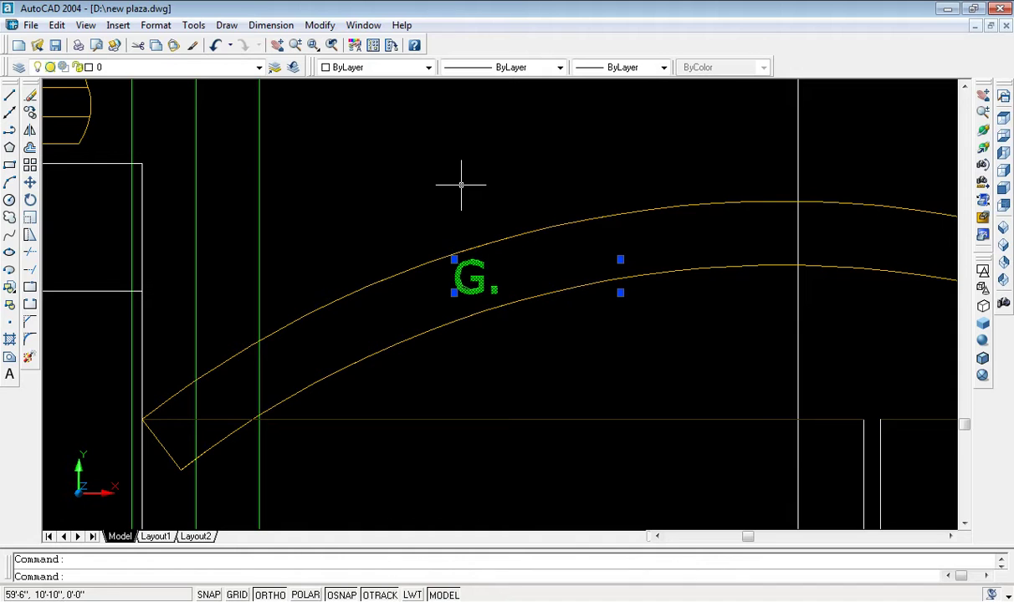
text(RO)
key(Return)
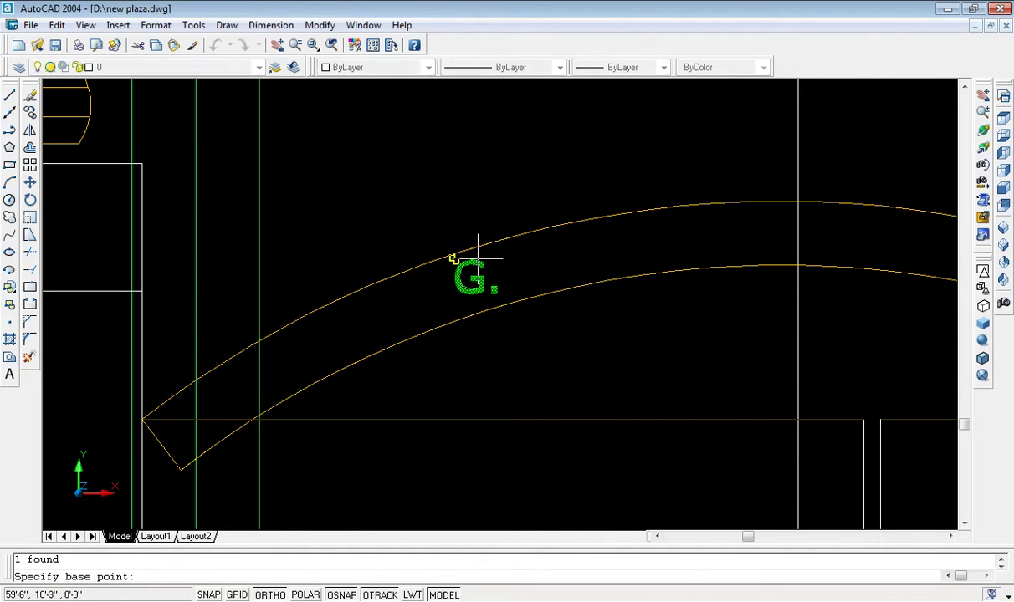
key(Escape)
scroll(481, 278, down, 5)
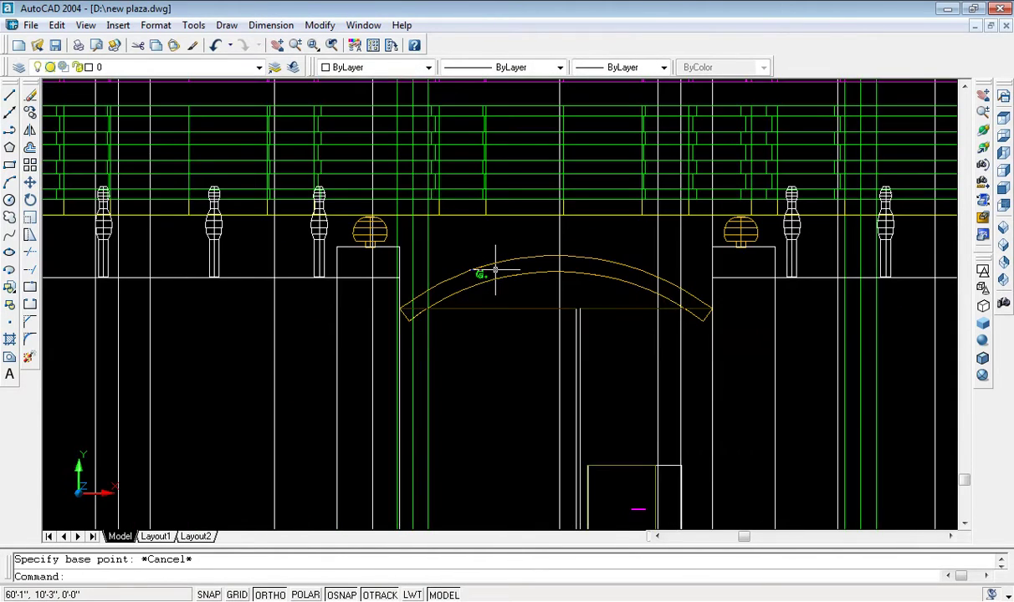
scroll(464, 280, up, 2)
scroll(443, 282, up, 2)
text(T)
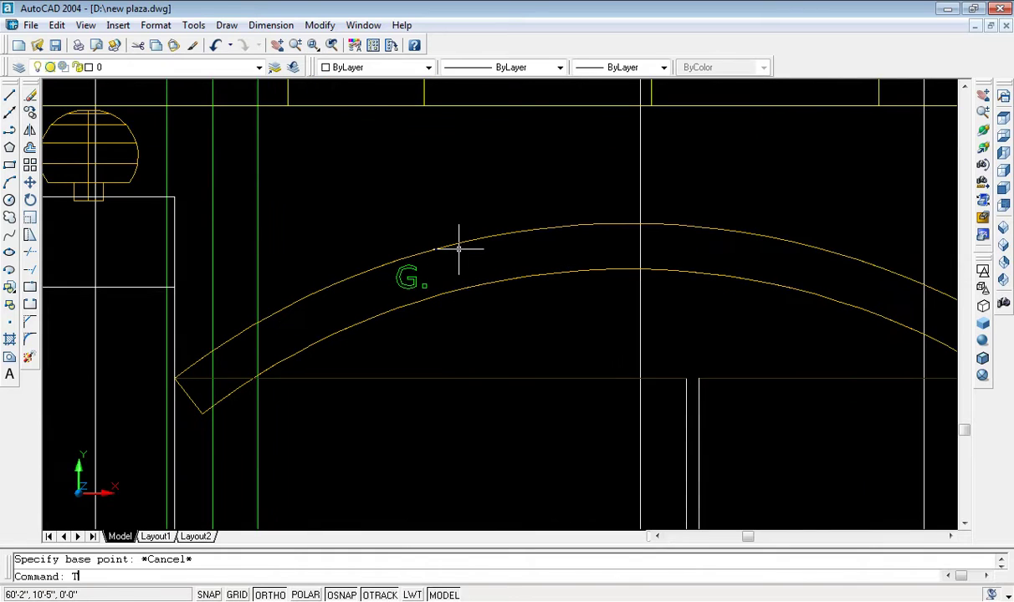
- Create a P. text in Verdana, 3-inch height, green
key(Return)
click(424, 251)
click(724, 191)
text(P)
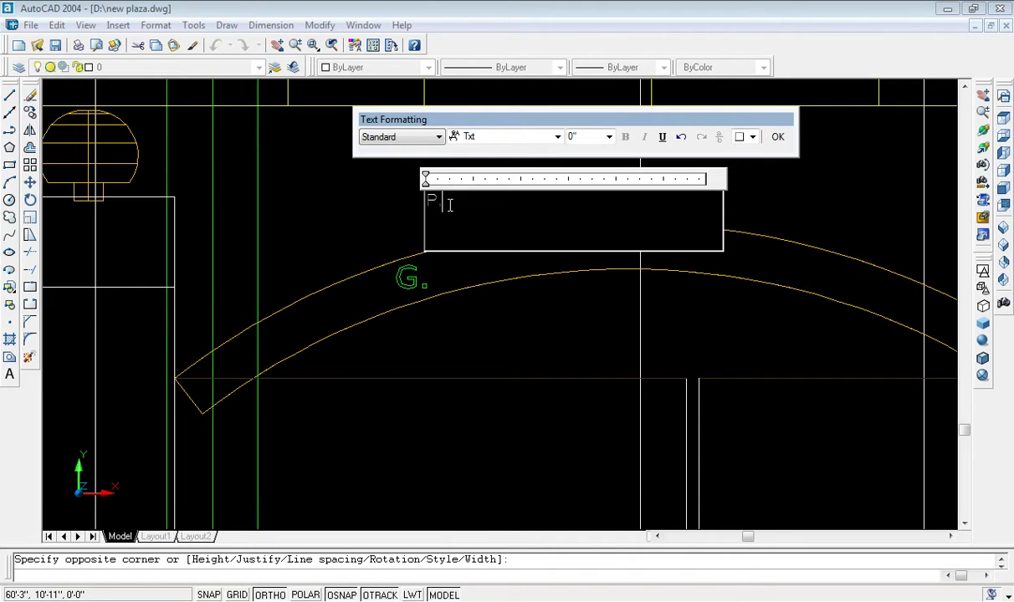
drag(449, 205, 420, 206)
click(557, 136)
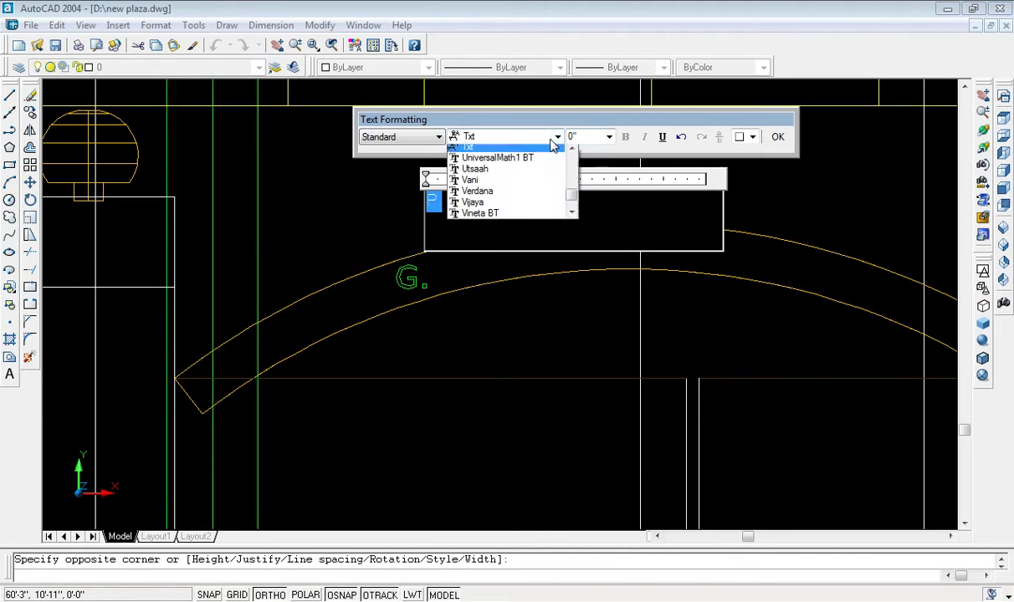
click(506, 195)
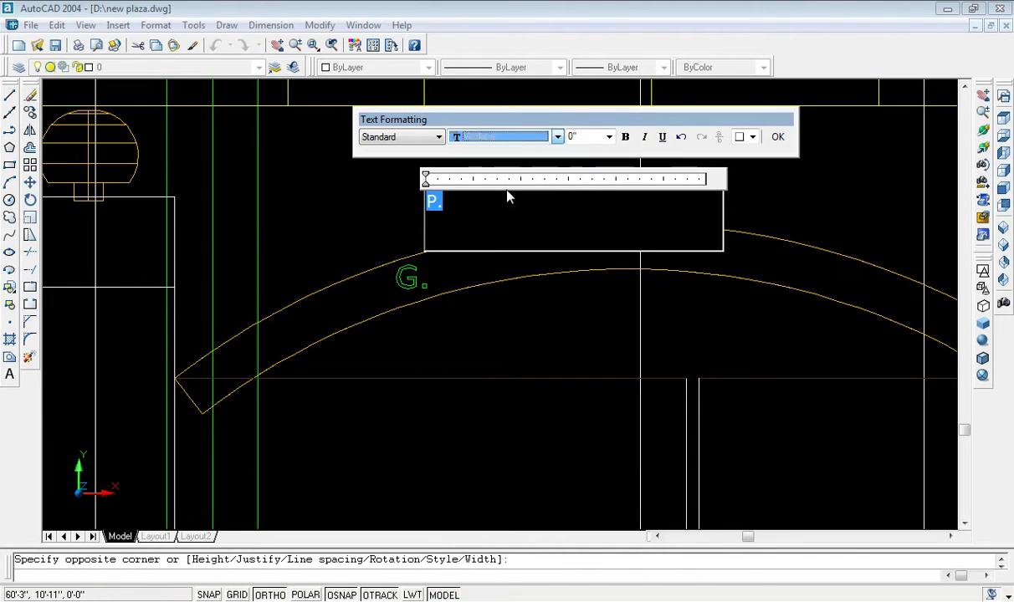
click(609, 136)
click(582, 158)
click(746, 137)
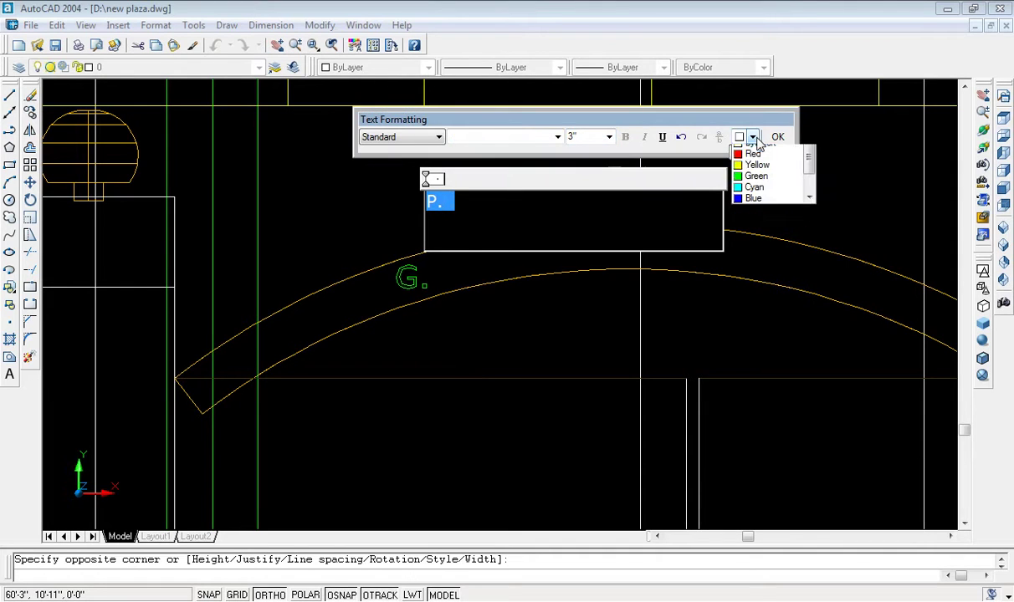
click(715, 188)
click(775, 139)
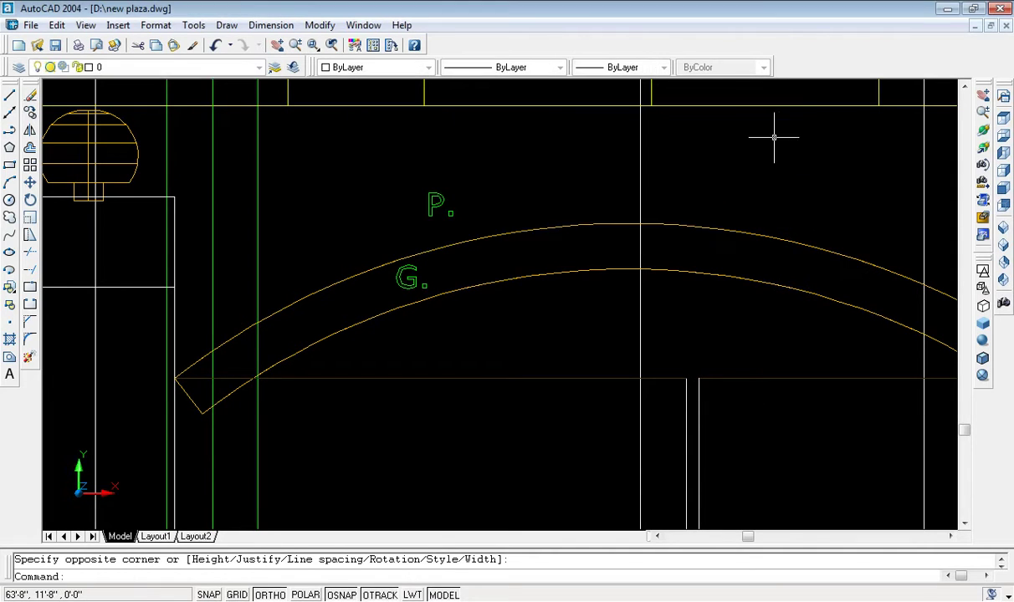
- Move the P. onto the arch band beside the G
text(m)
key(Return)
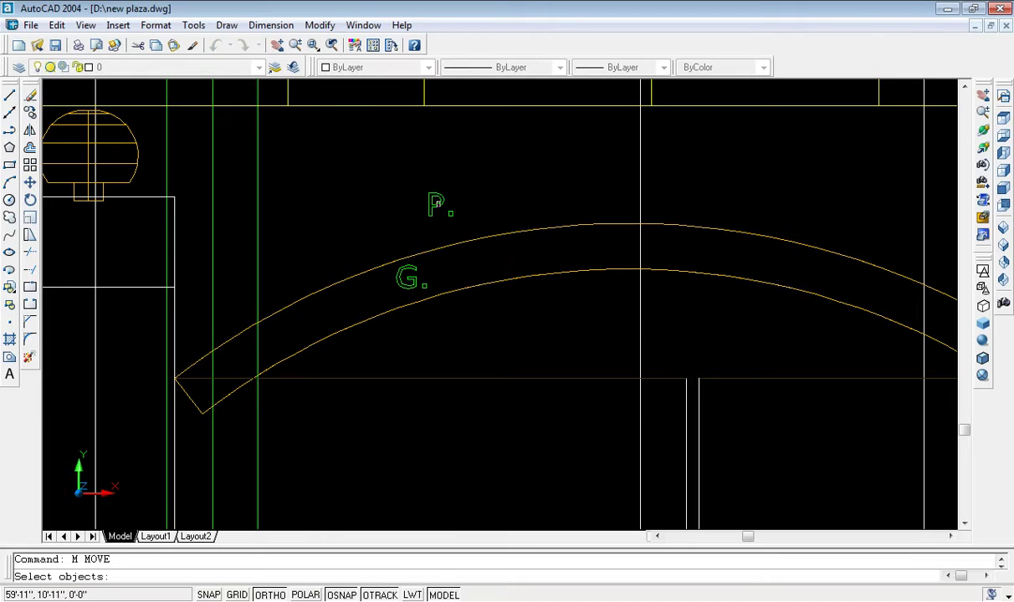
click(437, 205)
key(Return)
click(501, 139)
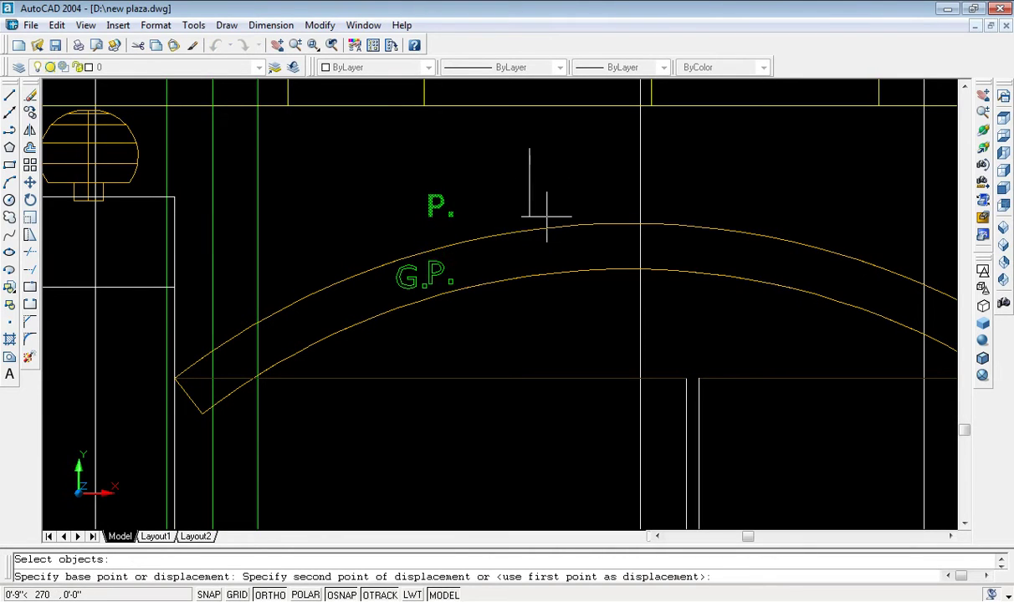
click(548, 214)
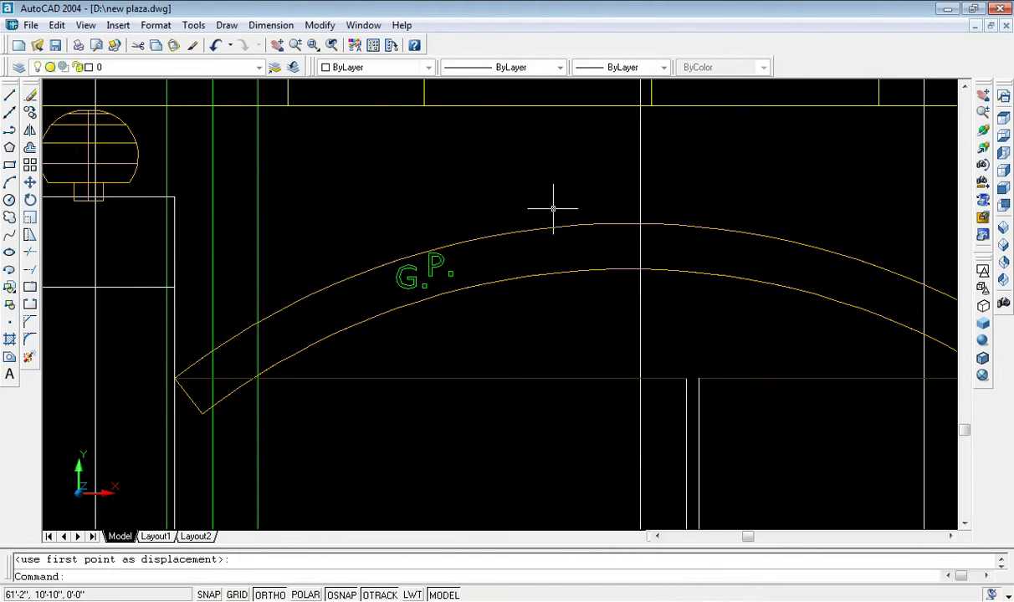
- Shift the P. further right to space it from the G
text(m)
key(Return)
click(440, 261)
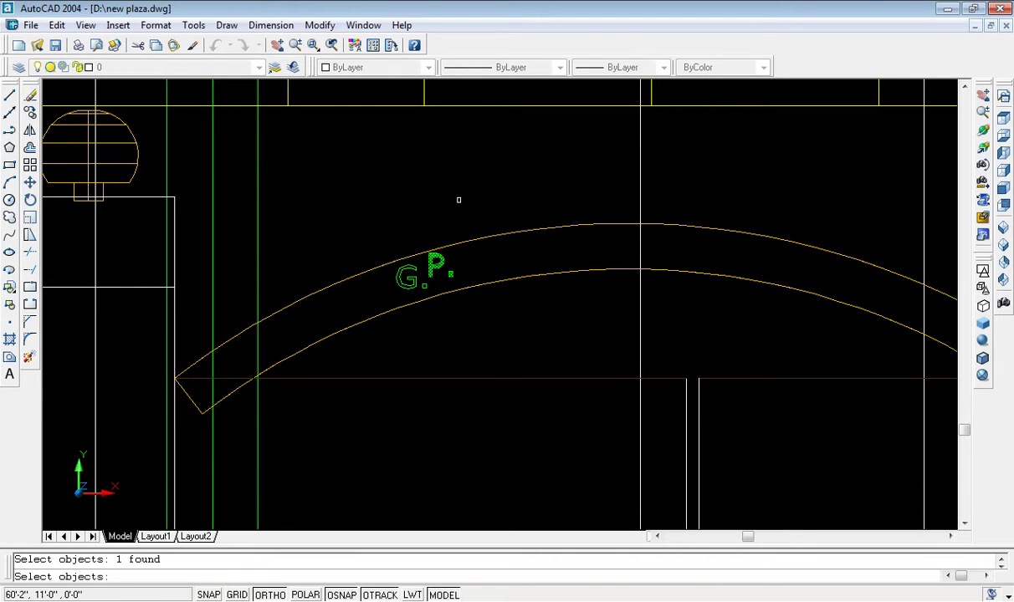
key(Return)
click(491, 202)
click(527, 201)
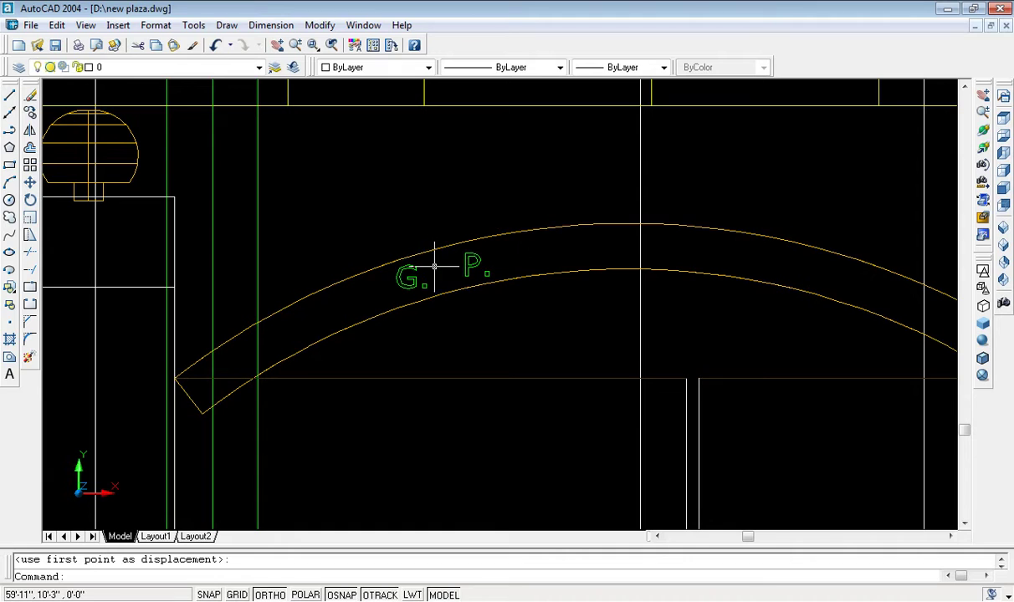
scroll(450, 259, down, 2)
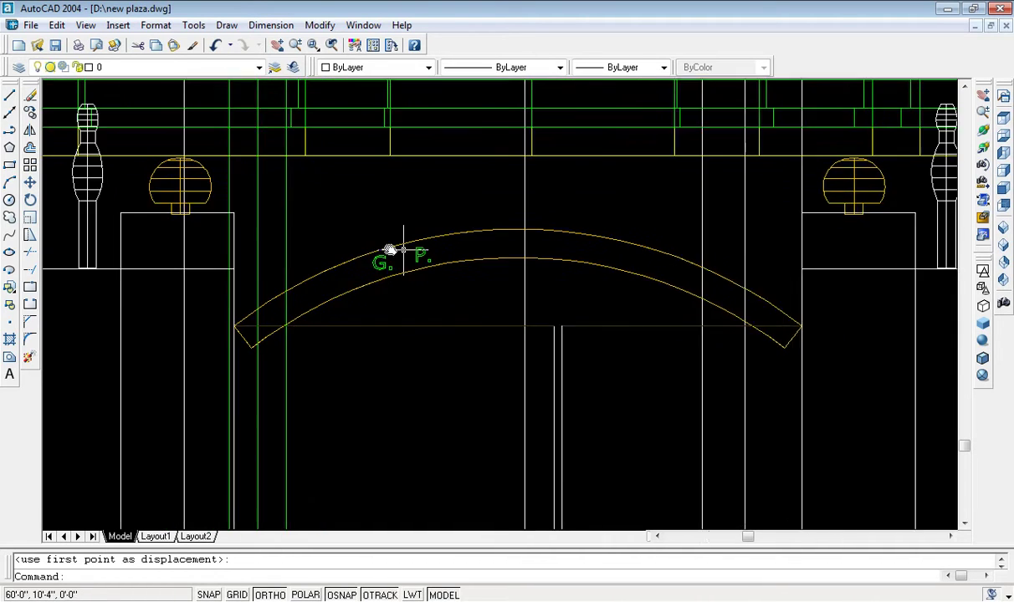
text(T)
- Create an S text in Verdana, 3-inch height, green
key(Return)
click(405, 183)
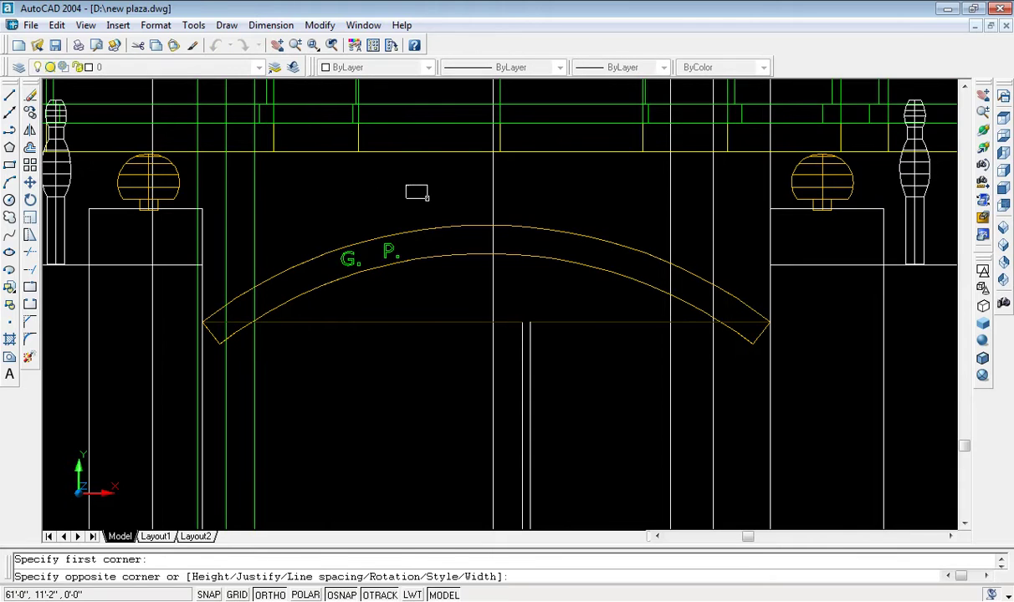
click(427, 198)
text(S)
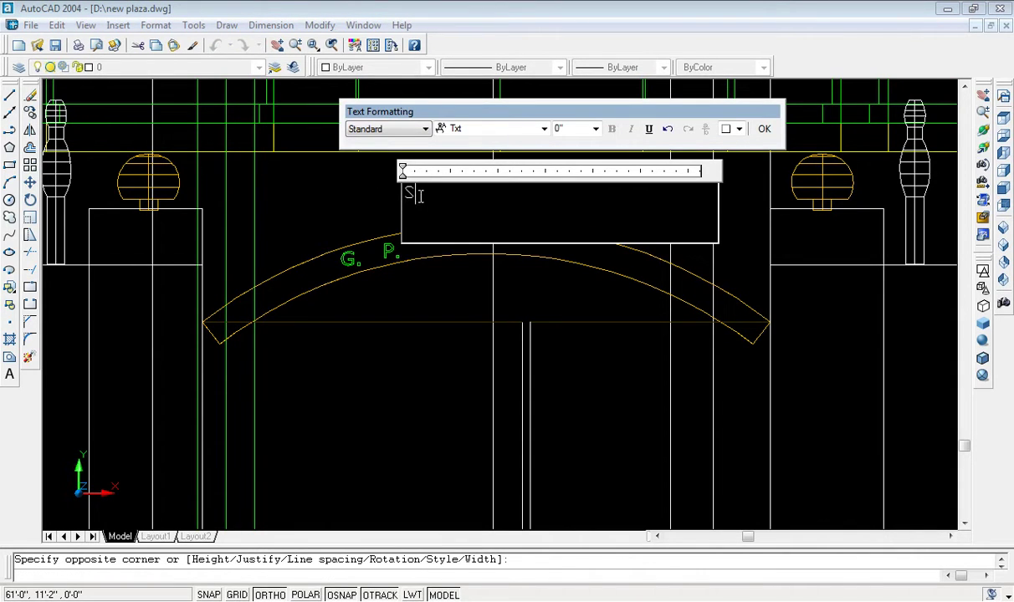
click(539, 129)
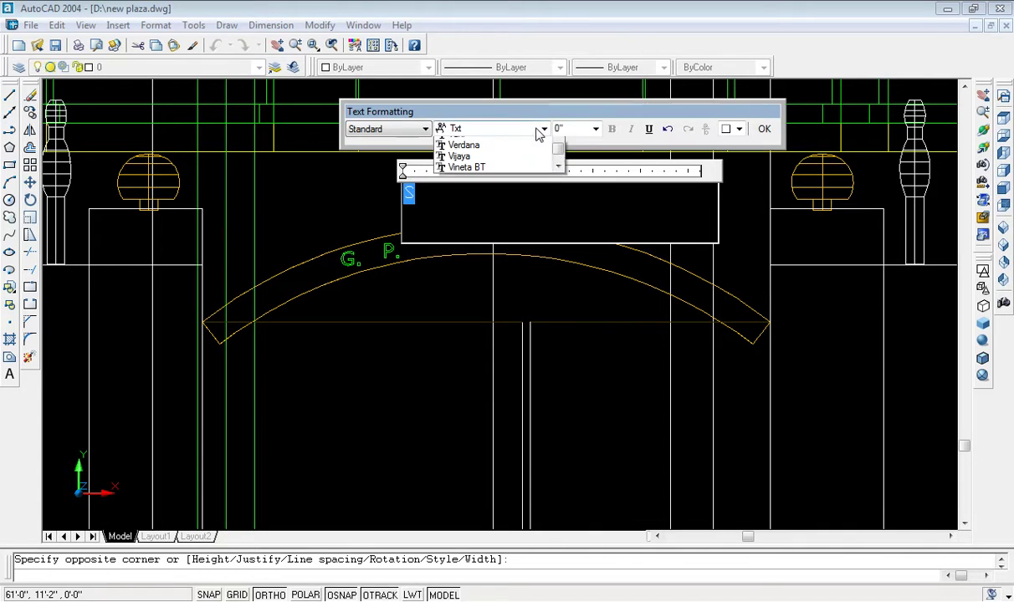
click(452, 180)
click(569, 128)
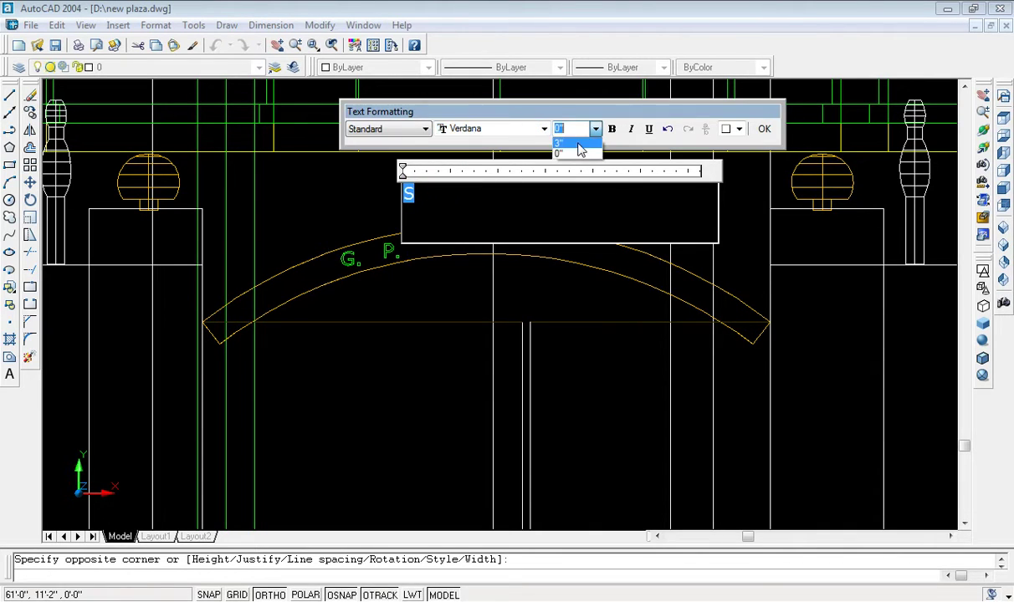
text(3)
key(Return)
click(738, 129)
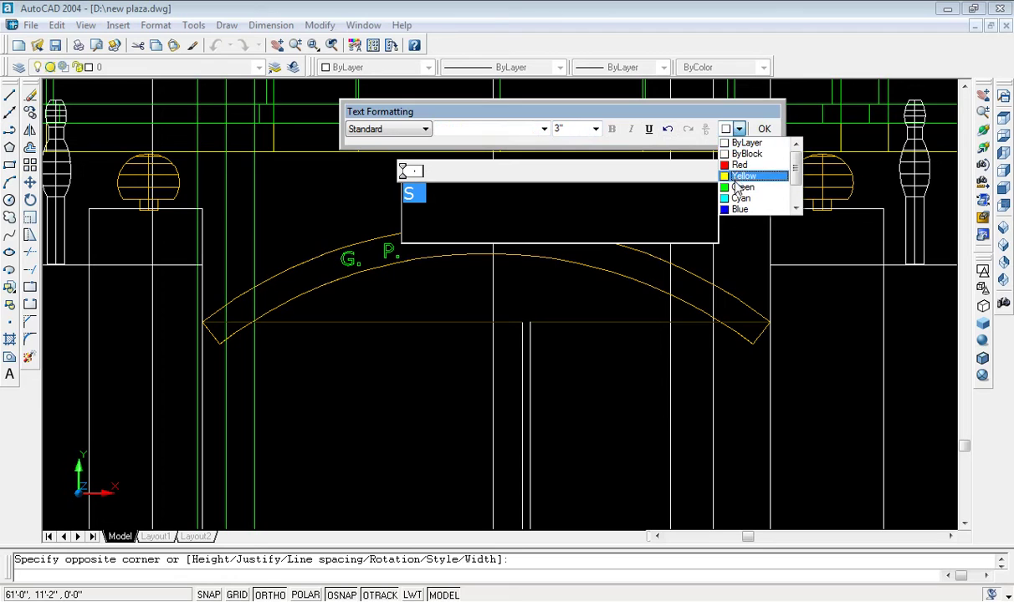
click(739, 187)
click(765, 129)
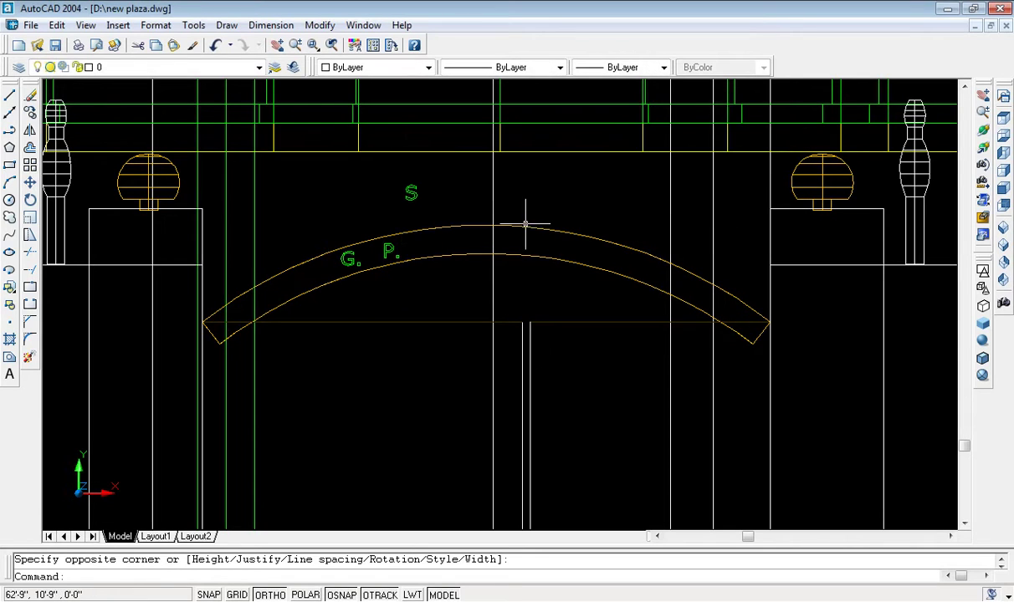
- Move the S onto the arch right after the P
text(m)
key(Return)
click(411, 194)
key(Return)
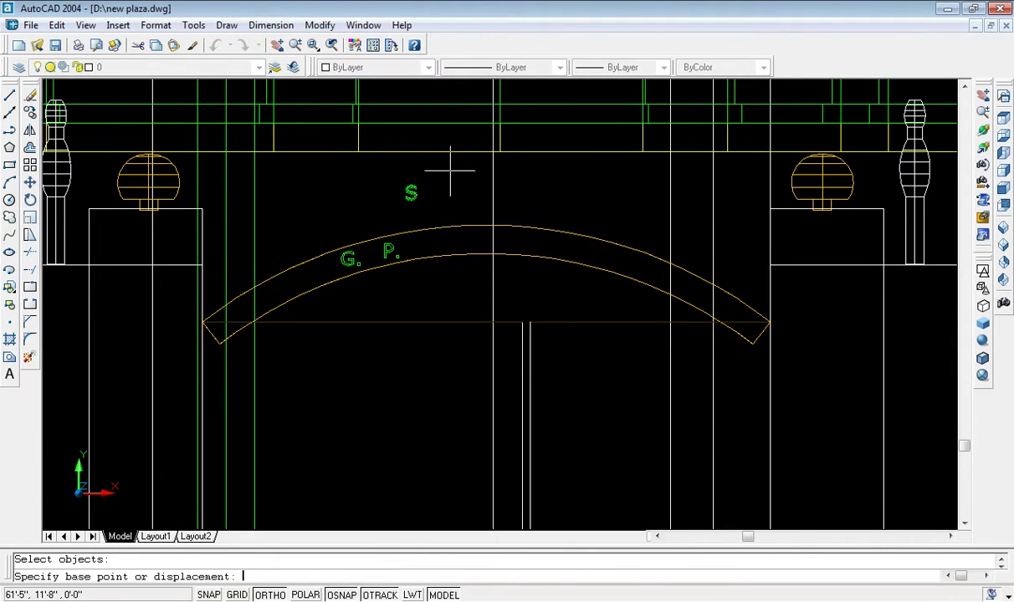
click(461, 171)
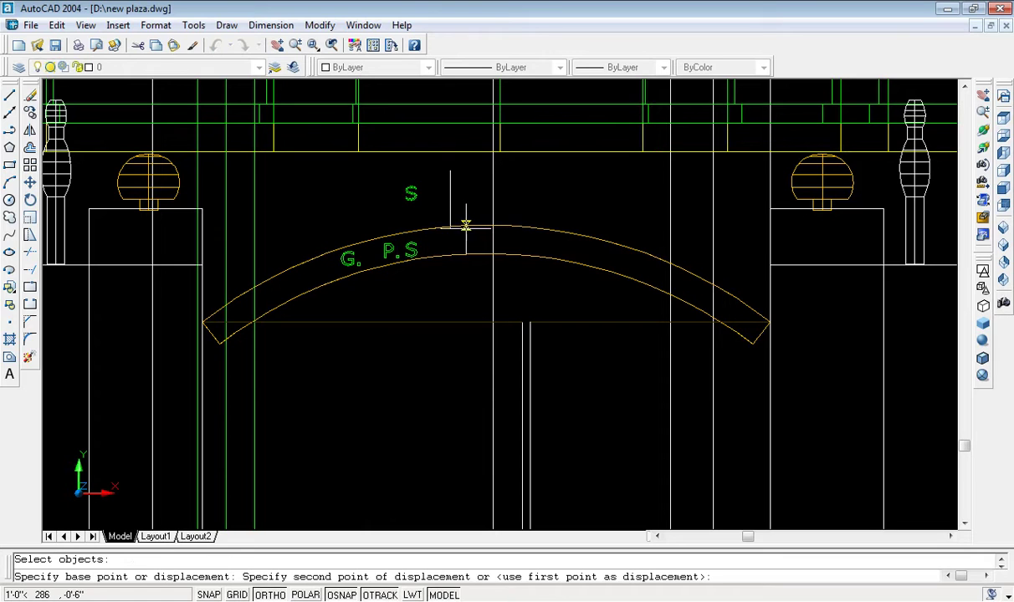
scroll(468, 222, up, 1)
scroll(469, 222, up, 1)
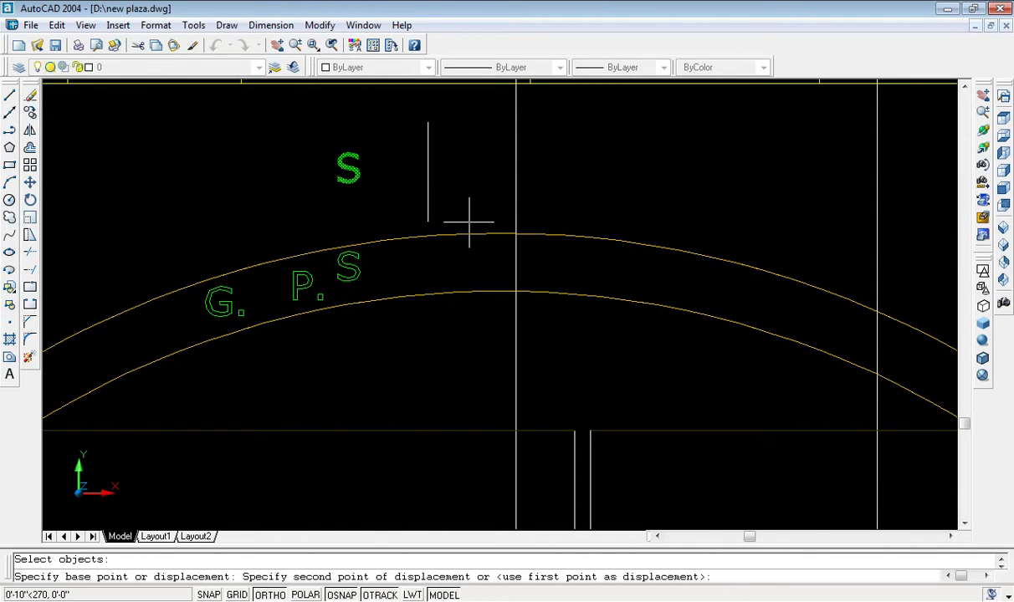
click(469, 223)
- Nudge the S down to line it up alongside the P. on the arch
text(m)
key(Return)
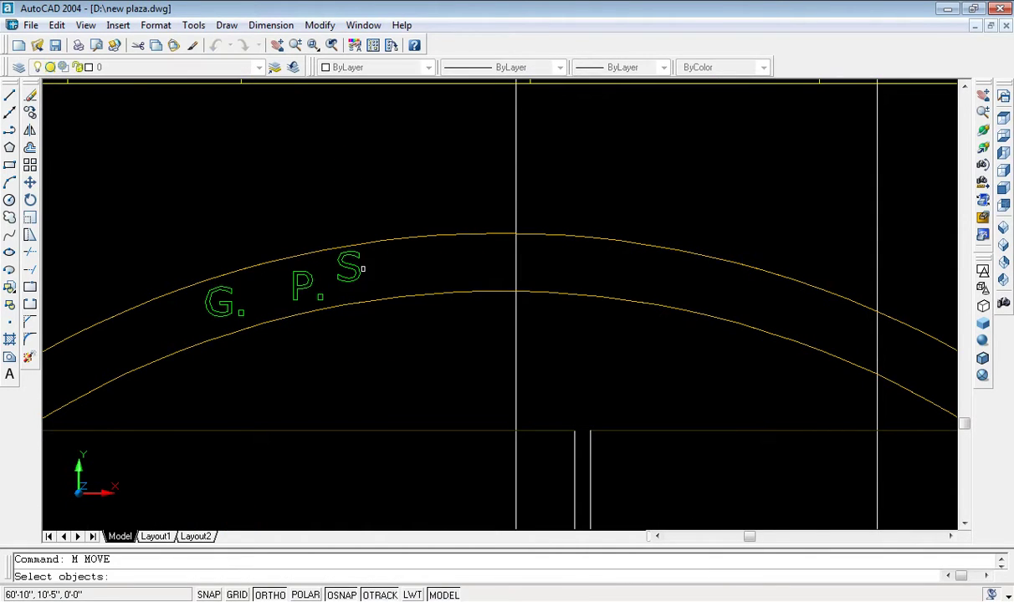
click(361, 269)
key(Return)
click(408, 179)
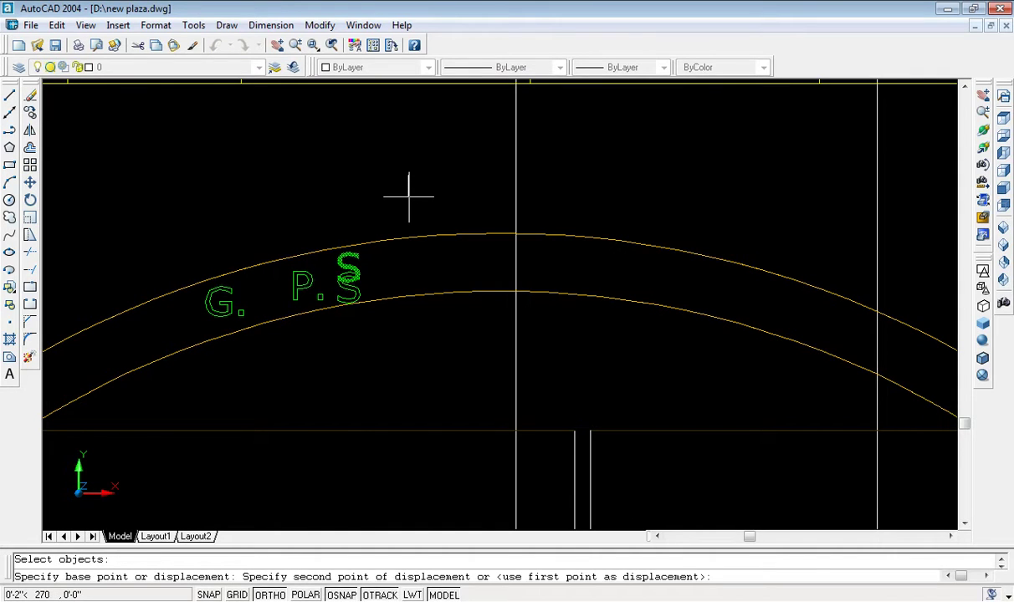
click(408, 198)
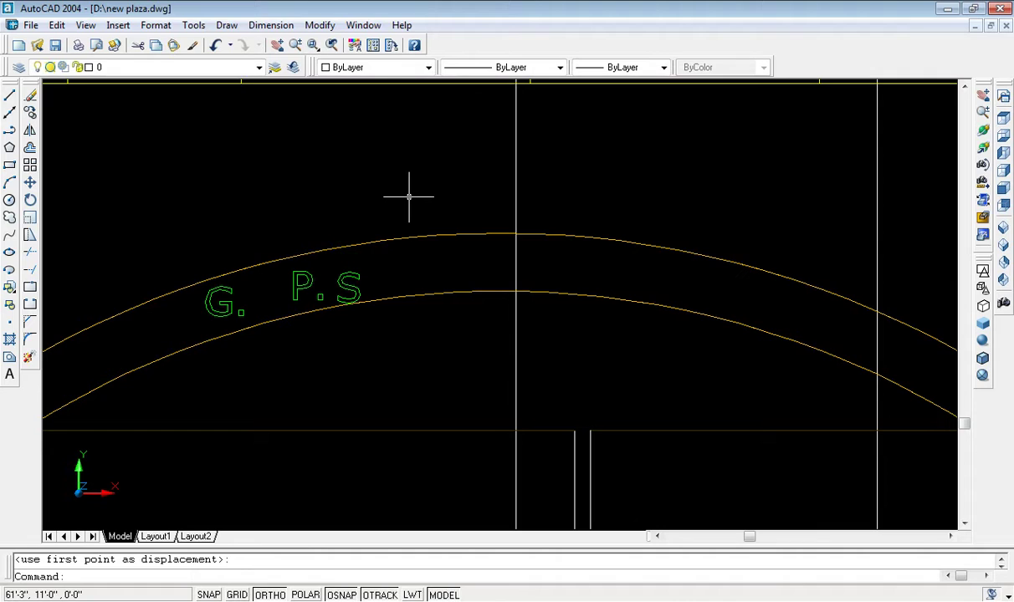
text(R)
key(Return)
- Rotate the S about a pivot point, with Ortho off, to tilt it along the arch curve
click(337, 276)
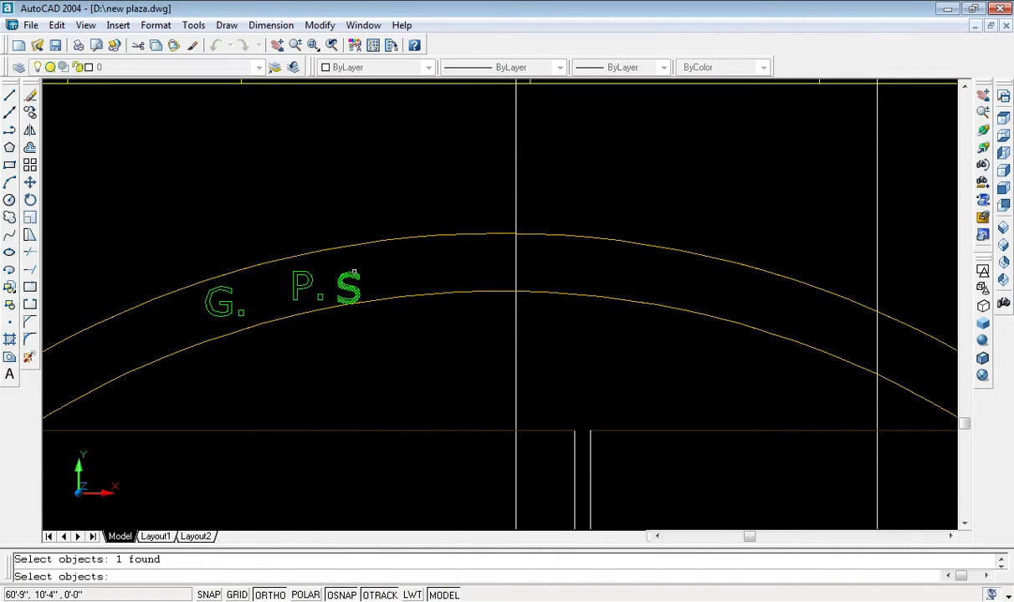
key(Return)
click(362, 212)
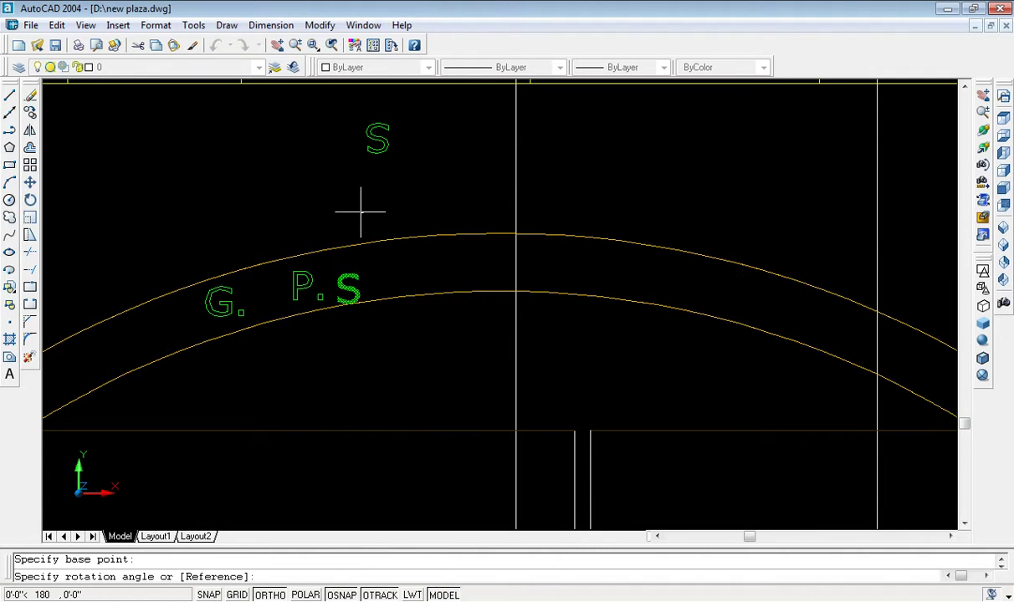
key(F8)
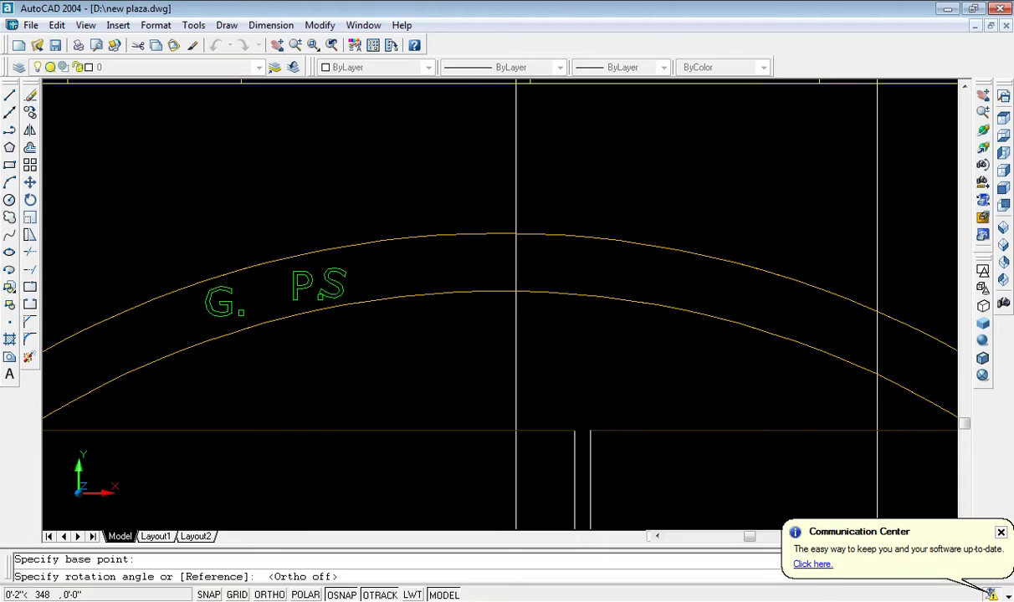
click(399, 204)
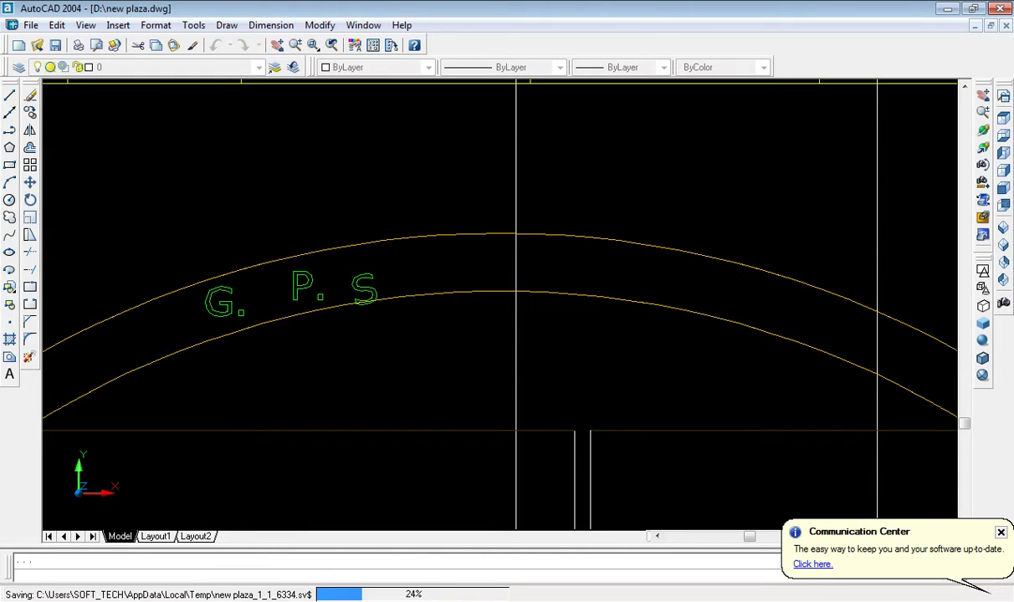
- Raise the S slightly so it sits along the arch
text(m)
key(Return)
click(363, 288)
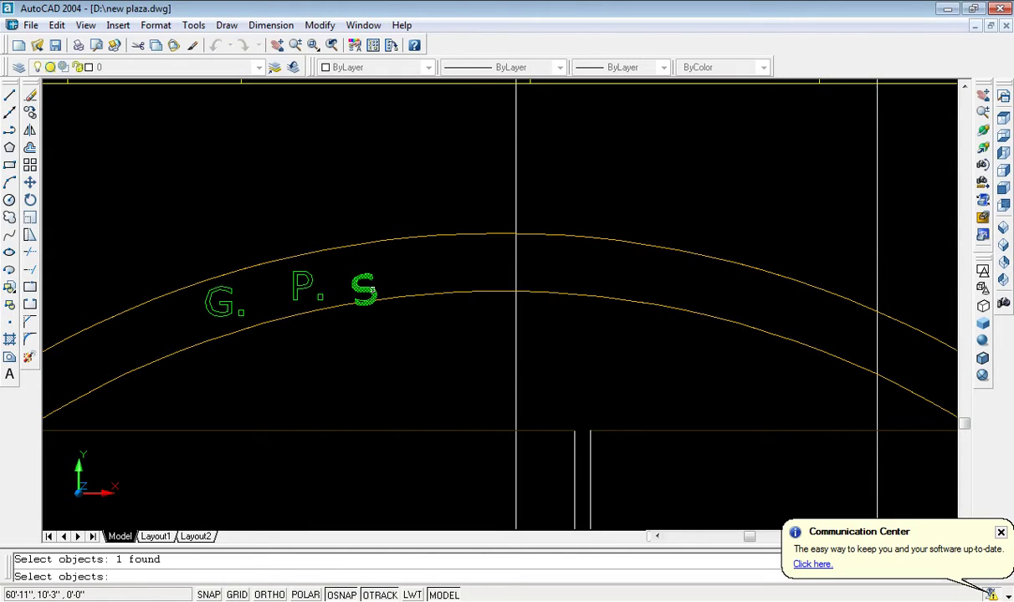
key(Return)
click(400, 370)
click(401, 352)
text(RO)
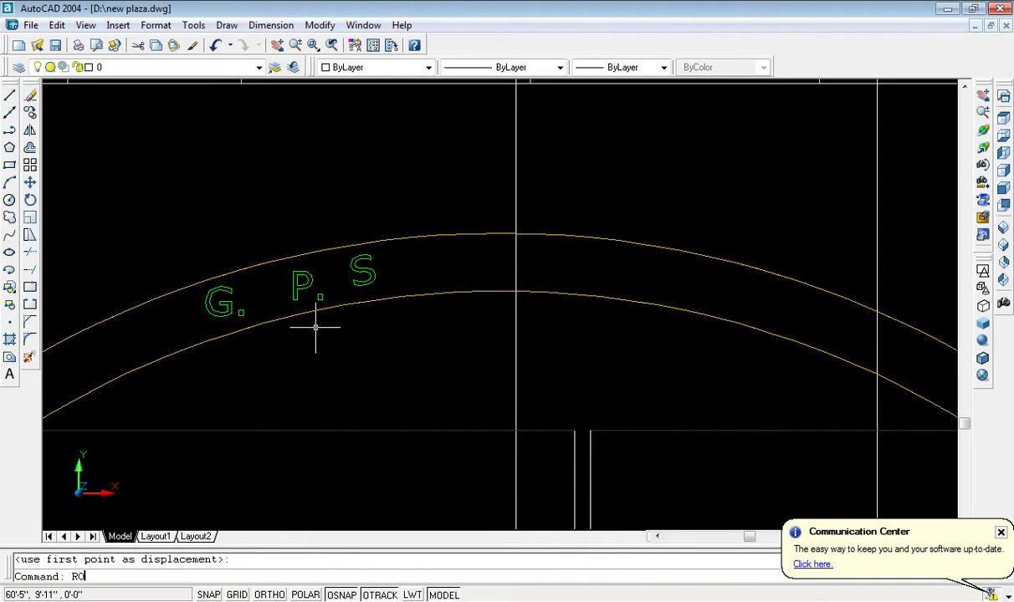
- Rotate the P. so it tilts with the arch curve
key(Return)
click(307, 290)
key(Return)
click(317, 216)
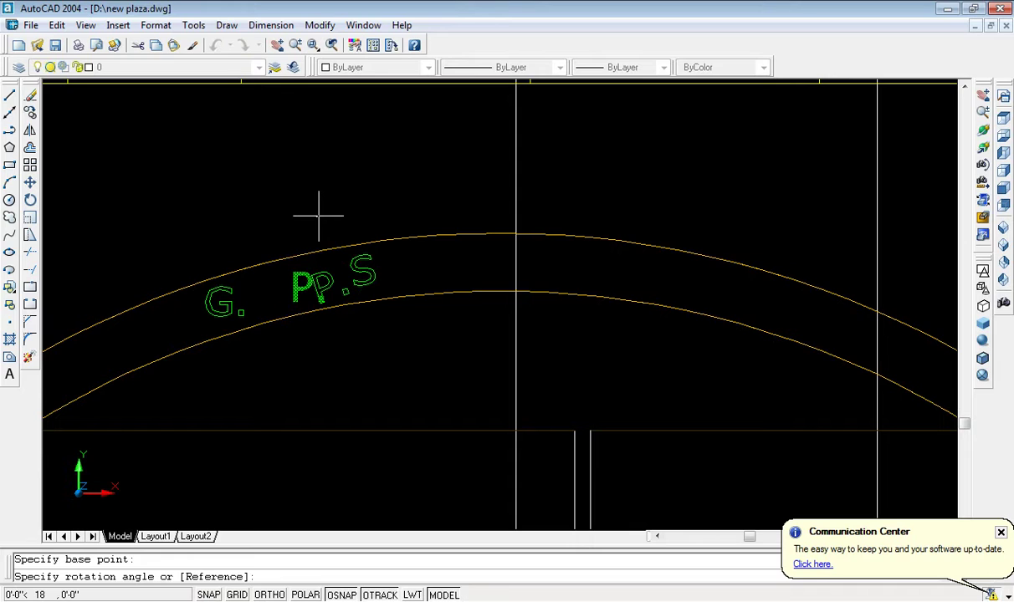
click(339, 215)
- Reposition the S further right along the arch
text(ro)
key(Return)
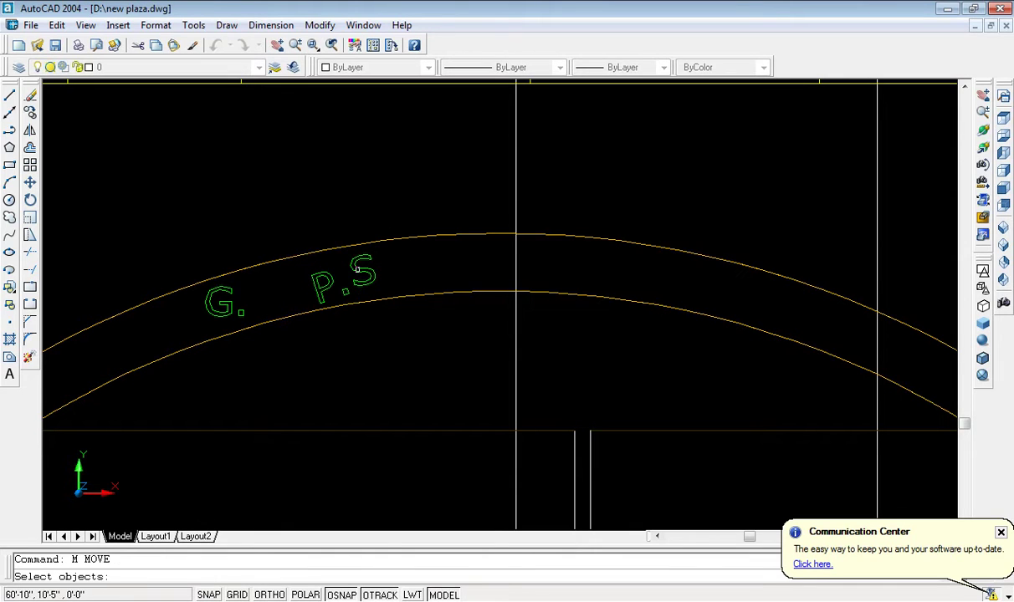
click(363, 270)
key(Return)
click(334, 195)
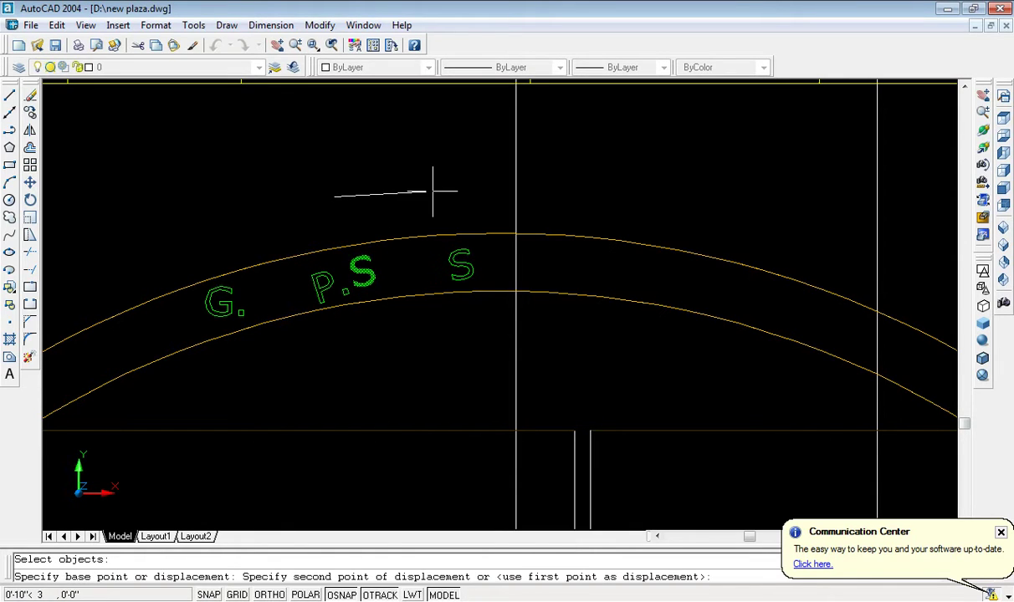
click(428, 194)
- Move the P just before the S near the arch crown
text(m)
key(Return)
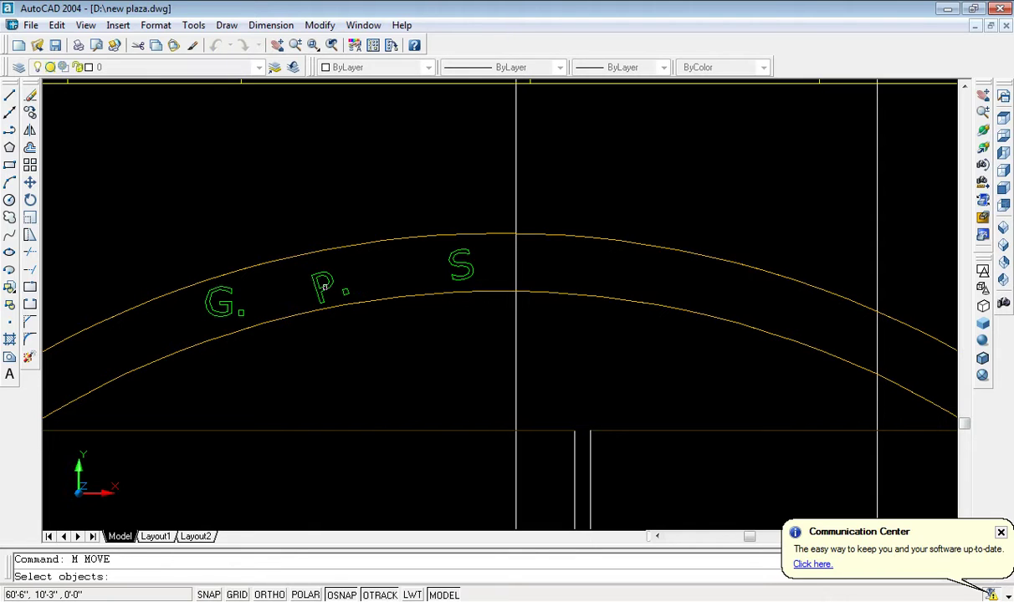
click(324, 287)
key(Return)
click(368, 216)
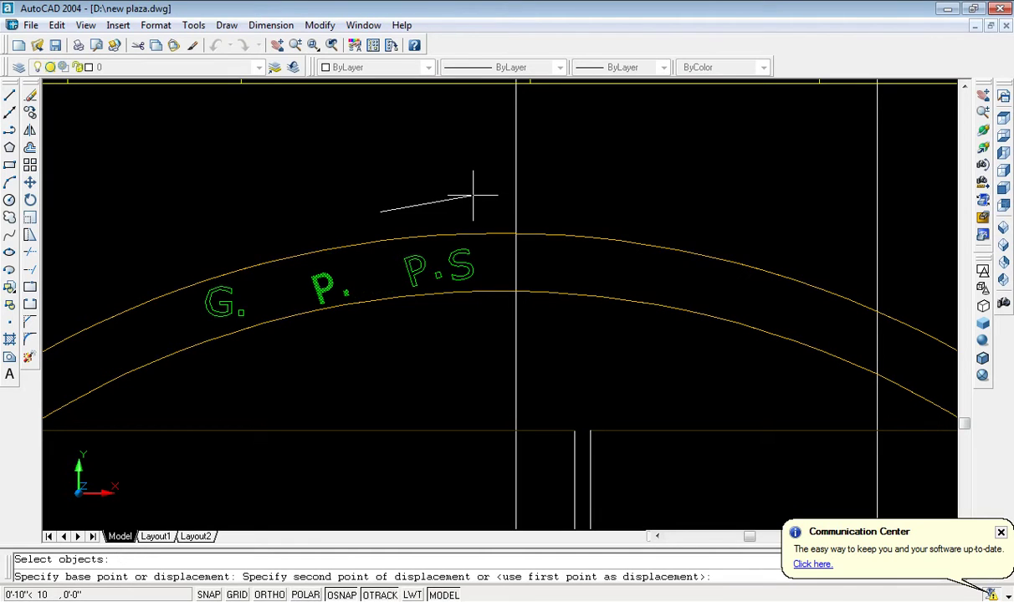
click(472, 197)
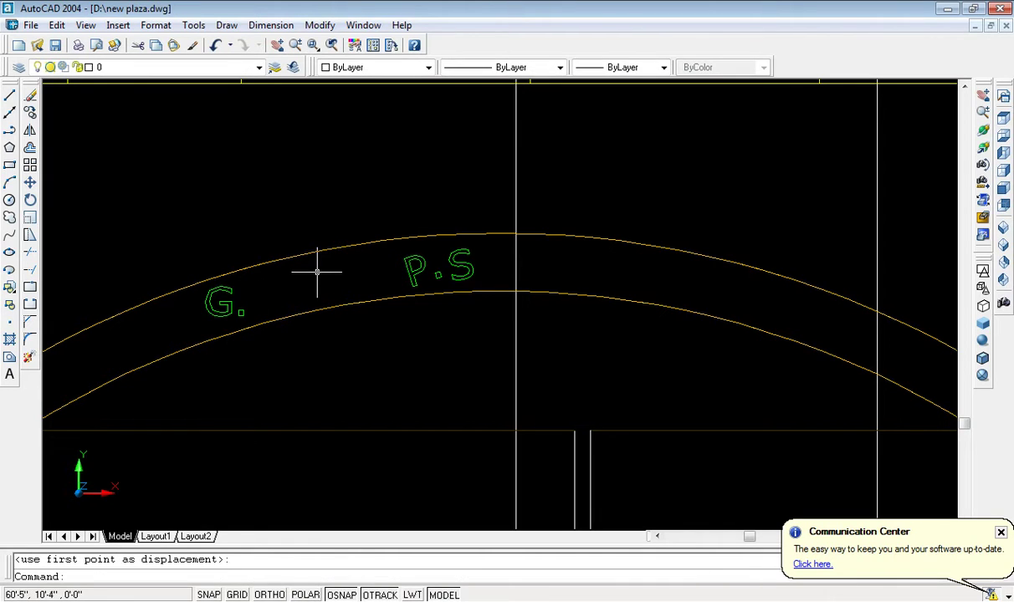
- Move the G next to the P so the arch reads G.P.S
text(m)
key(Return)
click(235, 303)
key(Return)
click(280, 200)
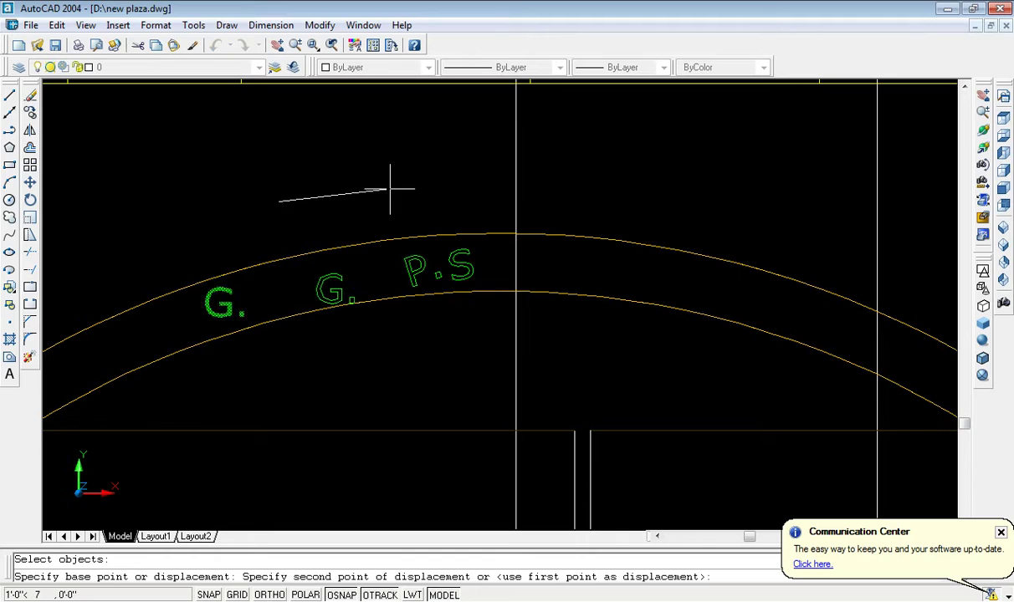
click(434, 176)
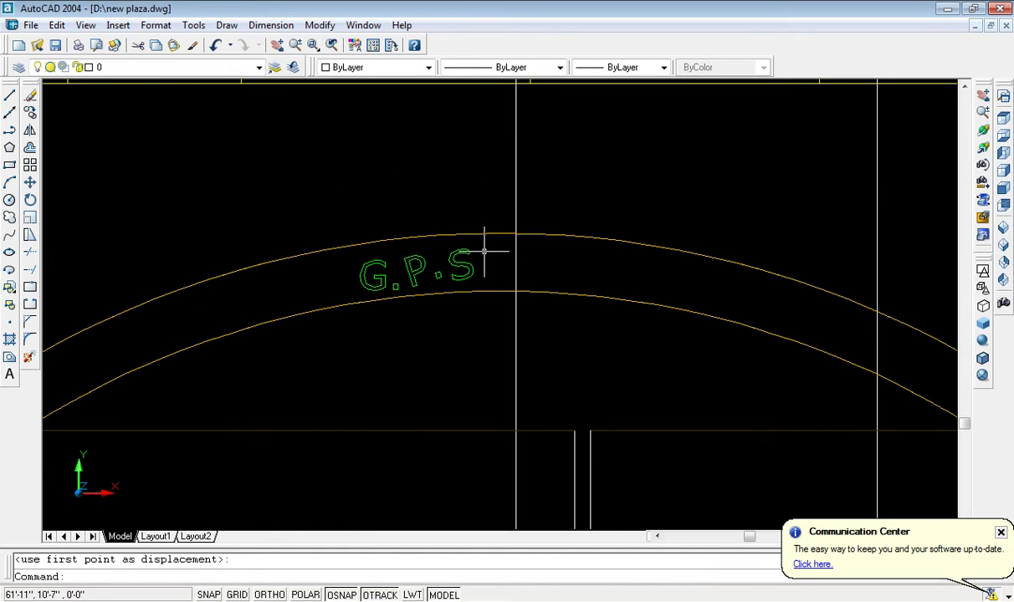
scroll(476, 272, up, 4)
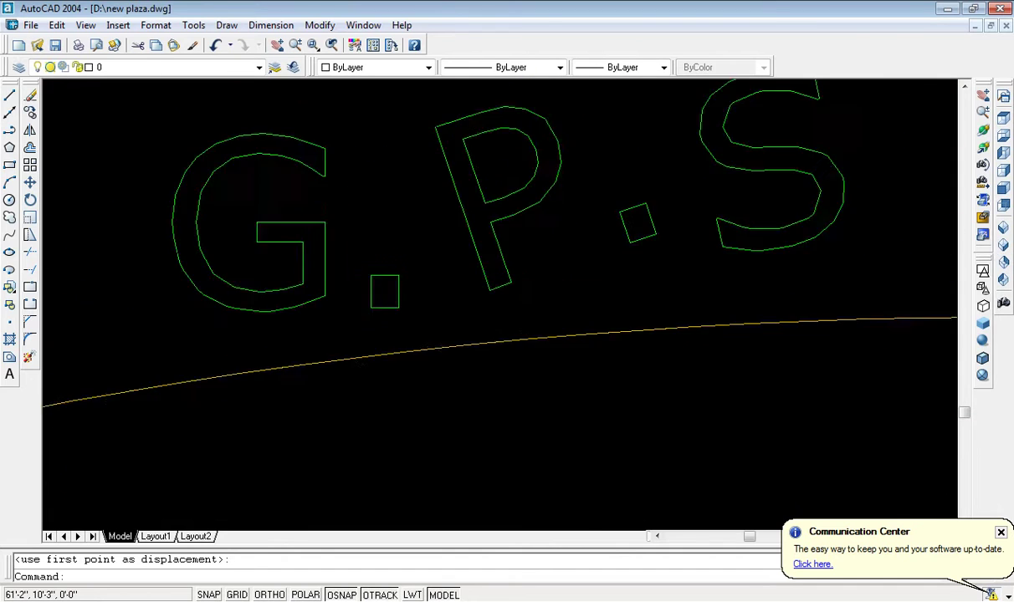
scroll(399, 282, up, 2)
scroll(398, 283, down, 4)
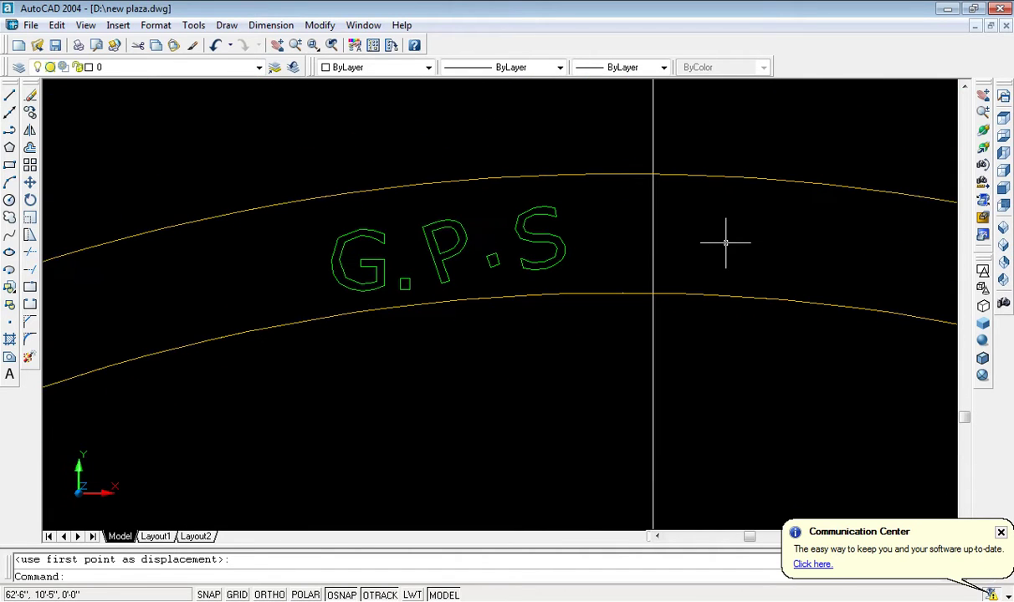
- In Top view, move the three green G.P.S pieces straight down with Ortho onto the front wall line
click(1003, 118)
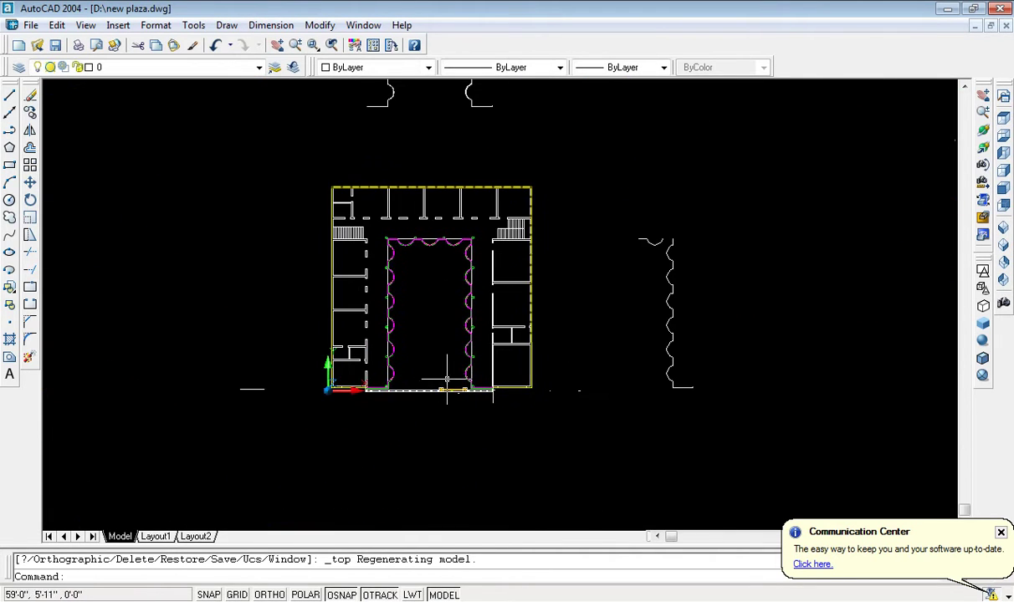
scroll(414, 378, up, 4)
scroll(415, 378, up, 3)
scroll(415, 379, up, 3)
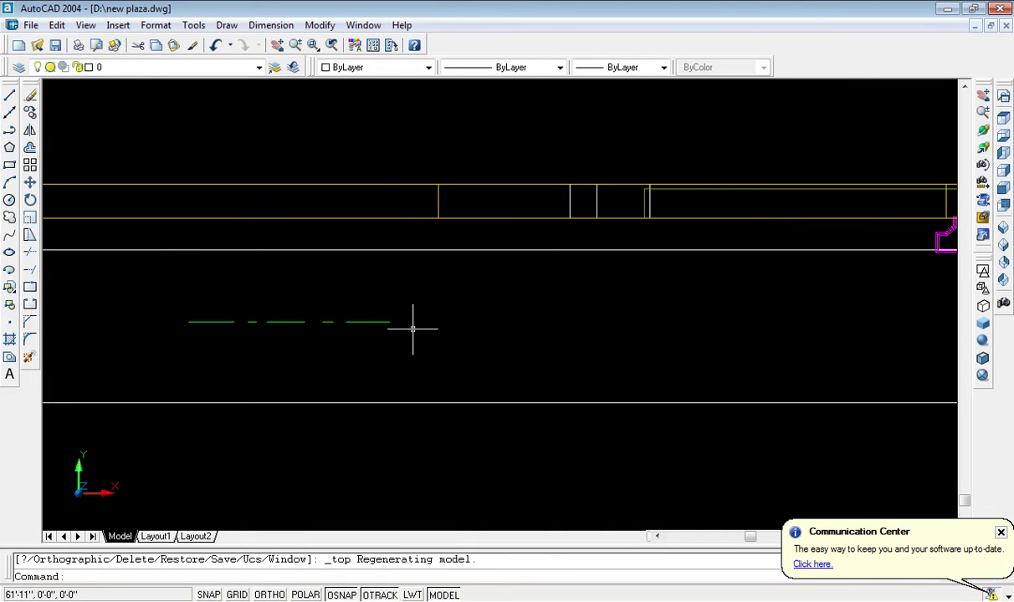
text(m)
key(Return)
click(402, 299)
click(135, 355)
scroll(541, 403, down, 3)
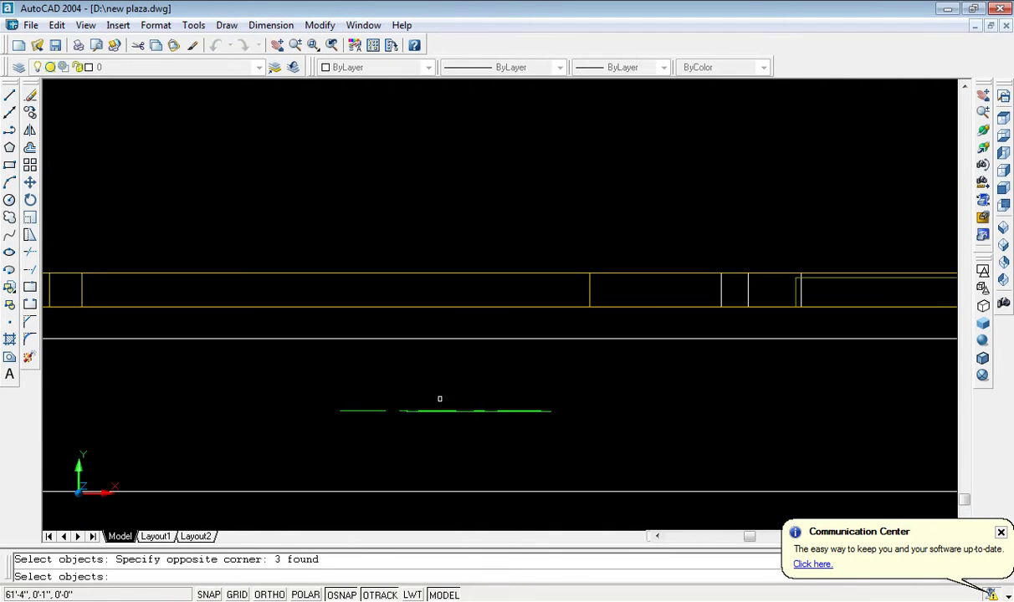
scroll(540, 403, down, 2)
click(545, 408)
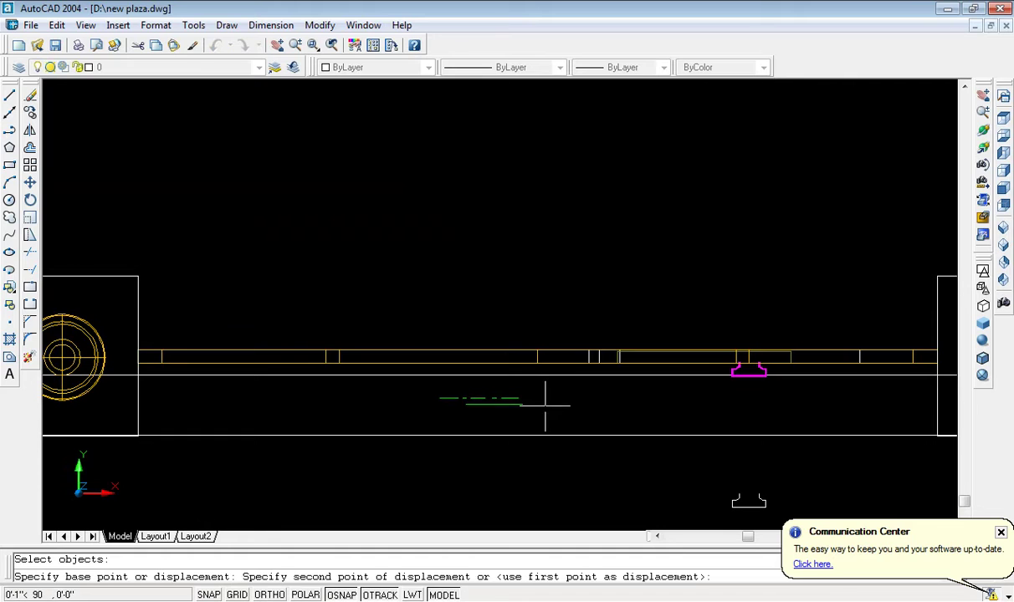
scroll(544, 400, up, 1)
scroll(542, 384, up, 1)
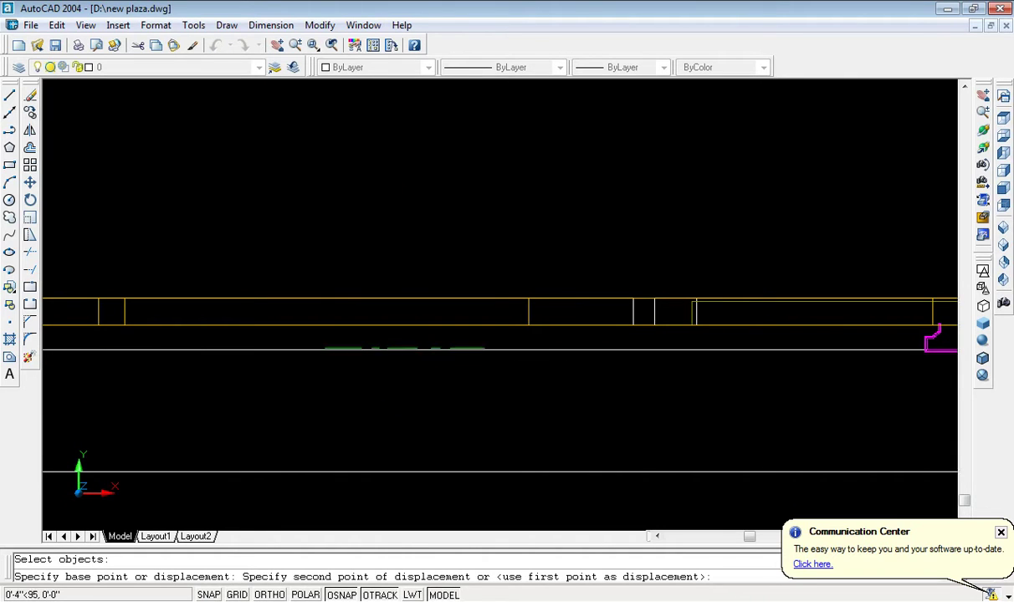
key(F8)
scroll(544, 349, up, 1)
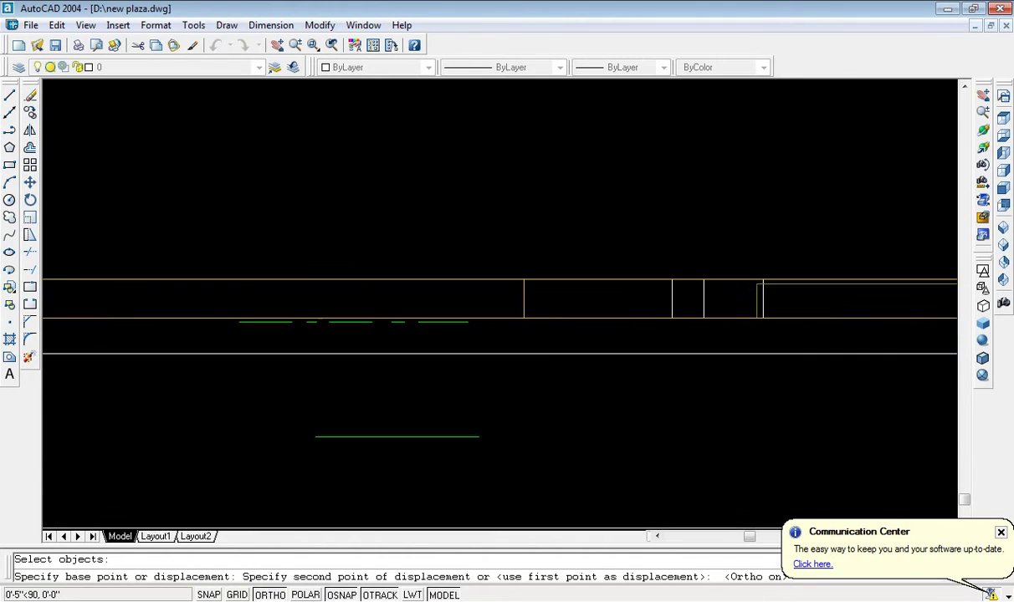
scroll(543, 338, up, 2)
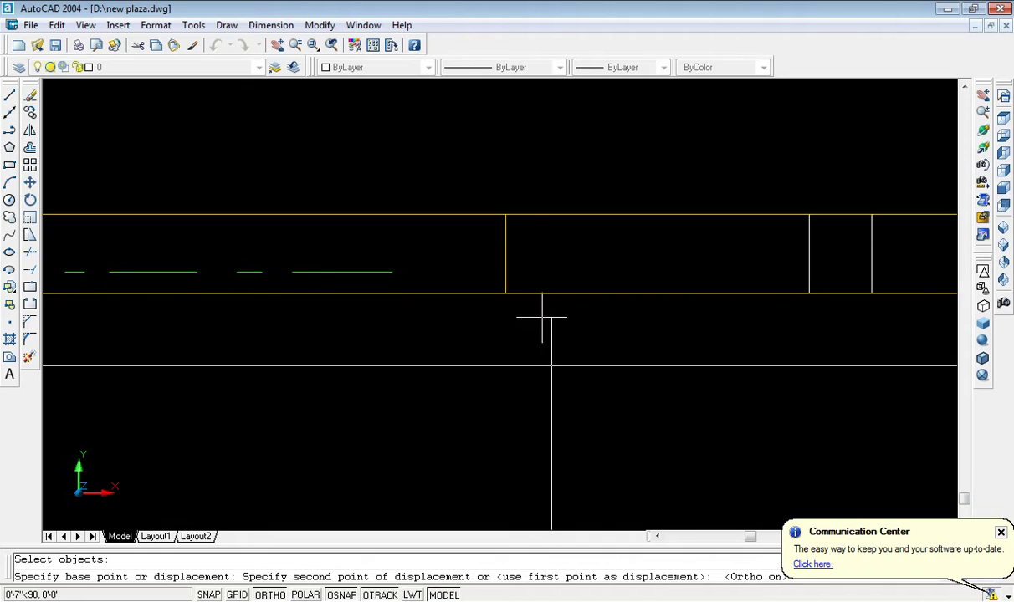
scroll(539, 326, up, 1)
scroll(541, 330, up, 1)
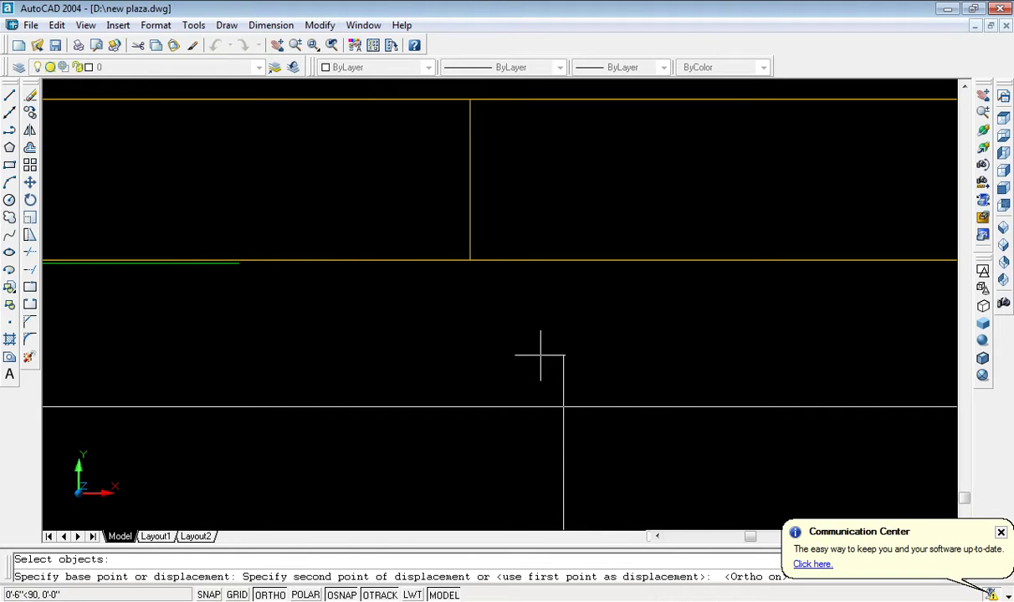
click(540, 355)
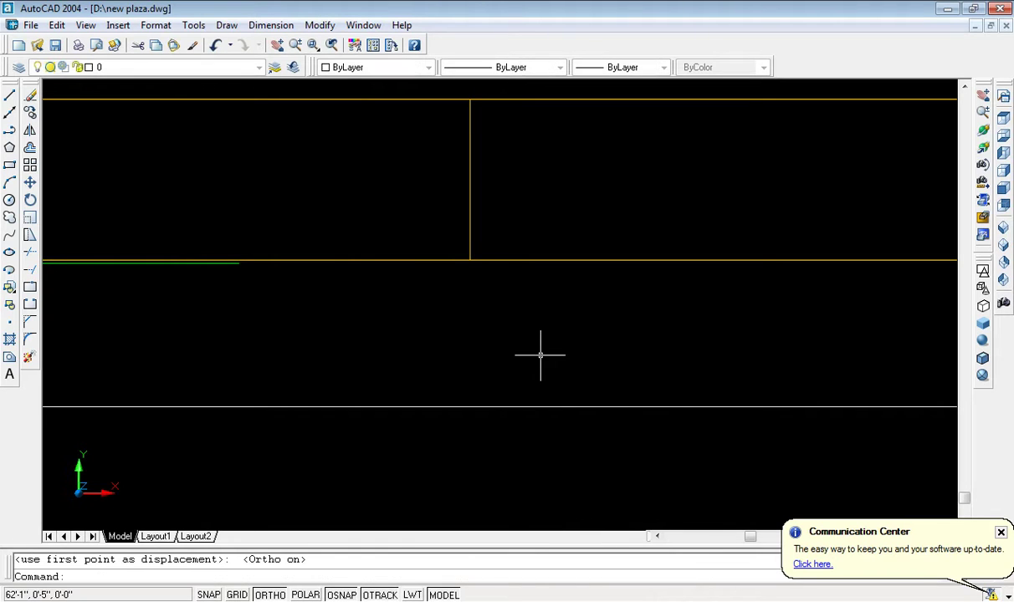
- Show the model in SE Isometric with Gouraud shading, zoomed in on the arch's G.P.S lettering
click(1004, 230)
click(983, 340)
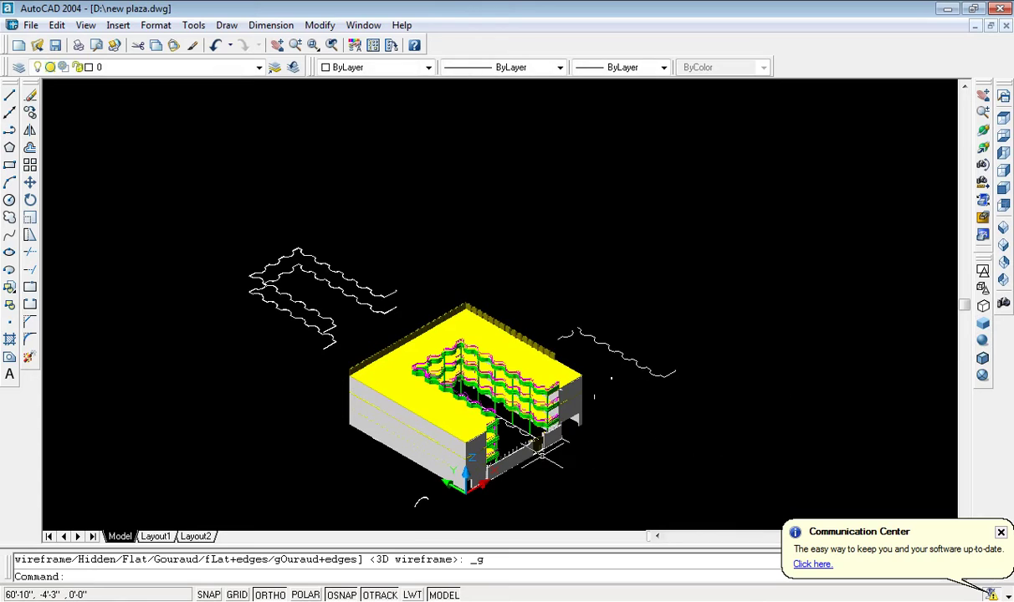
scroll(542, 455, up, 3)
scroll(556, 426, up, 3)
scroll(573, 385, up, 3)
scroll(592, 345, up, 2)
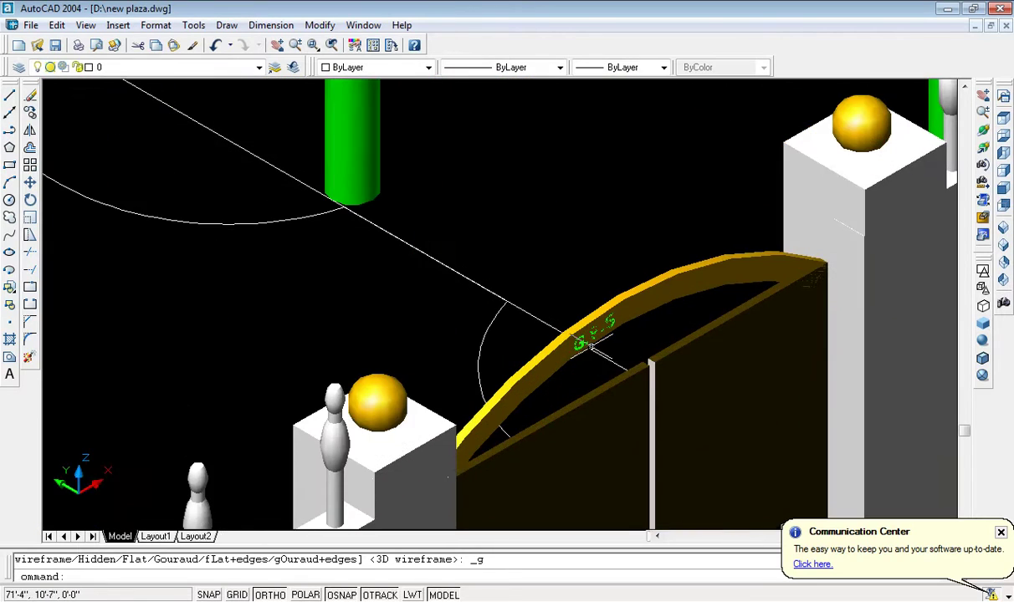
scroll(592, 345, up, 2)
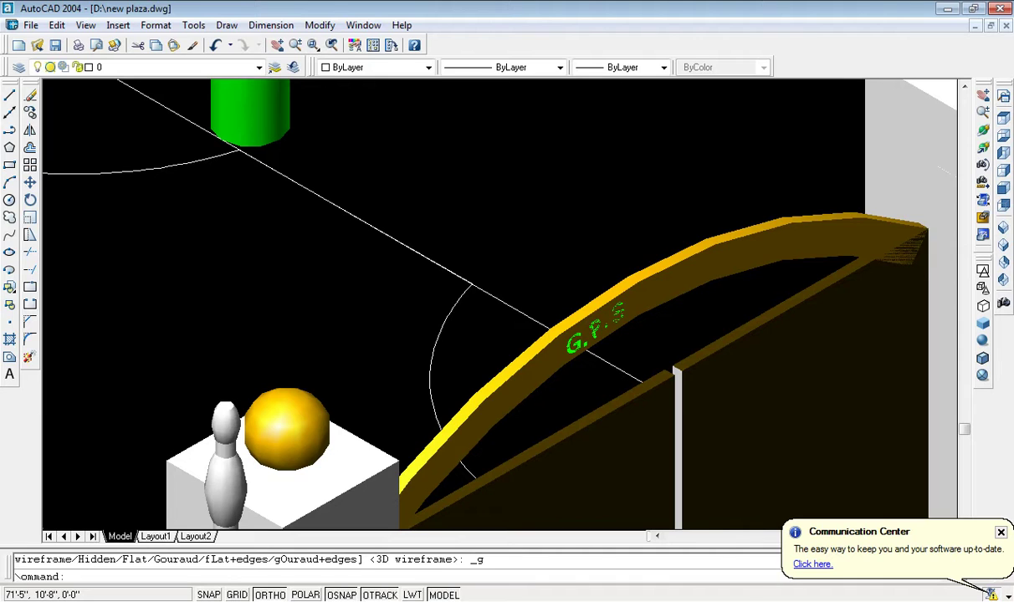
scroll(592, 330, up, 2)
scroll(592, 331, up, 2)
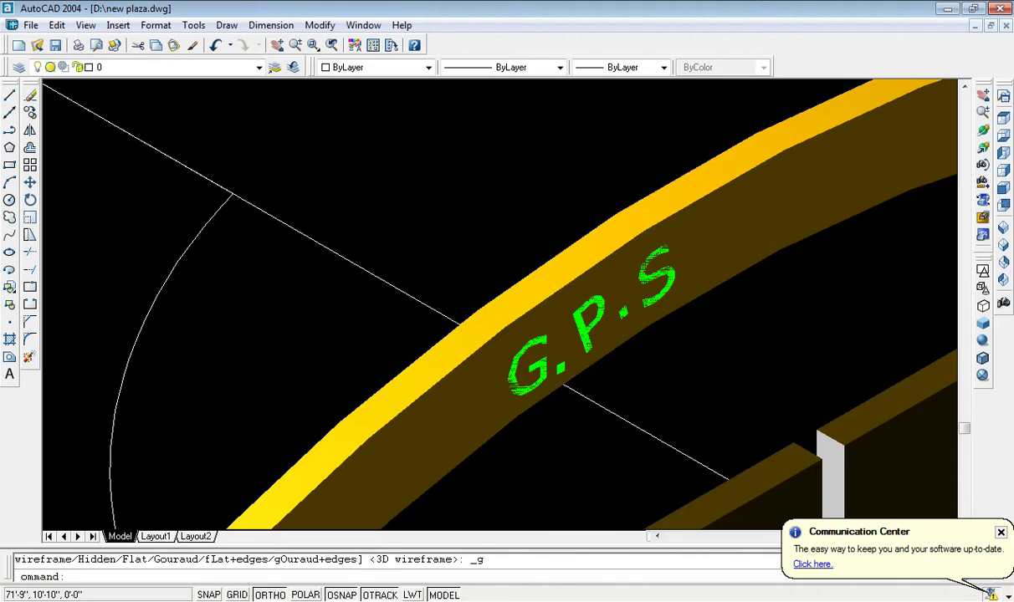
scroll(602, 327, up, 2)
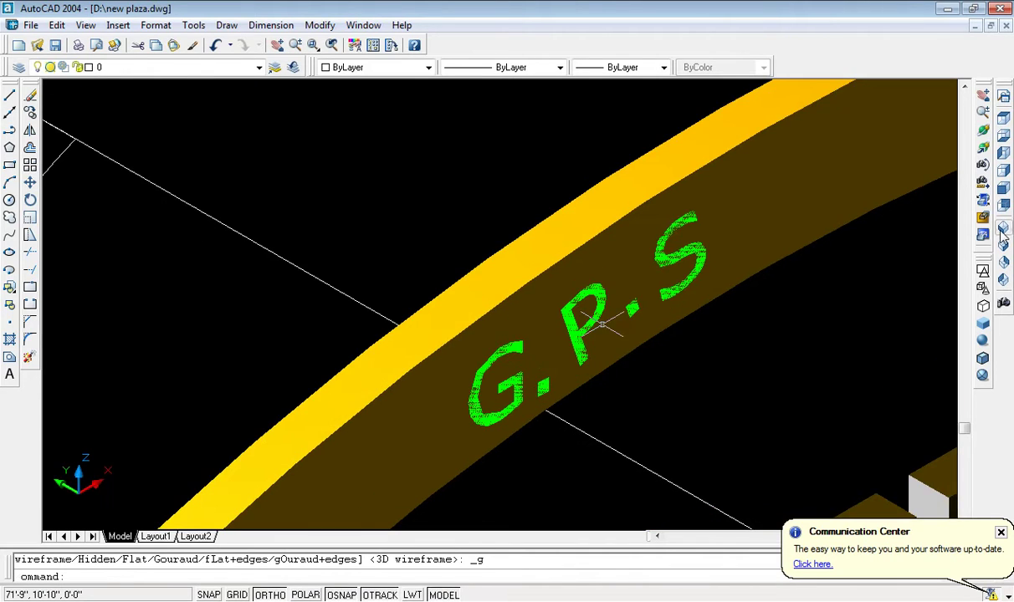
- Return to a wireframe Top view framed on the gate and both column boxes
click(1001, 123)
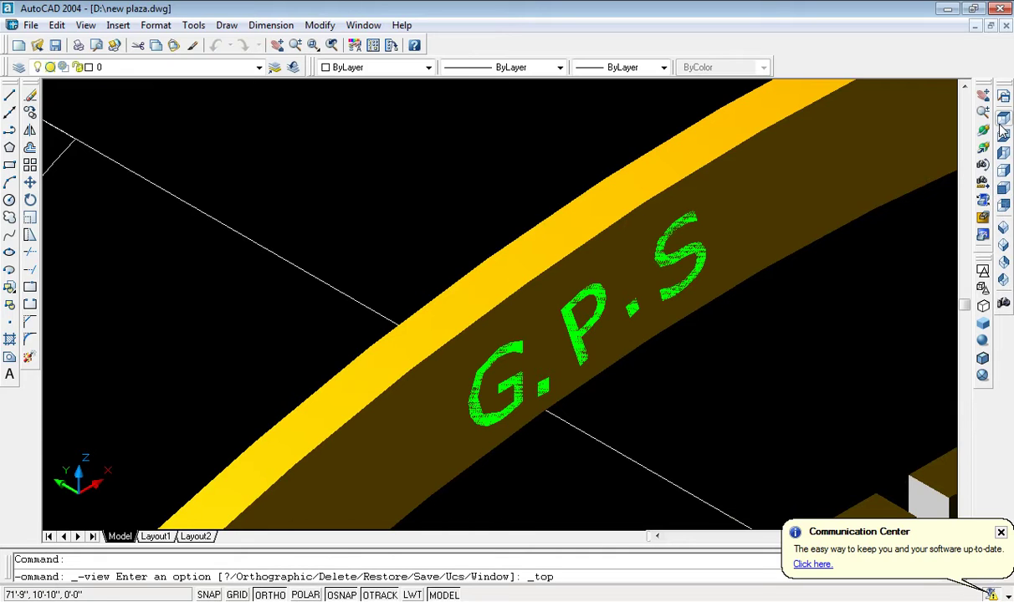
middle_drag(482, 460, 713, 333)
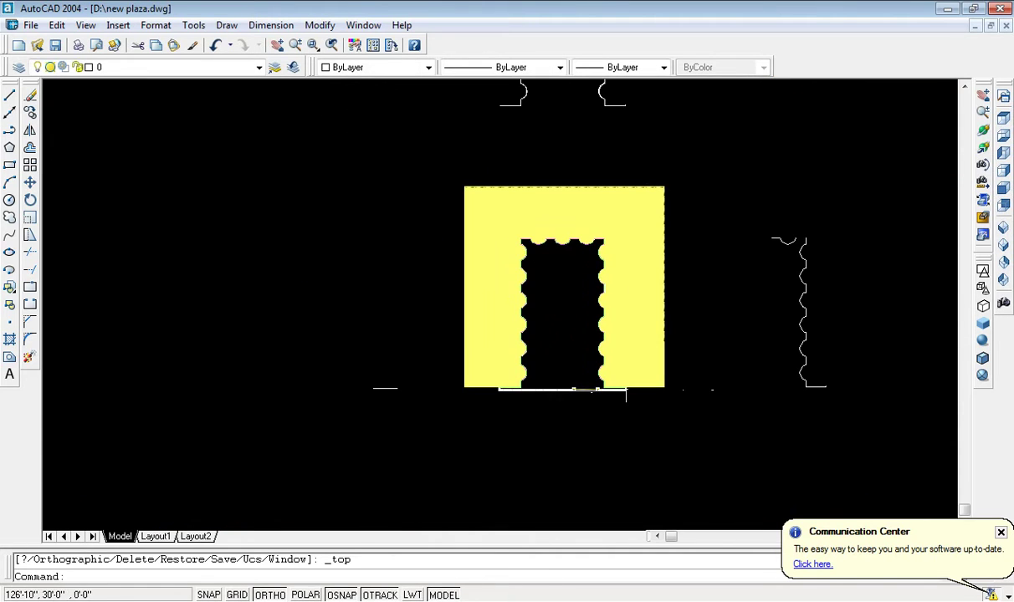
click(983, 288)
scroll(600, 379, up, 3)
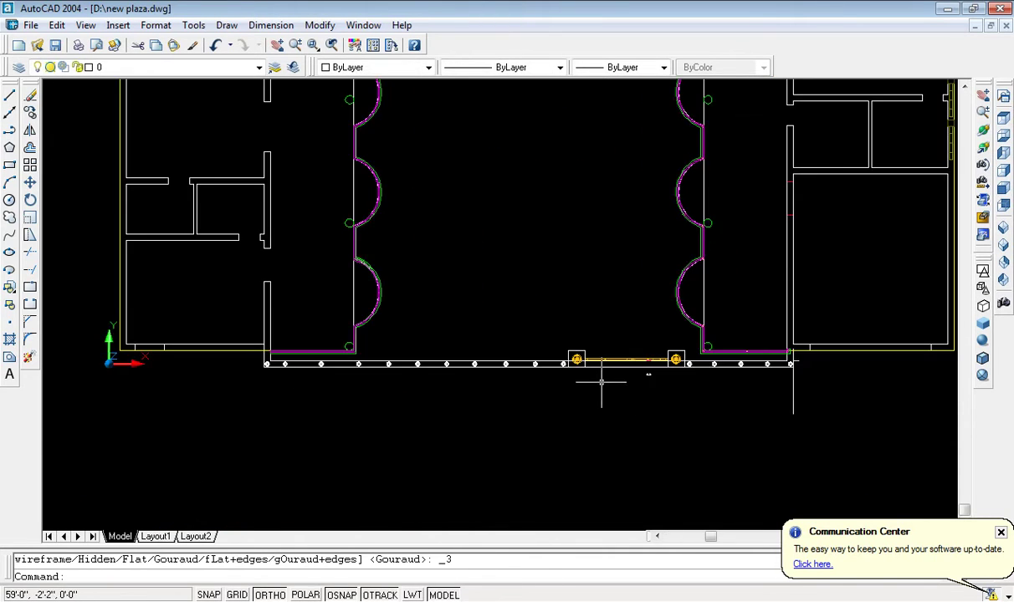
scroll(613, 373, up, 2)
scroll(615, 372, up, 3)
middle_drag(805, 283, 543, 317)
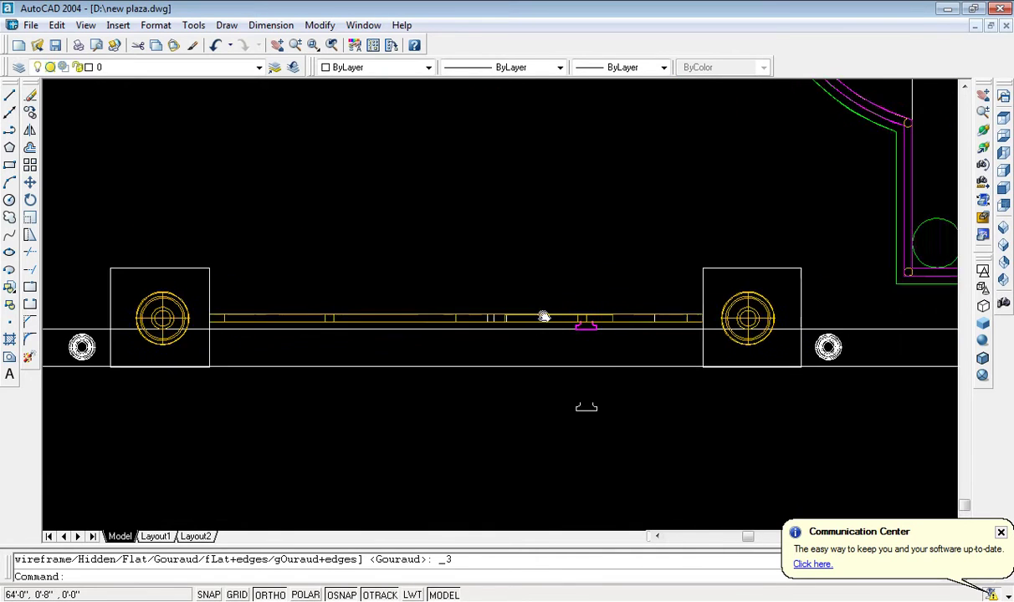
scroll(502, 326, down, 2)
scroll(366, 343, up, 2)
scroll(385, 331, up, 2)
scroll(548, 356, up, 2)
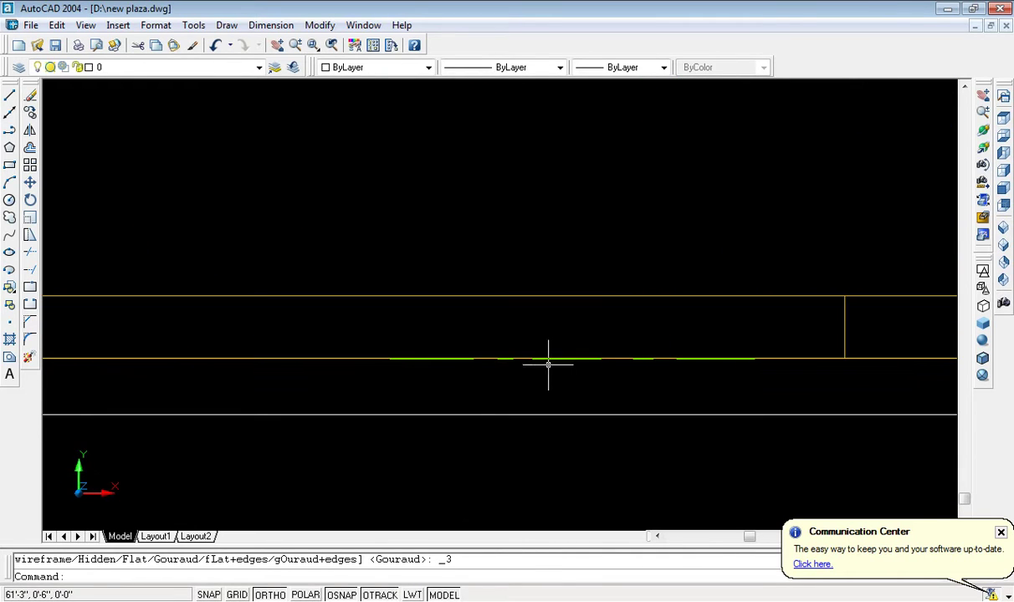
- Move the three green lines slightly down along the front wall line
text(m)
key(Return)
scroll(698, 361, up, 3)
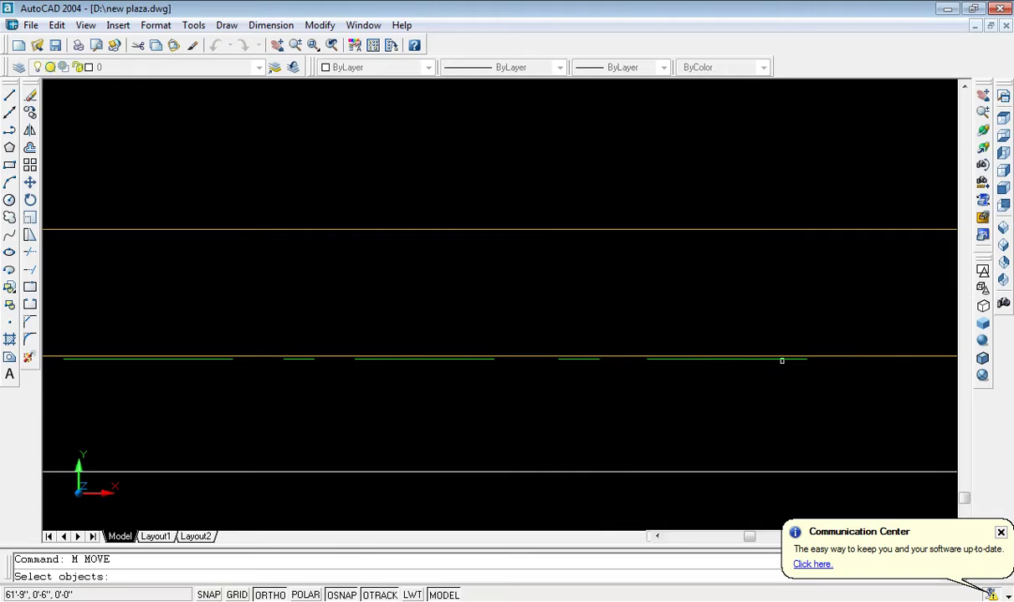
scroll(807, 360, up, 3)
click(821, 358)
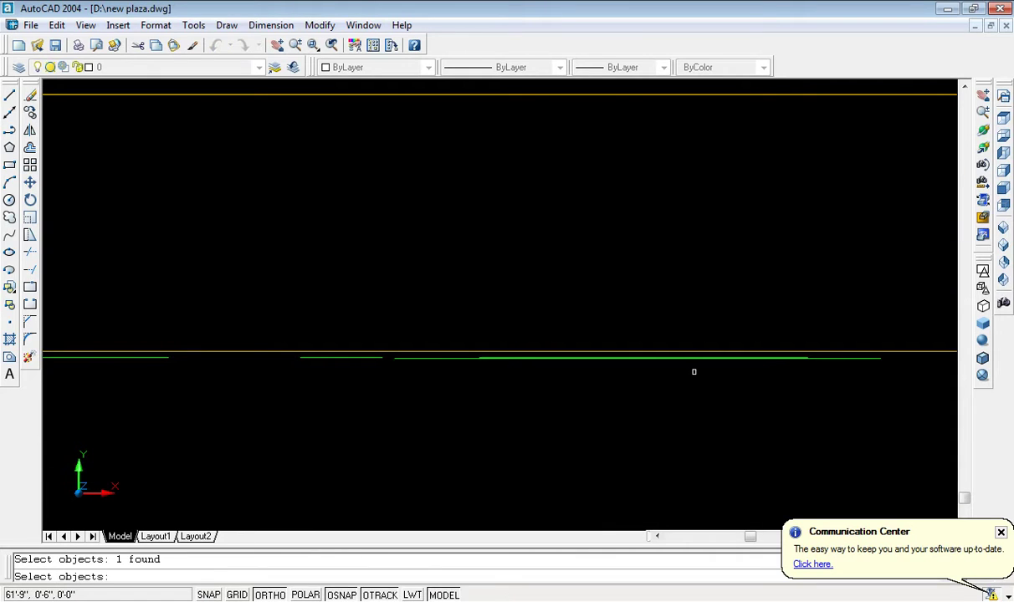
key(Escape)
key(Escape)
text(m)
key(Return)
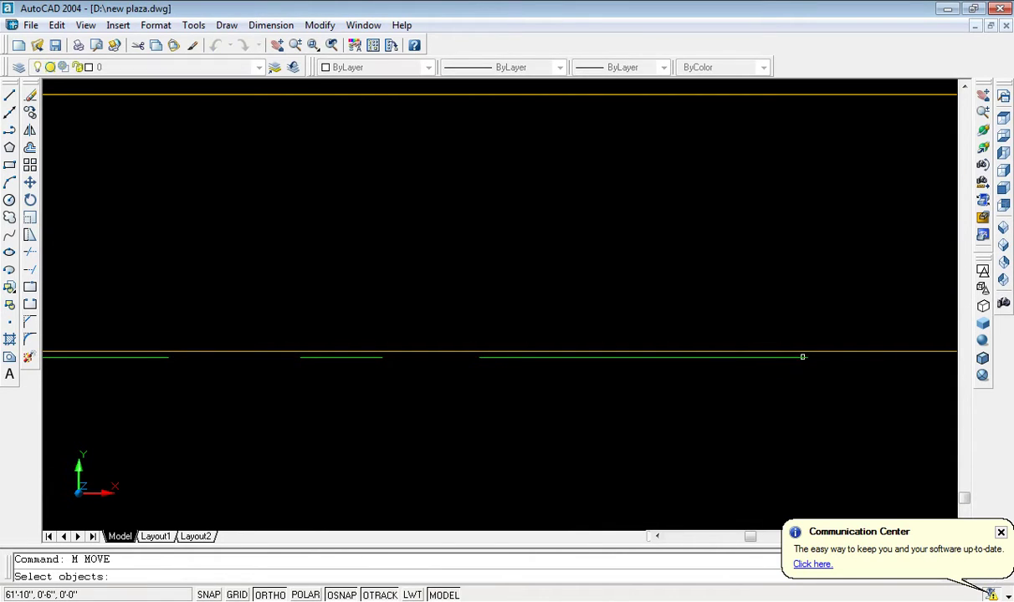
click(817, 354)
scroll(196, 391, down, 2)
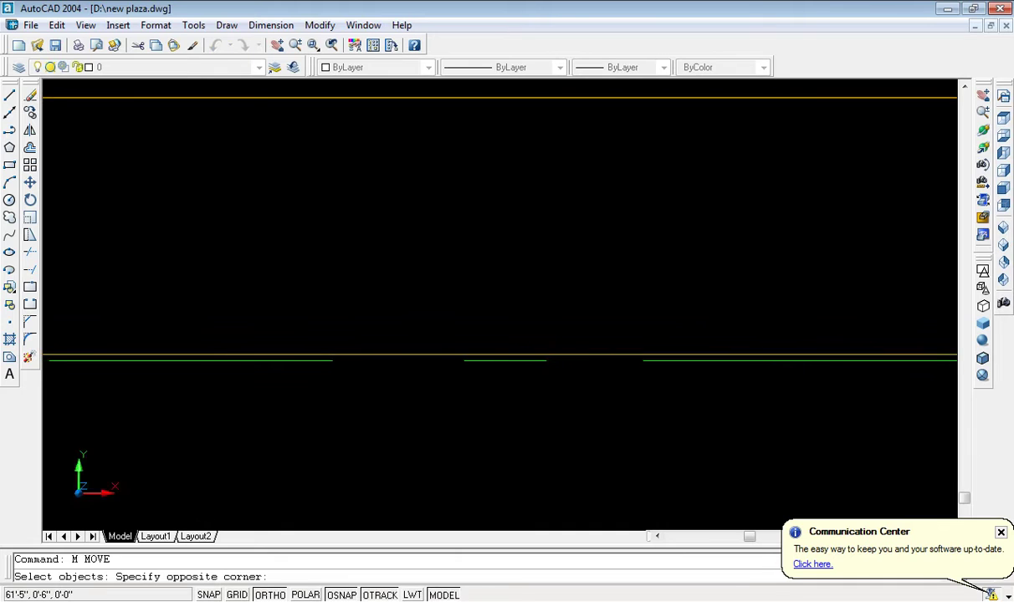
click(286, 411)
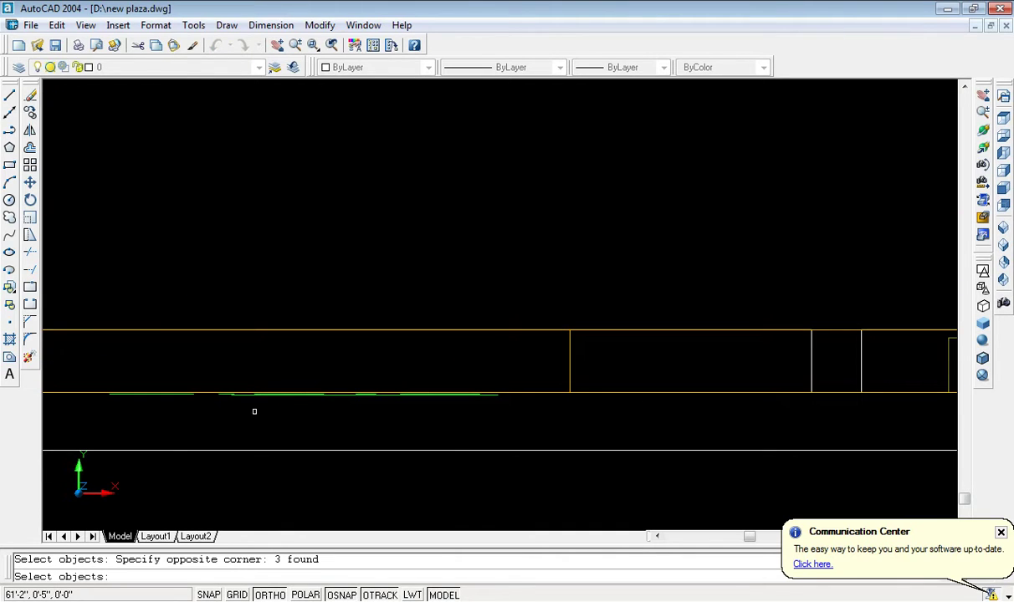
click(182, 394)
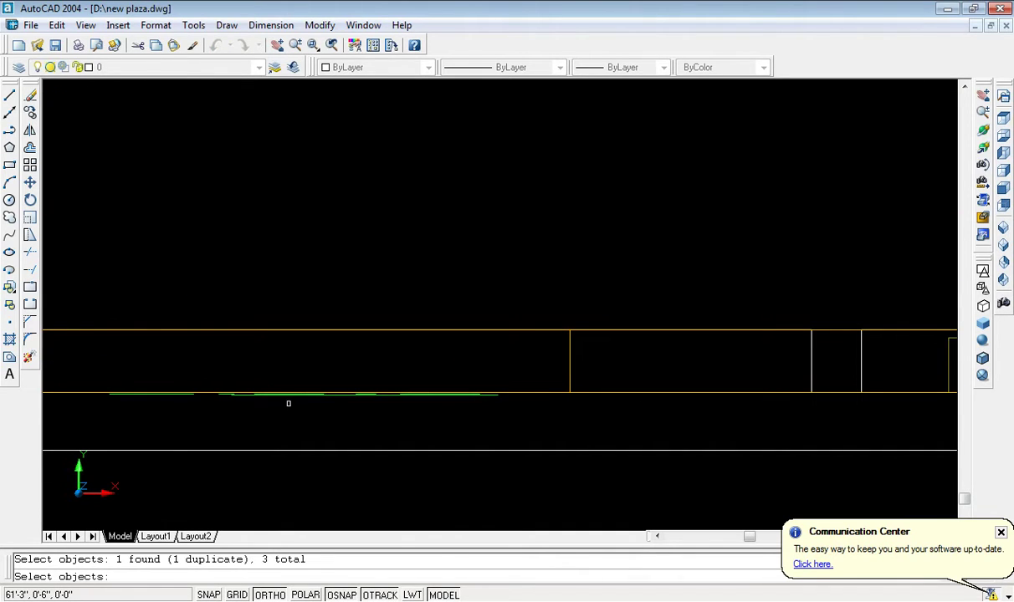
scroll(510, 401, up, 5)
key(Return)
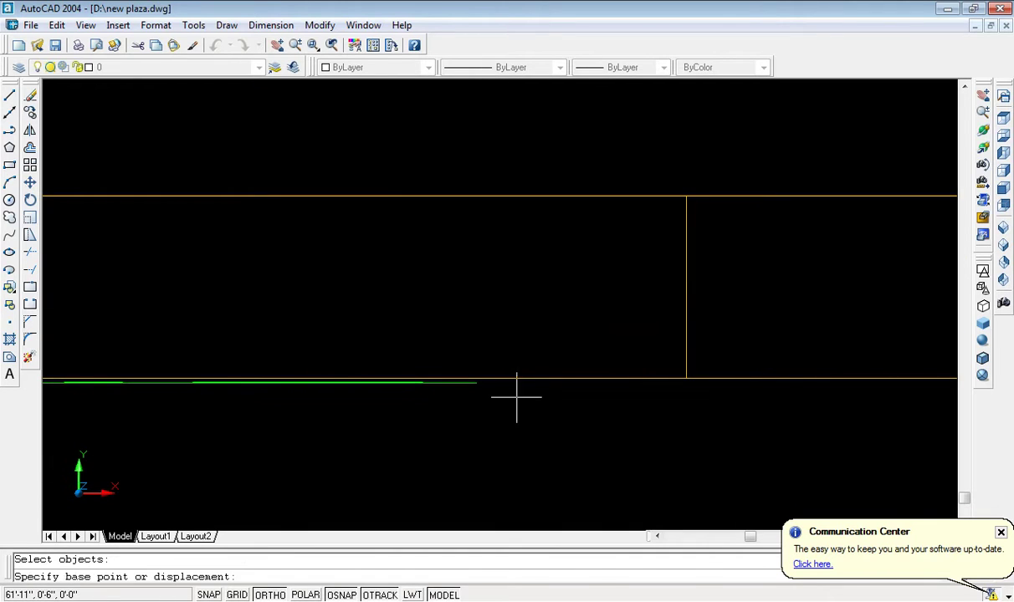
click(516, 399)
click(518, 409)
scroll(518, 409, down, 4)
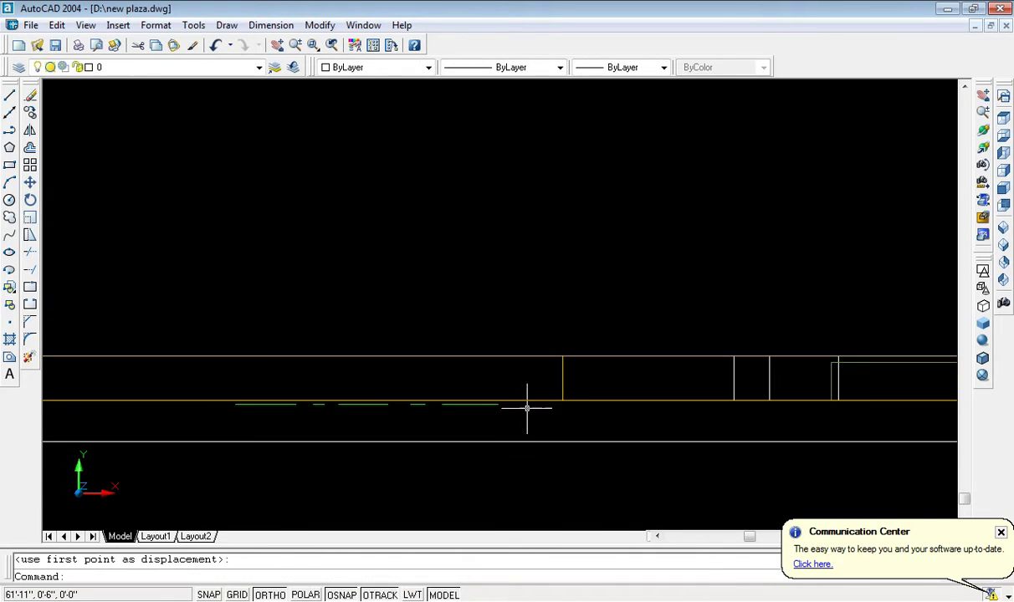
- View the building Gouraud-shaded in SE Isometric, inspect the G.P.S gate, then recentre the whole model
click(1003, 233)
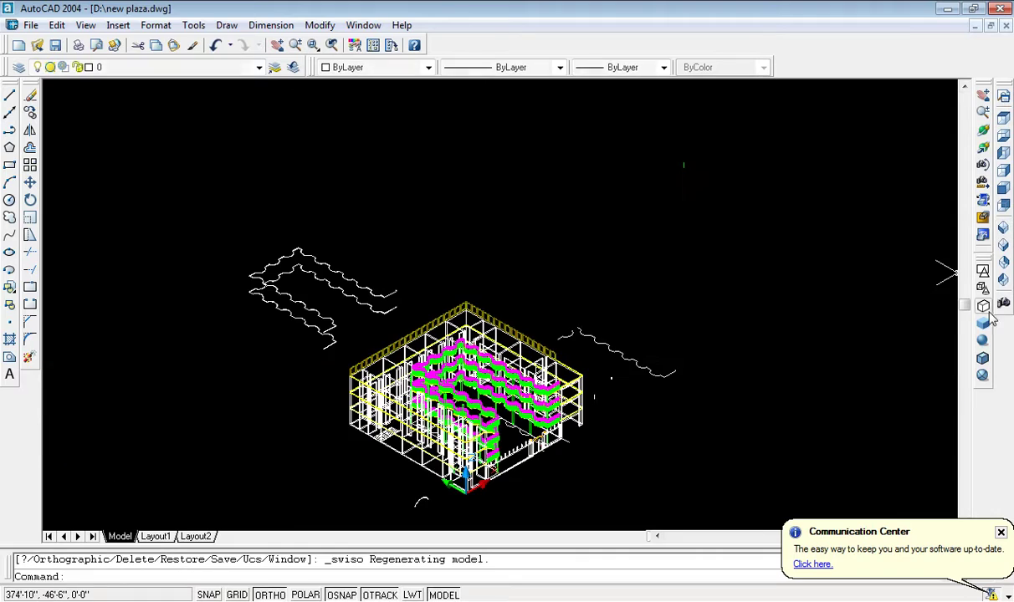
click(983, 340)
scroll(538, 440, up, 3)
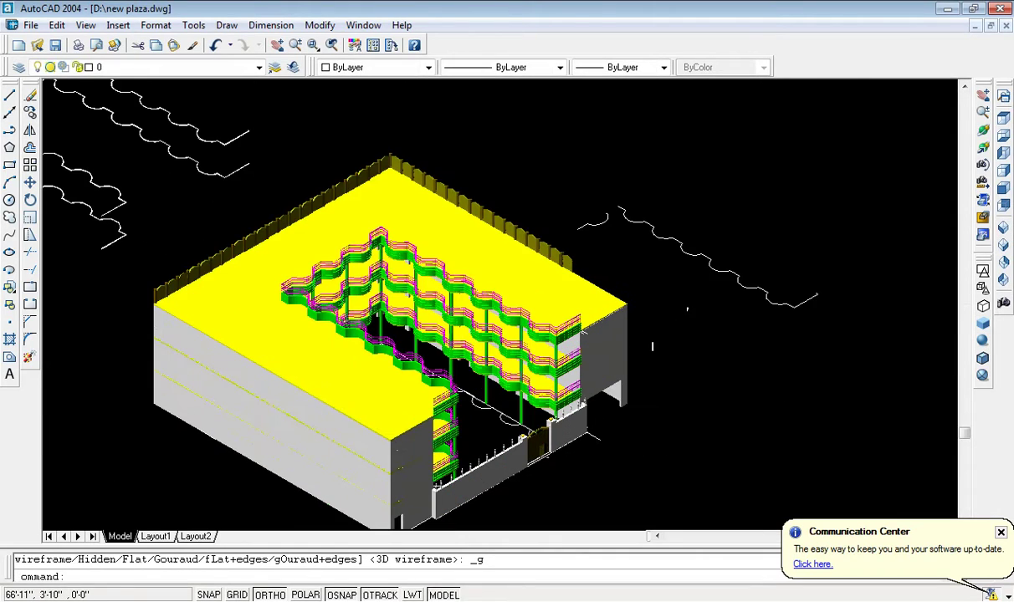
scroll(536, 422, up, 2)
scroll(543, 414, up, 2)
scroll(560, 402, up, 2)
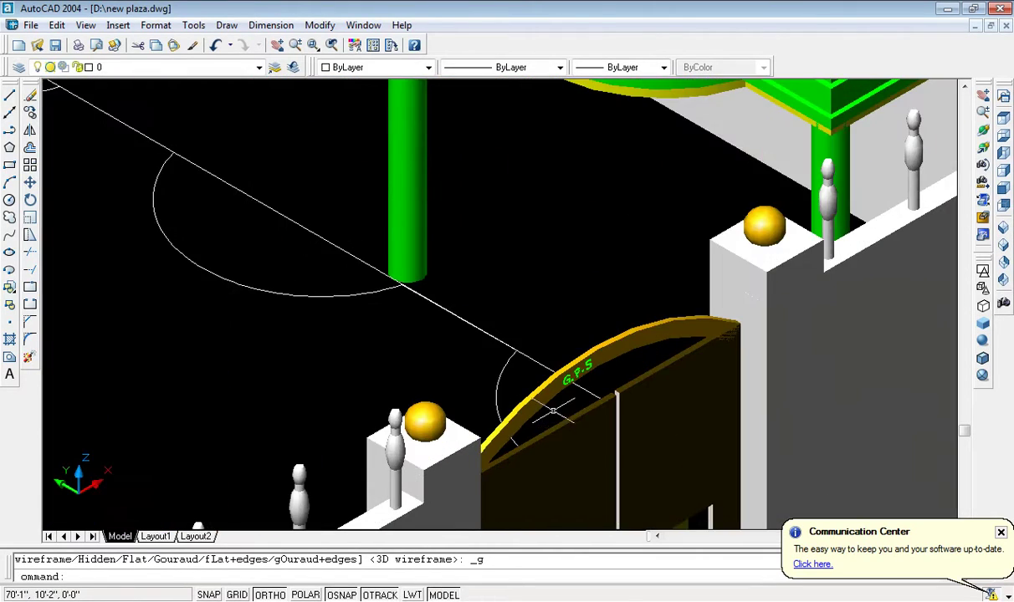
scroll(574, 389, up, 2)
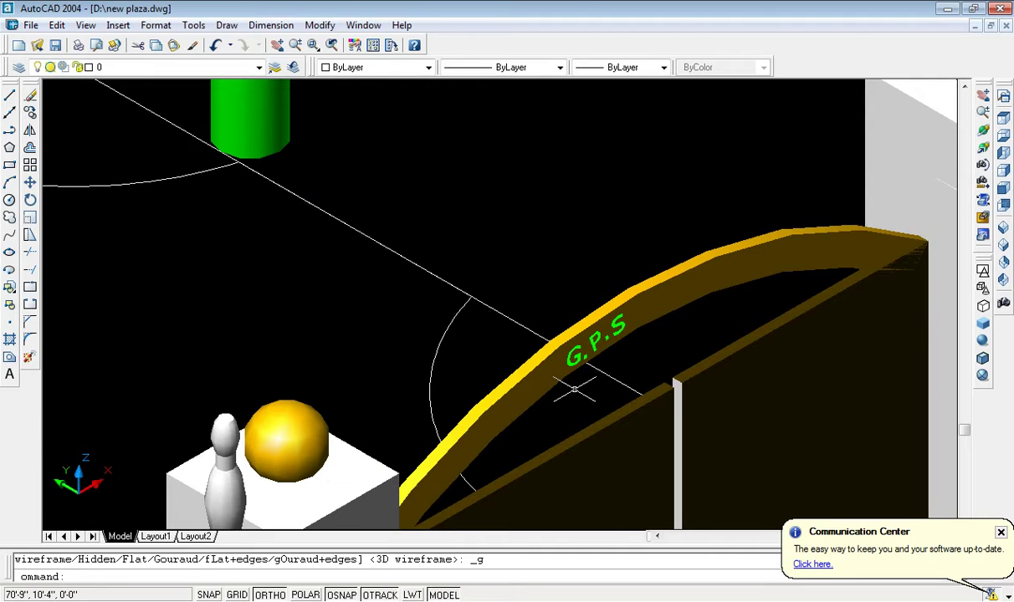
scroll(574, 390, down, 5)
scroll(622, 255, up, 1)
scroll(661, 280, up, 4)
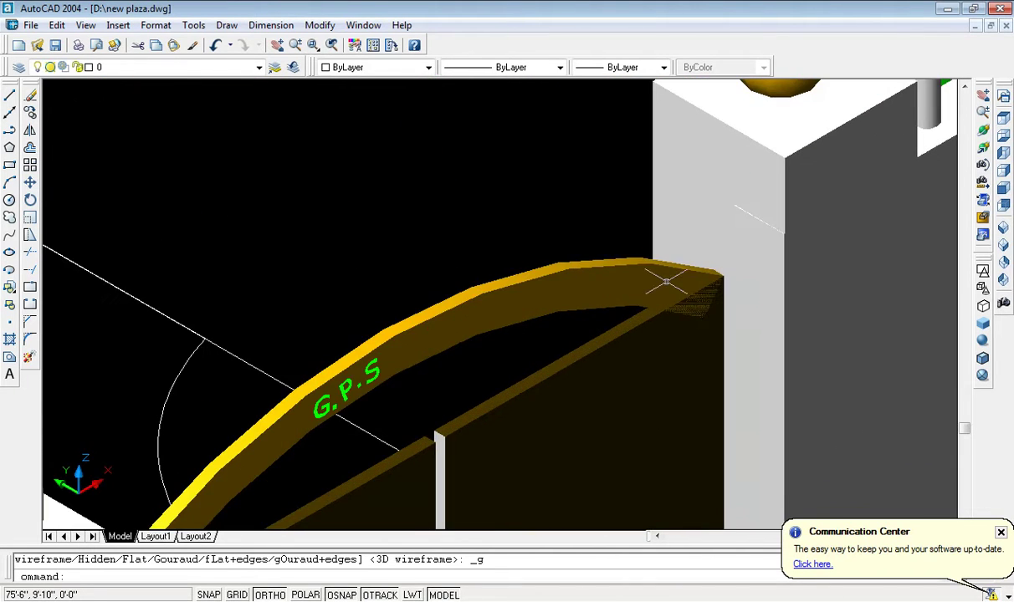
scroll(666, 282, up, 1)
scroll(468, 364, down, 4)
scroll(494, 375, up, 3)
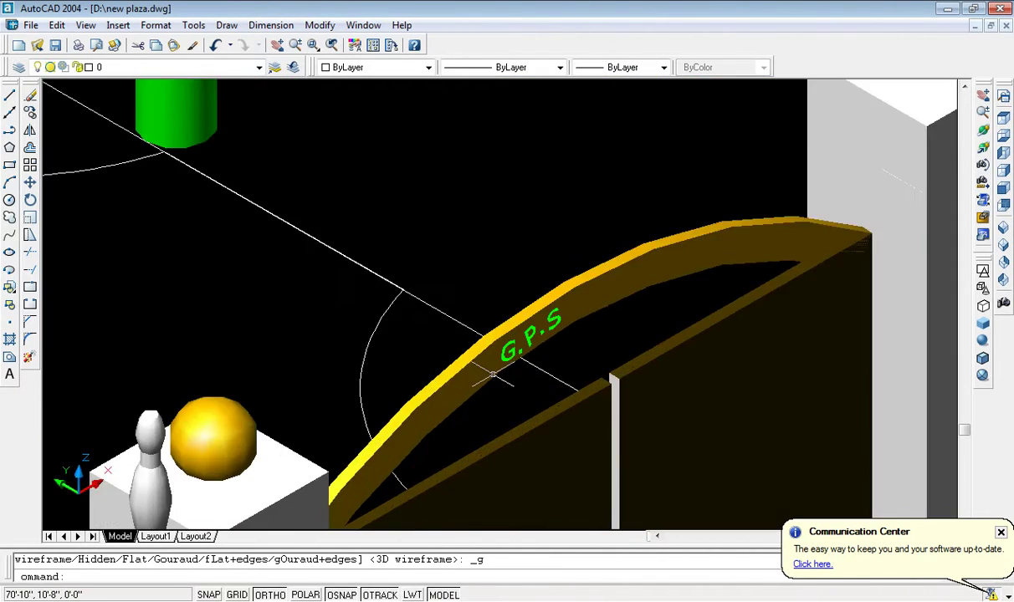
scroll(506, 310, down, 2)
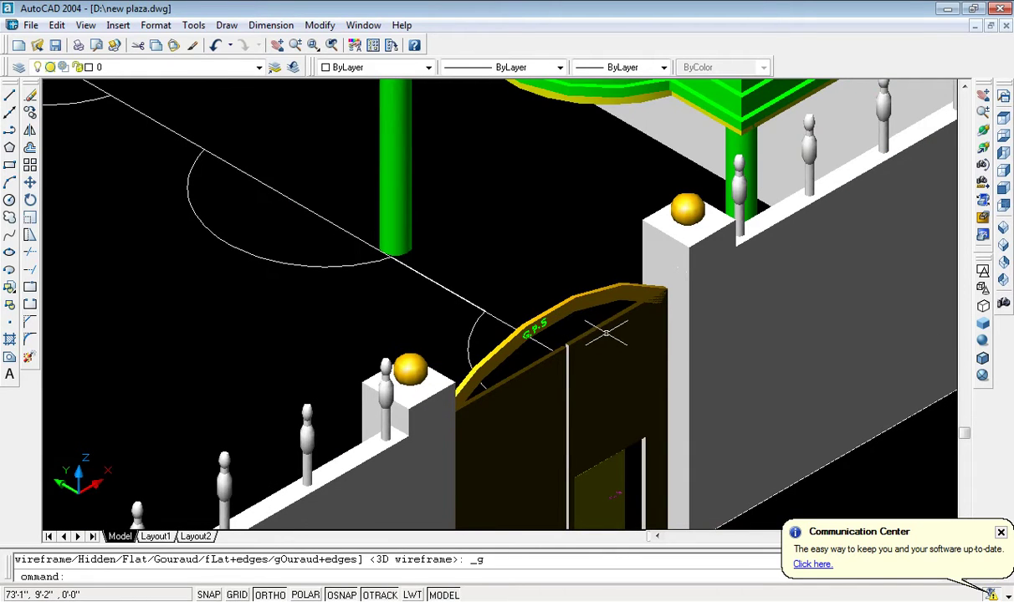
scroll(544, 322, down, 1)
scroll(548, 322, down, 2)
scroll(556, 334, down, 2)
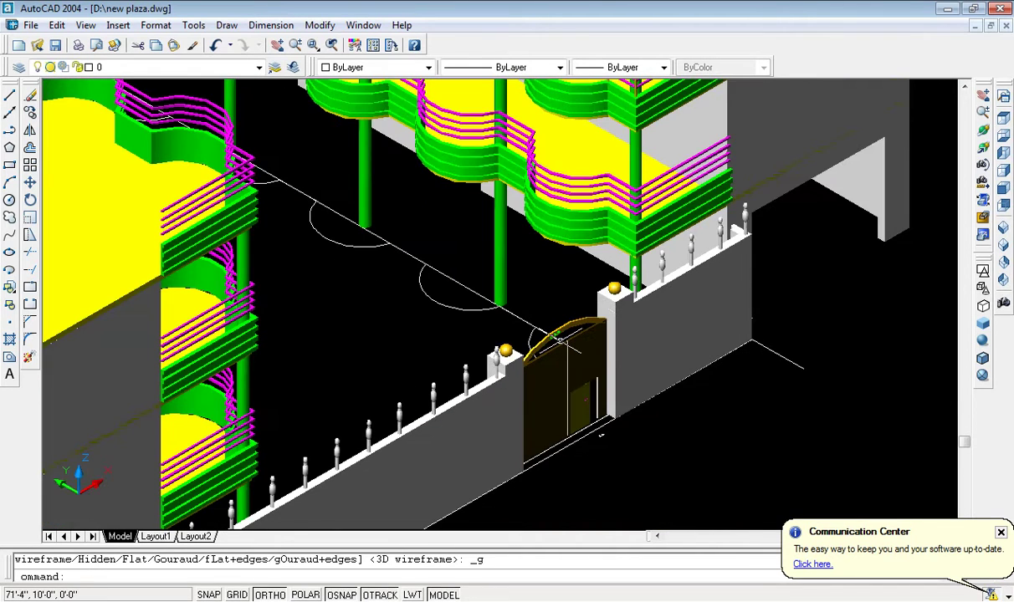
scroll(561, 341, up, 3)
scroll(556, 338, down, 3)
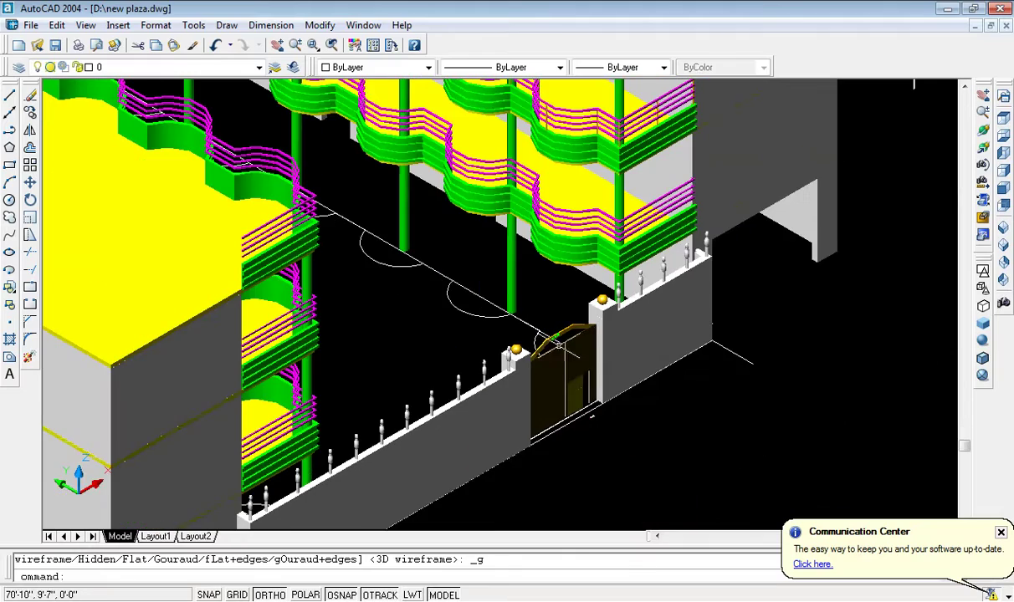
scroll(569, 410, up, 3)
scroll(574, 368, up, 3)
scroll(574, 368, down, 1)
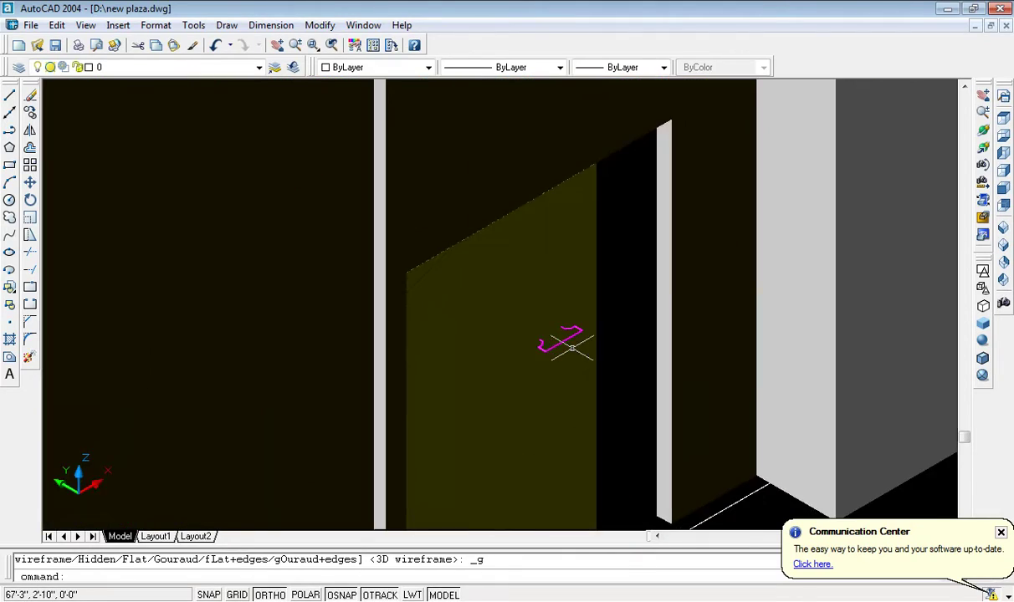
scroll(573, 368, down, 2)
scroll(575, 367, down, 3)
middle_drag(577, 365, 582, 369)
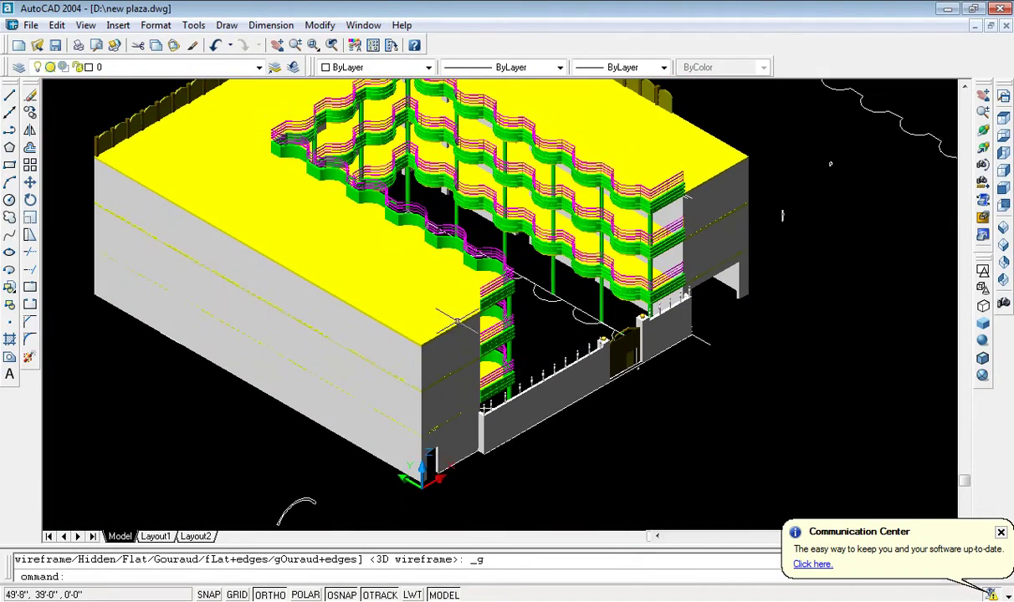
middle_drag(532, 331, 517, 452)
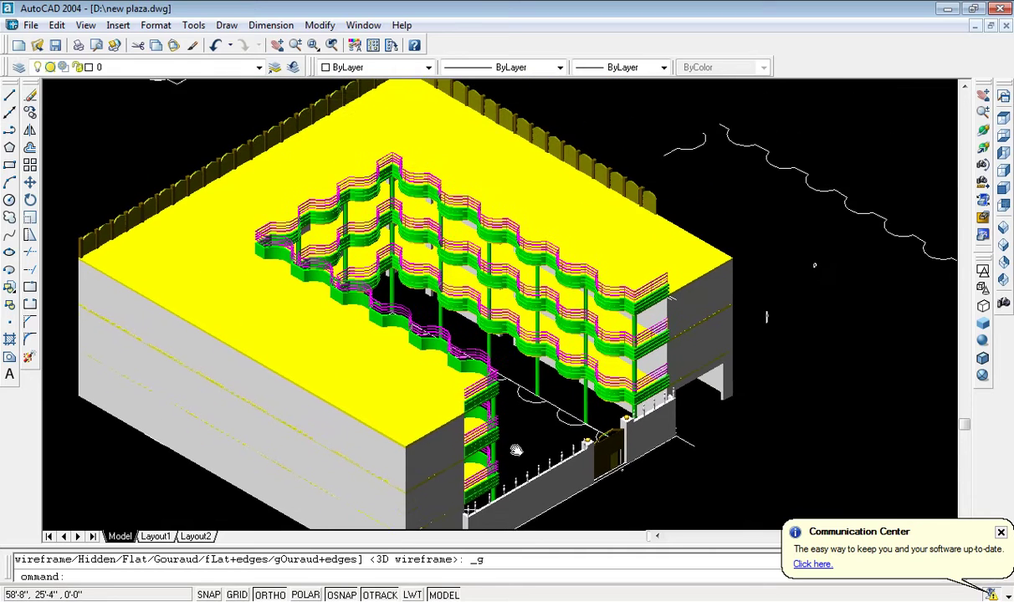
- In wireframe plan view, draw a rectangle from the top wall to the lower-right wall corner
click(1004, 119)
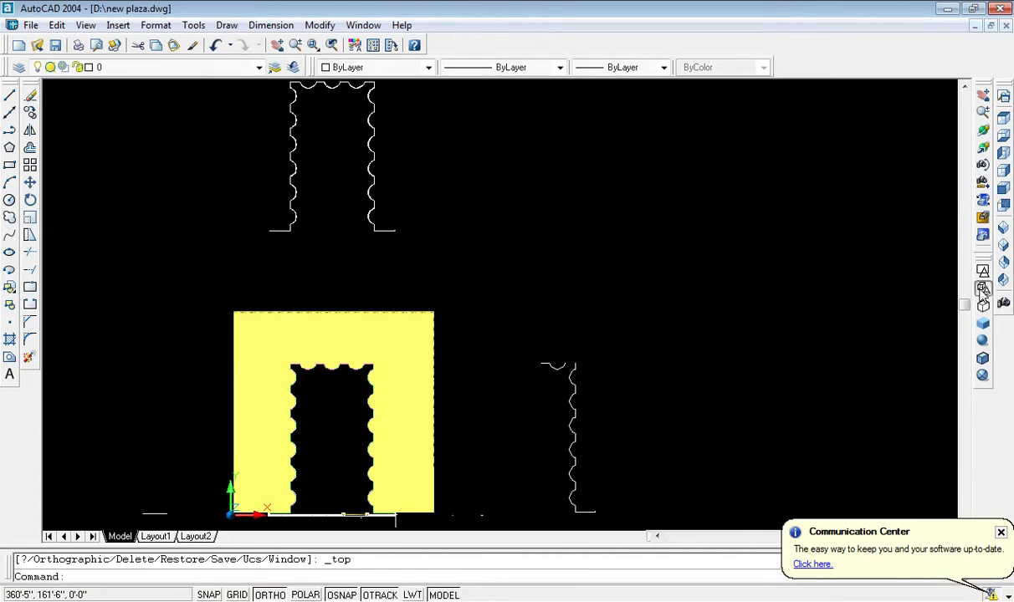
click(983, 288)
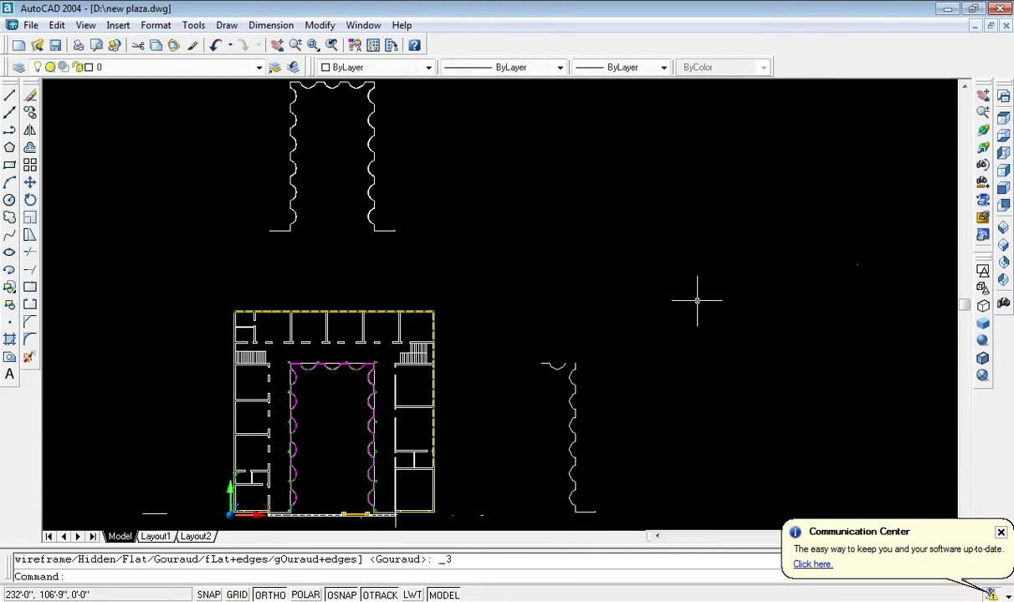
middle_drag(370, 351, 430, 326)
scroll(439, 311, up, 5)
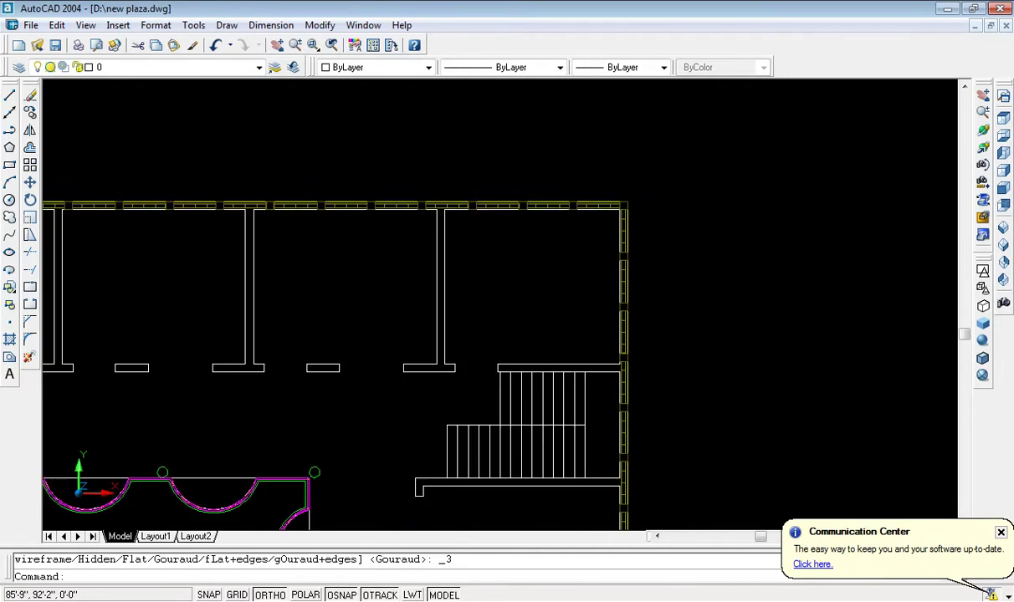
scroll(443, 310, up, 2)
text(REC)
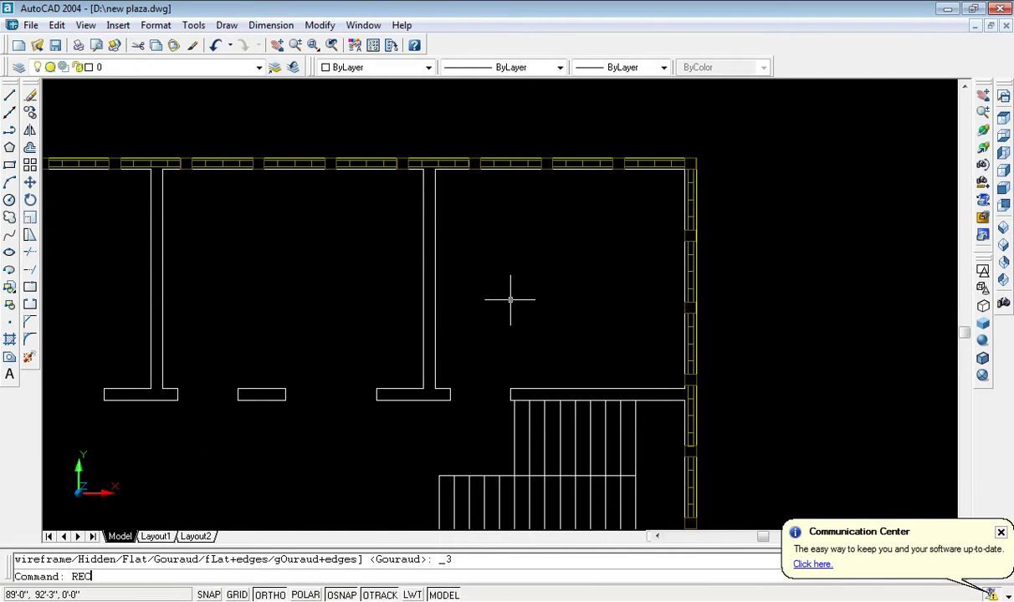
key(Return)
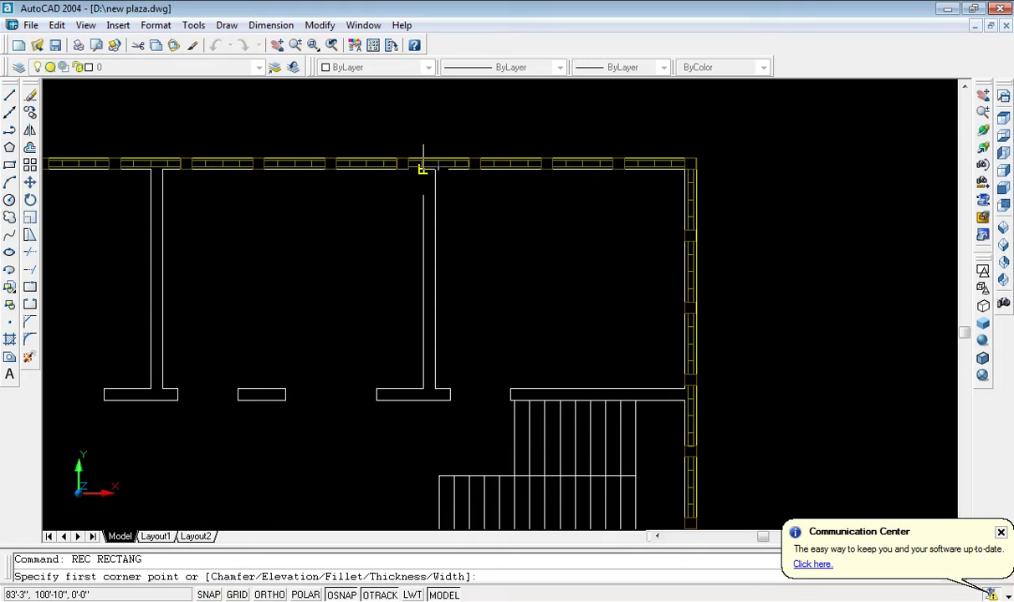
scroll(423, 170, up, 4)
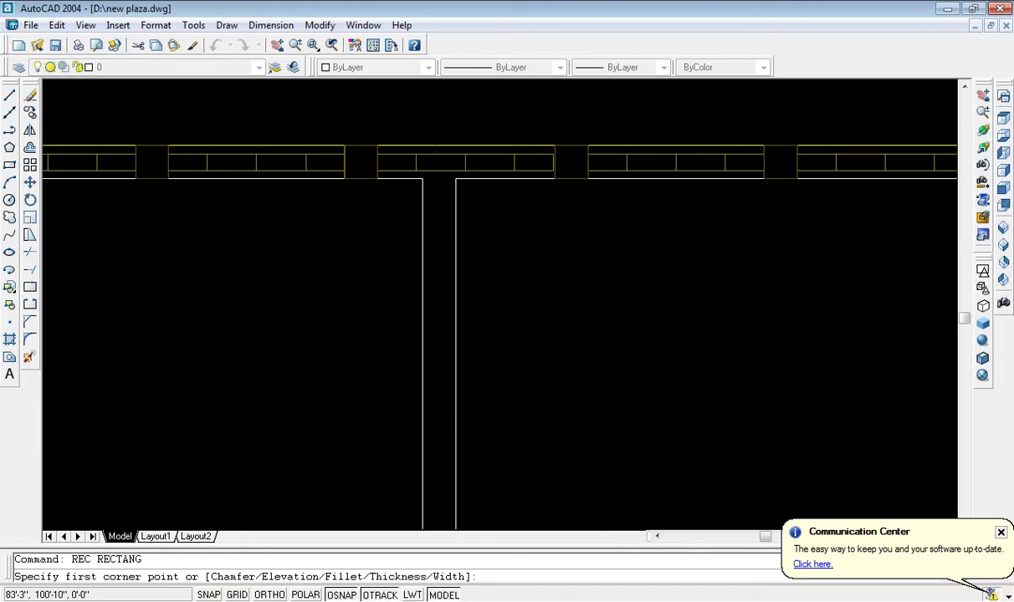
click(423, 144)
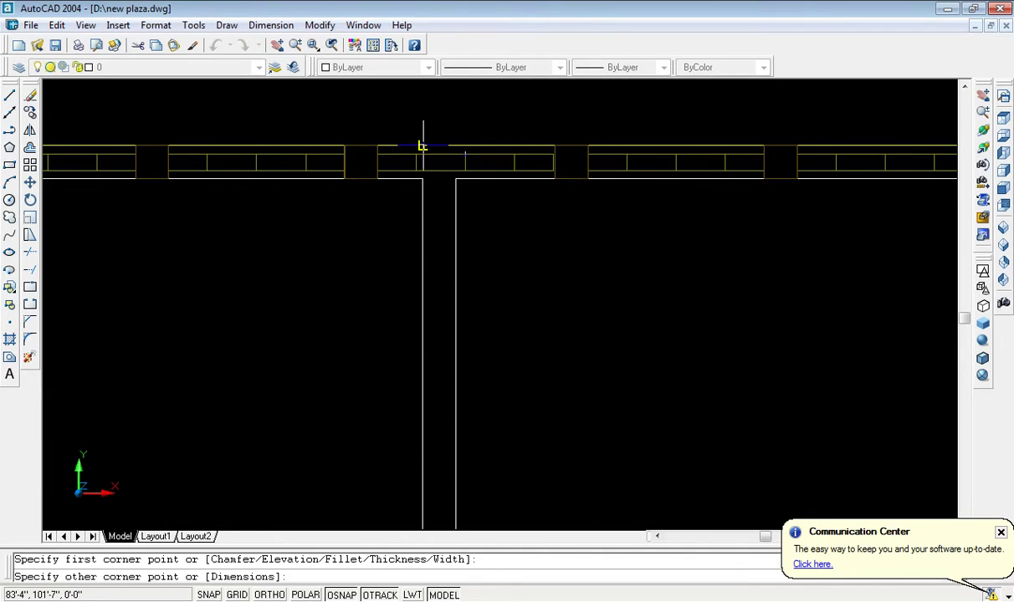
scroll(654, 249, down, 3)
middle_drag(630, 328, 608, 282)
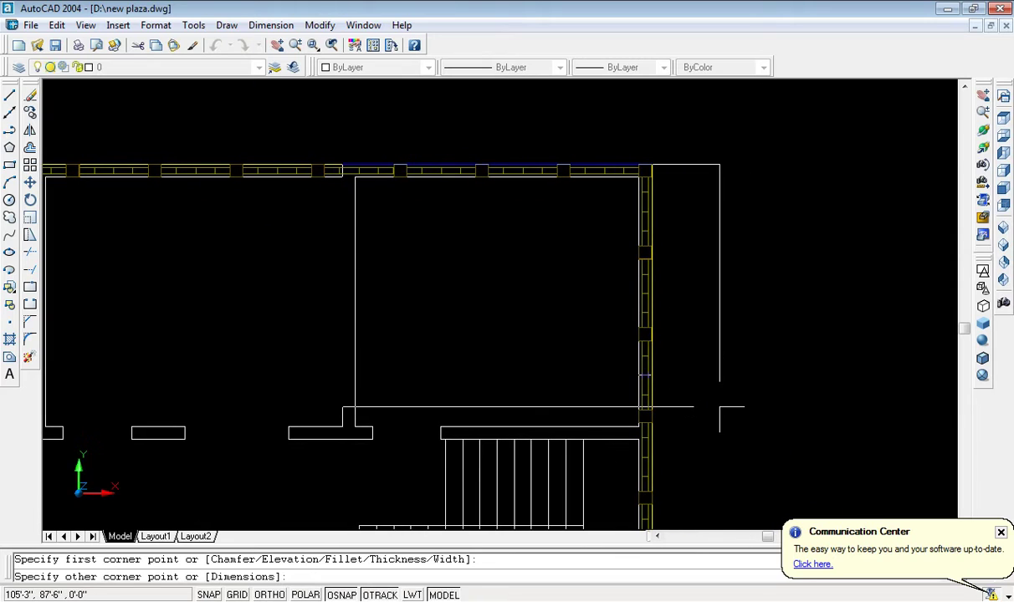
scroll(644, 429, up, 3)
scroll(643, 428, up, 2)
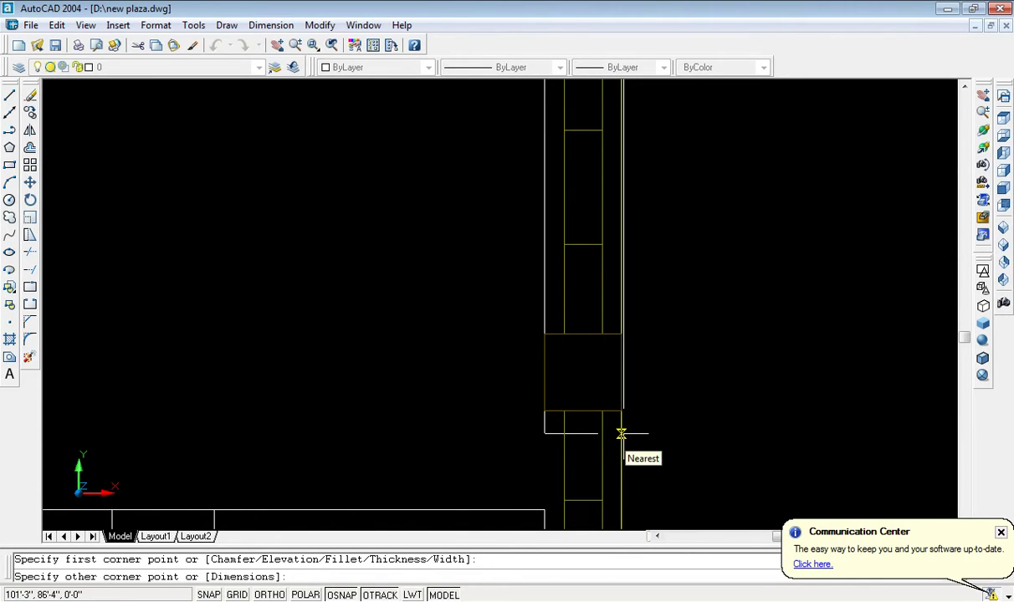
click(621, 434)
- Move the new rectangle out to the right of the plan
key(Return)
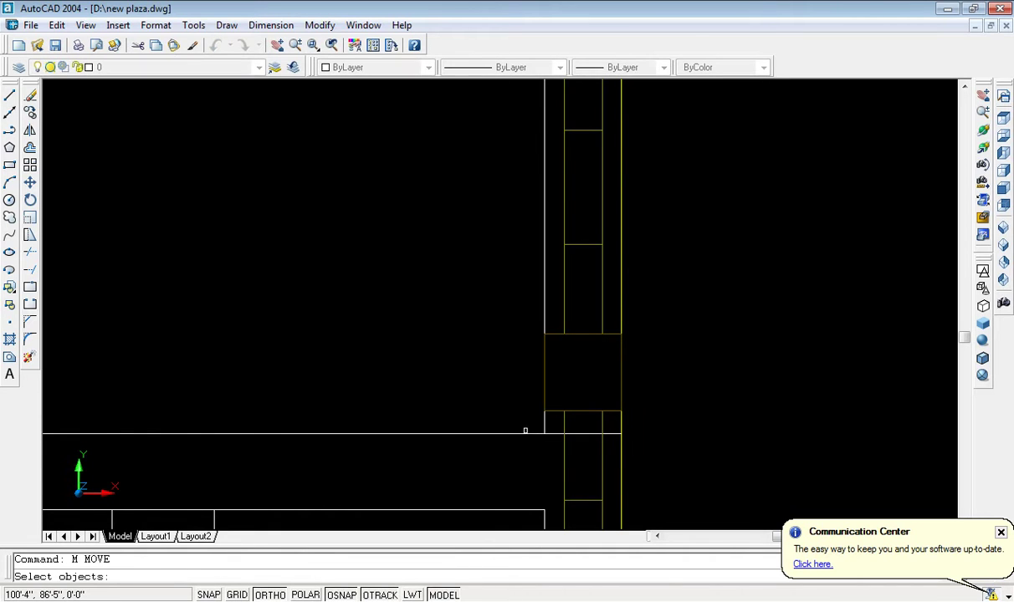
click(525, 433)
key(Return)
click(620, 435)
scroll(667, 414, down, 3)
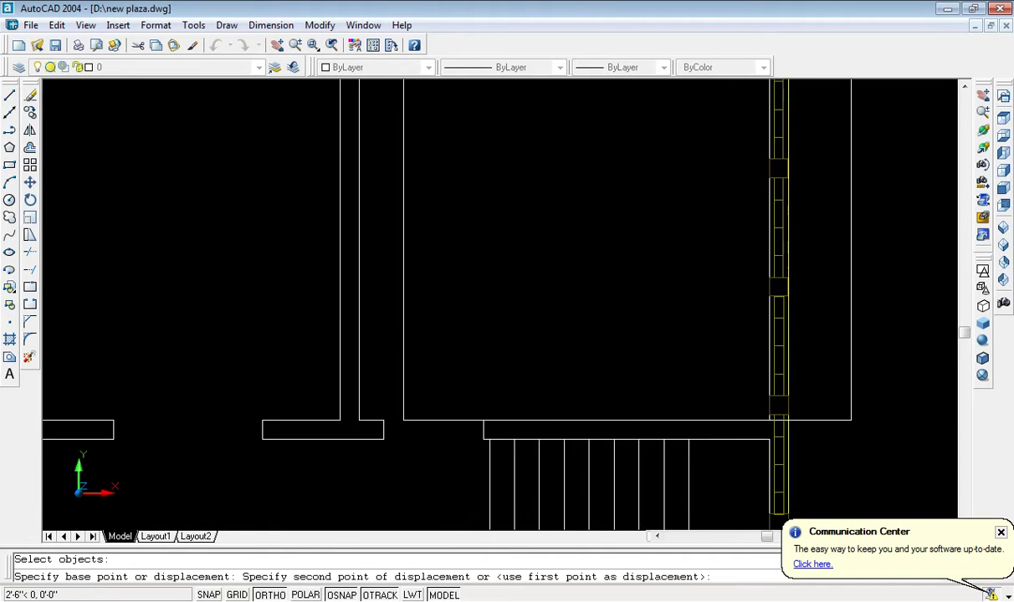
scroll(668, 414, down, 1)
scroll(667, 414, down, 4)
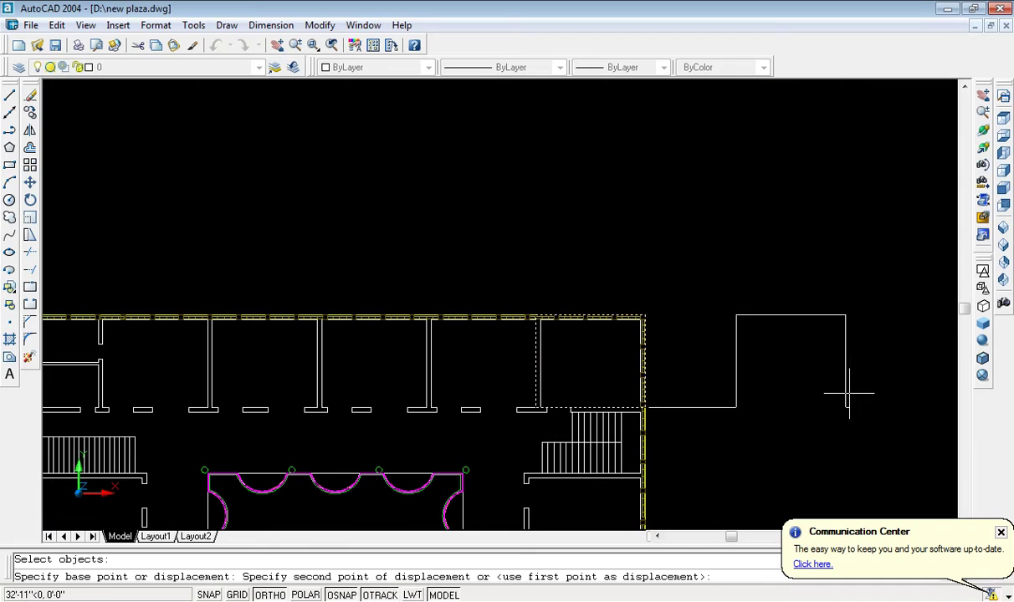
click(848, 393)
middle_drag(842, 388, 736, 381)
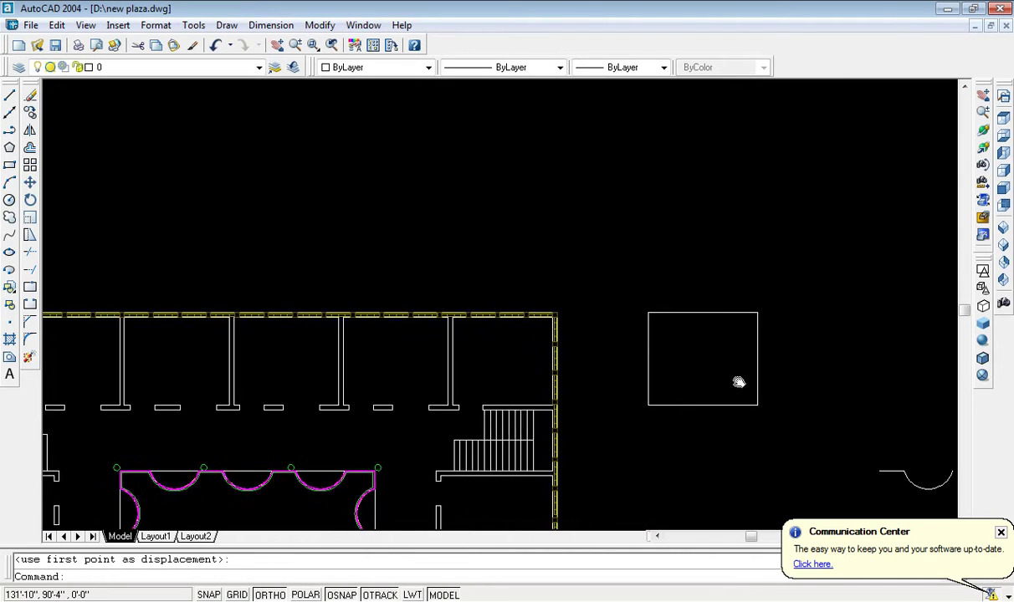
scroll(746, 375, up, 3)
- Explode the rectangle into lines and offset its bottom edge 9 units downward
key(Escape)
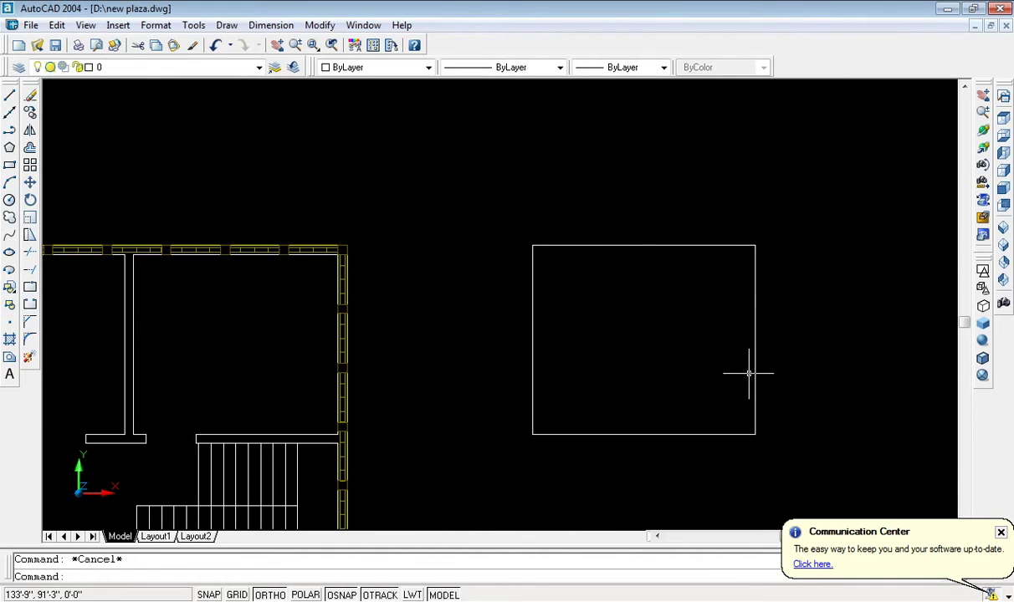
text(x)
key(Return)
click(746, 433)
key(Return)
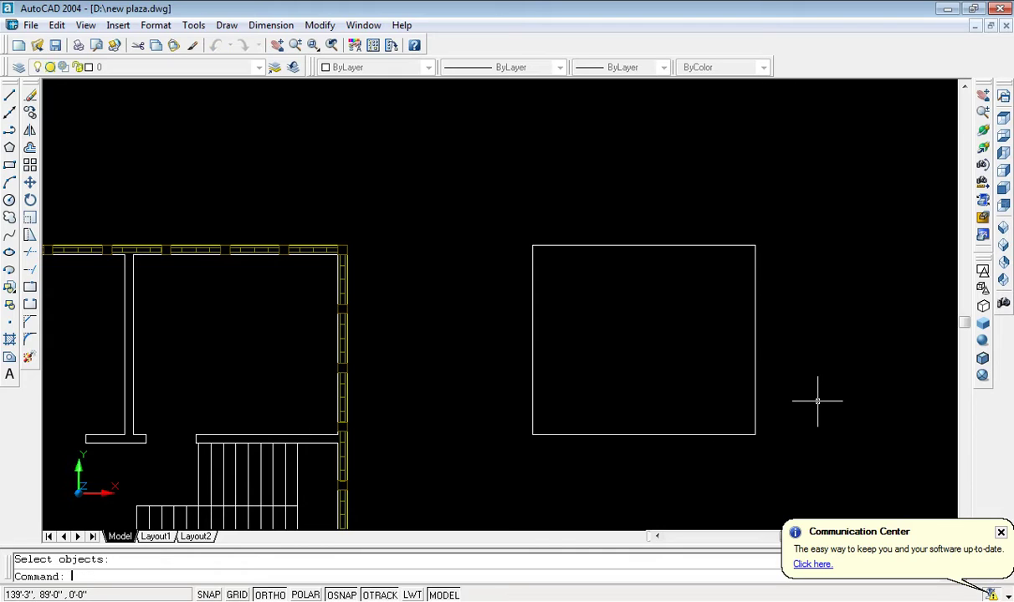
key(Escape)
text(O)
key(Return)
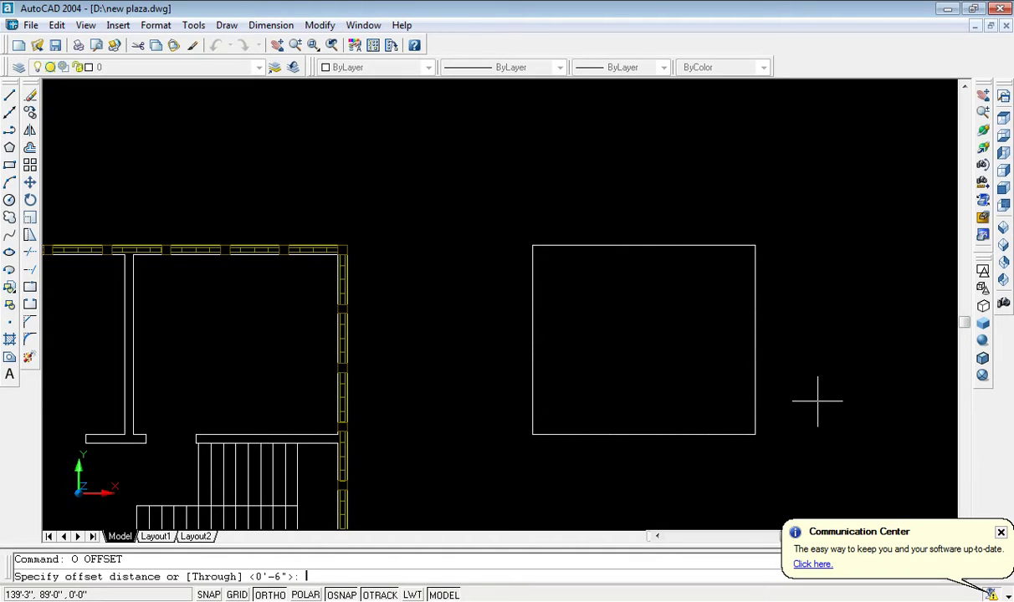
text(9)
key(Return)
click(731, 434)
click(739, 448)
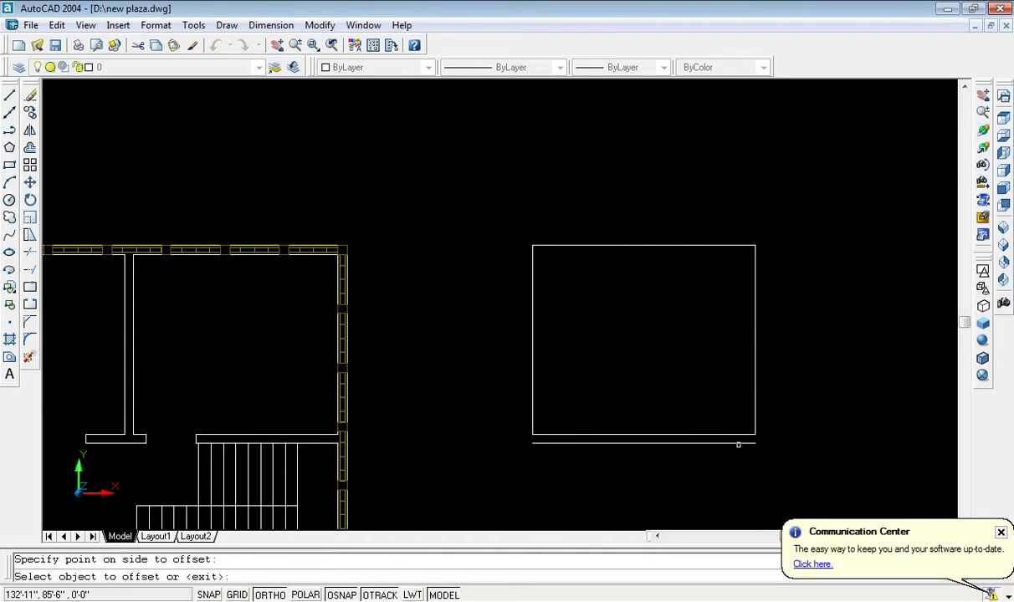
key(Return)
- Delete the original bottom edge and extend the left side down to the offset line
click(719, 434)
key(Delete)
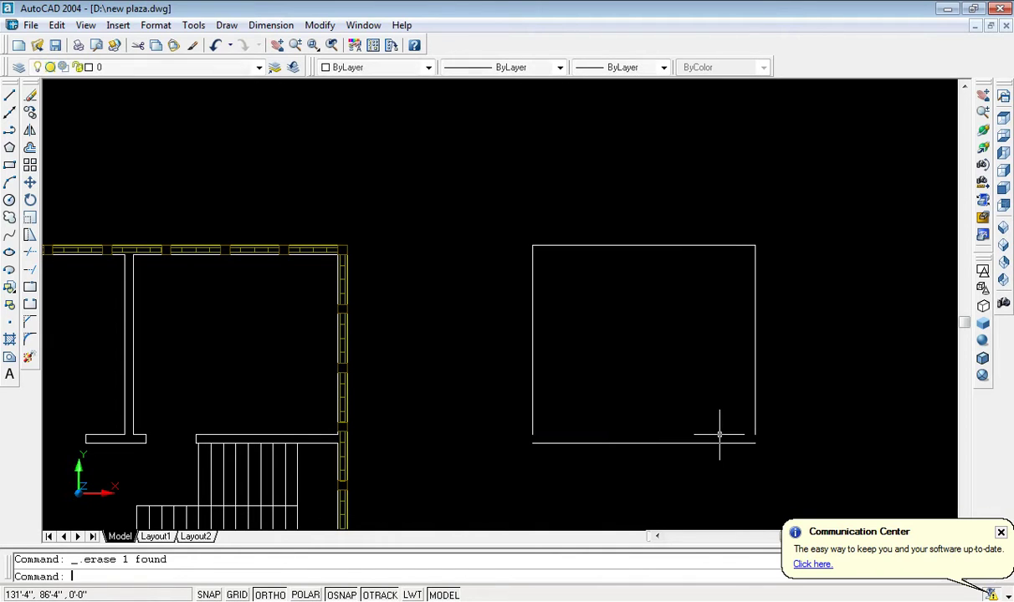
key(Escape)
key(Return)
key(Return)
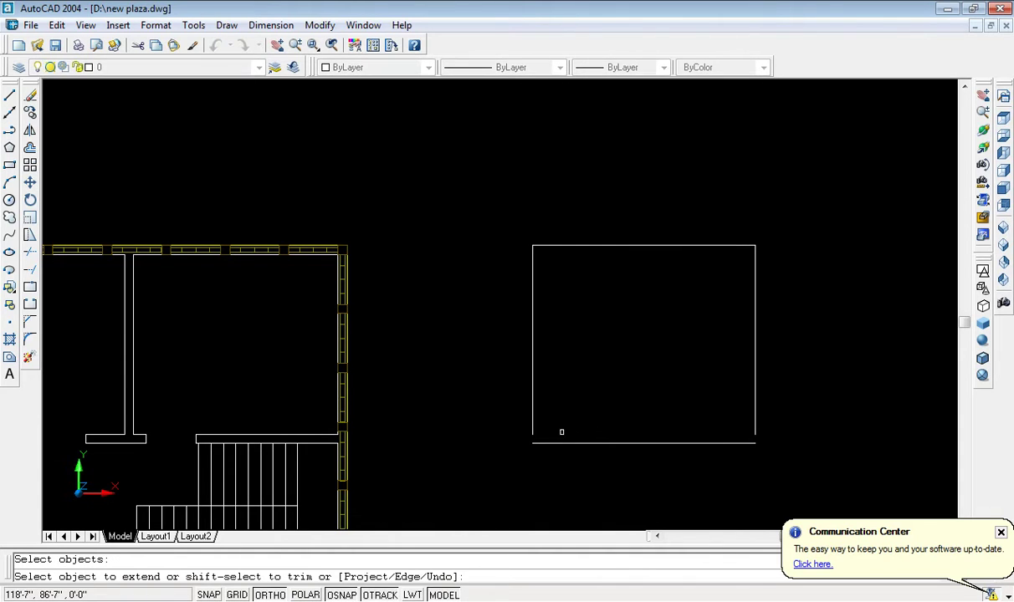
click(532, 426)
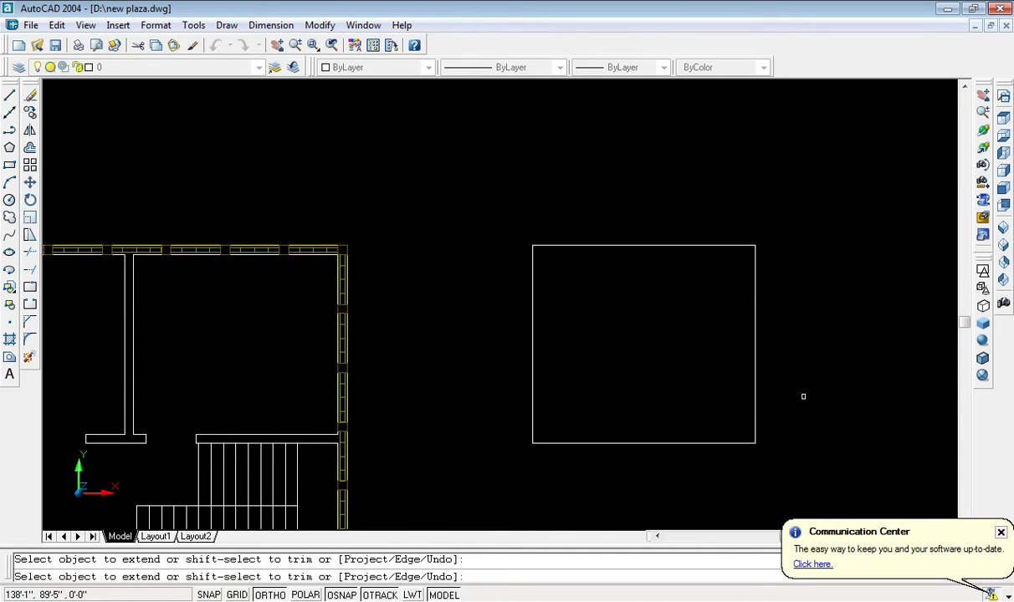
key(Escape)
- Create a closed boundary polyline by picking a point inside the square
text(O)
key(Return)
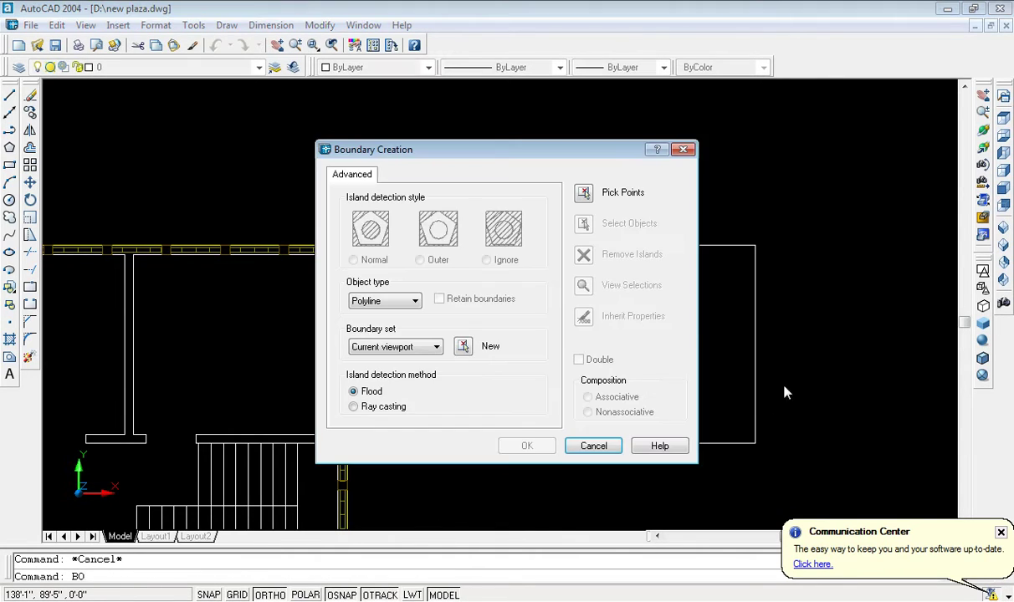
click(577, 197)
click(646, 292)
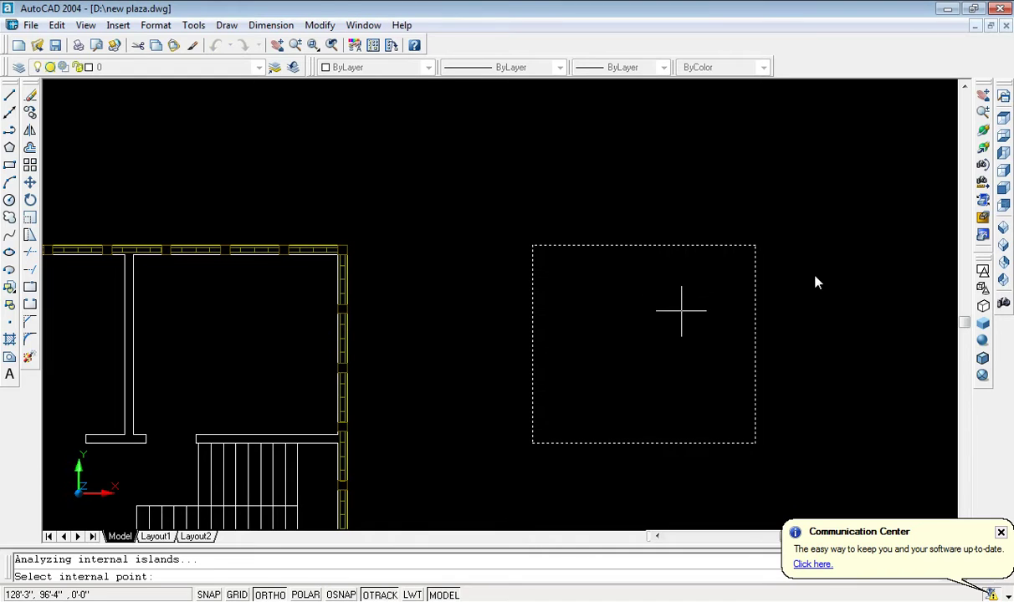
key(Return)
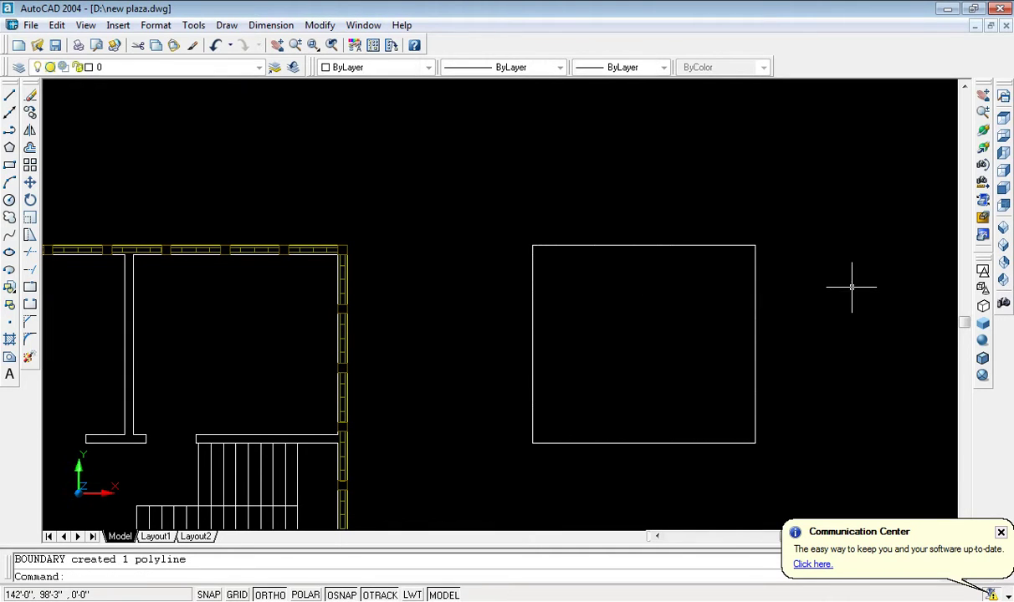
text(O)
- Offset the boundary outline 9 inches to the inside
key(Return)
text(9)
key(Return)
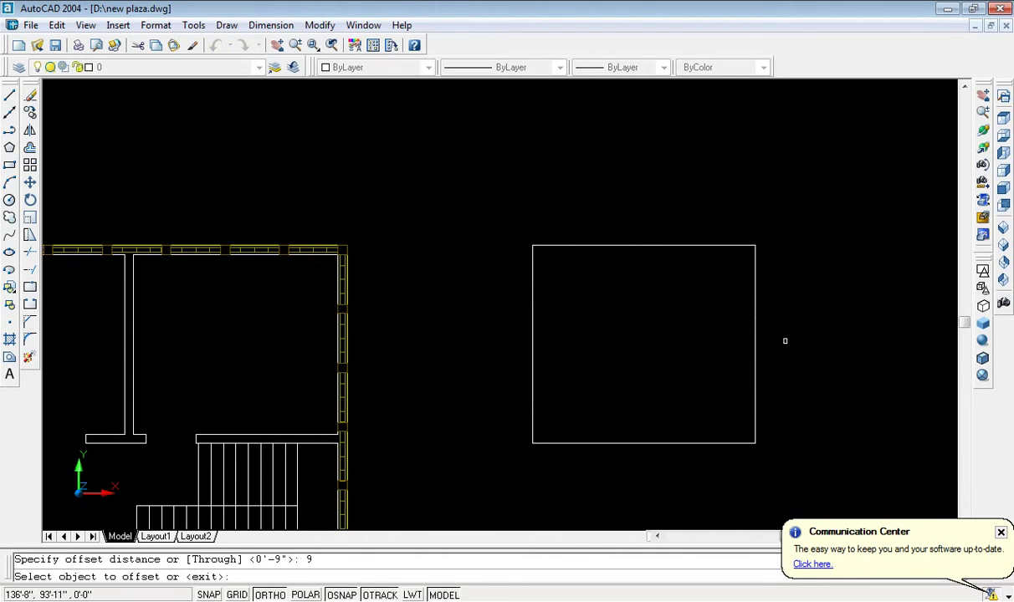
click(755, 357)
click(701, 367)
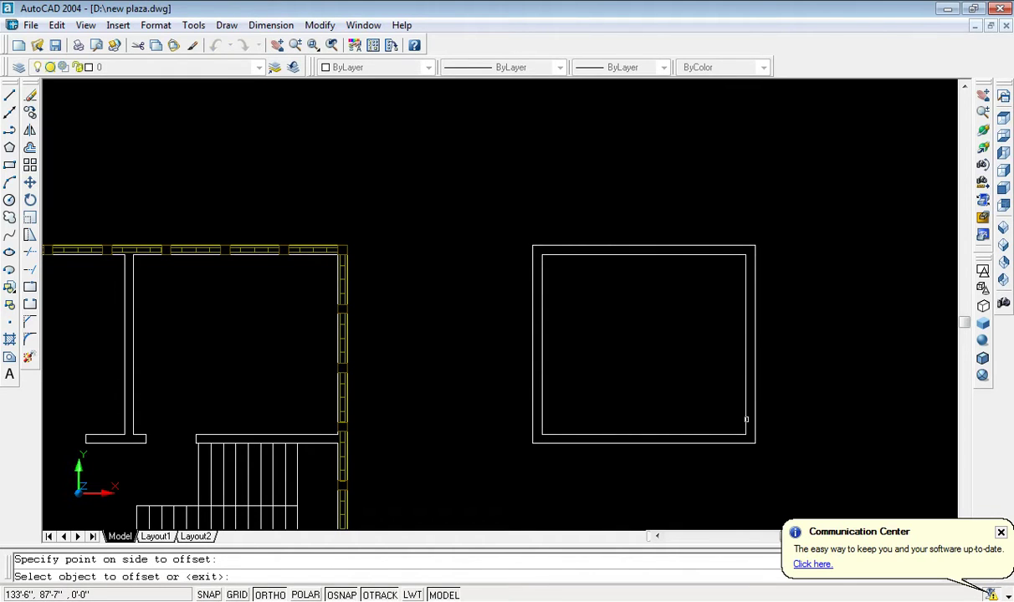
text(M)
key(Escape)
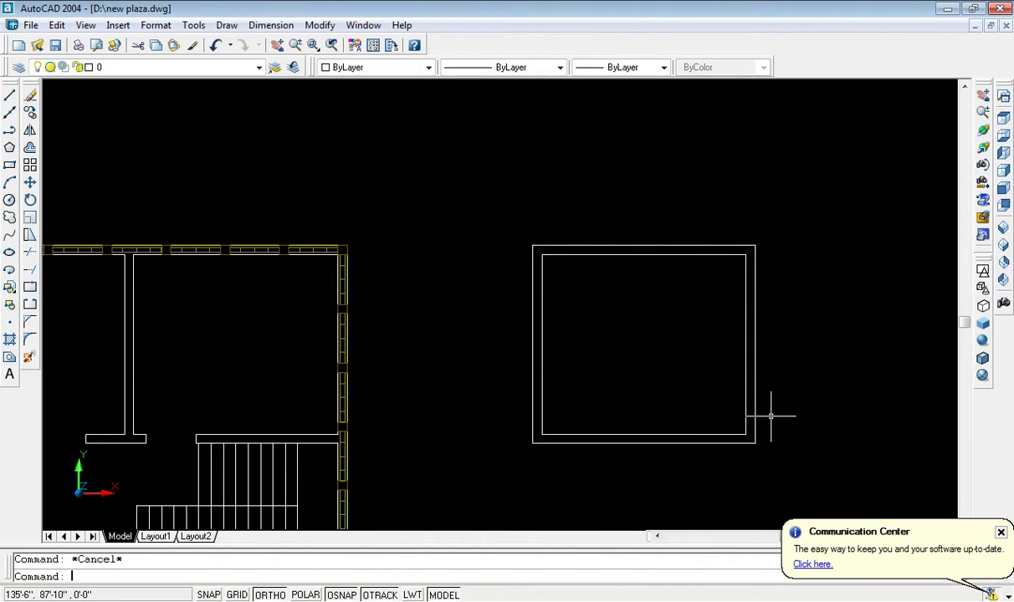
- Move both the outer and inner outlines up above the original lines
text(m)
key(Return)
click(755, 415)
click(716, 411)
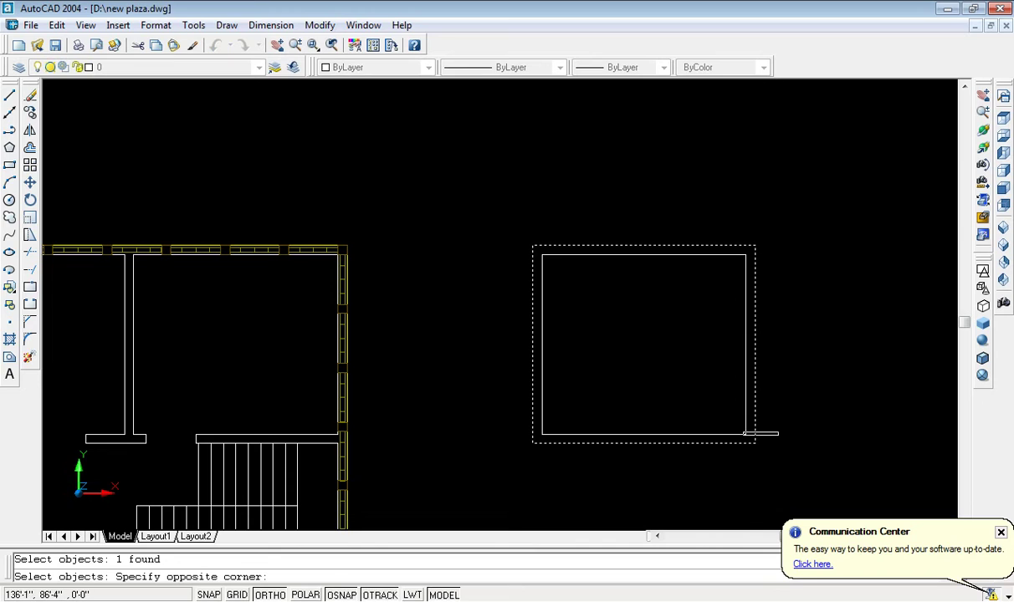
click(778, 434)
click(746, 432)
key(Return)
click(793, 455)
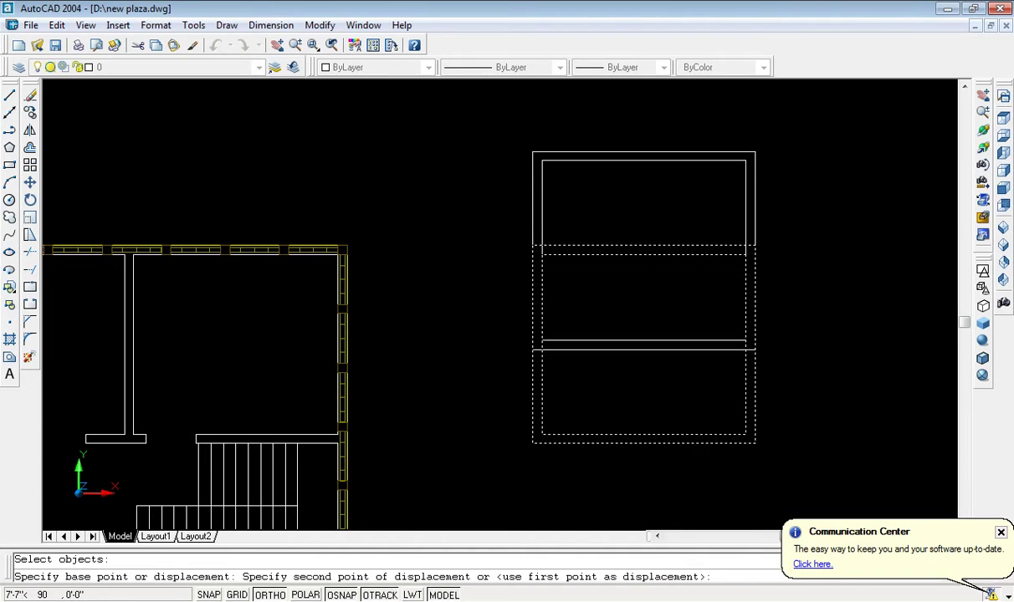
click(809, 234)
- Erase the four leftover original lines of the square
click(811, 234)
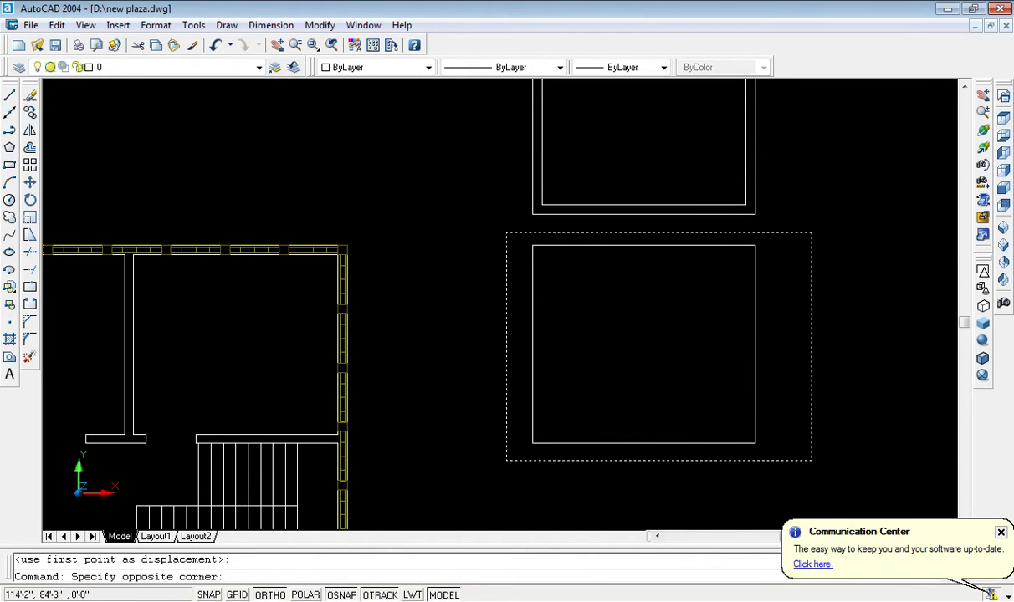
click(506, 460)
key(Delete)
scroll(502, 459, down, 3)
- Explode both room outlines into separate lines
middle_drag(651, 361, 651, 419)
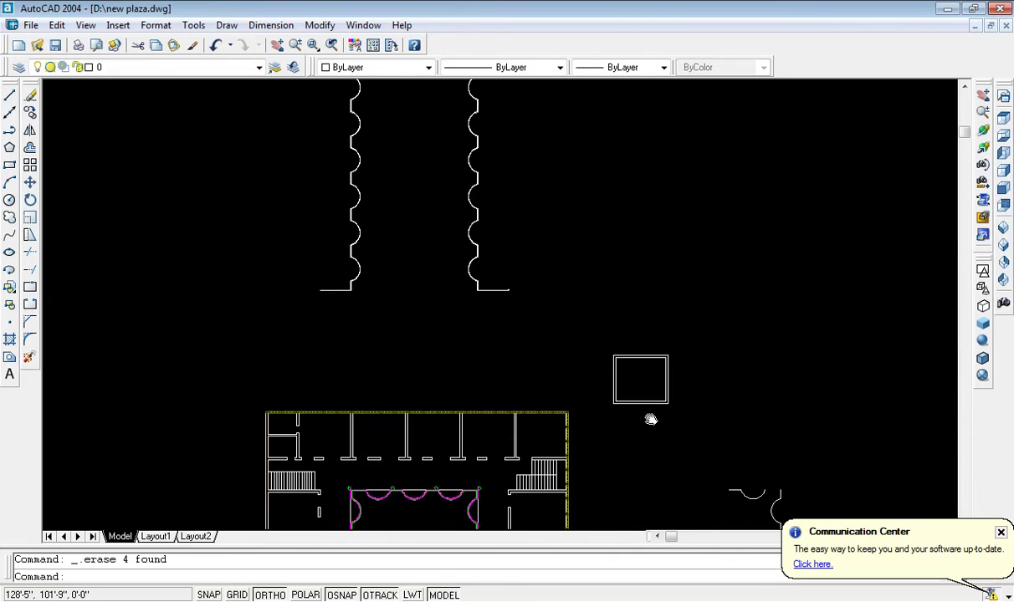
scroll(653, 385, up, 3)
text(EXT)
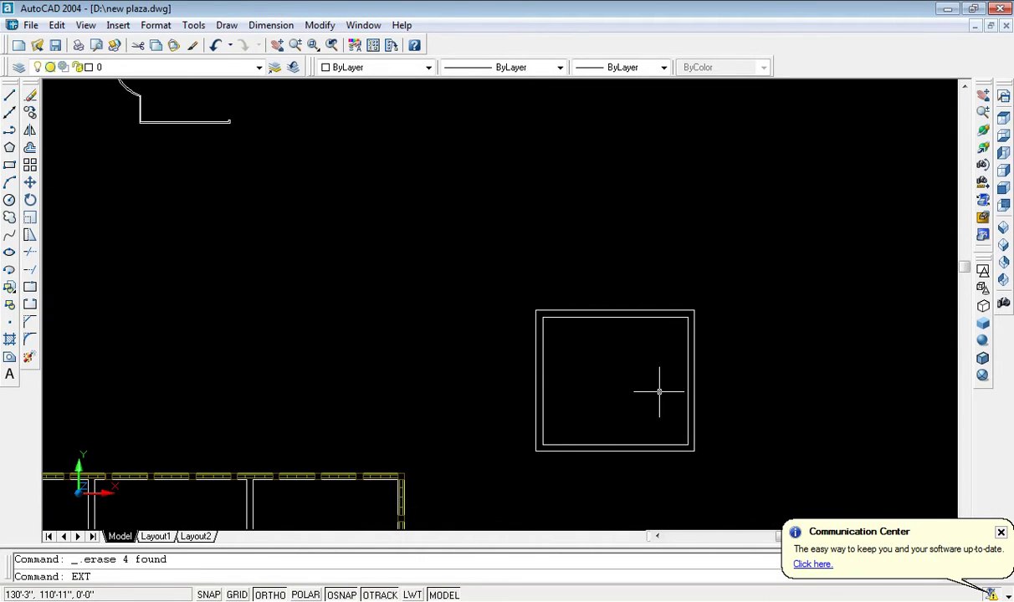
key(Escape)
text(O)
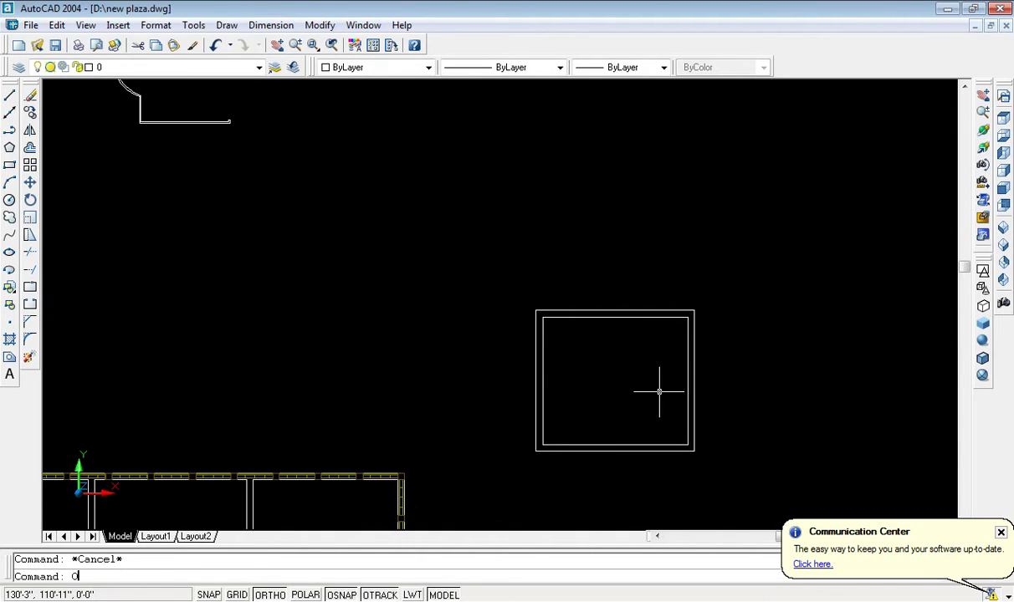
key(Return)
key(Escape)
text(x)
key(Return)
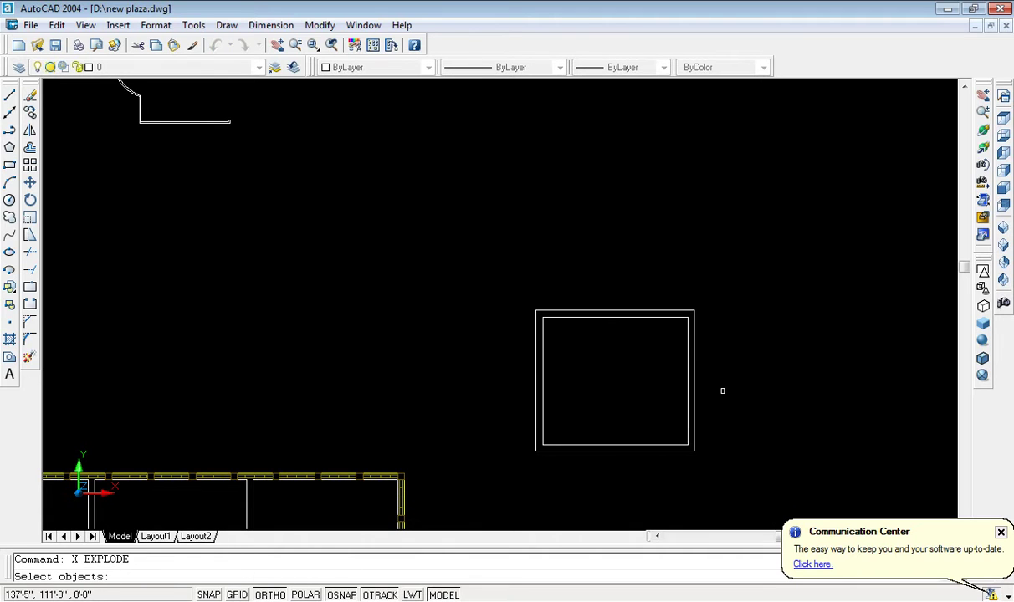
click(722, 390)
click(662, 389)
key(Return)
key(Escape)
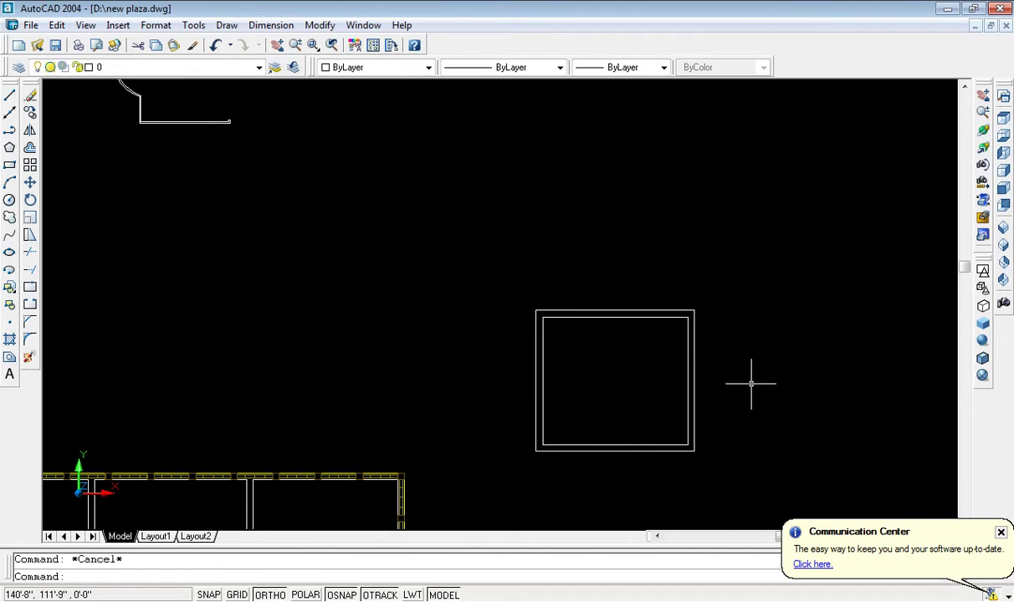
- Offset the inner right wall 12 into the room and extend the copy through the bottom wall
text(o)
key(Return)
text(12)
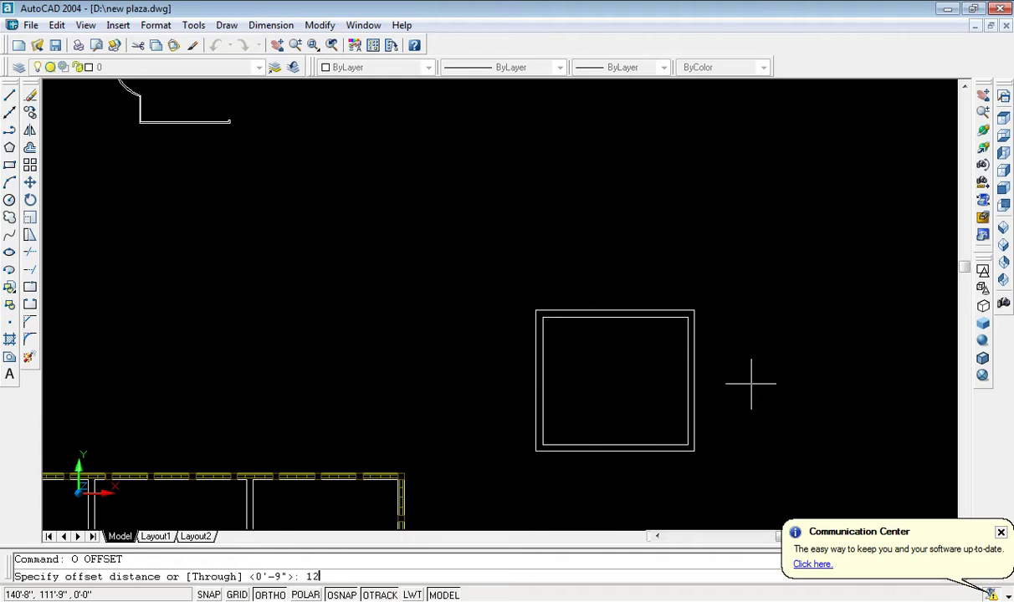
key(Return)
click(687, 429)
click(639, 429)
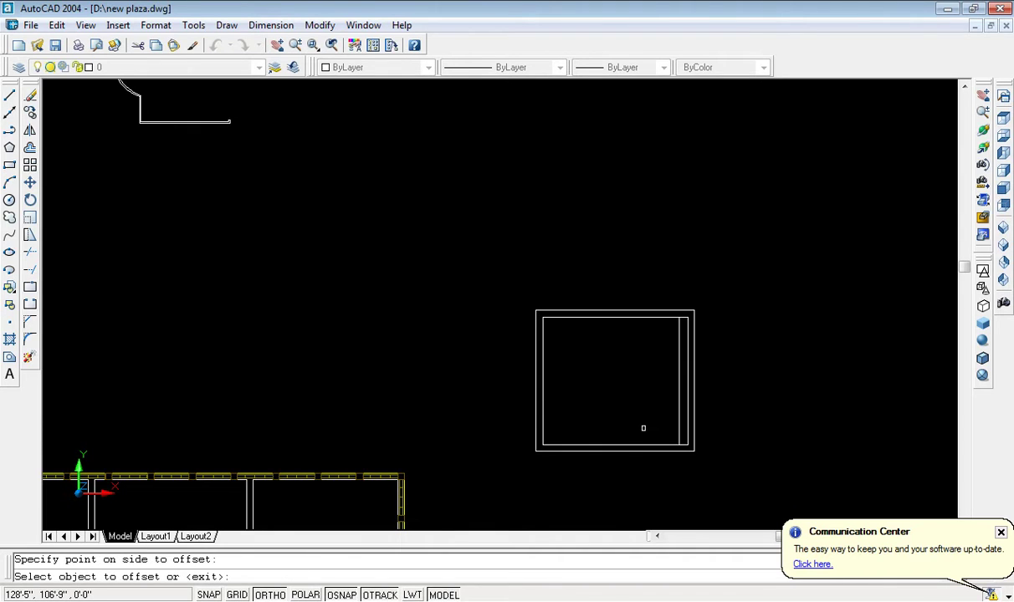
key(Escape)
key(Return)
key(Return)
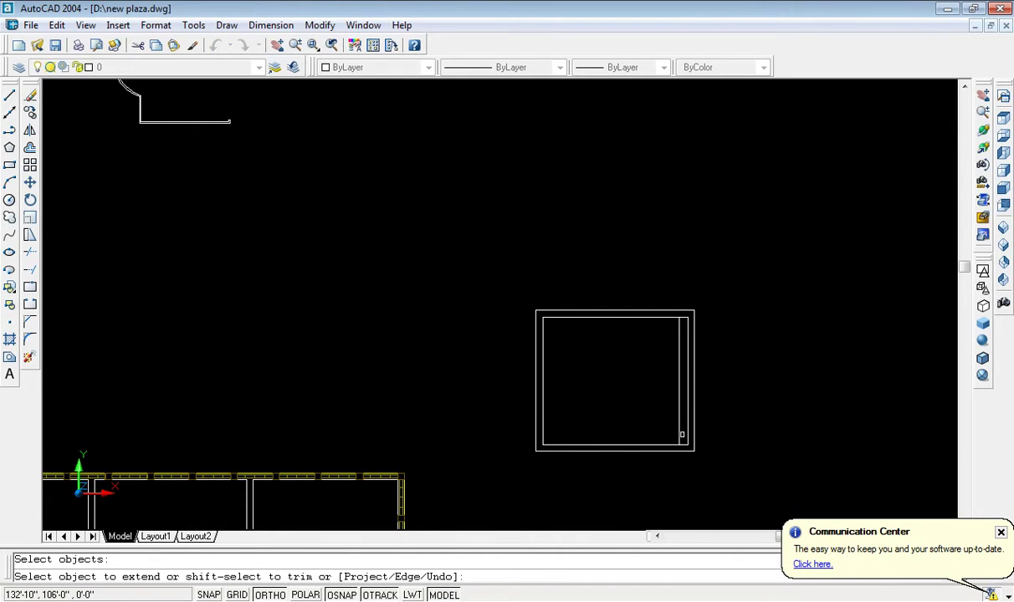
click(678, 437)
key(Escape)
- Offset that new vertical line 3'6 further left
text(O)
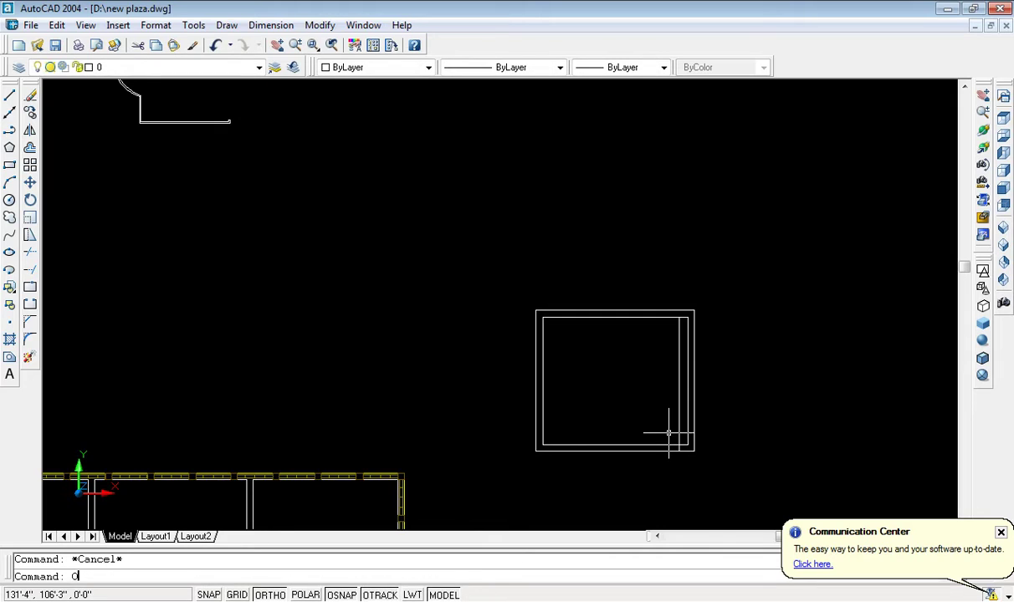
key(Return)
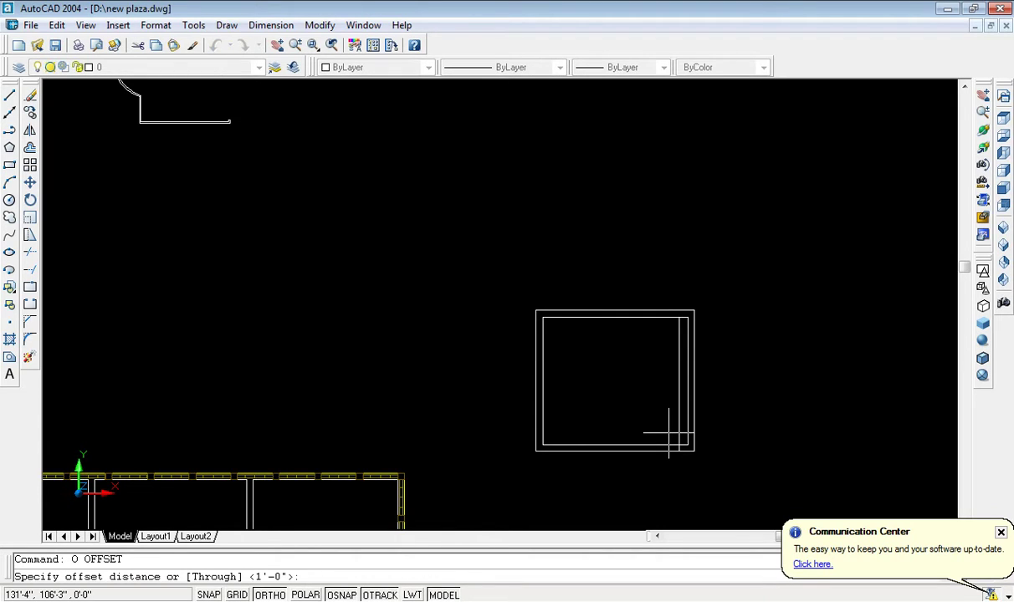
text(3'6)
key(Return)
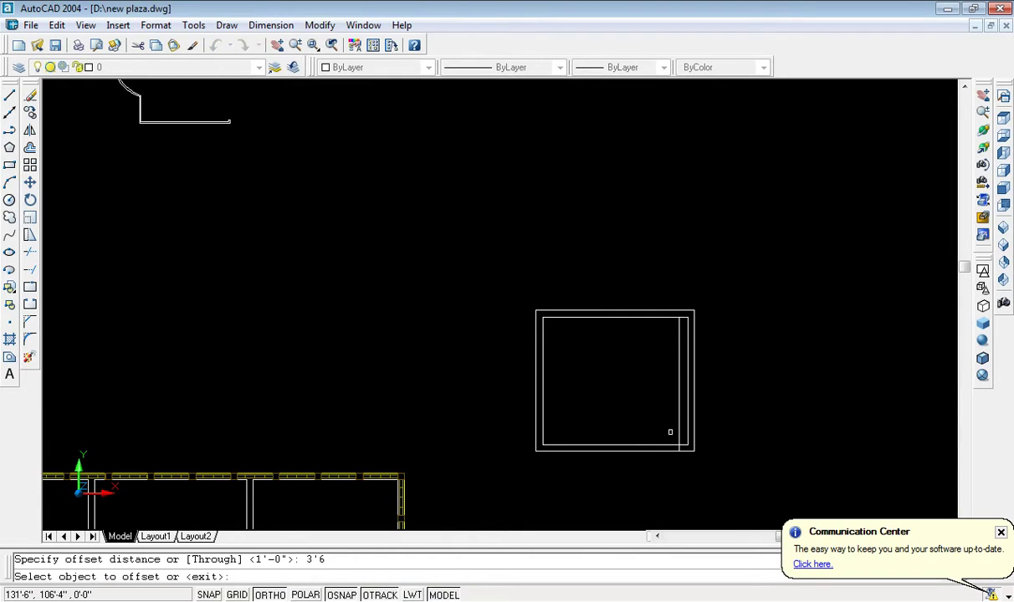
click(677, 430)
click(623, 425)
key(Escape)
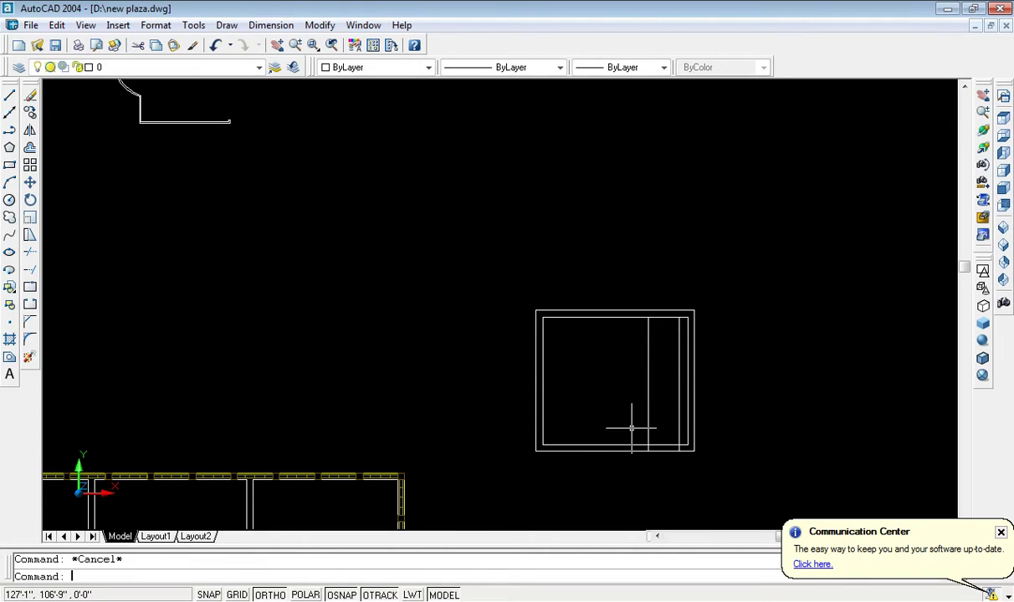
- Trim the bottom wall between the two lines and remove the guide lines inside
text(TR)
key(Return)
key(Return)
click(664, 448)
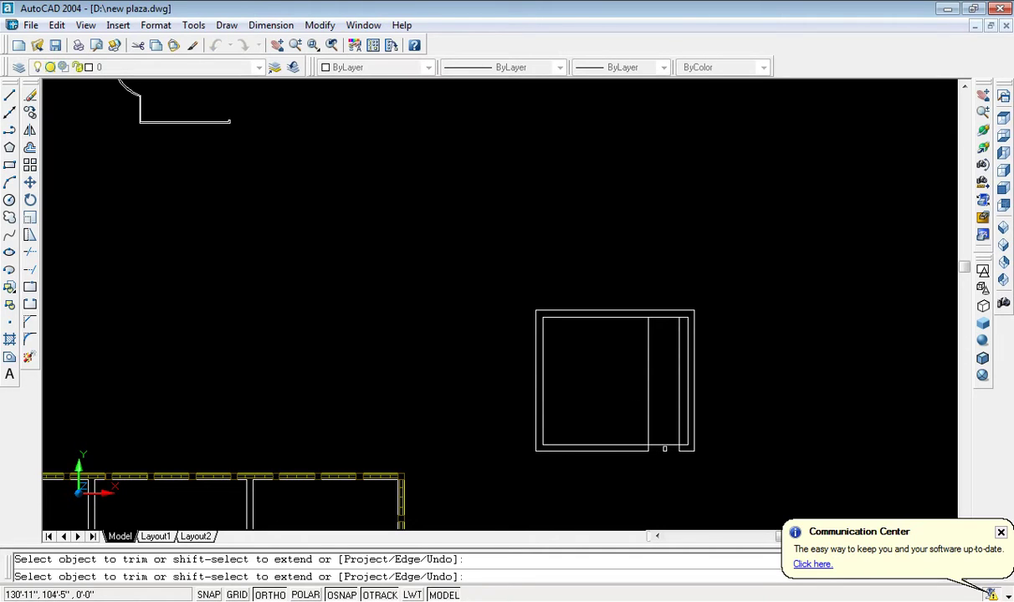
click(647, 431)
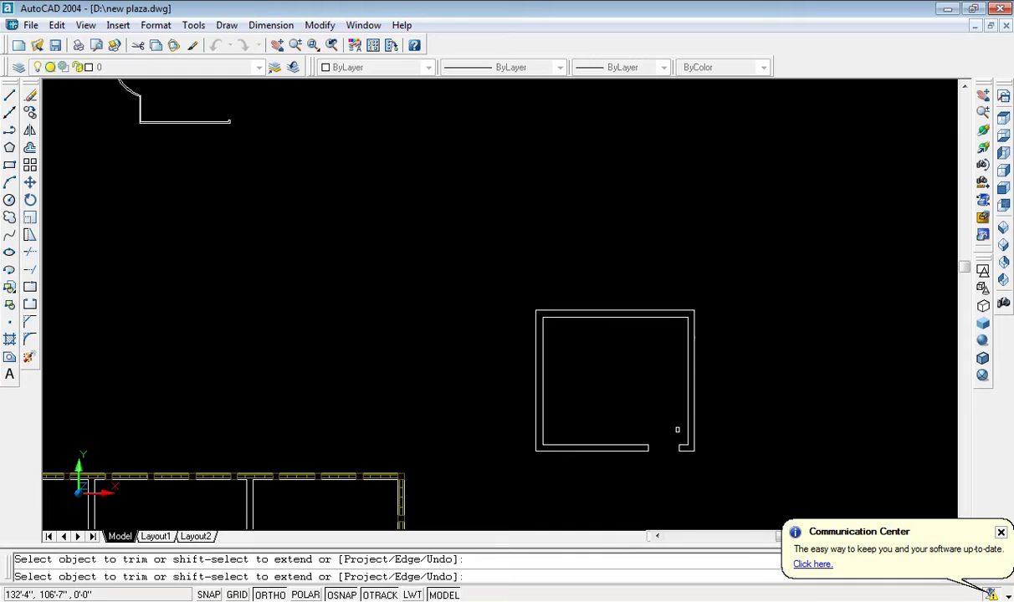
middle_drag(594, 449, 675, 426)
- Draw a vertical guide line upward from the wall opening
key(Escape)
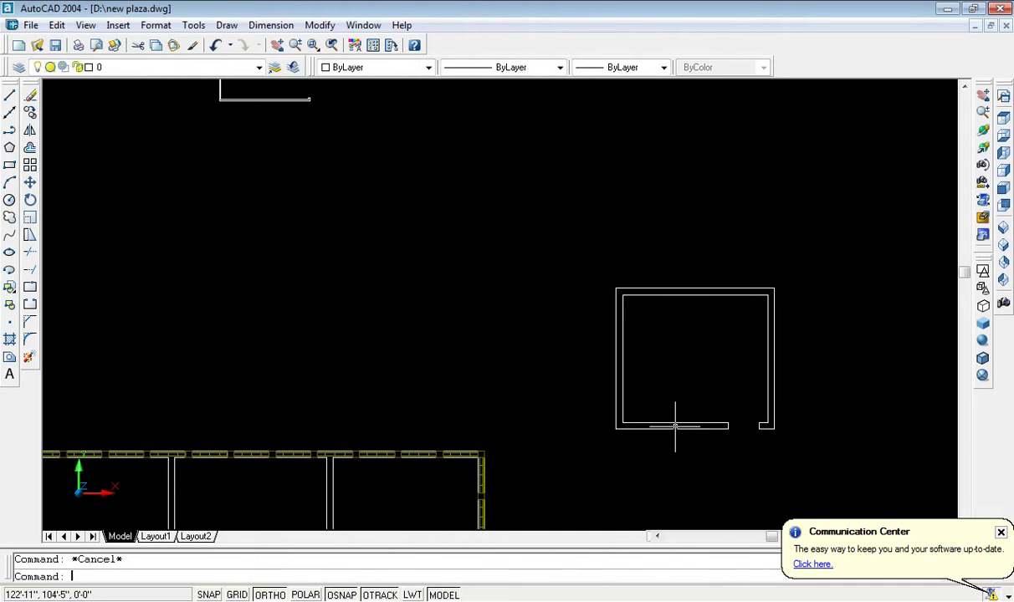
text(l)
key(Return)
click(674, 426)
click(675, 393)
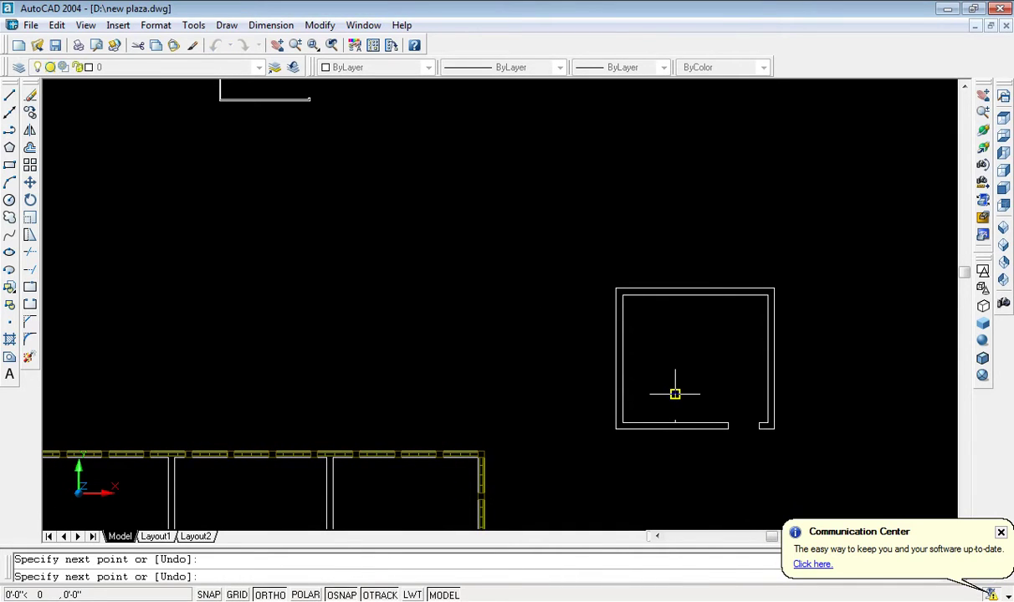
right_click(674, 398)
key(Escape)
- Offset the guide line 3 to both its right and its left
text(o)
key(Return)
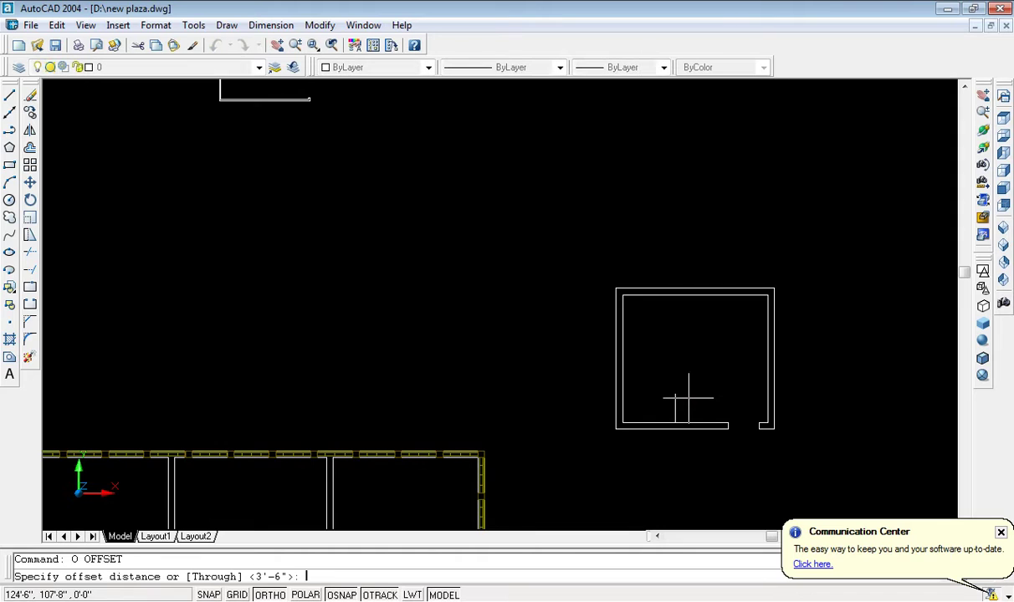
text(3)
key(Return)
click(674, 406)
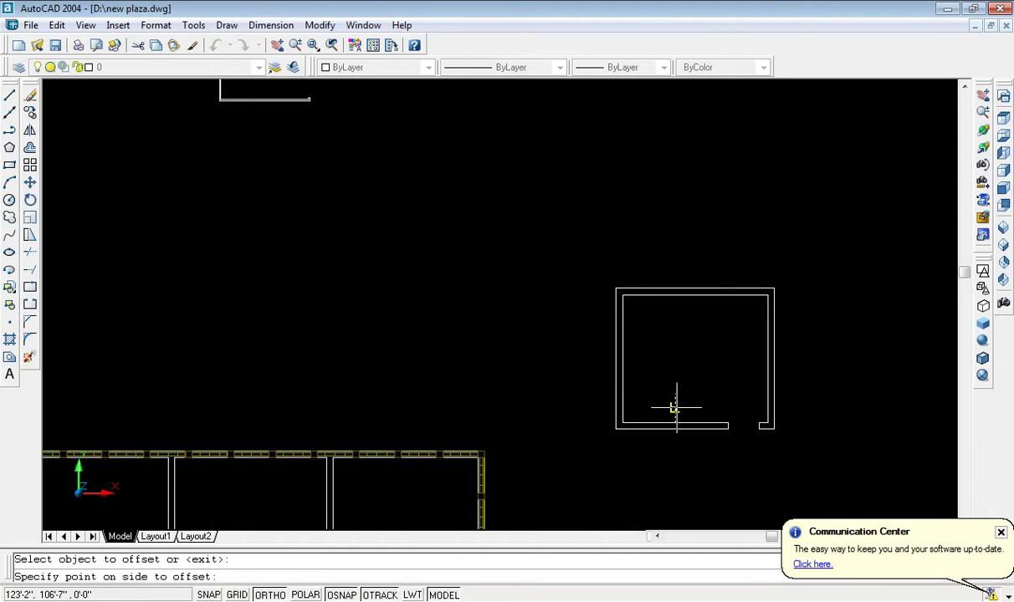
click(684, 408)
click(674, 412)
click(647, 407)
key(Escape)
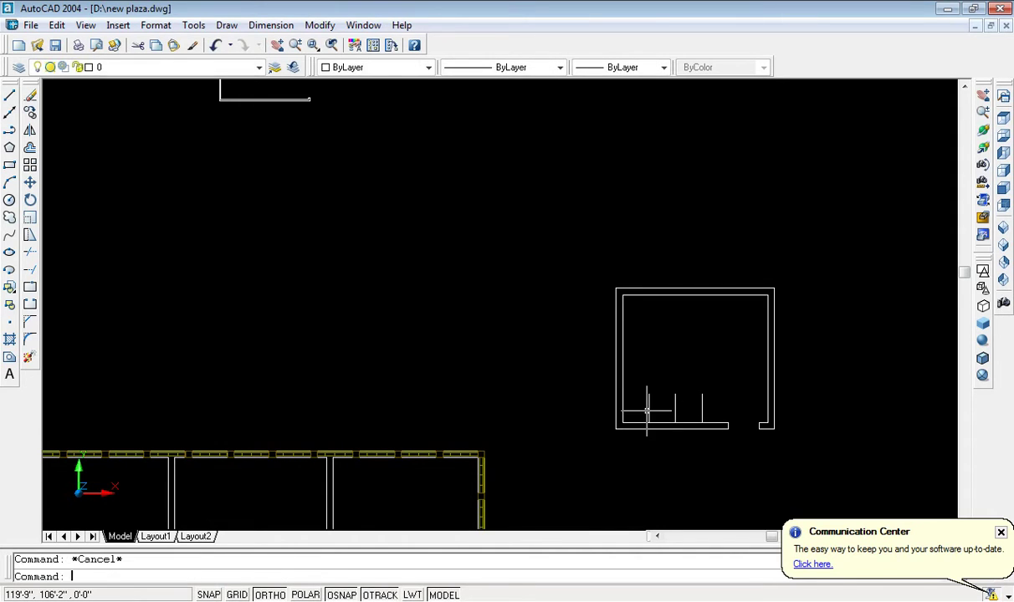
- Extend the left line to the bottom wall and trim a gap from the front wall
text(ex)
key(Return)
key(Return)
click(648, 416)
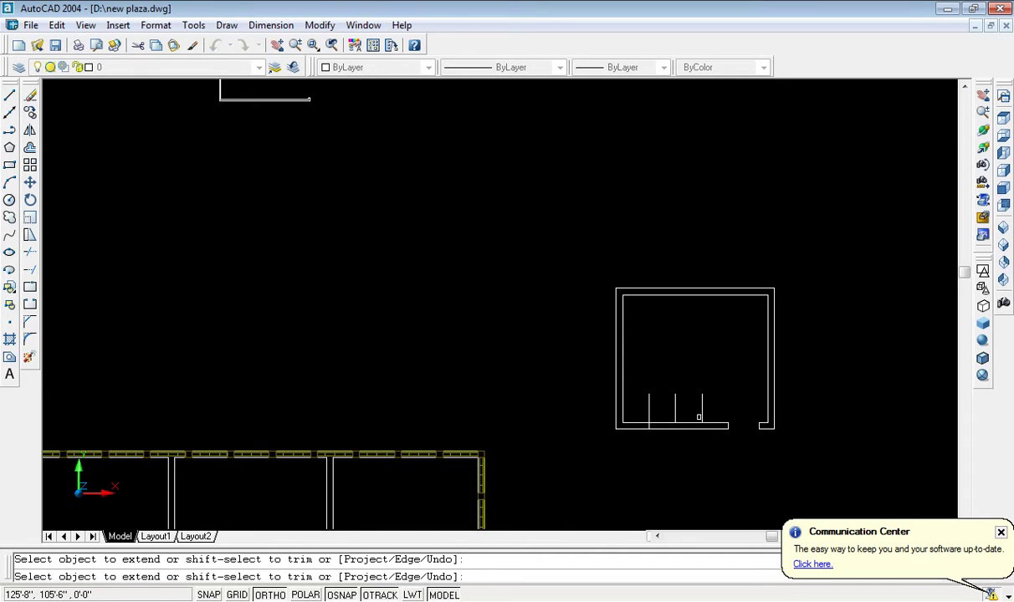
key(Escape)
text(TR)
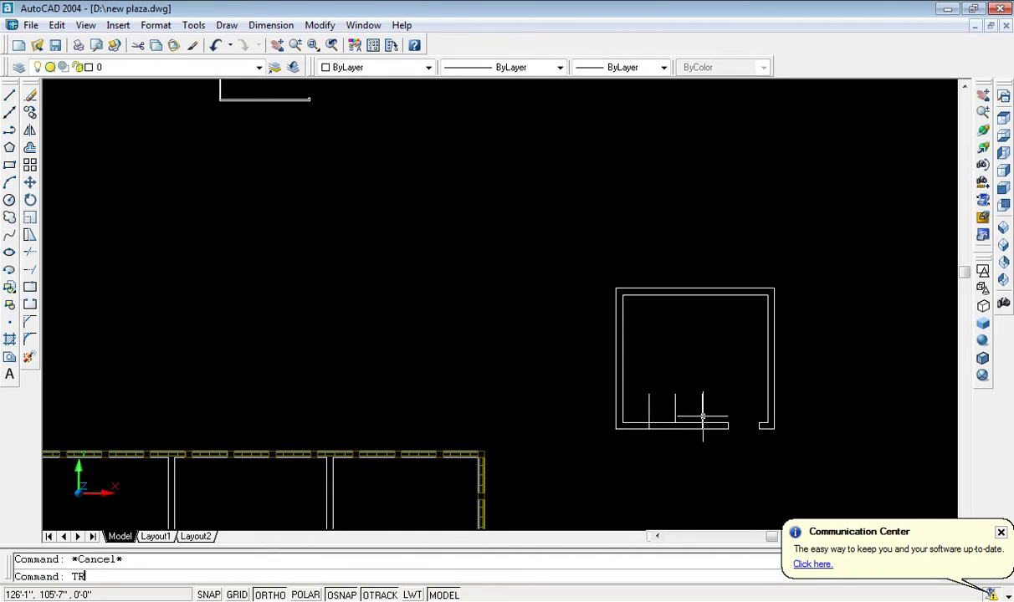
key(Return)
key(Return)
click(696, 429)
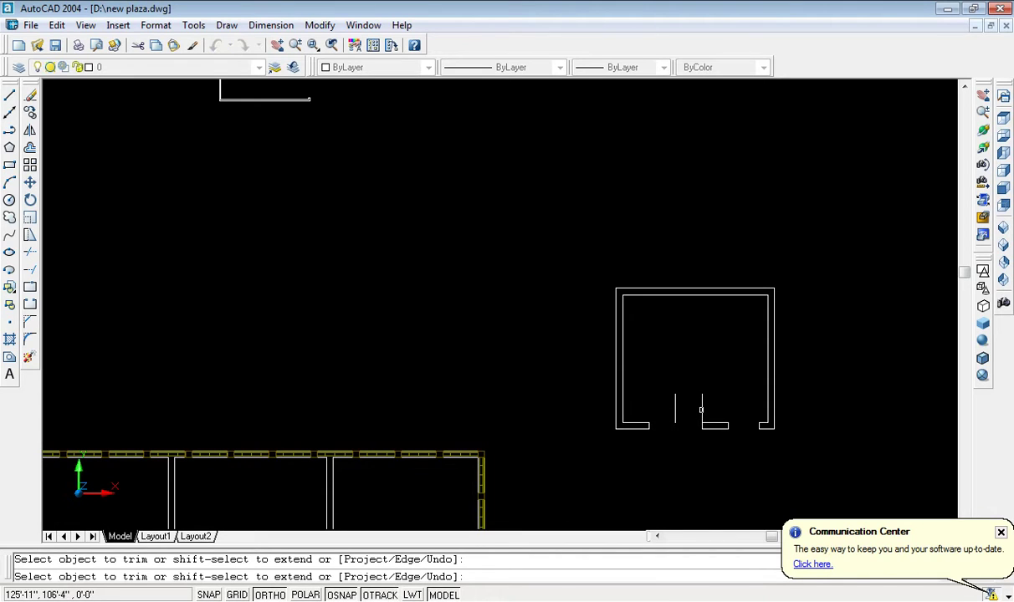
key(Escape)
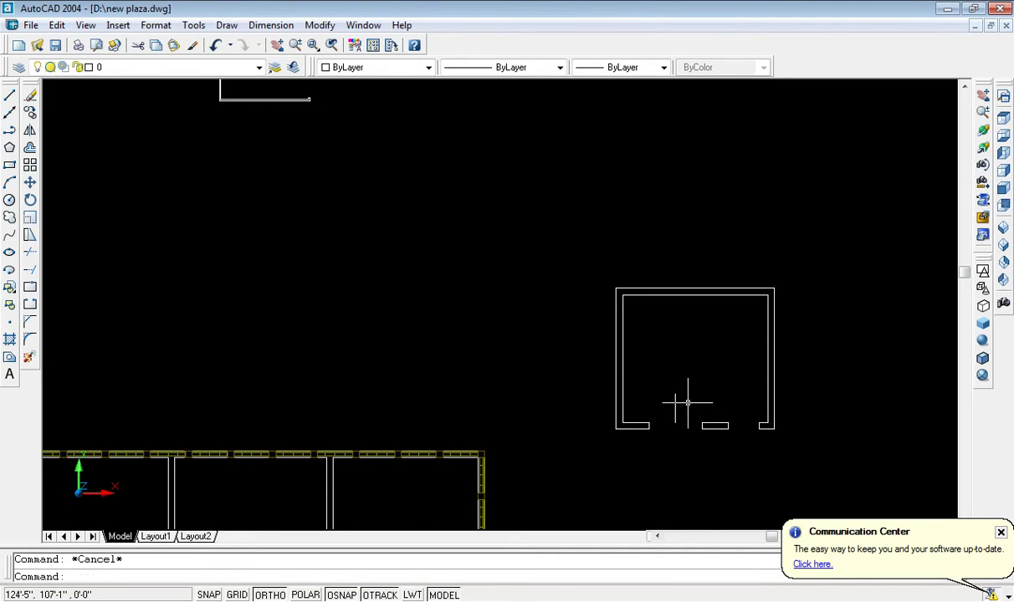
- Delete the leftover short vertical line inside the room
click(678, 399)
key(Escape)
click(679, 406)
click(666, 414)
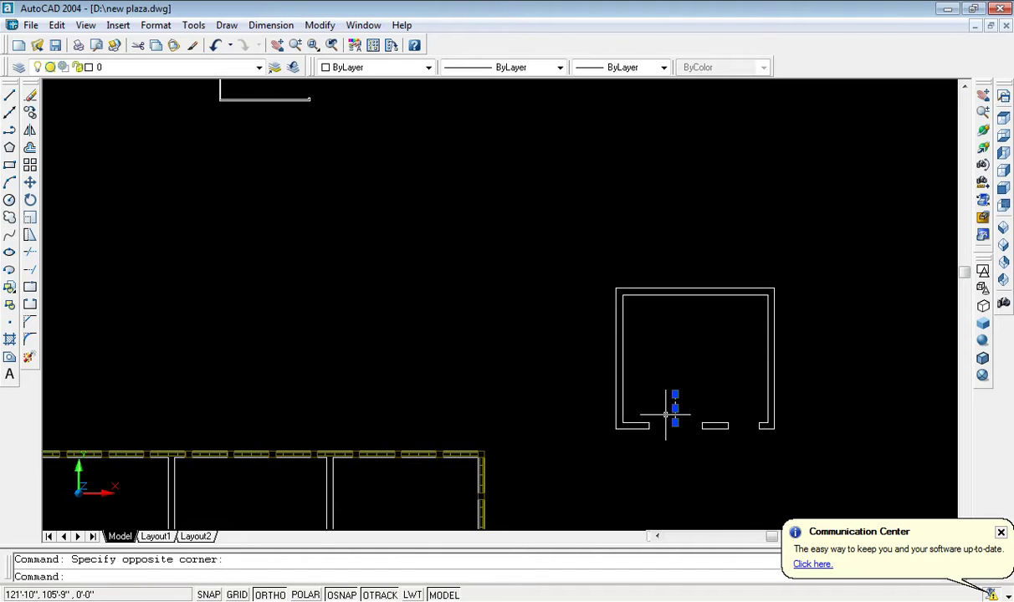
key(Delete)
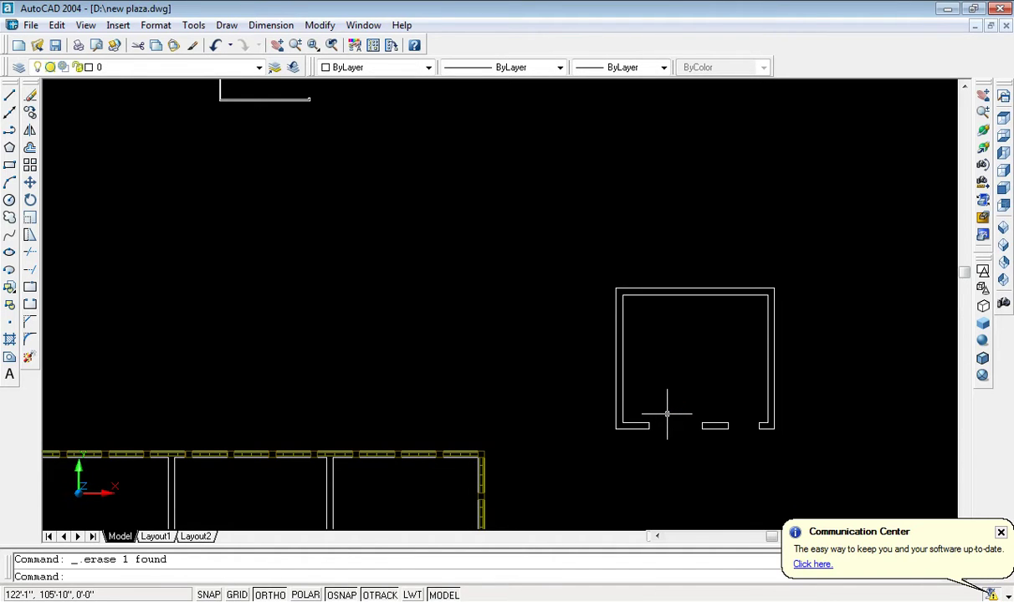
- Delete the window units along the building's top wall
middle_drag(482, 446, 593, 420)
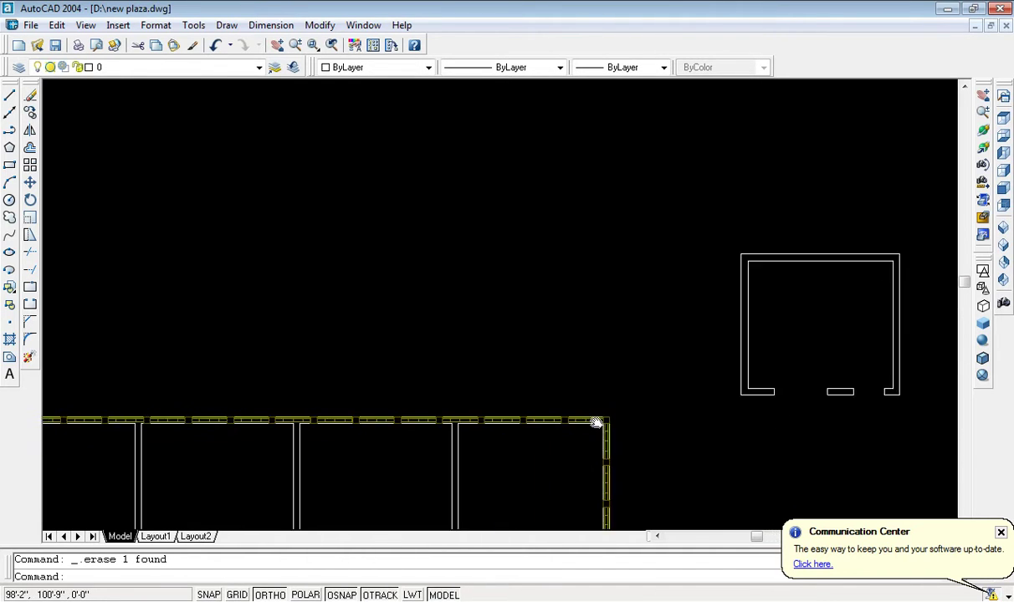
scroll(593, 421, up, 3)
scroll(676, 413, up, 5)
click(724, 383)
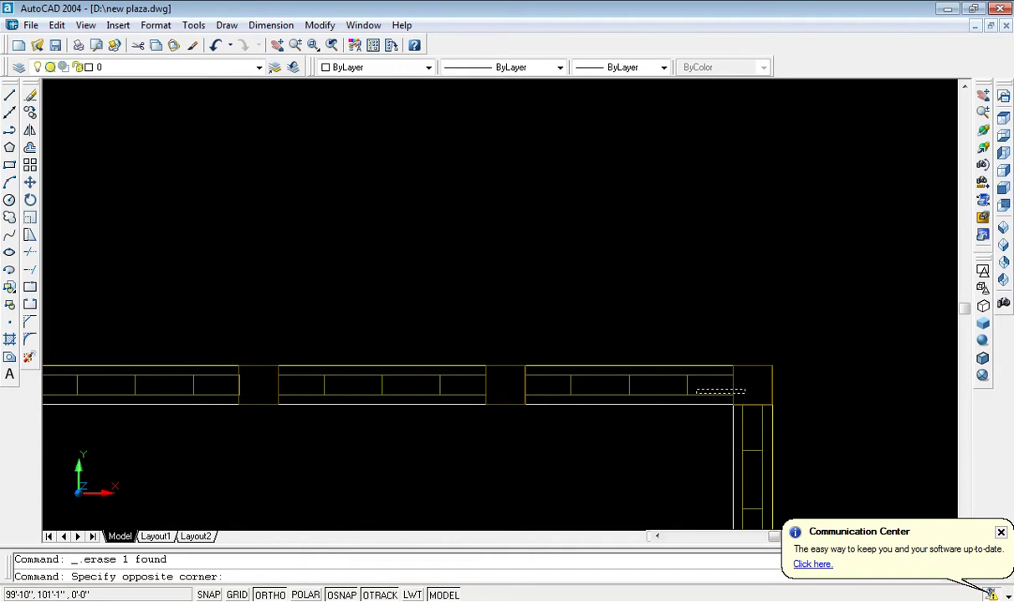
scroll(582, 376, down, 5)
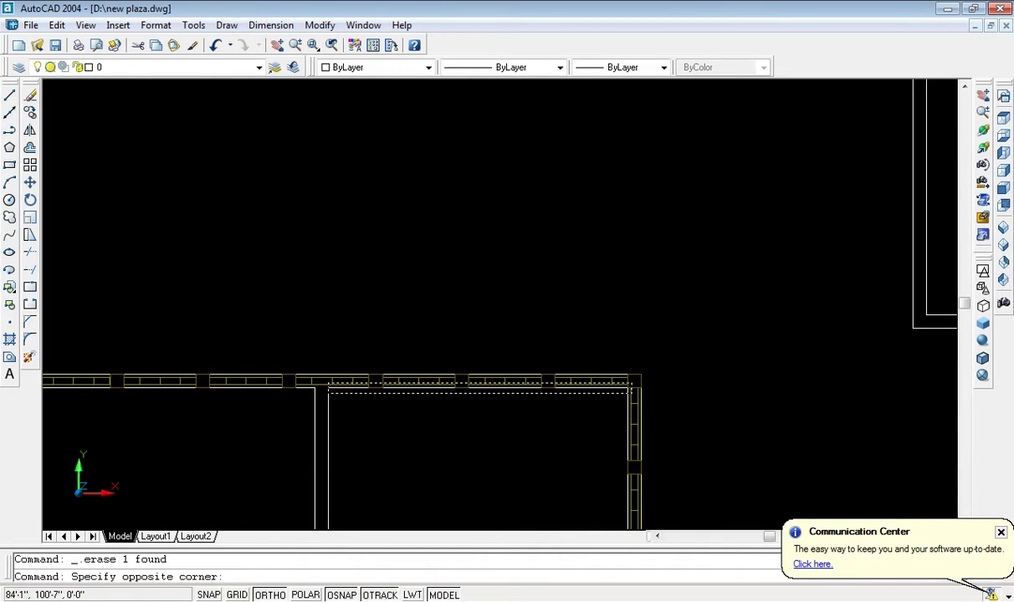
scroll(314, 381, up, 3)
scroll(311, 376, up, 2)
click(259, 378)
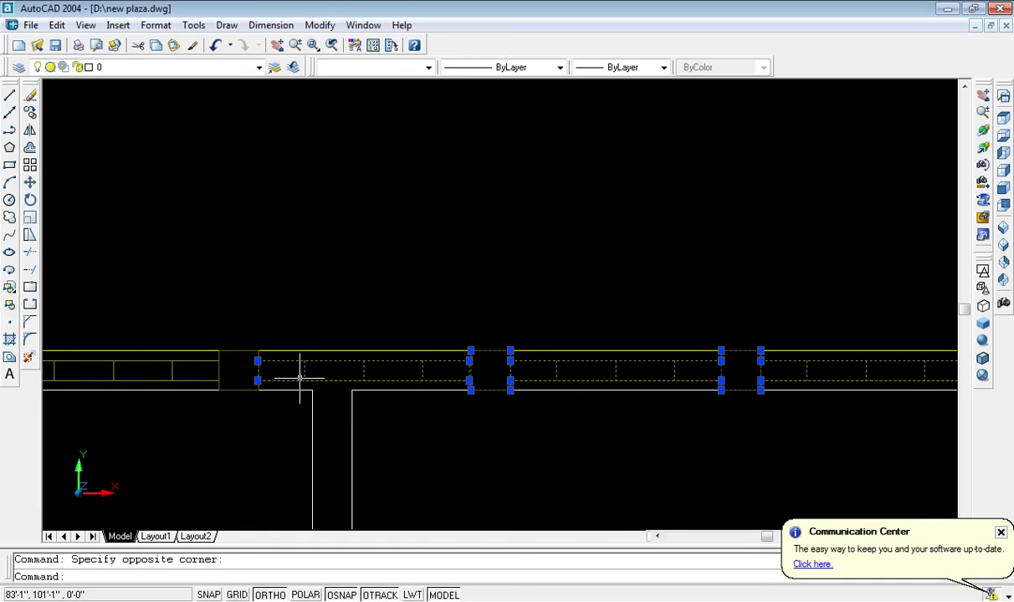
key(Delete)
- Delete the window unit at the yellow wall corner and select the remaining corner pieces
scroll(395, 303, down, 2)
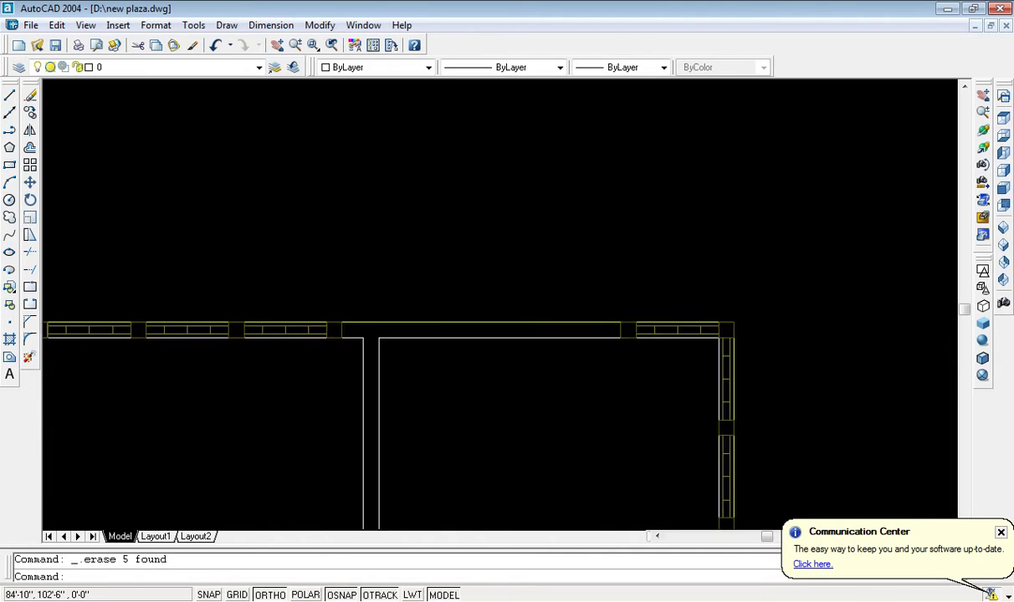
scroll(418, 325, down, 2)
scroll(525, 310, down, 4)
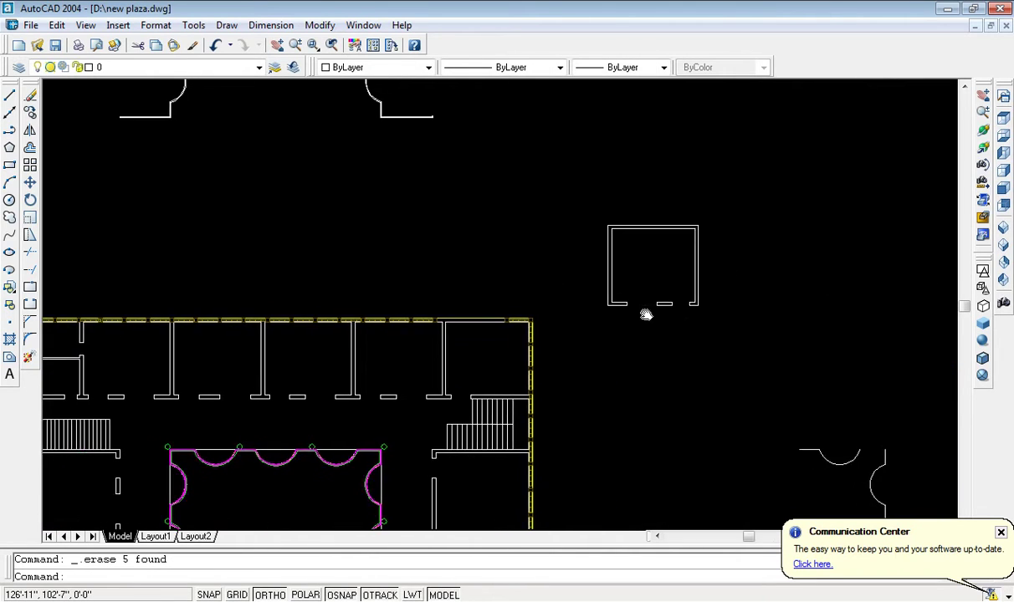
middle_drag(644, 317, 498, 316)
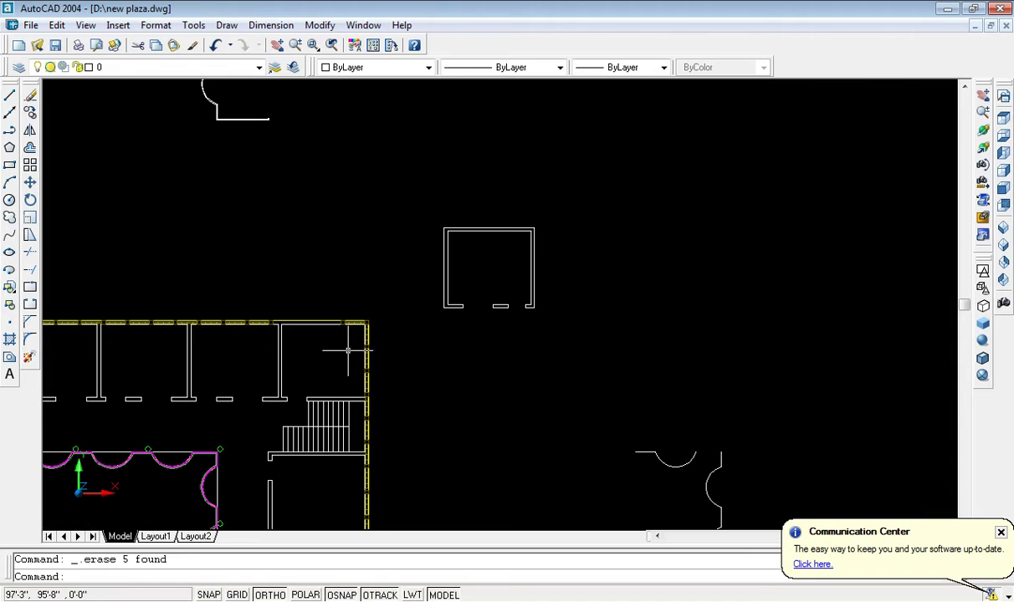
middle_drag(343, 330, 447, 330)
scroll(481, 314, up, 3)
scroll(490, 309, up, 3)
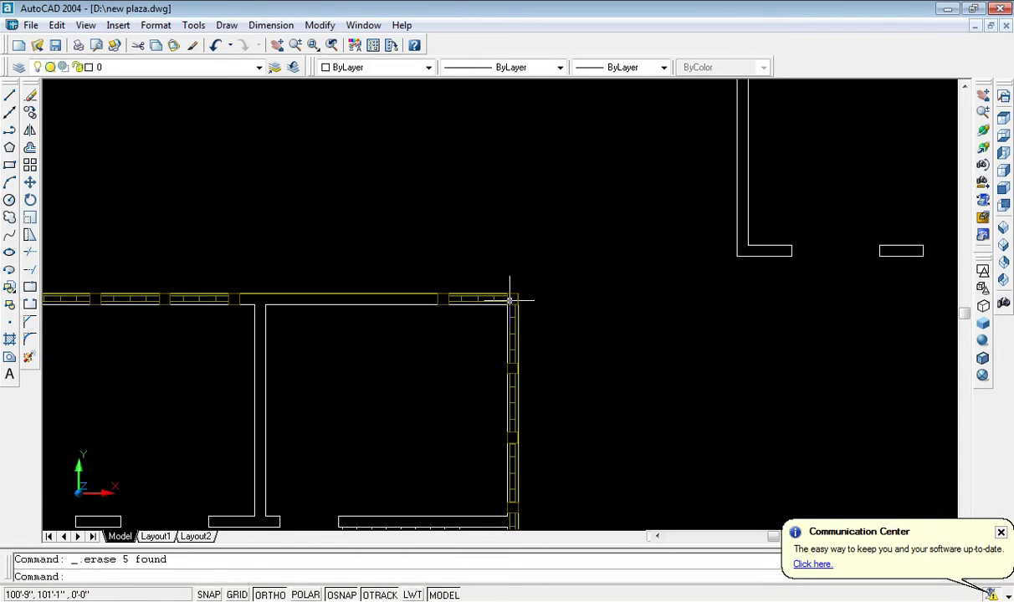
click(522, 289)
click(459, 301)
key(Delete)
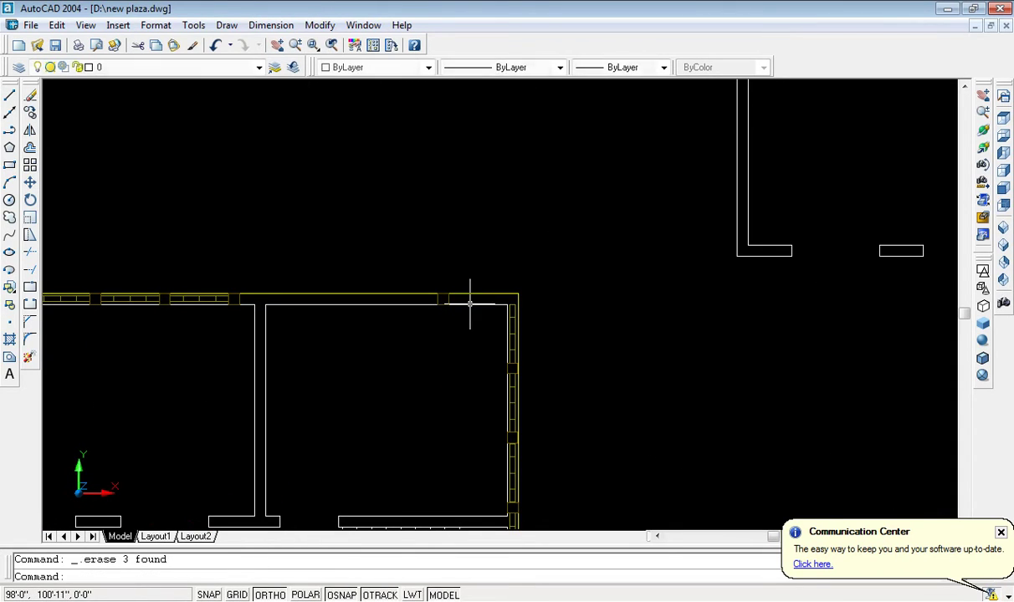
click(467, 299)
click(430, 294)
- Copy a window unit to just right of the original
middle_drag(527, 312, 507, 312)
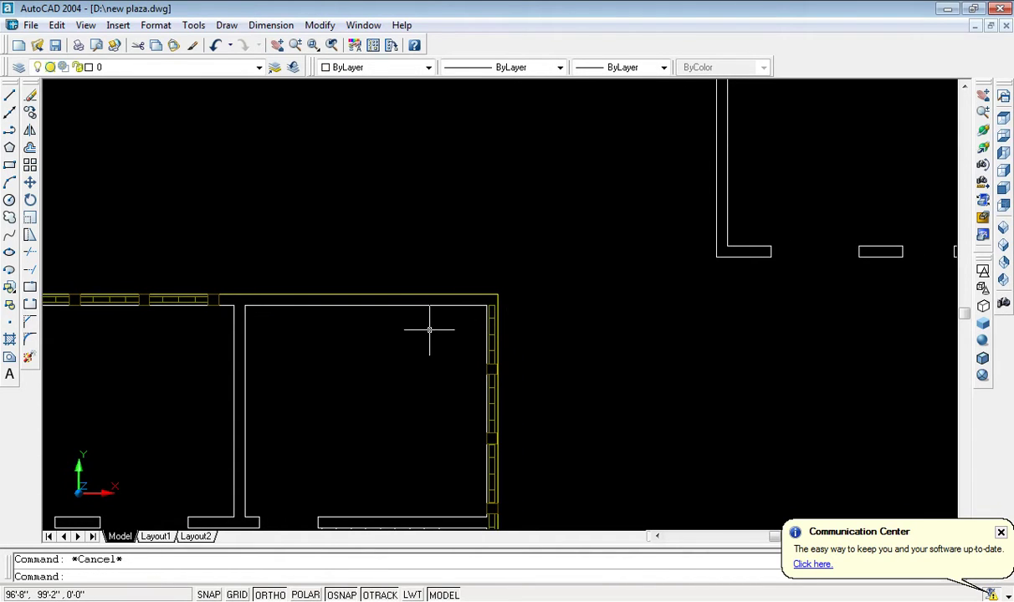
text(CO)
key(Return)
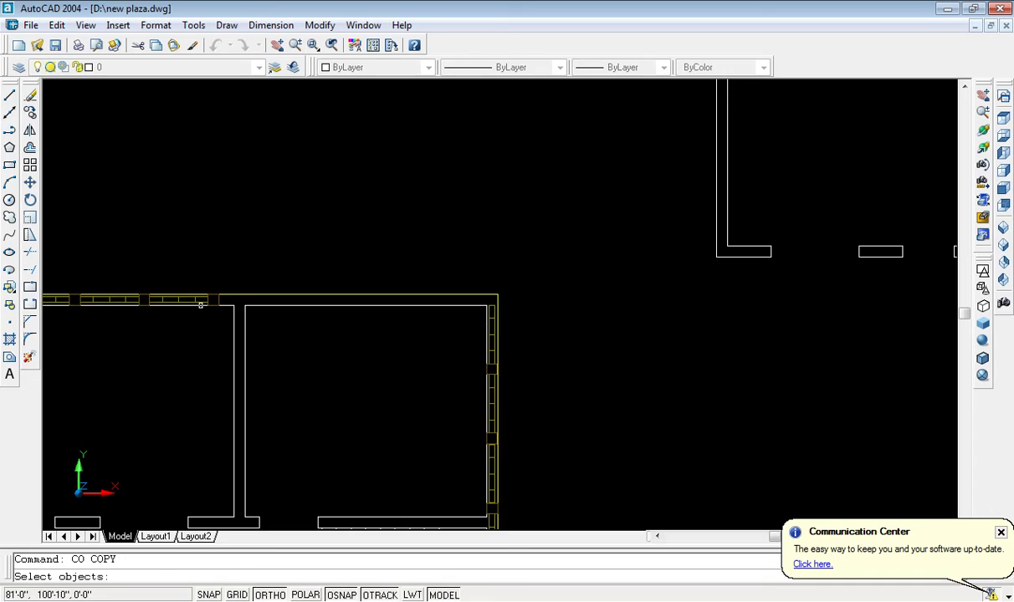
click(200, 305)
key(Return)
click(222, 265)
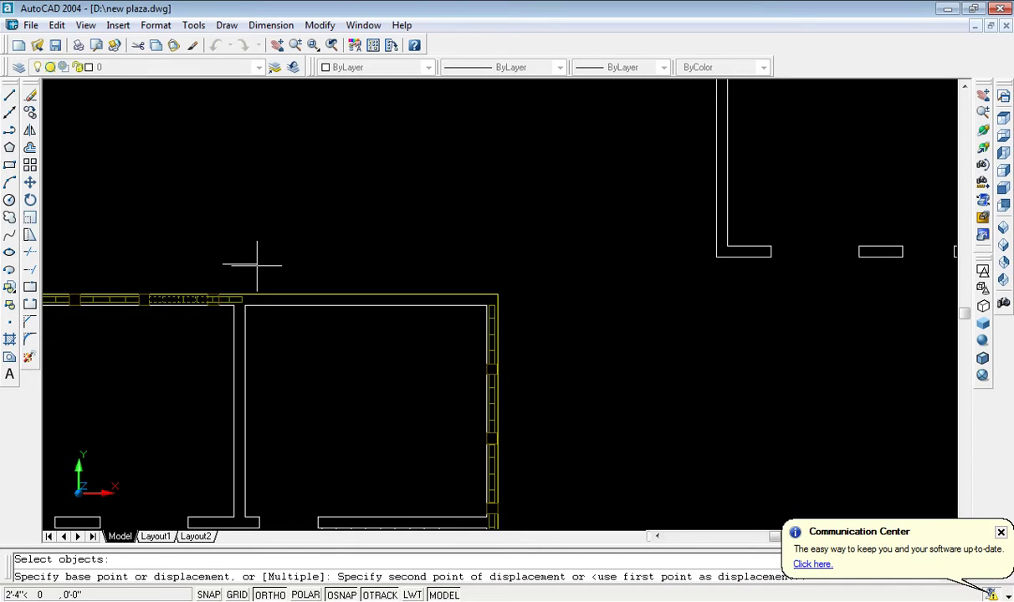
click(250, 266)
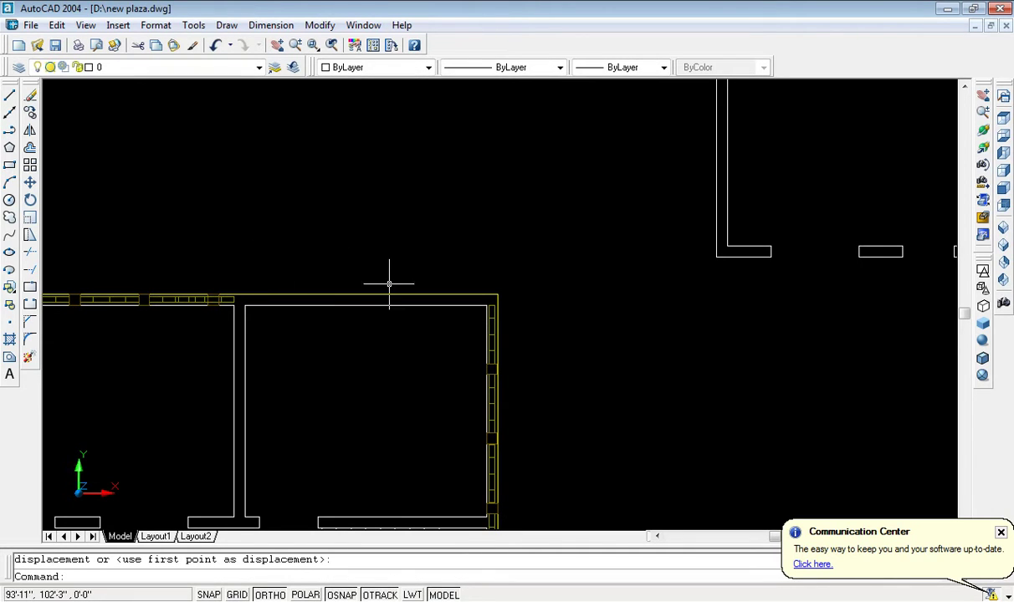
middle_drag(705, 293, 354, 294)
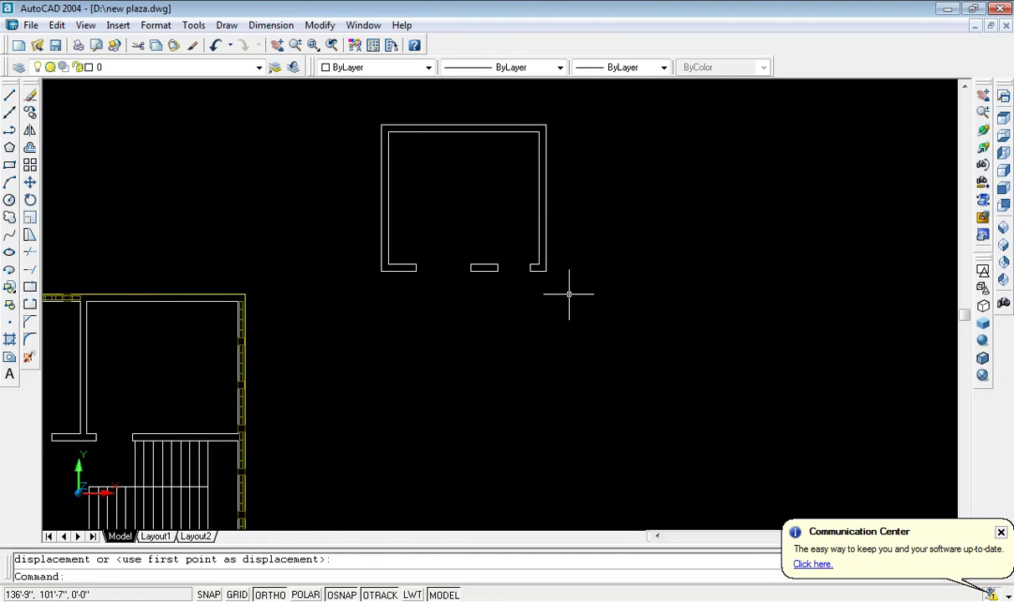
middle_drag(536, 305, 574, 350)
text(RE)
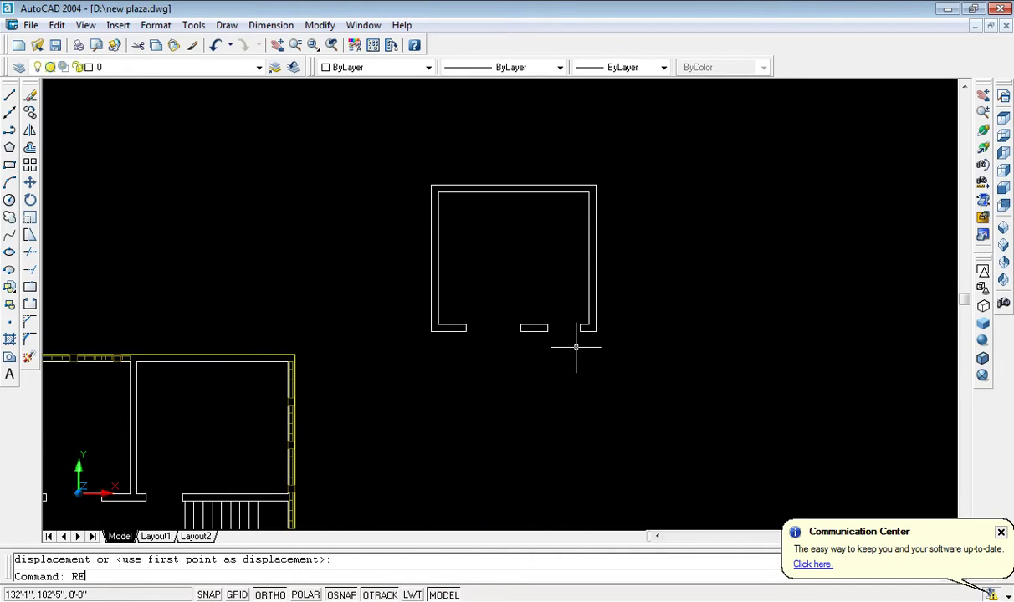
- Convert the small room's wall lines into regions
text(G)
key(Return)
click(616, 156)
click(437, 365)
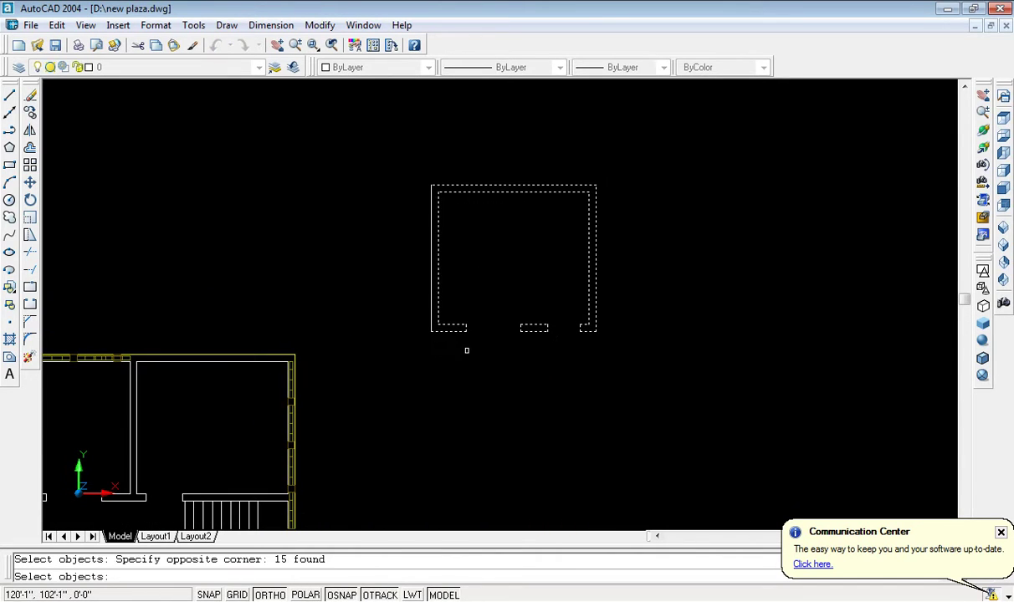
click(472, 158)
click(376, 330)
key(Return)
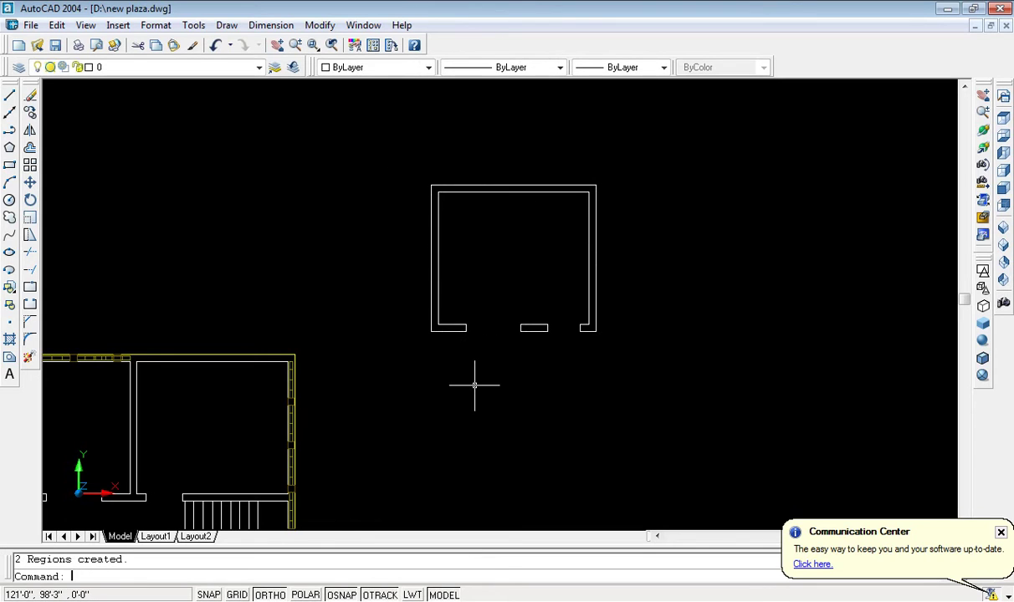
- Extrude the room's wall regions 11' high
text(EXT)
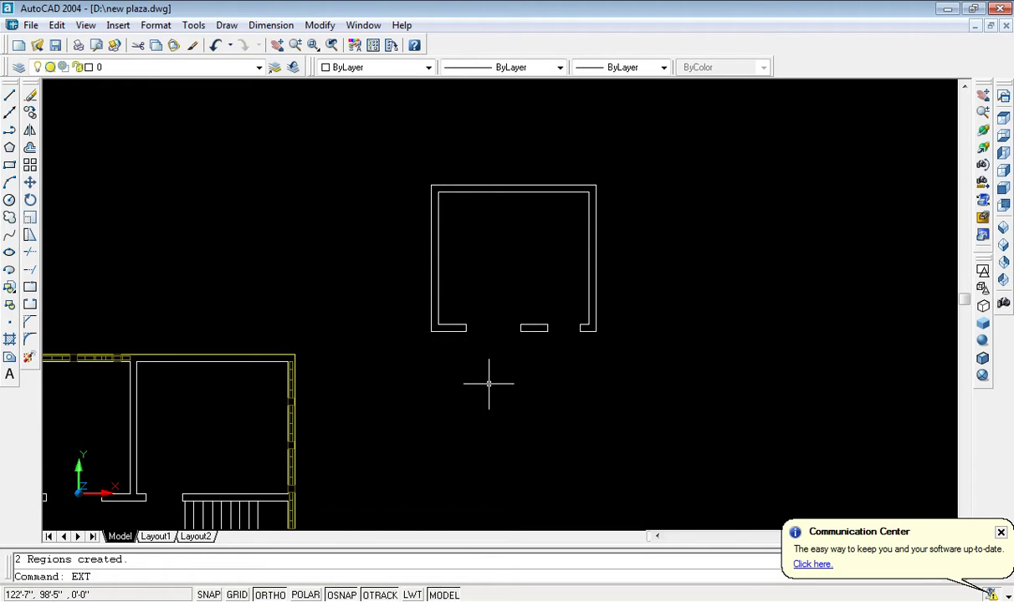
key(Return)
click(614, 153)
click(440, 373)
key(Return)
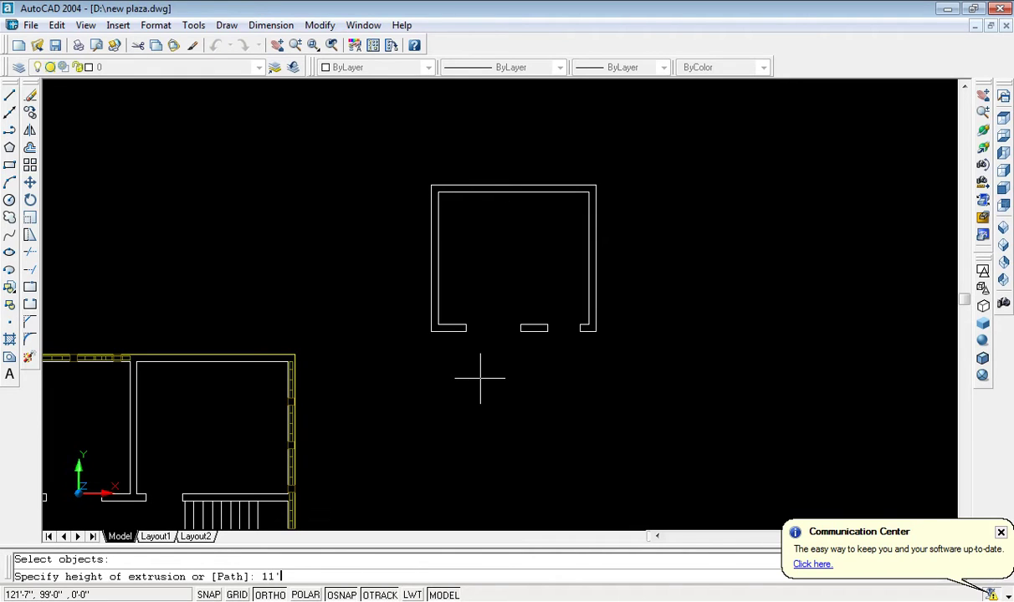
key(Return)
key(Return)
text(RE)
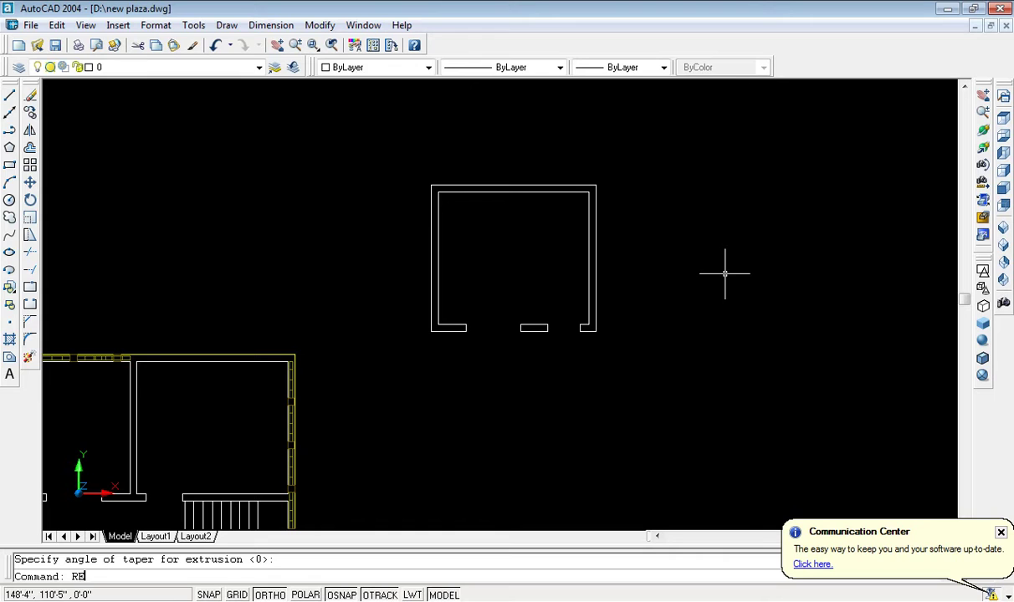
- Draw a rectangle from the room's top-left to bottom-right corner and extrude it to height 6
text(C)
key(Return)
click(431, 185)
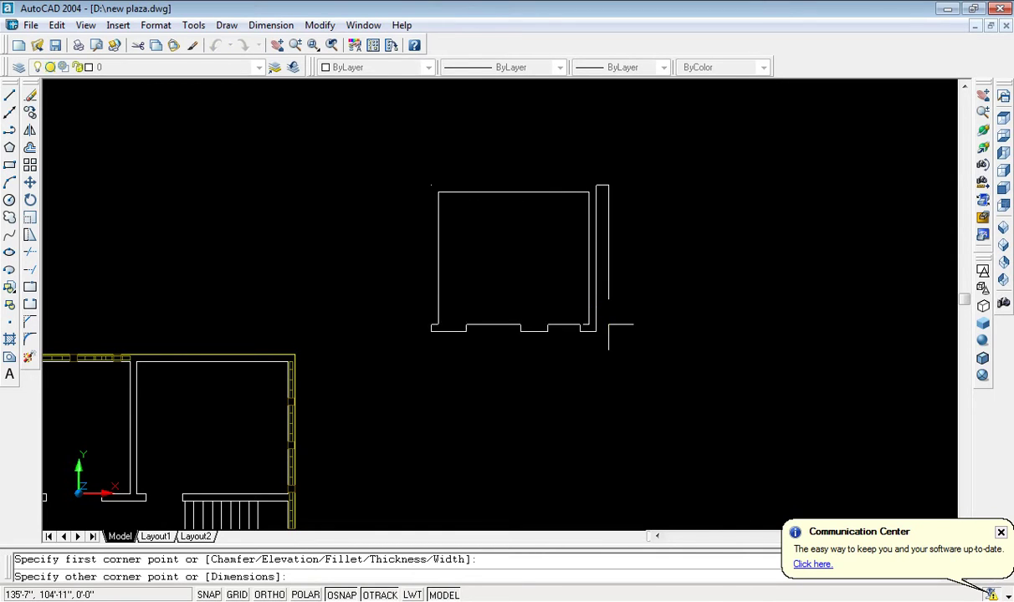
click(595, 331)
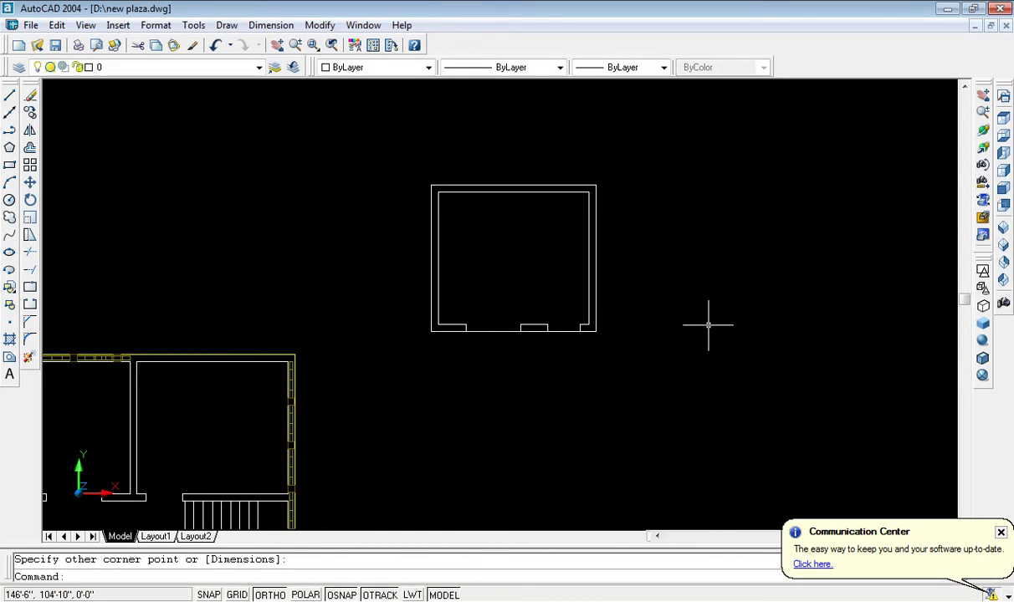
text(EXT)
key(Return)
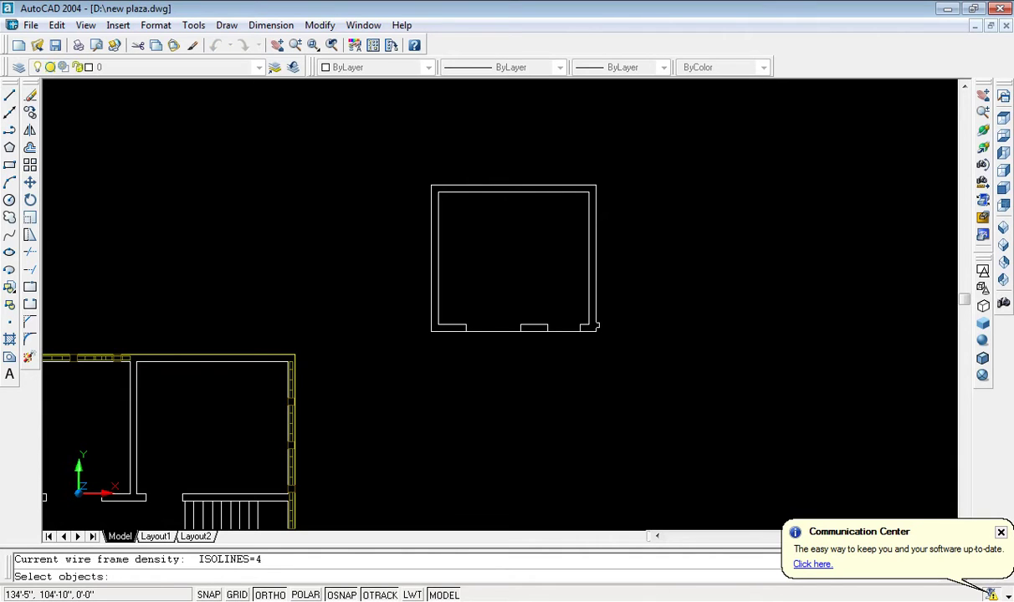
text(l)
key(Return)
key(Return)
text(6)
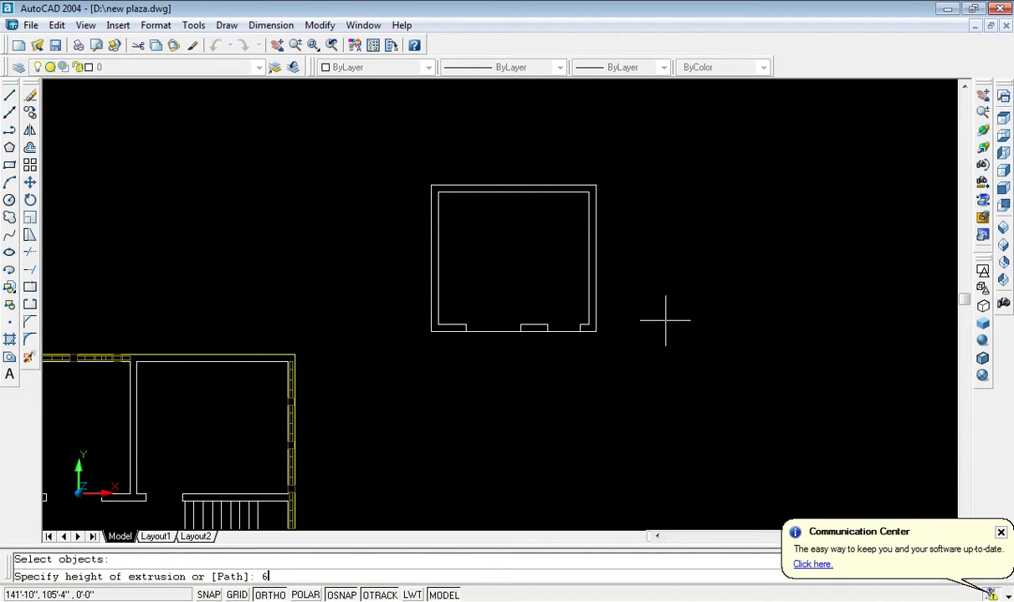
key(Return)
key(Return)
scroll(544, 332, up, 3)
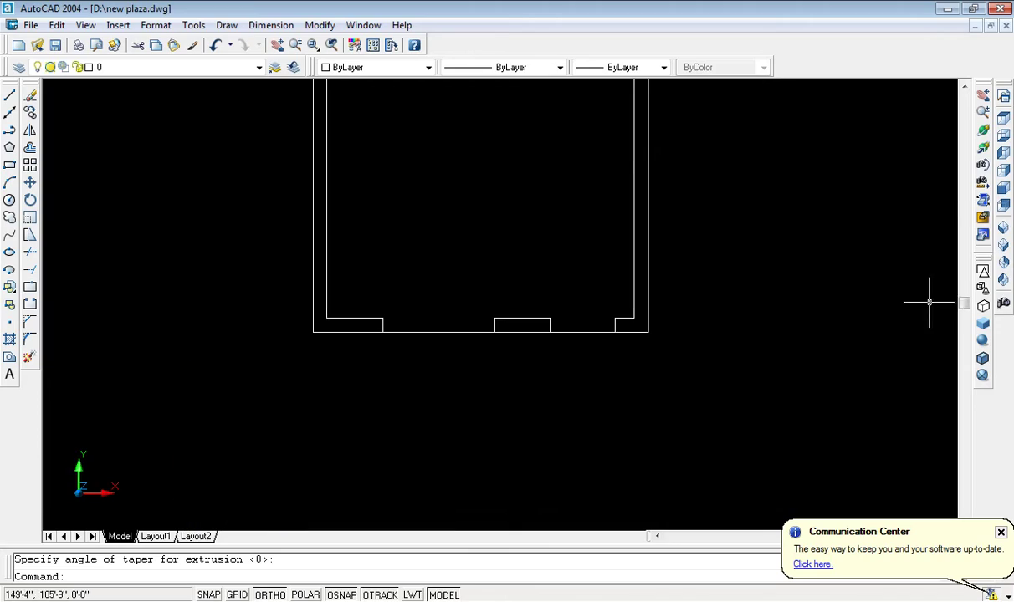
- Switch to the southwest 3D view and cancel the rejected -VIEW entry
click(1003, 228)
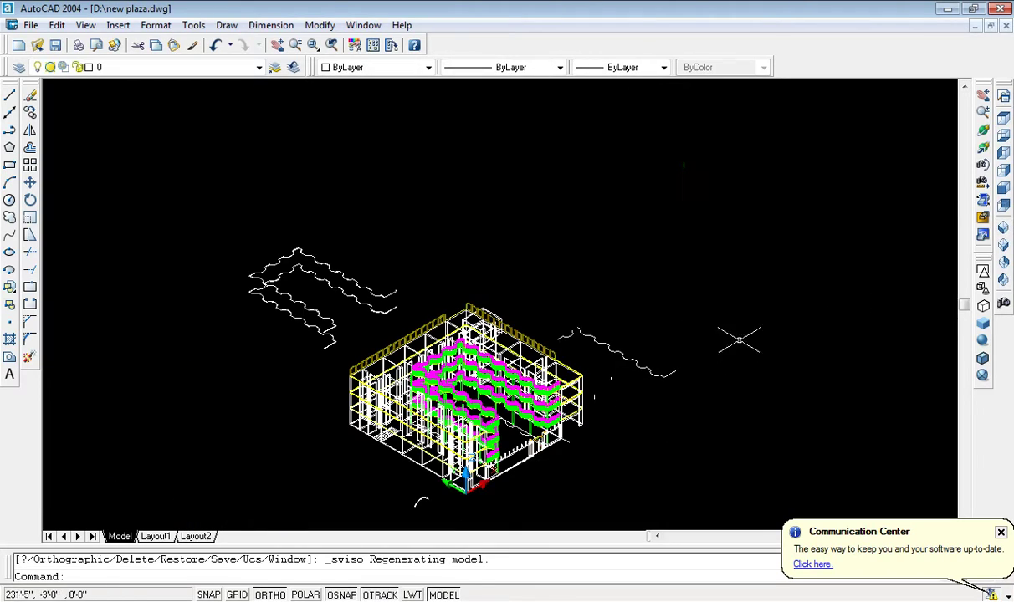
scroll(516, 318, up, 4)
scroll(501, 352, up, 4)
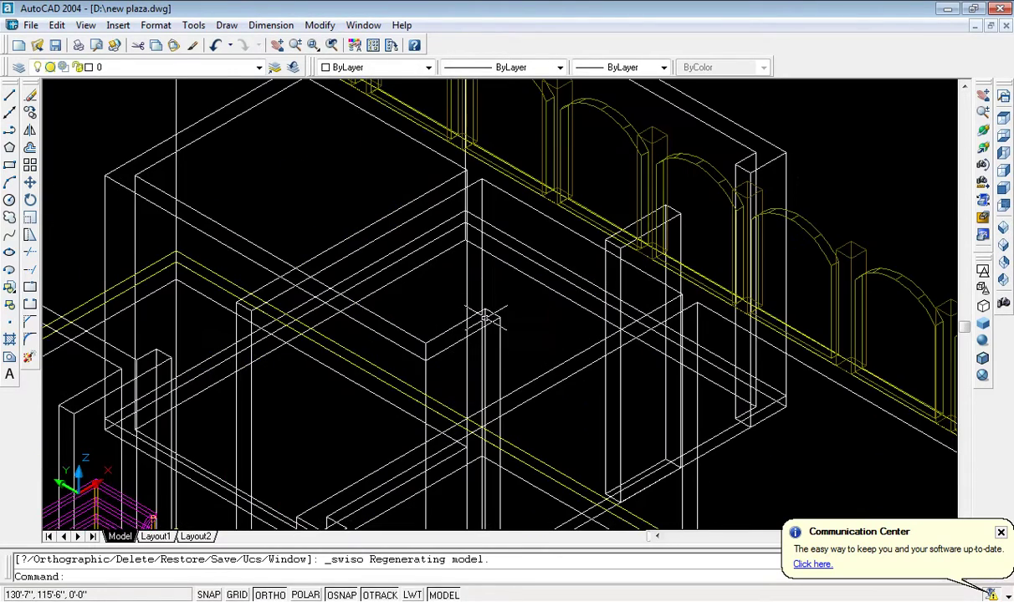
text(-VIEW)
key(Return)
text(BO)
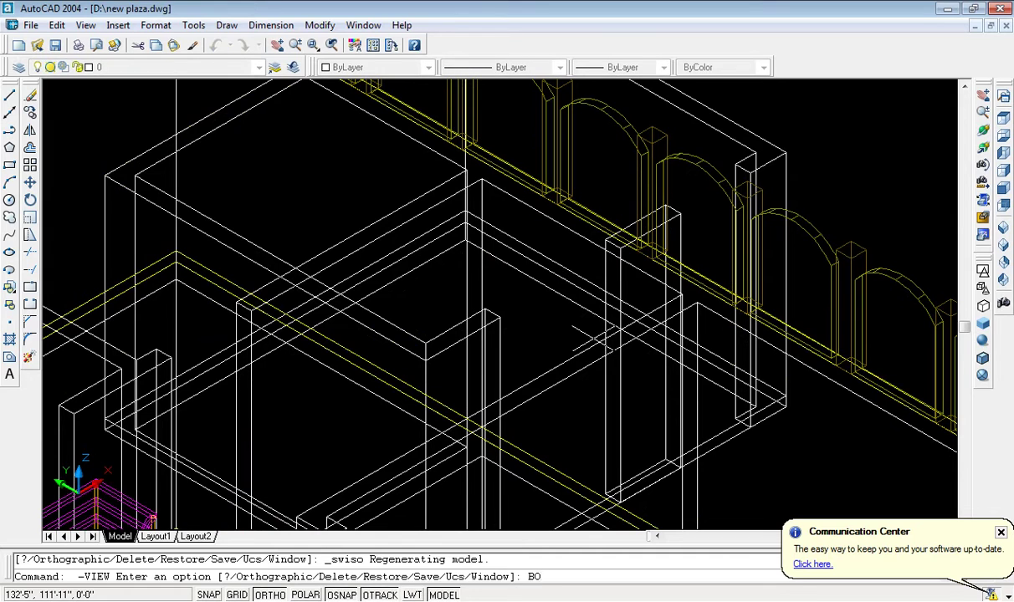
key(Return)
scroll(493, 320, up, 2)
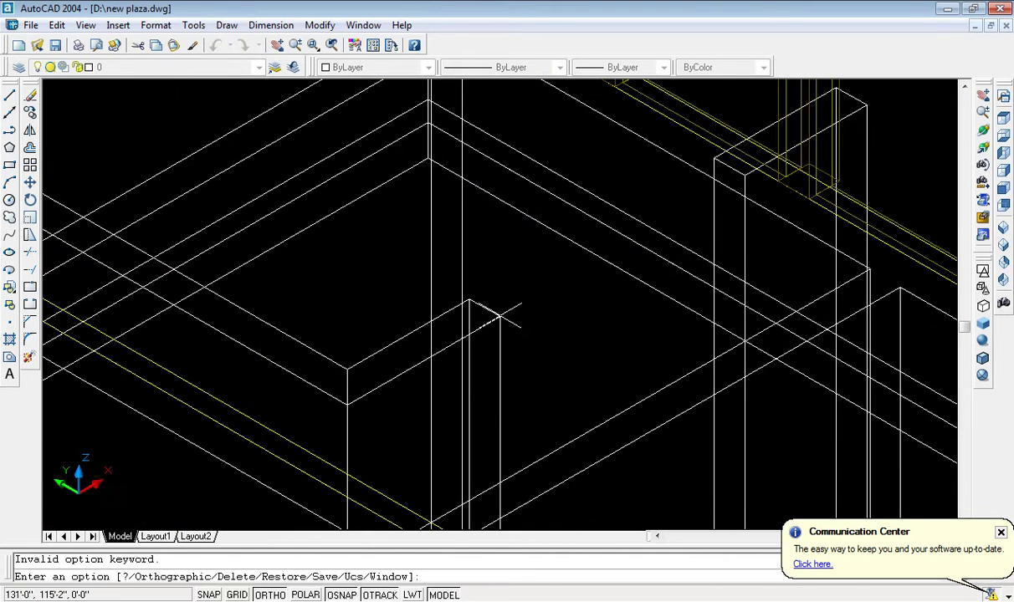
key(Escape)
text(BOX)
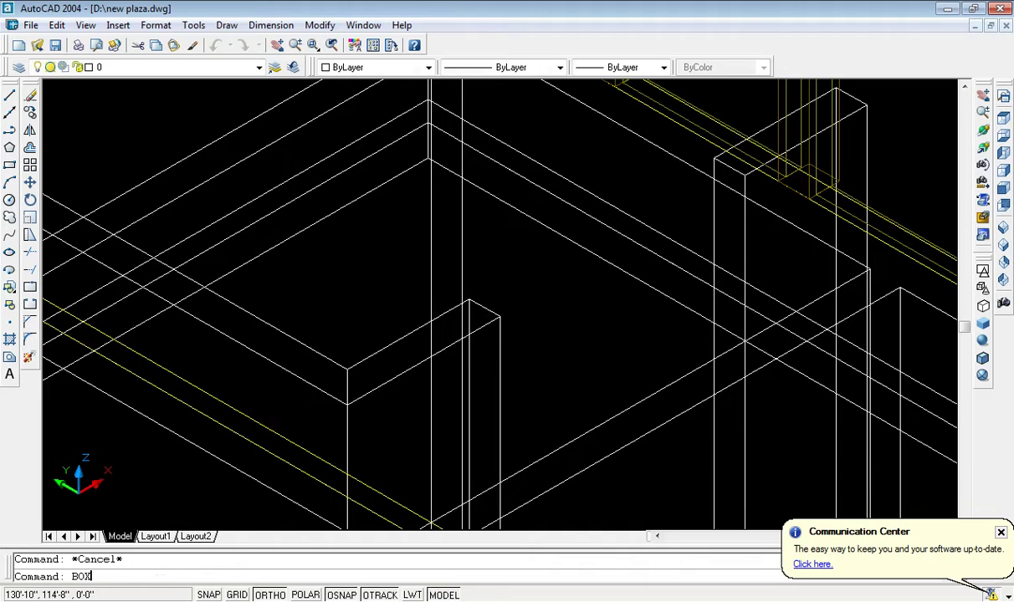
- Draw two lintel boxes between wall endpoints, each with height -4'
key(Return)
click(499, 317)
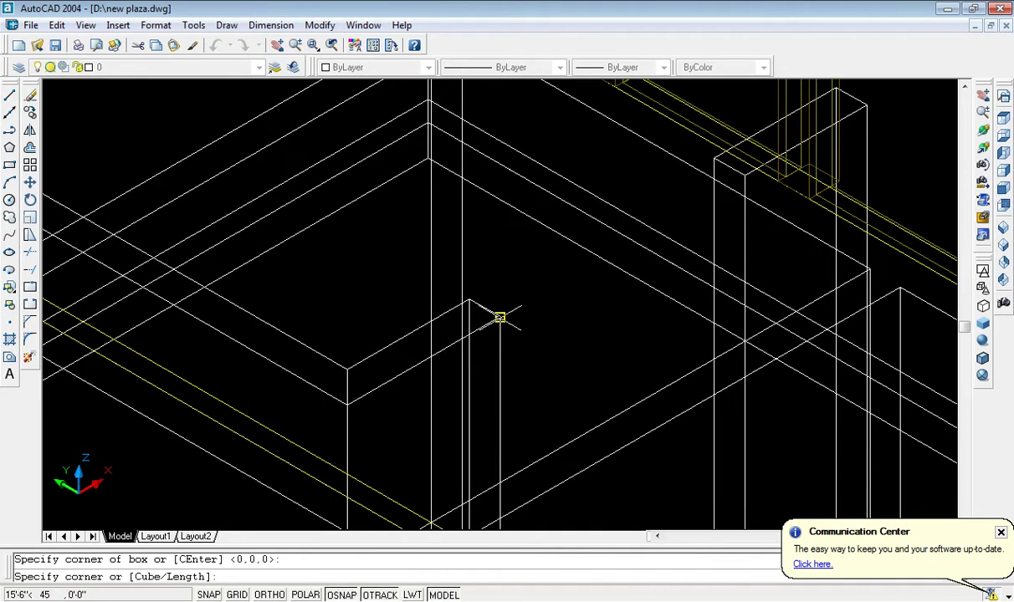
click(712, 157)
text(-4')
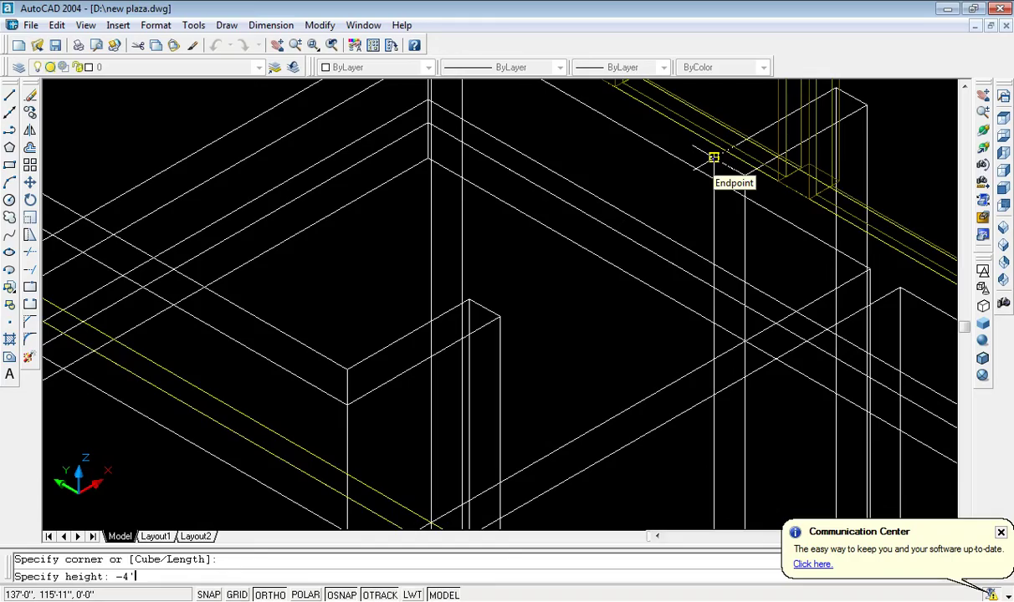
key(Return)
scroll(502, 301, down, 3)
scroll(502, 301, down, 2)
scroll(502, 301, up, 2)
scroll(502, 301, up, 2)
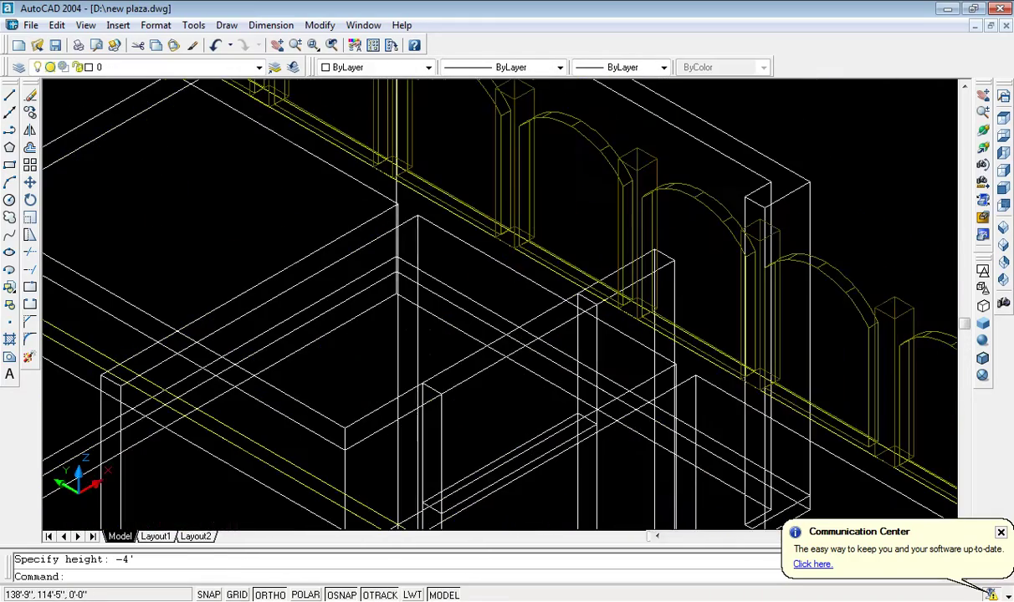
right_click(628, 241)
click(661, 249)
click(673, 260)
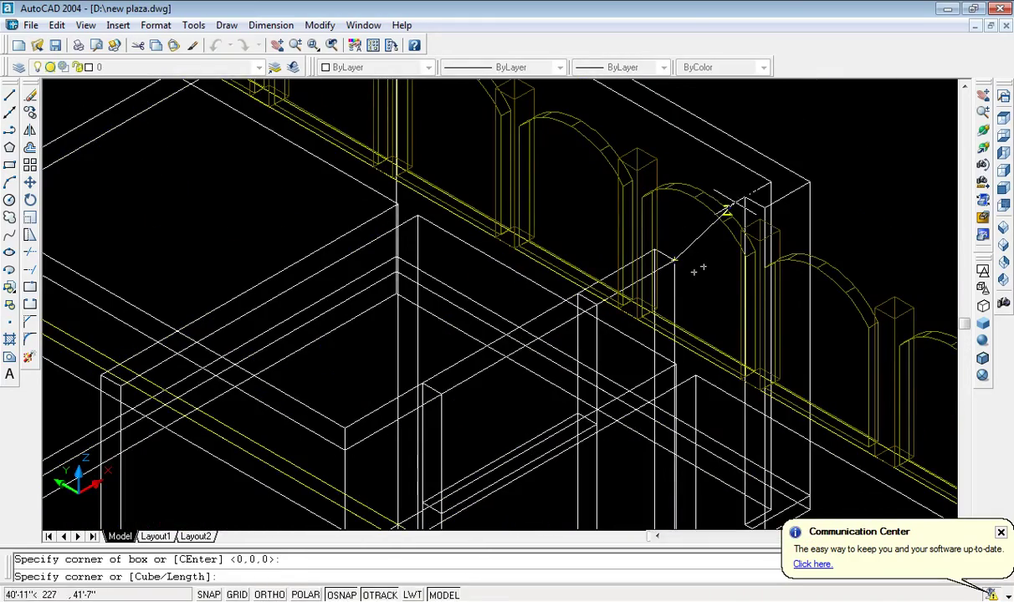
click(744, 196)
text(-4)
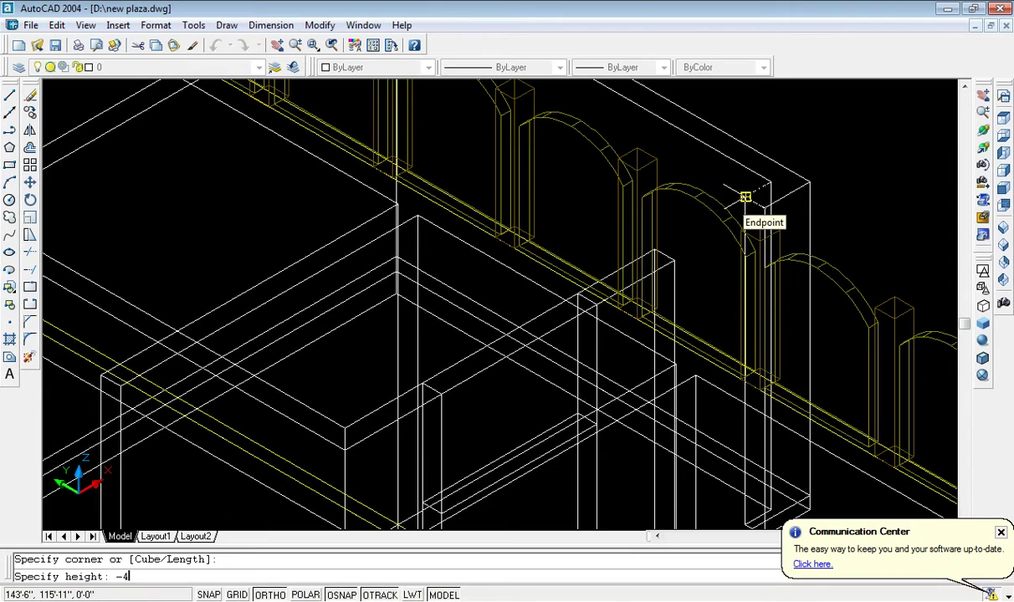
key(Return)
- Draw the third lintel box across the next wall opening with height 3'
middle_drag(719, 242, 687, 185)
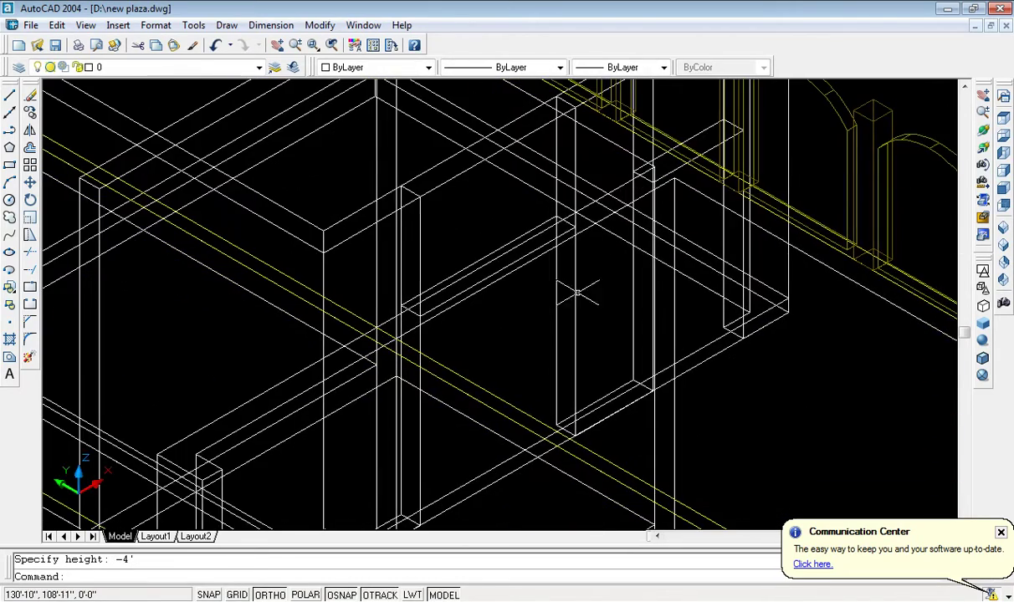
mouse_move(578, 347)
middle_down()
mouse_move(551, 314)
mouse_move(584, 248)
middle_up()
right_click(535, 256)
click(569, 266)
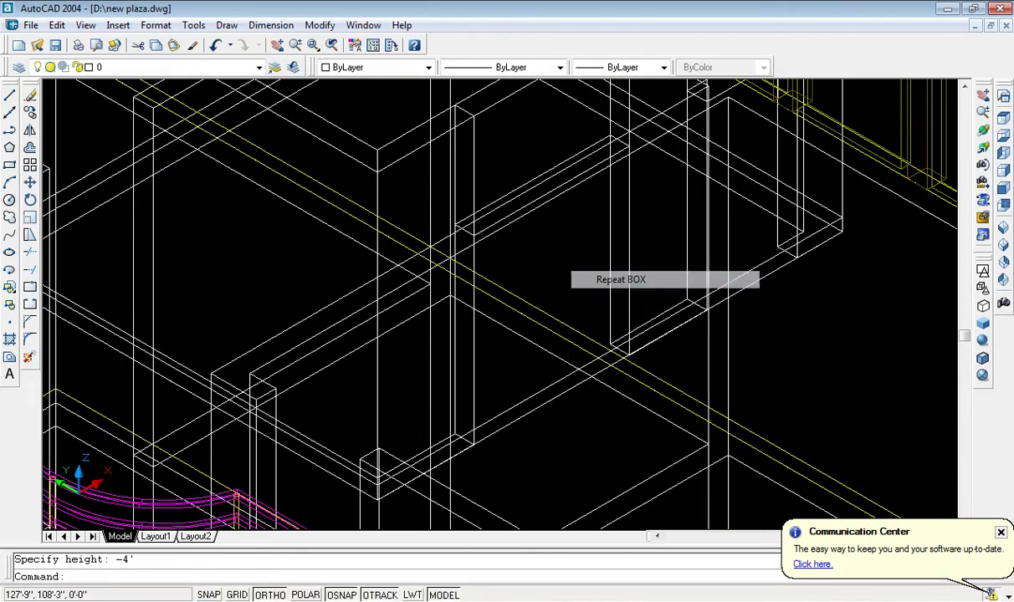
click(473, 444)
click(610, 344)
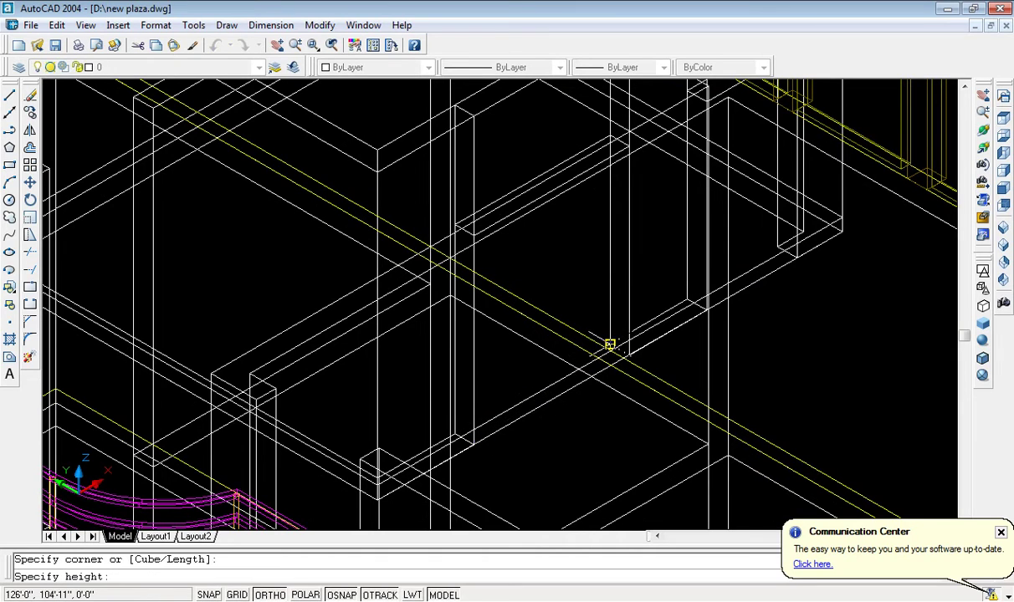
text(3)
key(Return)
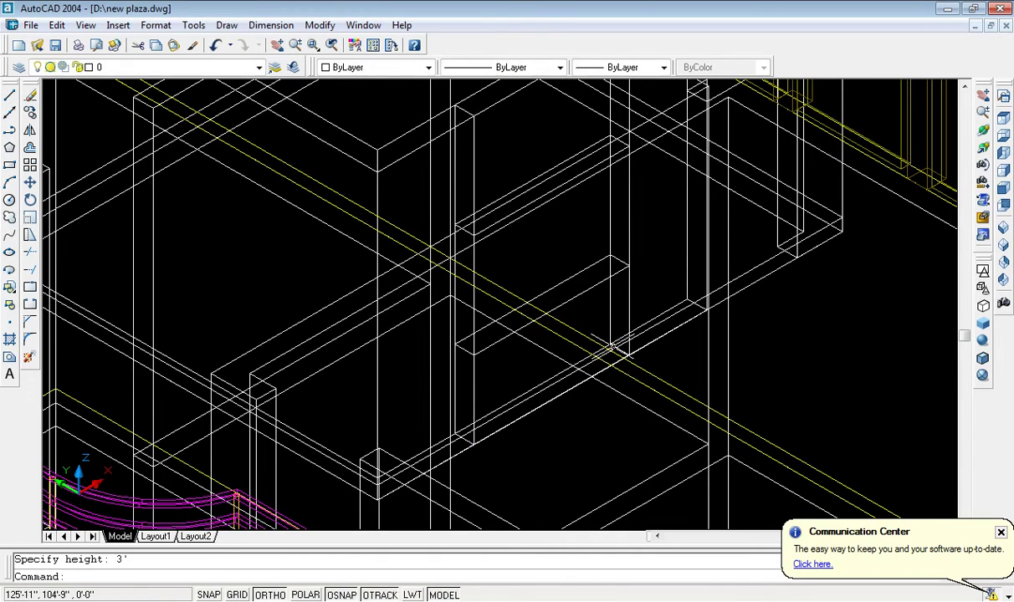
scroll(609, 343, down, 5)
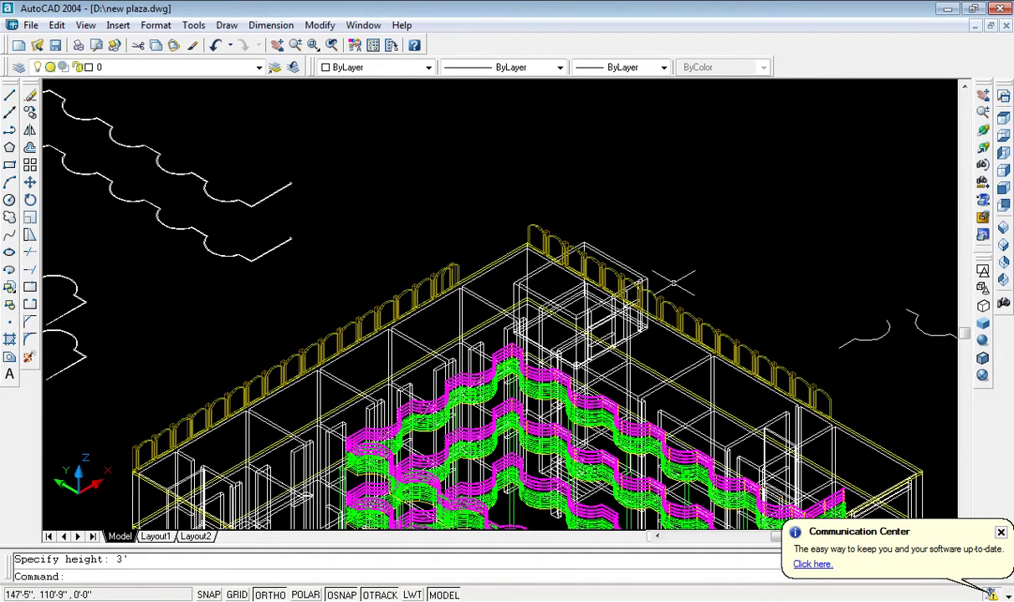
- In Front view, move the thin slab up 11' onto the small room
click(1004, 188)
scroll(527, 335, up, 4)
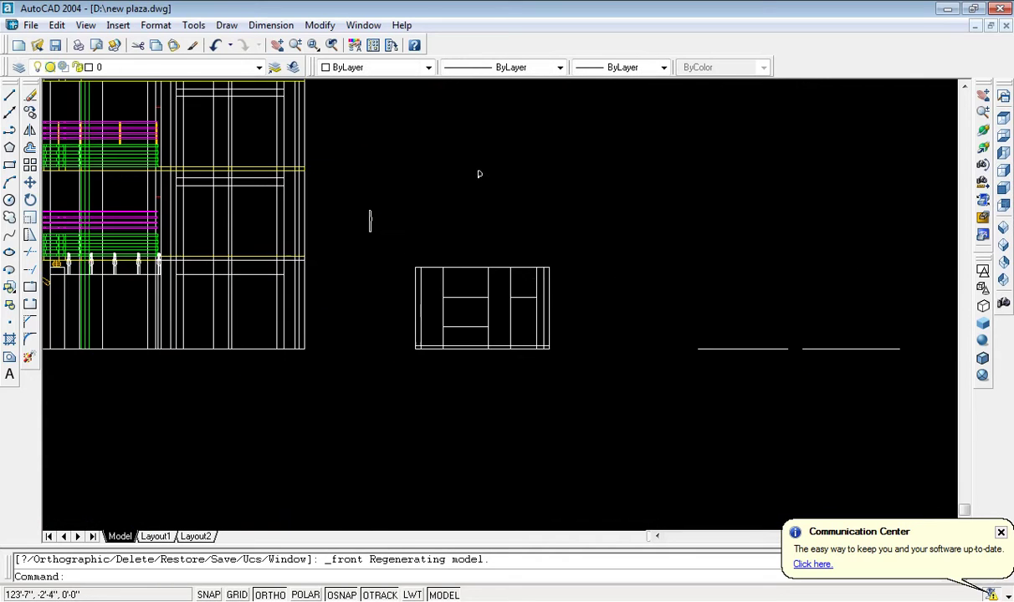
text(m)
key(Return)
click(550, 326)
key(Return)
click(504, 329)
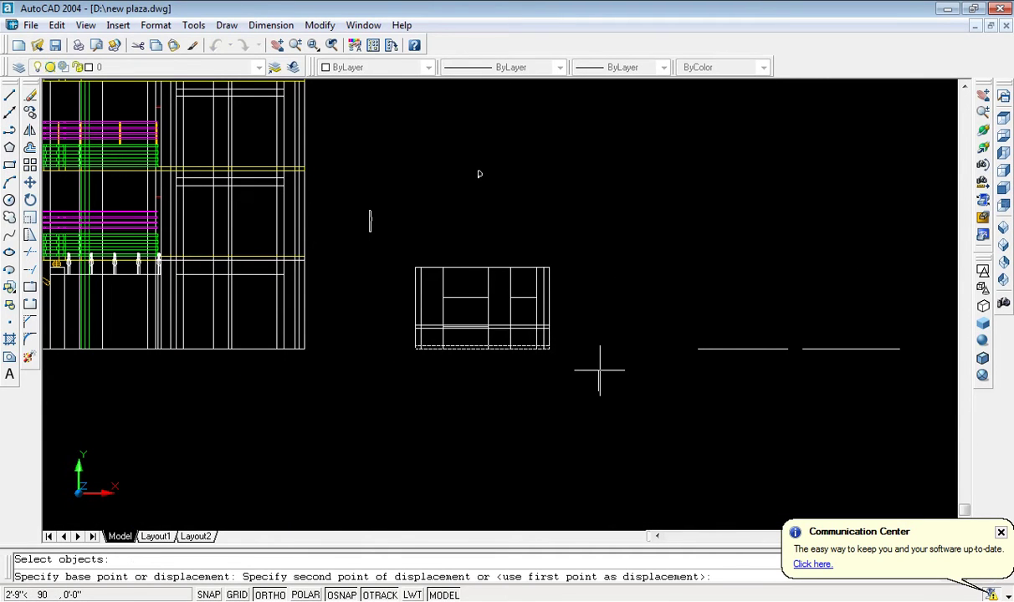
text(11')
key(Return)
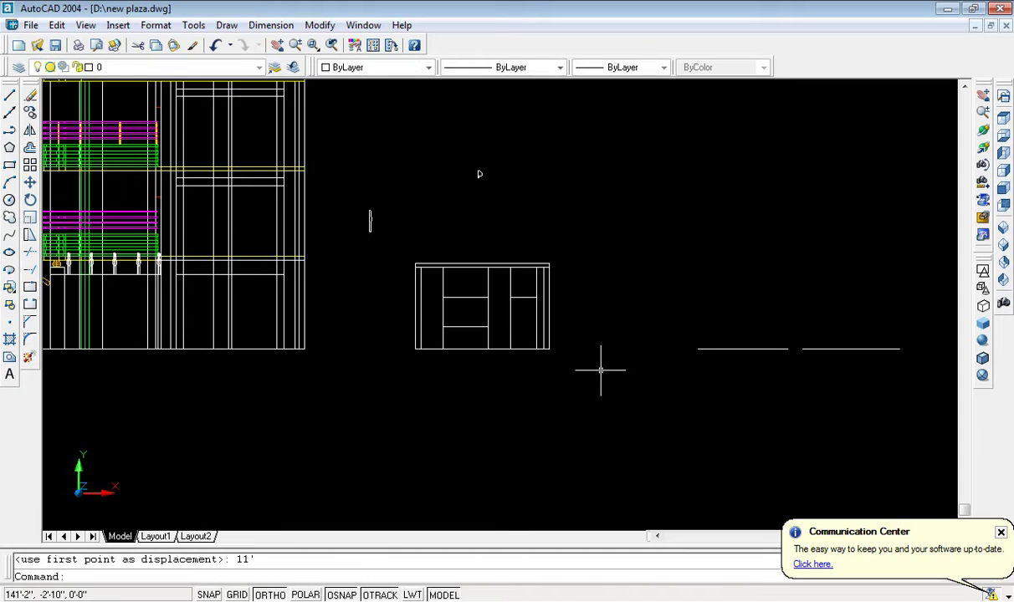
- Colour the small room Color 46 and return to the Top view
click(607, 247)
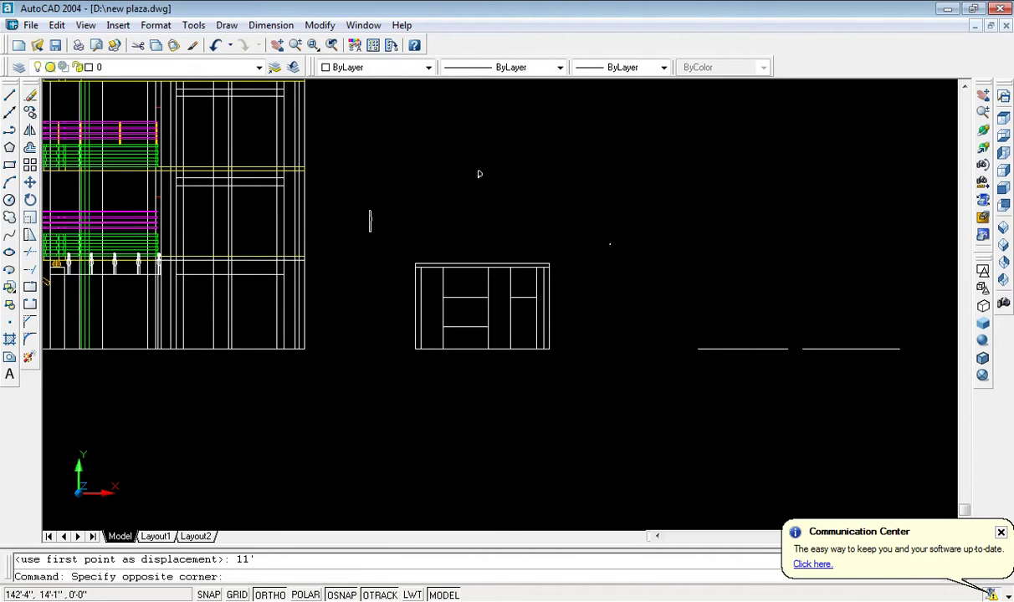
click(395, 360)
click(387, 69)
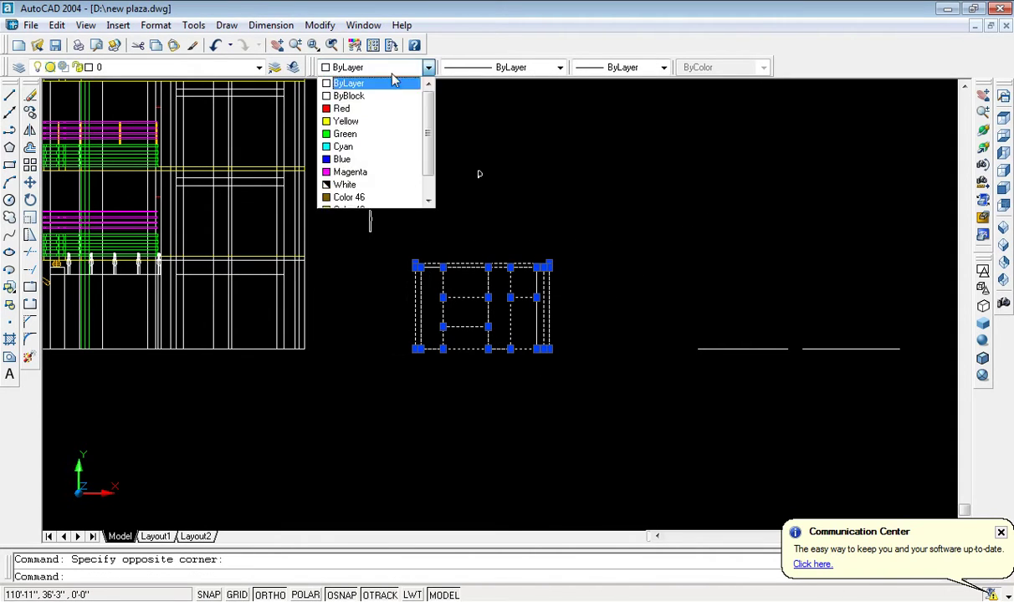
click(344, 199)
key(Escape)
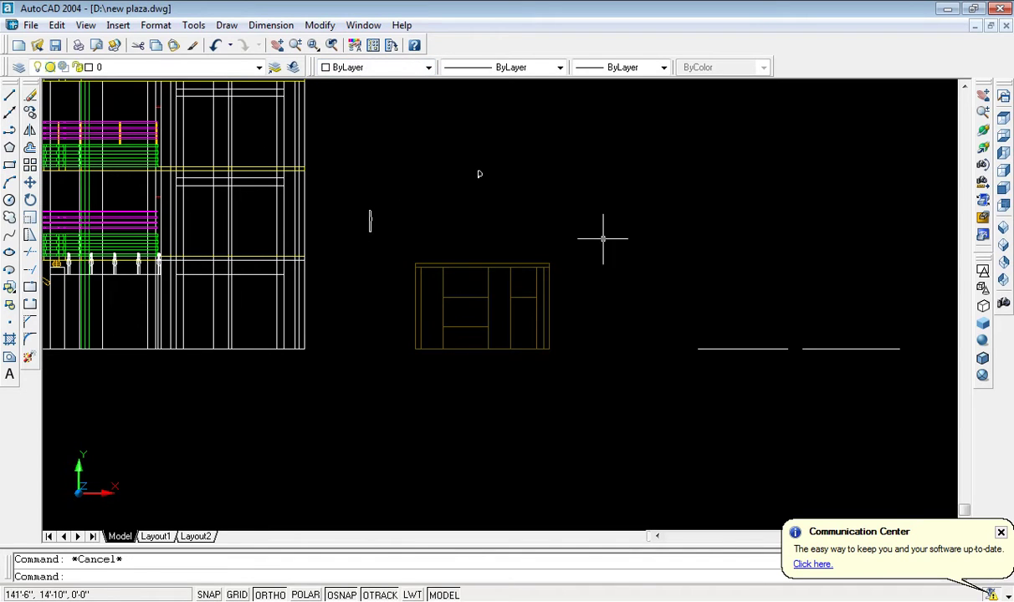
click(1004, 120)
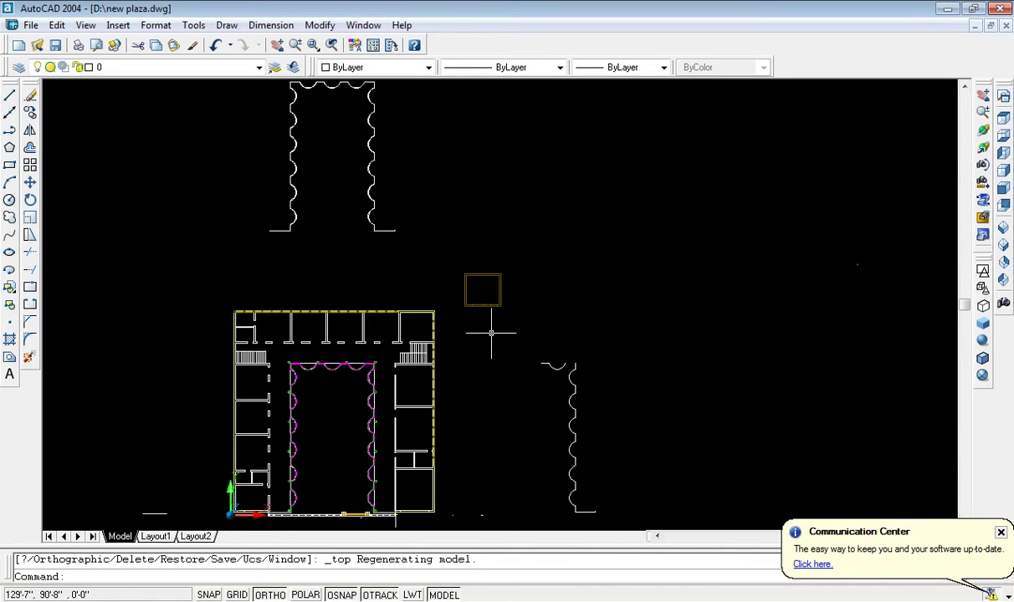
- Move the small room down below its old position, nearer the building
scroll(494, 335, up, 5)
text(m)
key(Return)
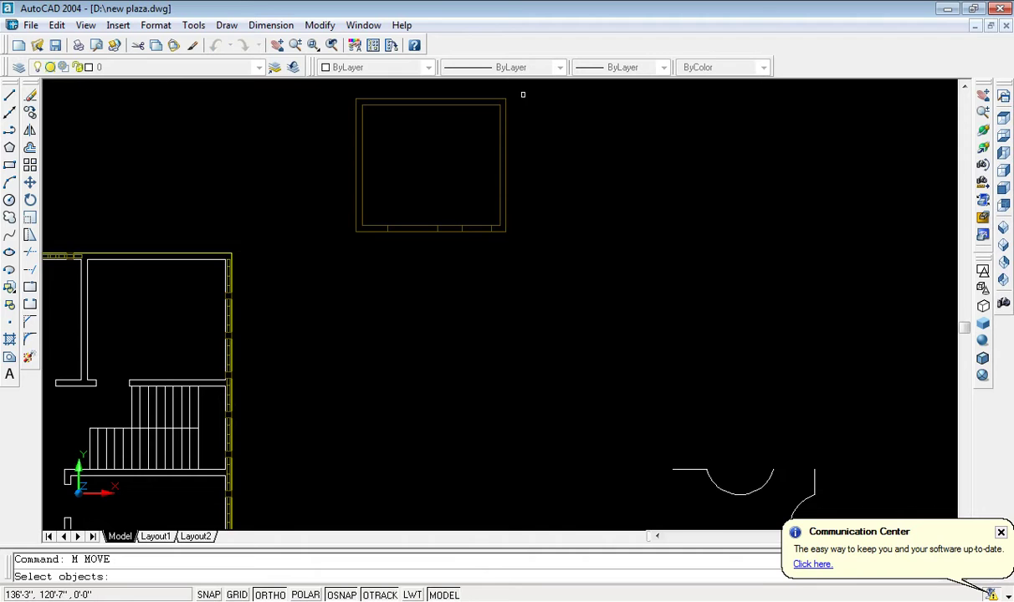
click(523, 94)
click(468, 140)
key(Return)
click(485, 324)
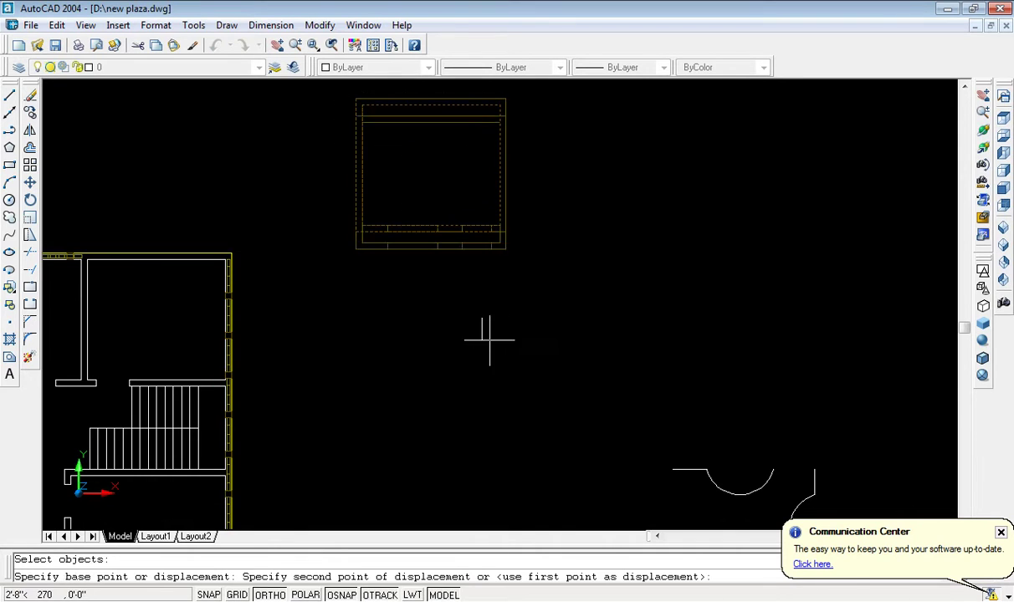
click(482, 471)
middle_drag(482, 471, 692, 452)
- Move the room again, snapping its corner into the building corner beside the stairs
text(m)
key(Return)
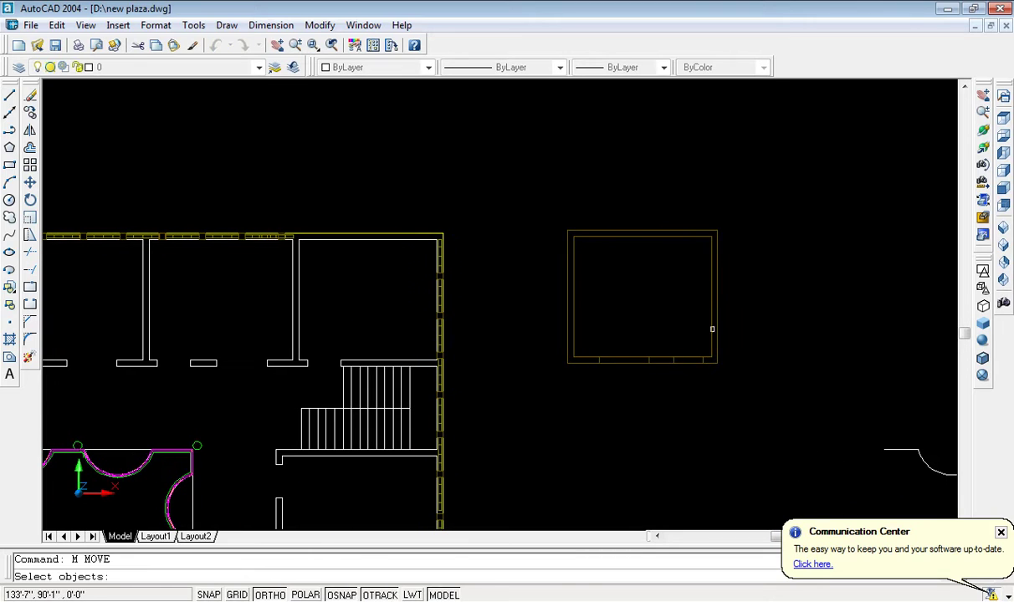
click(782, 360)
click(582, 182)
key(Return)
click(568, 232)
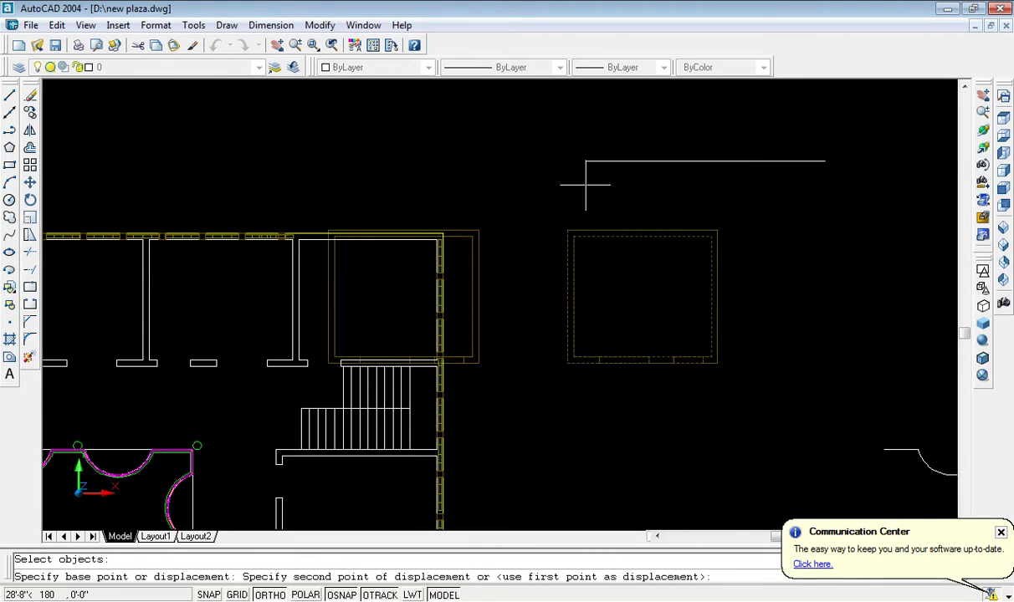
middle_drag(586, 184, 750, 185)
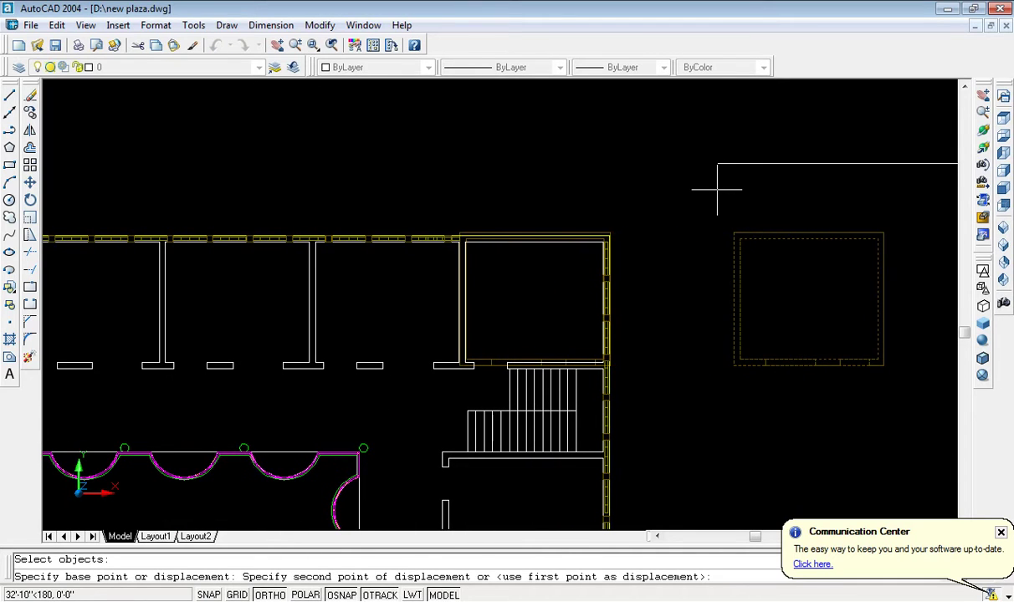
click(468, 339)
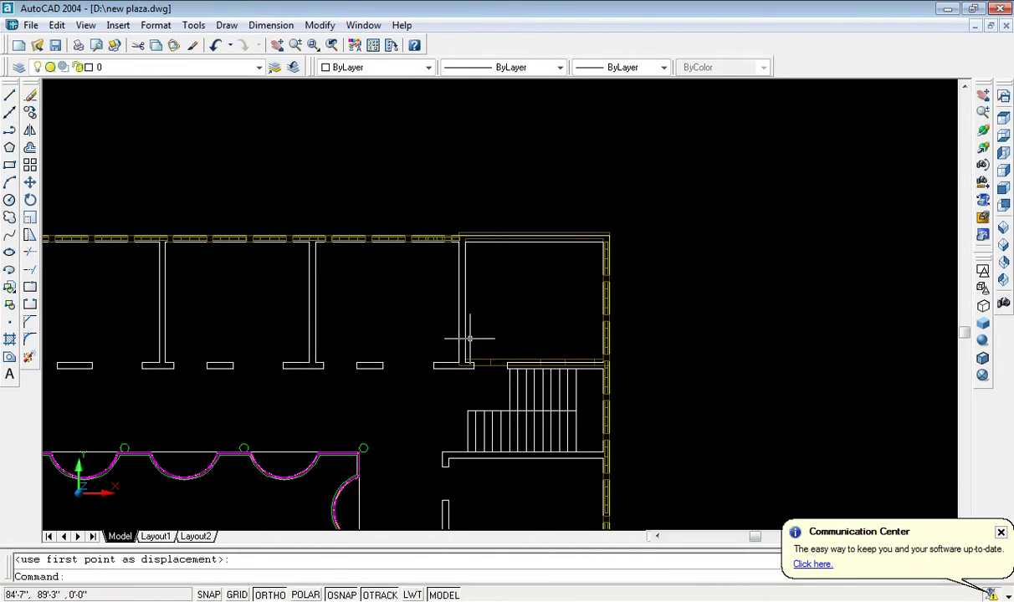
scroll(465, 362, up, 5)
scroll(457, 363, up, 3)
scroll(508, 362, down, 8)
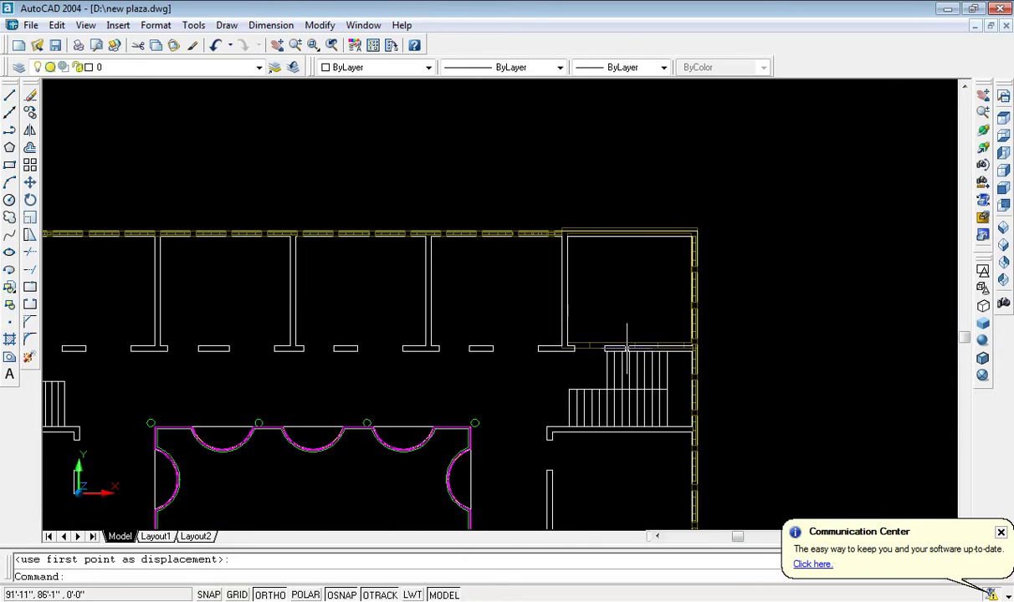
text(M)
- Window-select the six lower-wall and lintel pieces for a move and set its base point
key(Return)
scroll(654, 345, up, 6)
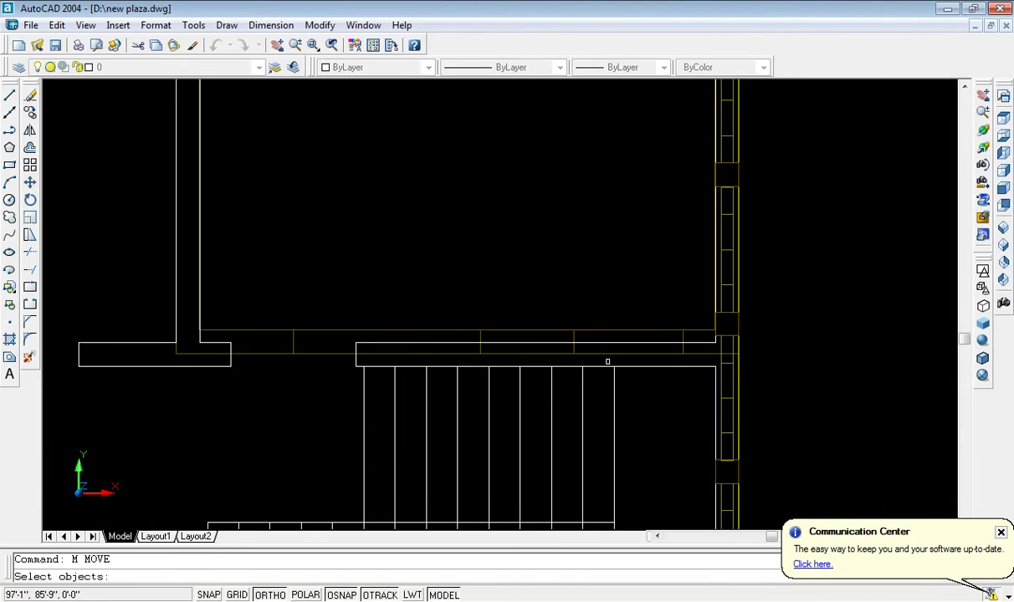
click(691, 338)
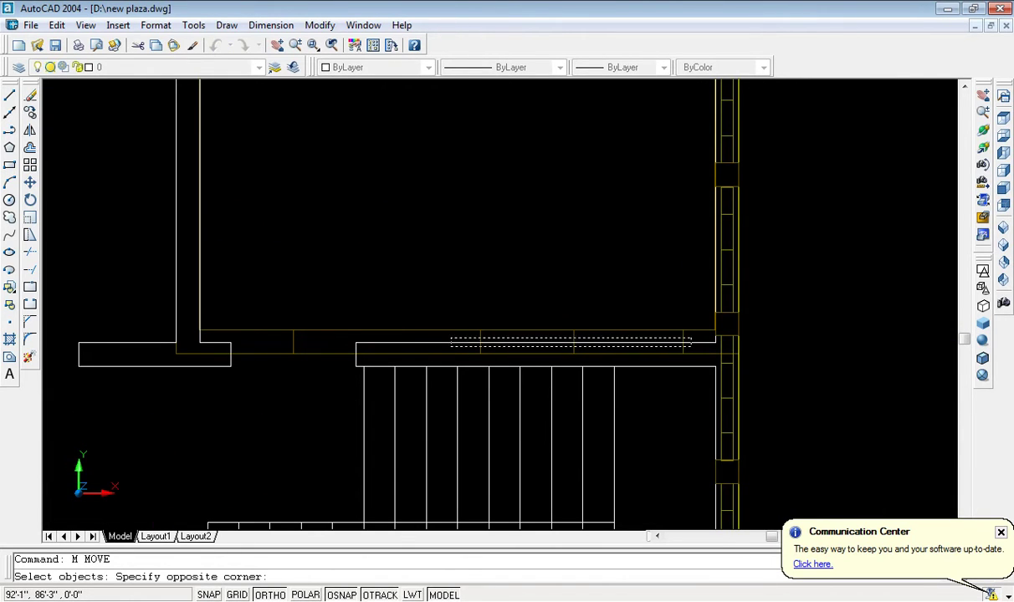
click(259, 339)
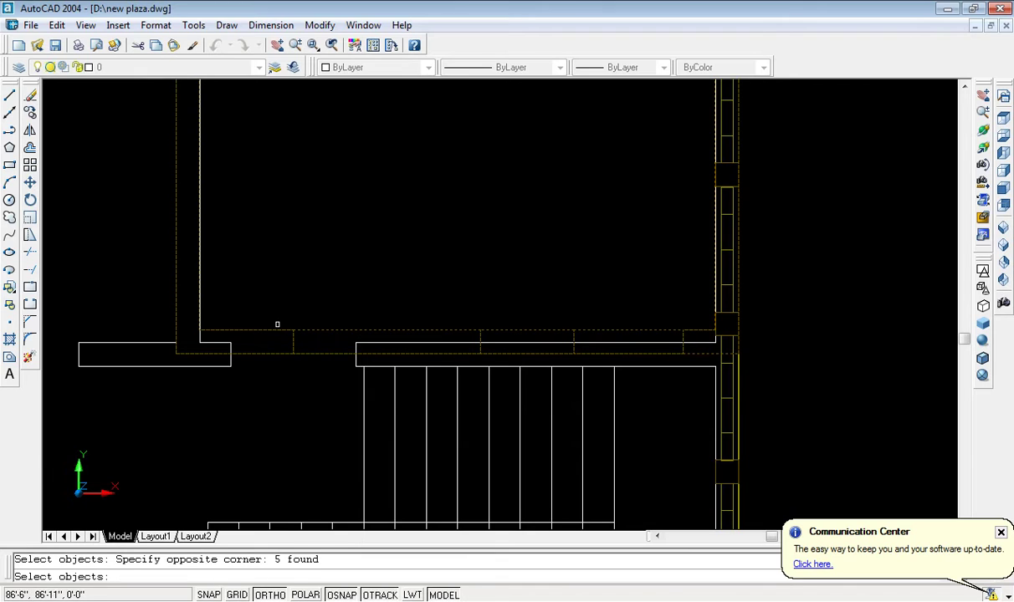
click(293, 293)
click(285, 362)
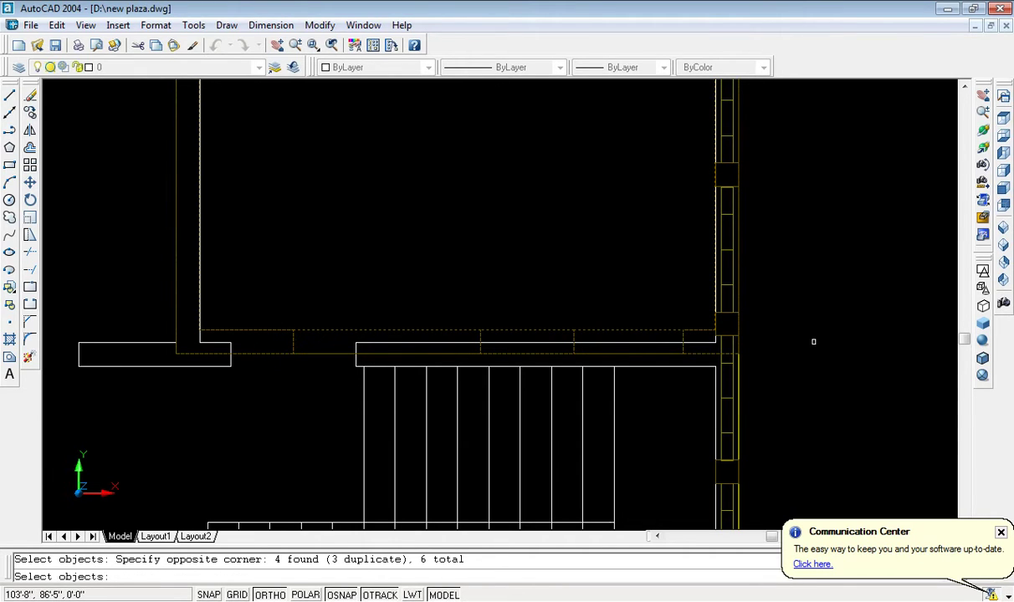
key(Return)
click(817, 314)
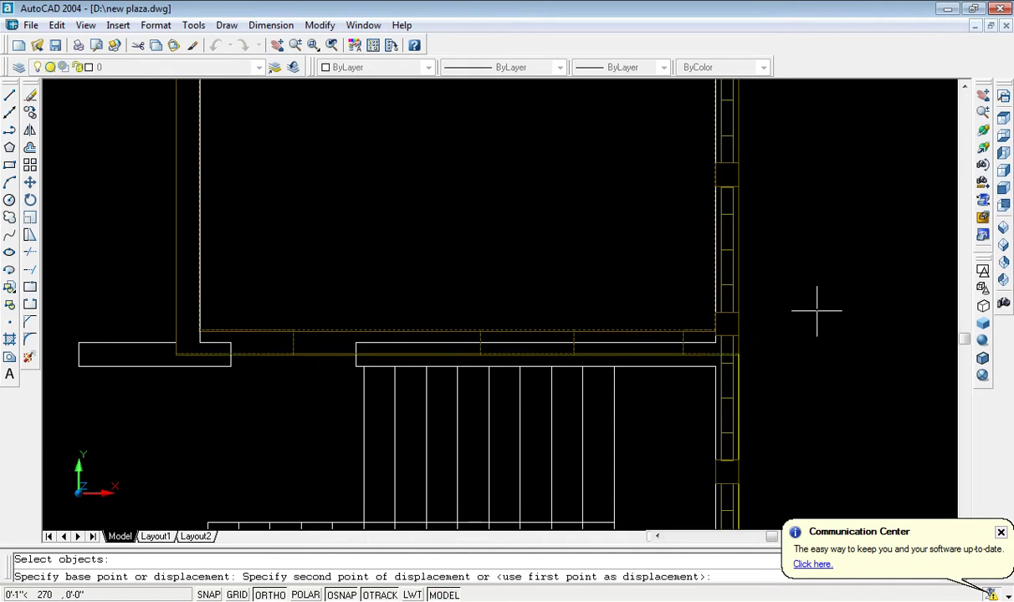
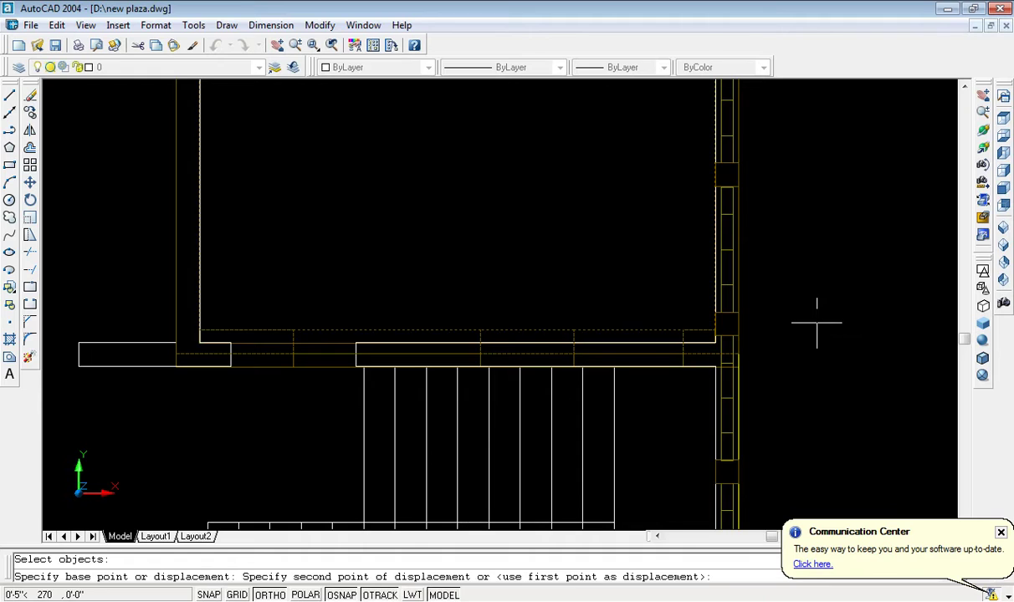
- Move the first group of corner wall pieces, chosen with crossing windows, straight up into line
click(816, 322)
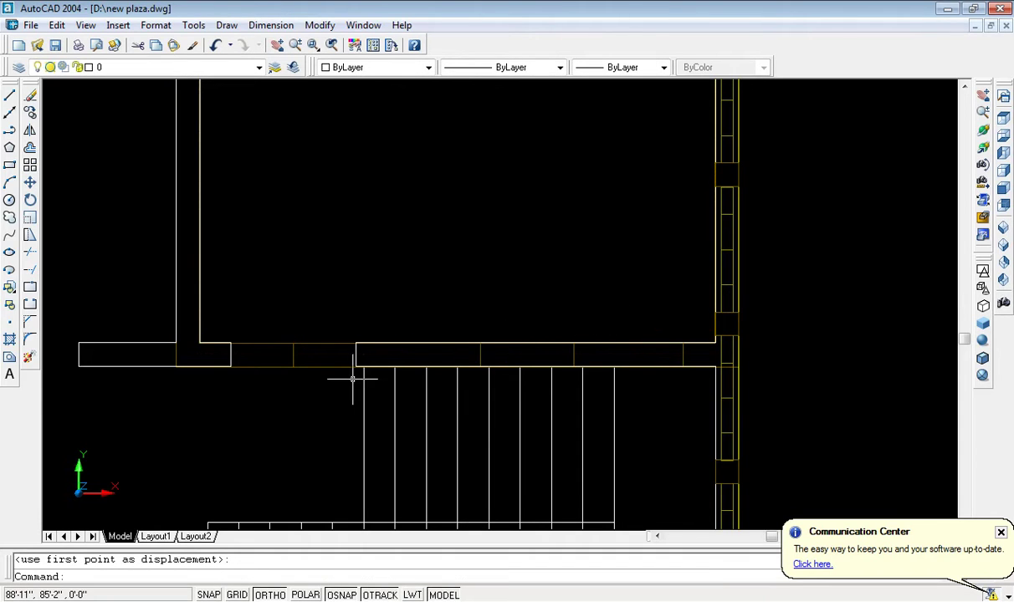
scroll(352, 379, up, 8)
scroll(417, 382, down, 4)
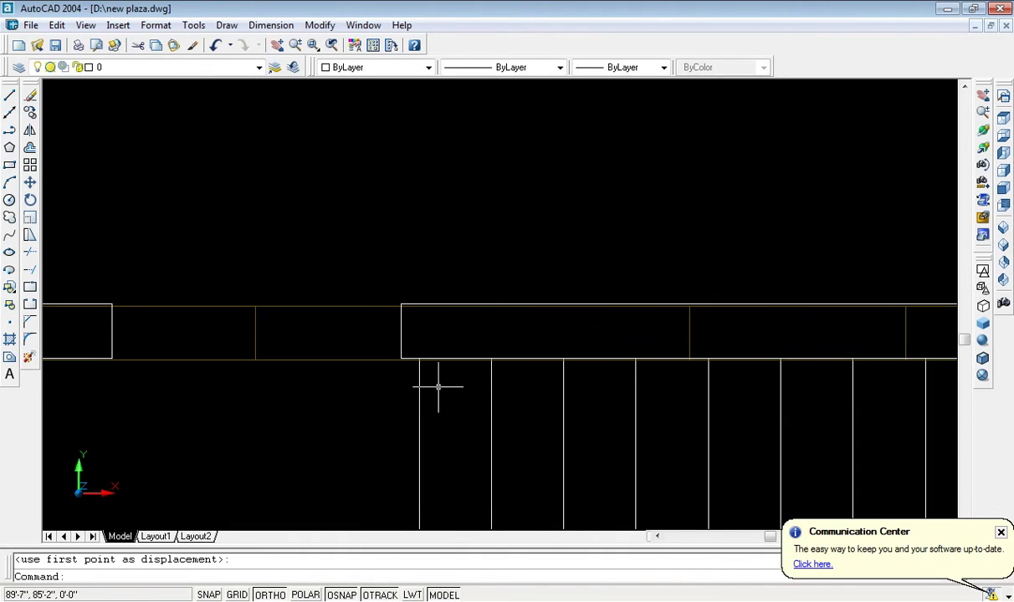
text(m)
key(Return)
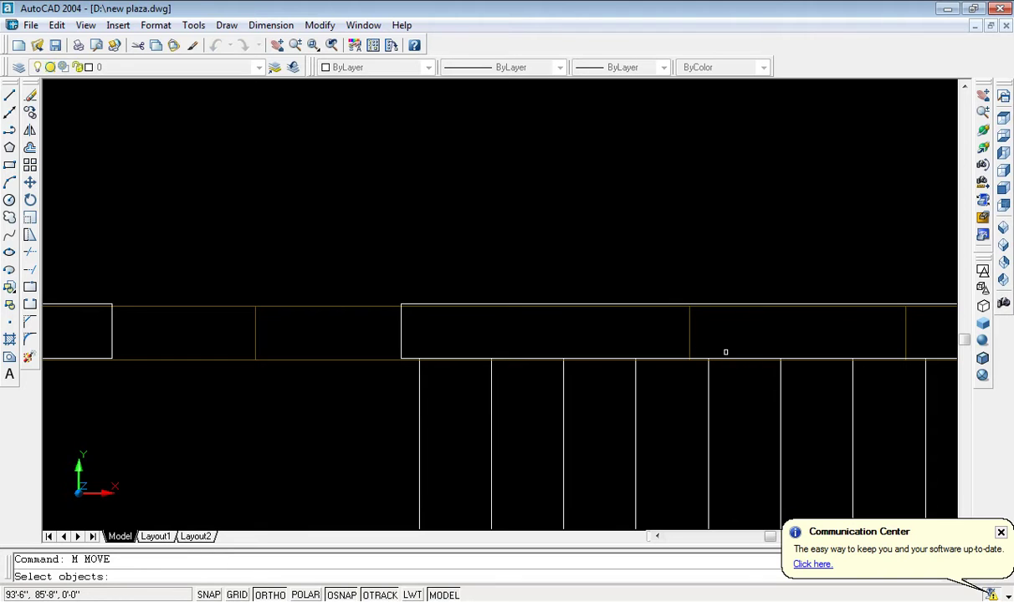
scroll(724, 351, down, 4)
middle_drag(914, 332, 719, 377)
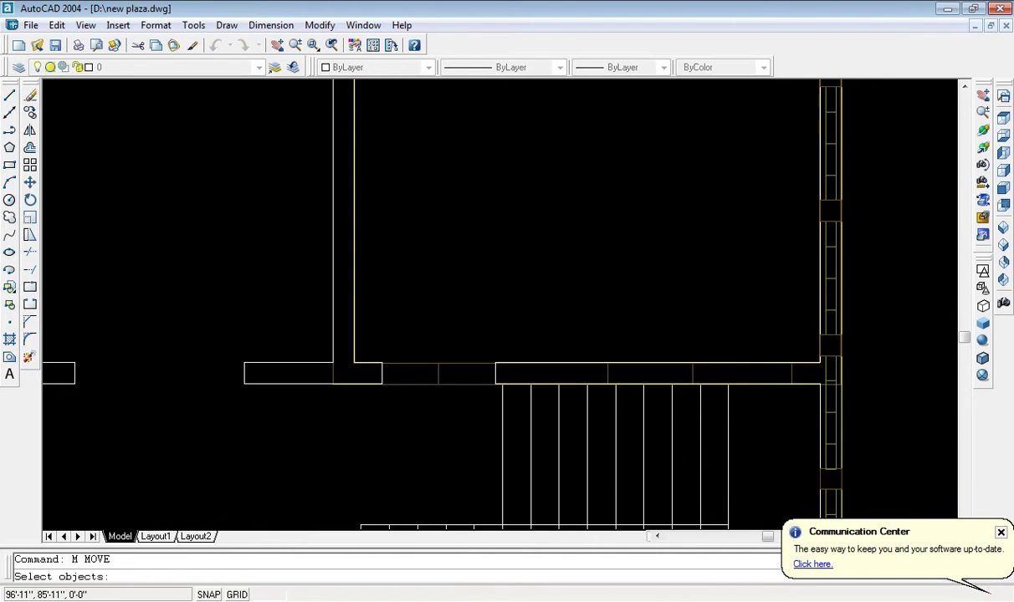
click(747, 375)
click(395, 374)
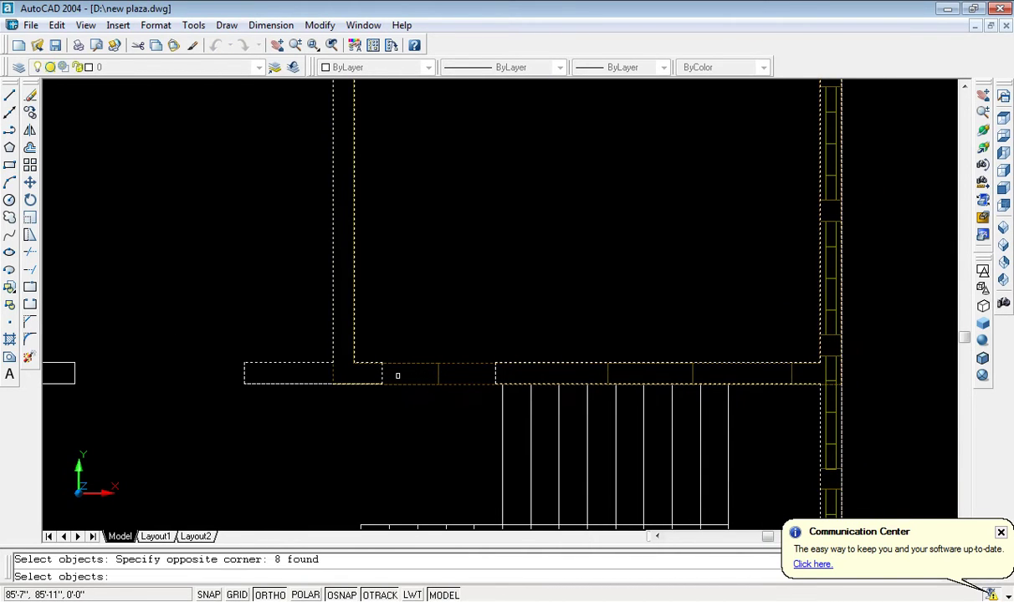
click(434, 345)
click(433, 453)
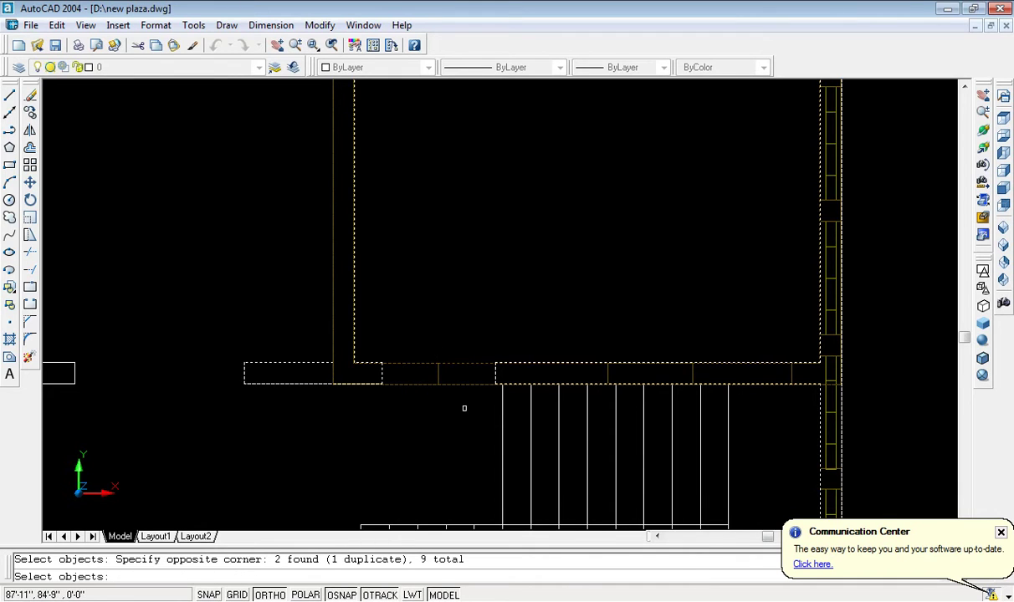
scroll(482, 398, up, 3)
scroll(482, 398, up, 5)
scroll(482, 398, up, 2)
key(Return)
click(507, 380)
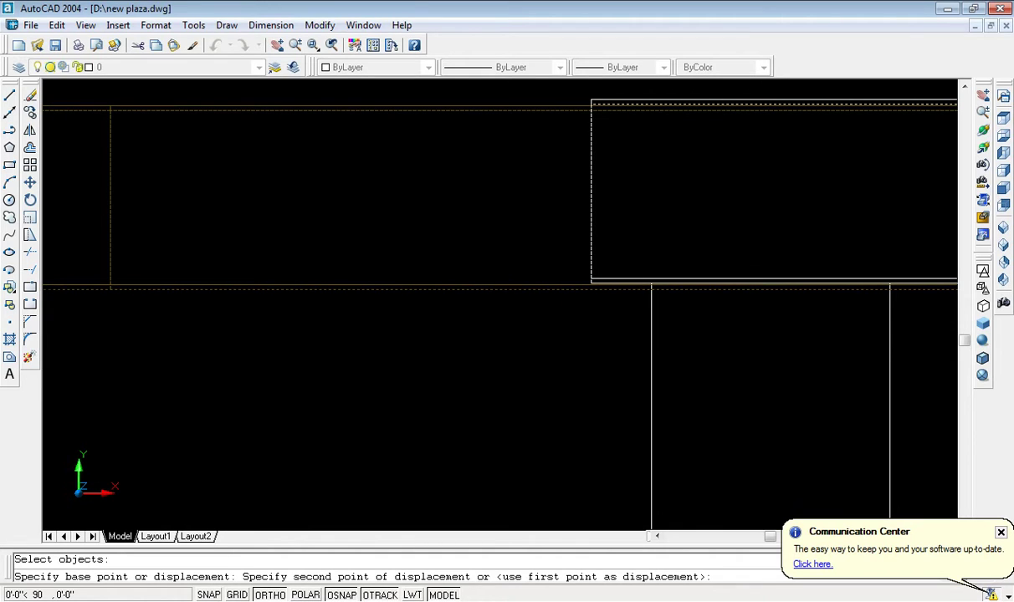
click(506, 381)
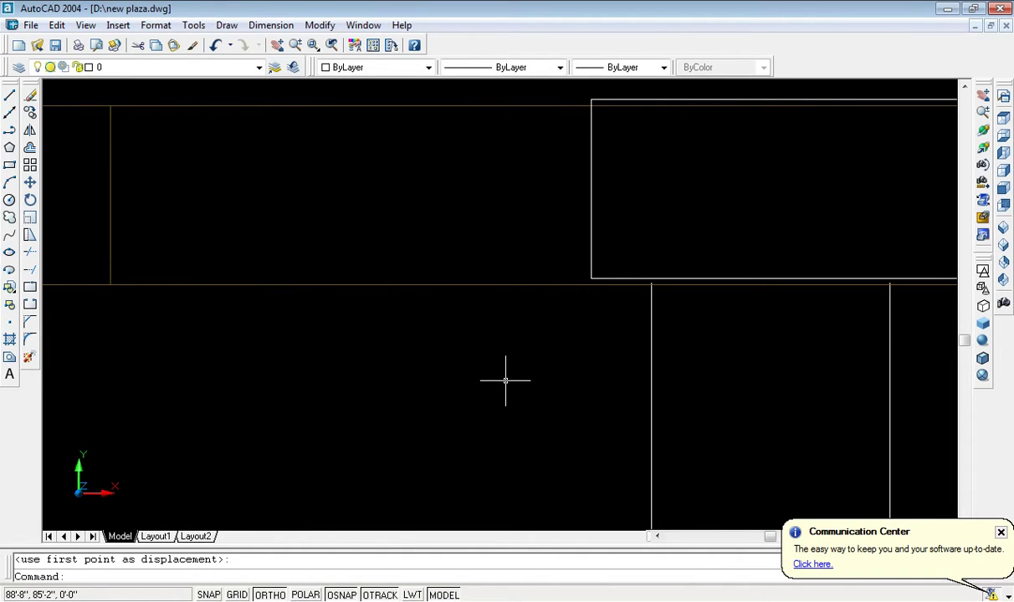
- Move the long and short wall rectangles plus the remaining corner pieces straight up
scroll(505, 381, down, 2)
scroll(506, 381, down, 2)
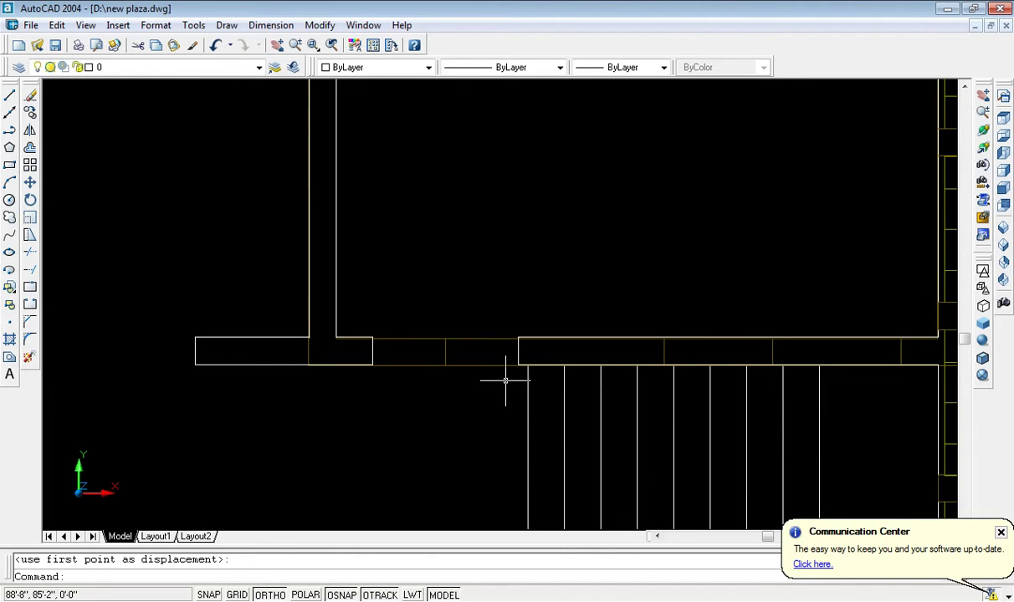
text(m)
key(Return)
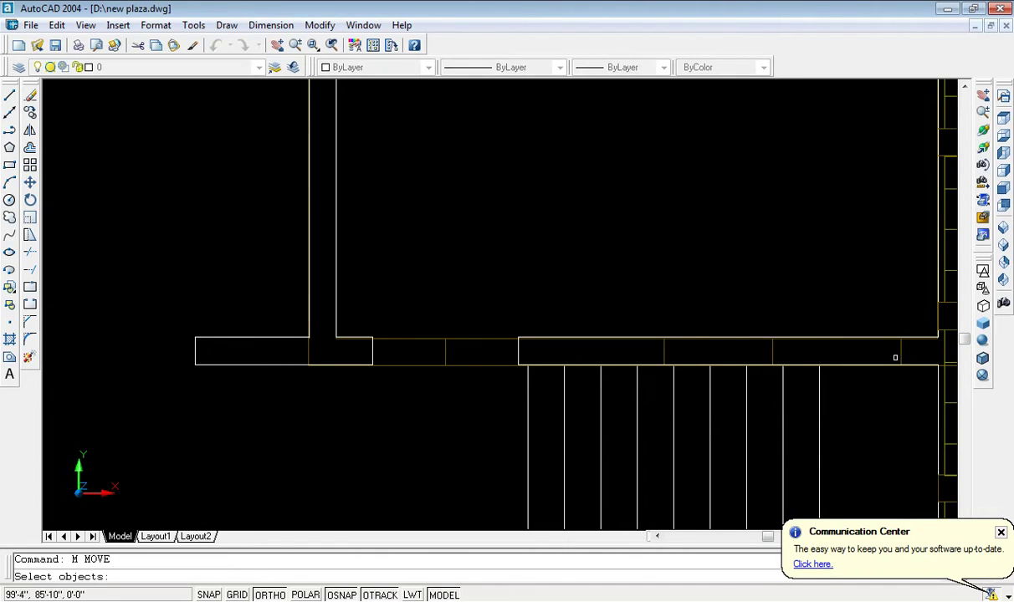
click(899, 351)
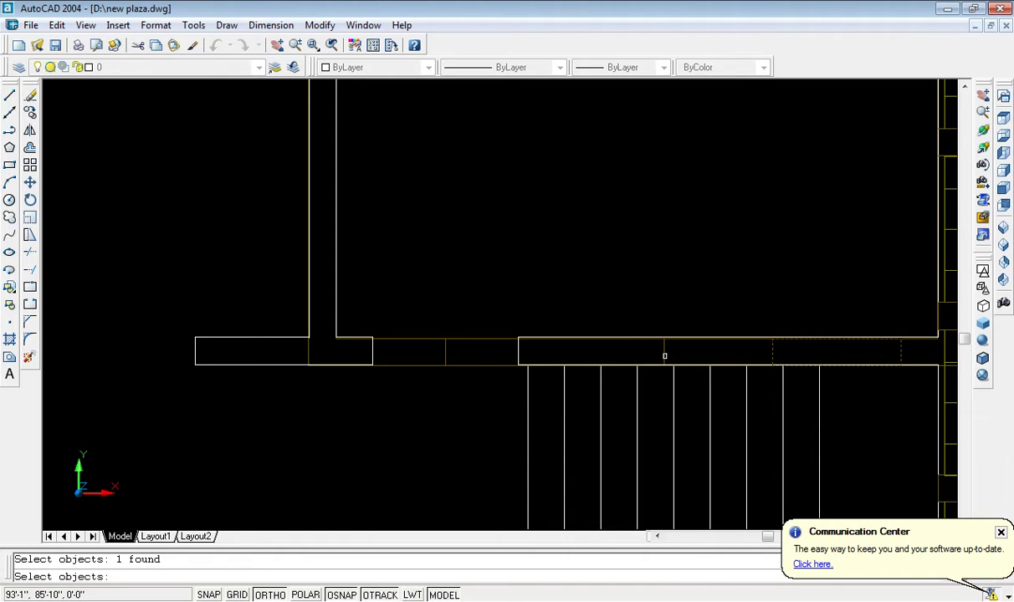
click(657, 356)
click(475, 332)
click(418, 374)
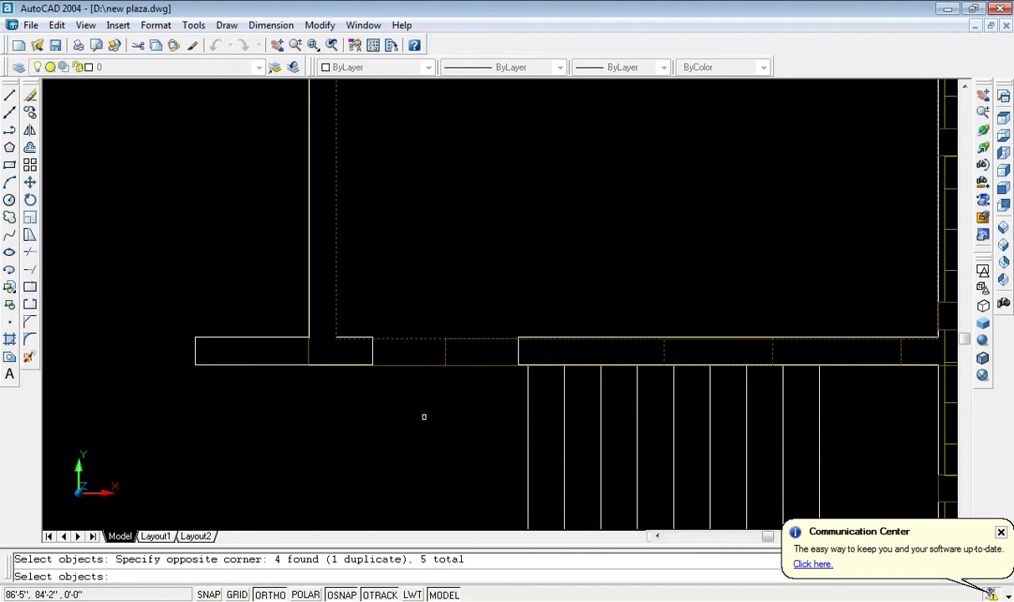
scroll(441, 374, up, 2)
scroll(598, 368, up, 2)
key(Return)
click(637, 384)
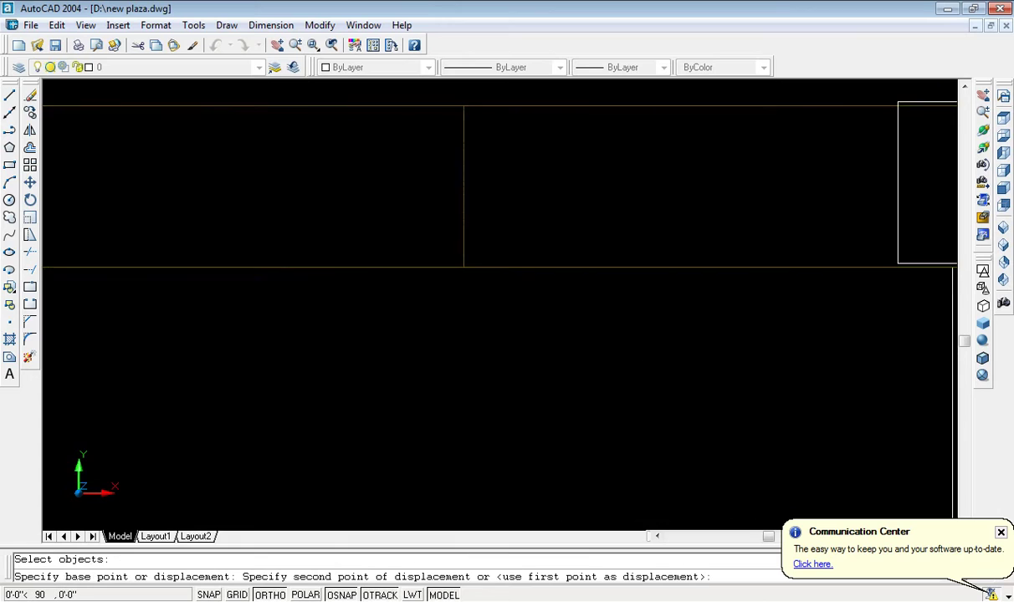
click(638, 376)
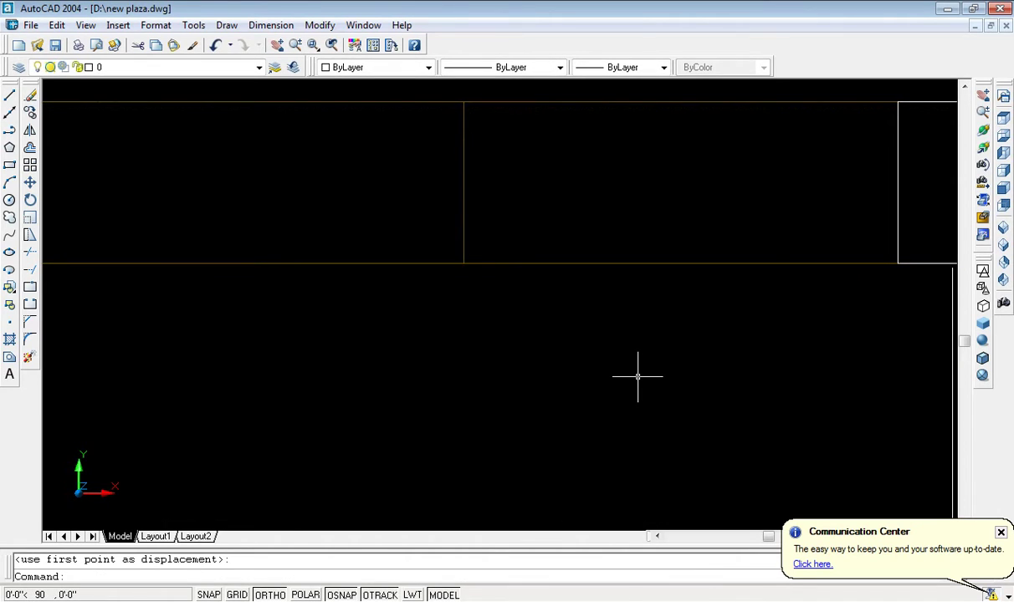
scroll(637, 376, down, 2)
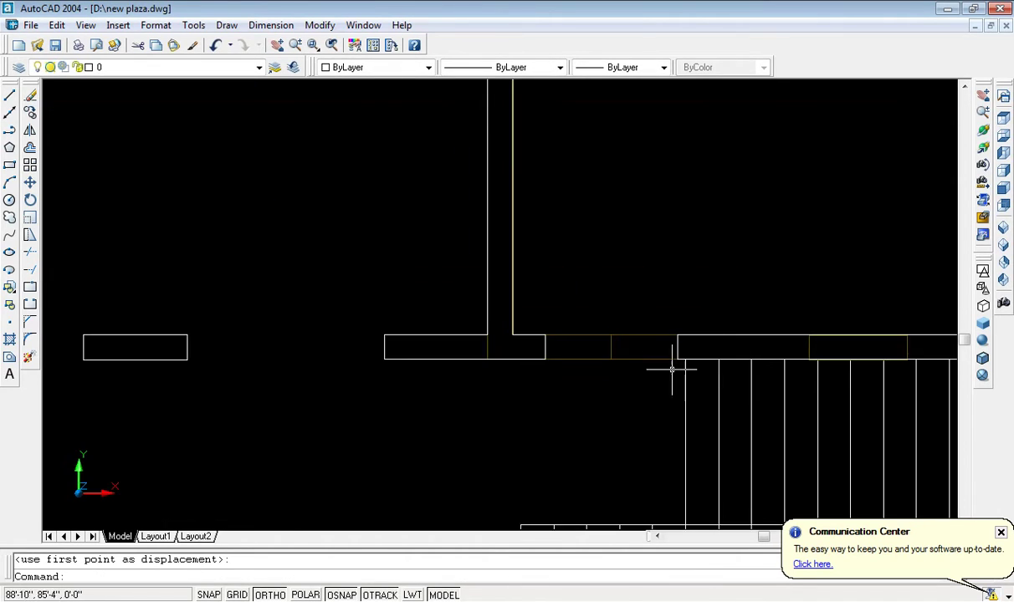
- Switch from SW Isometric to the Front elevation of the building
click(1004, 229)
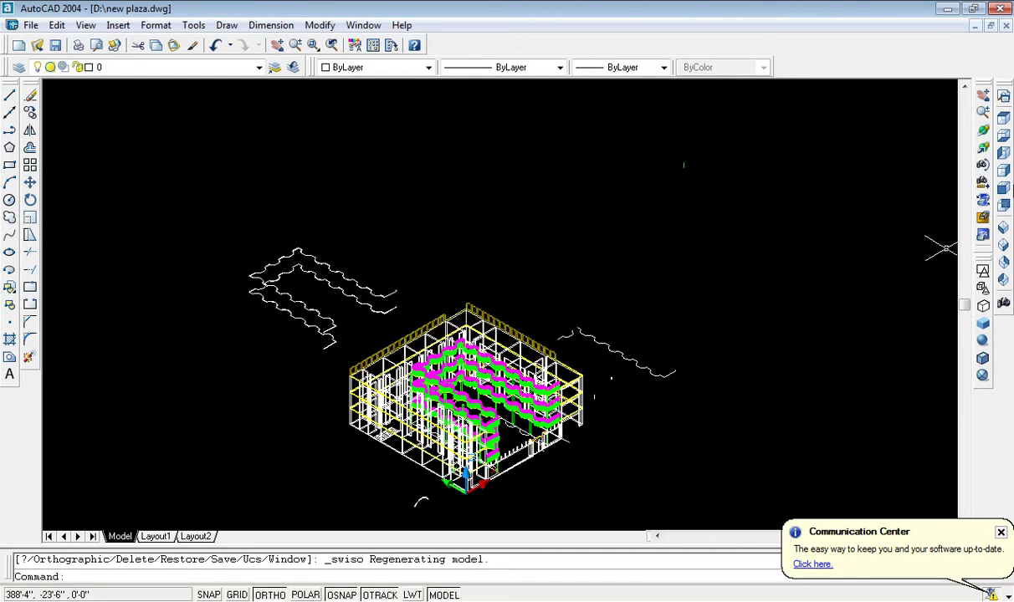
click(1004, 187)
scroll(461, 339, up, 4)
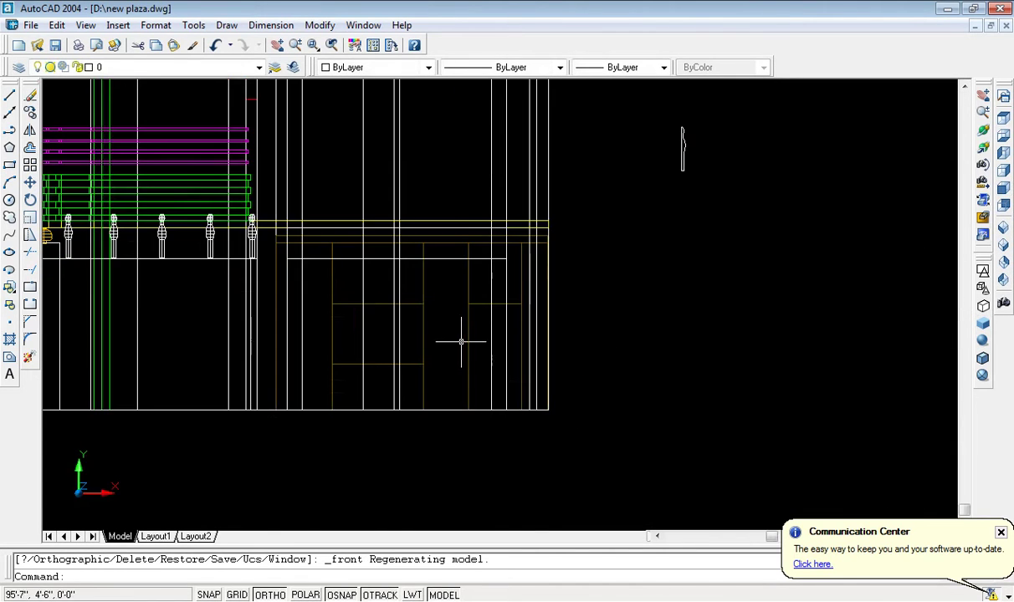
- Raise the rooftop room's rectangles and edge lines 36' up onto the roof
text(m)
key(Return)
click(380, 292)
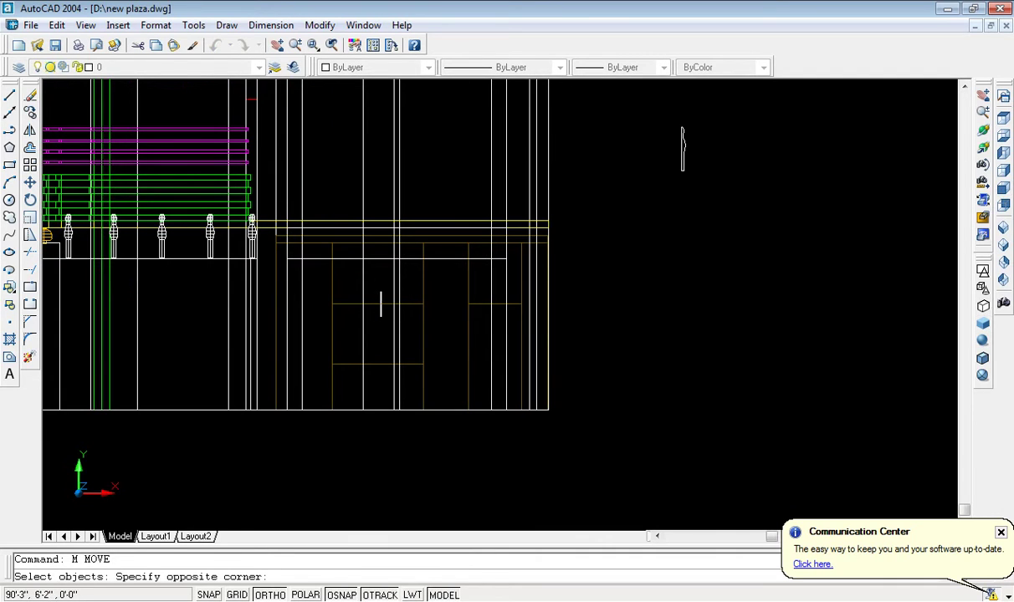
click(380, 306)
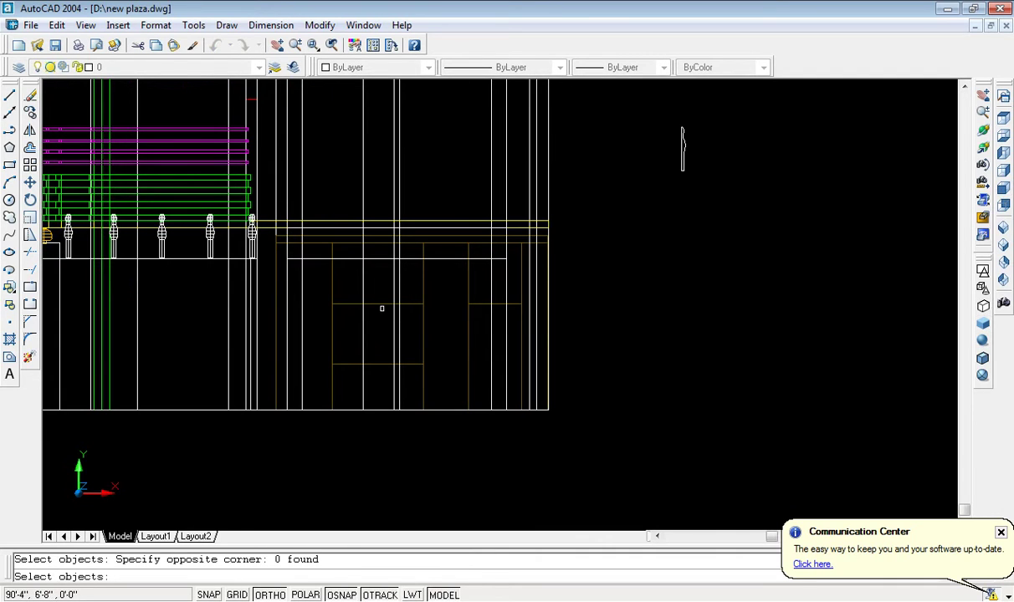
click(423, 329)
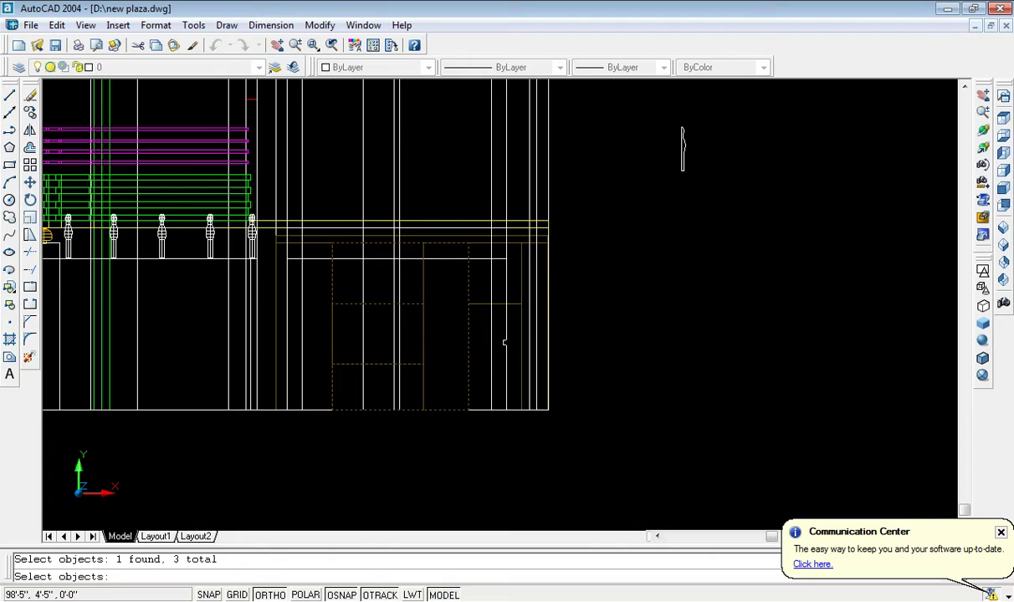
click(519, 330)
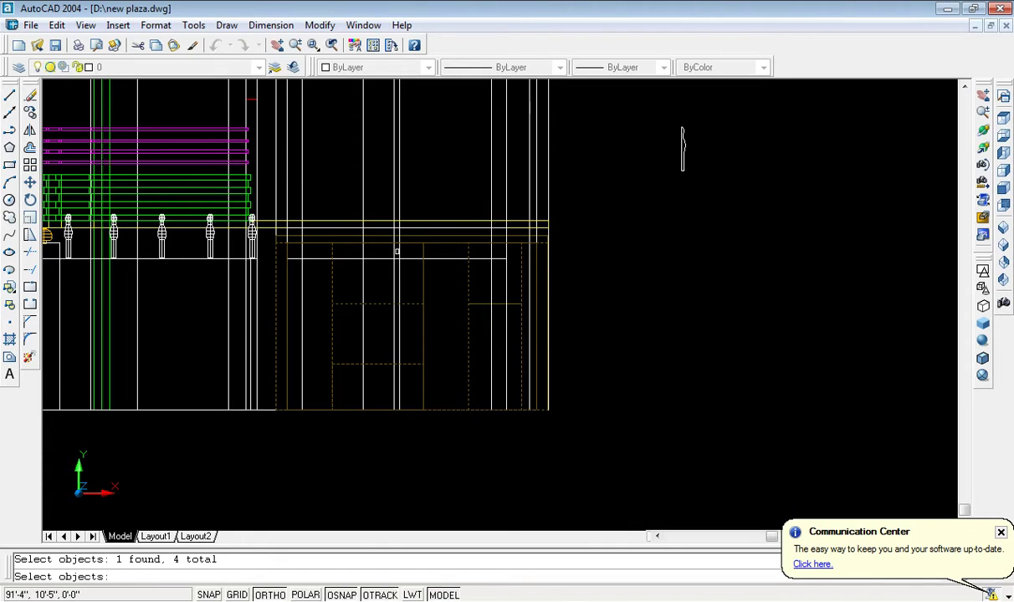
click(385, 244)
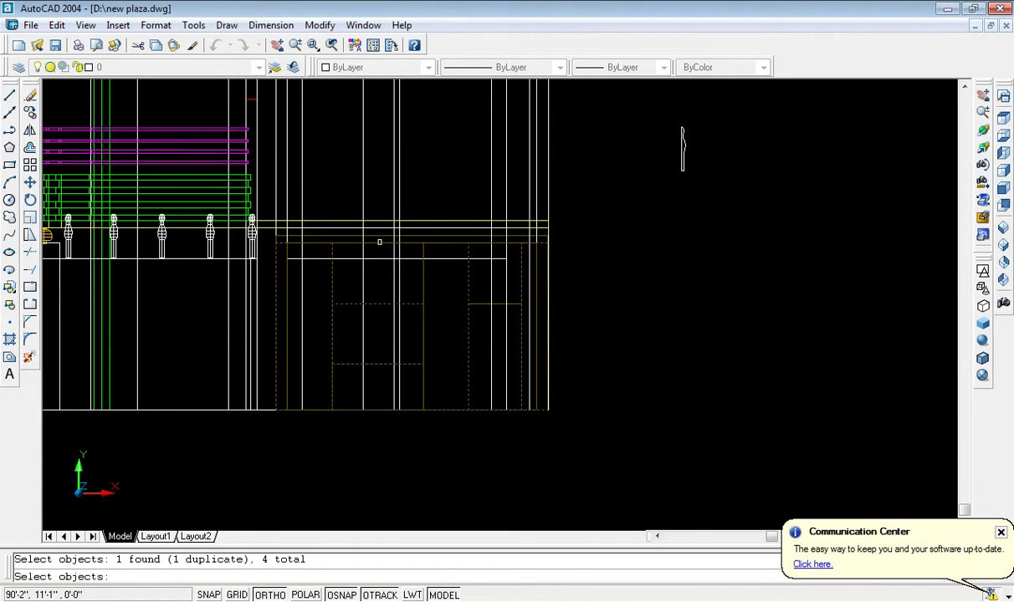
click(417, 234)
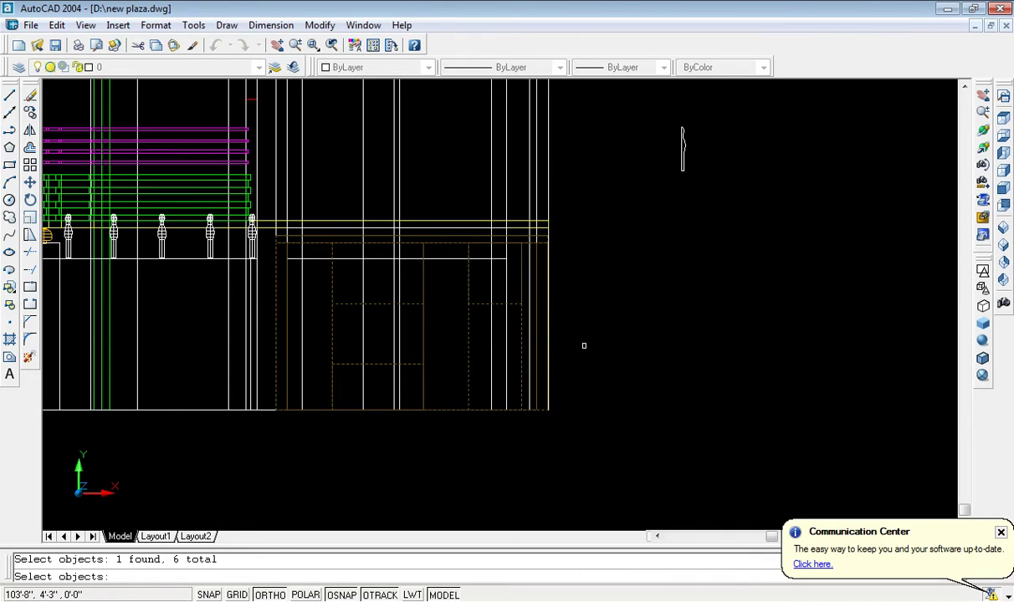
scroll(584, 346, down, 5)
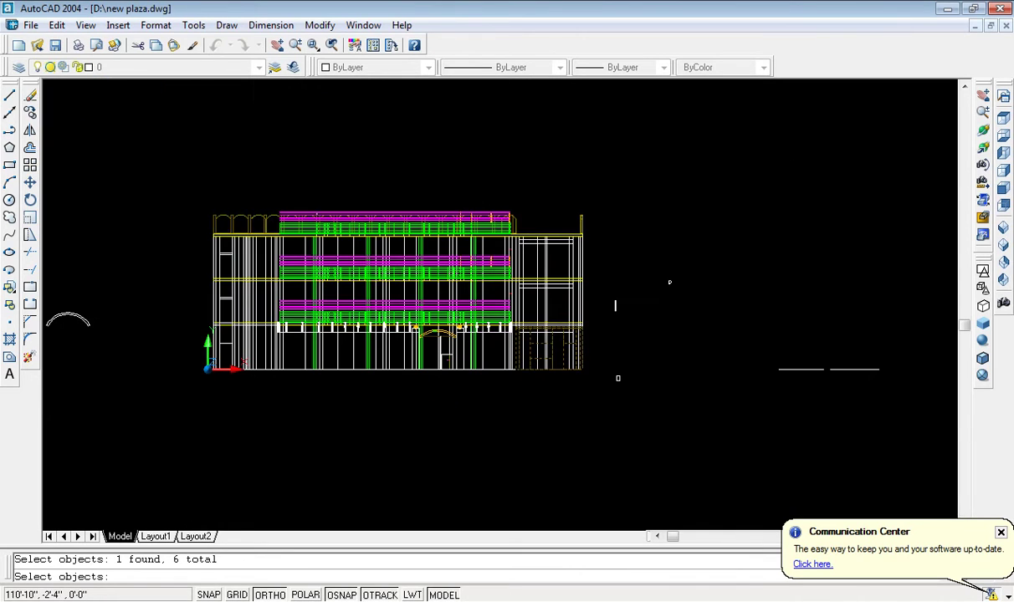
key(Return)
click(623, 431)
text(36')
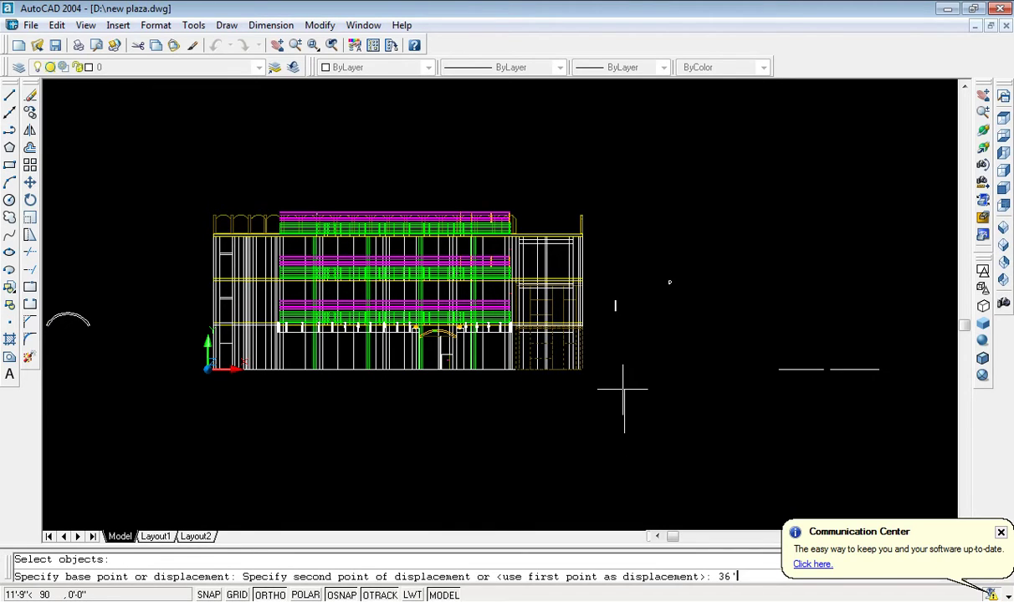
key(Return)
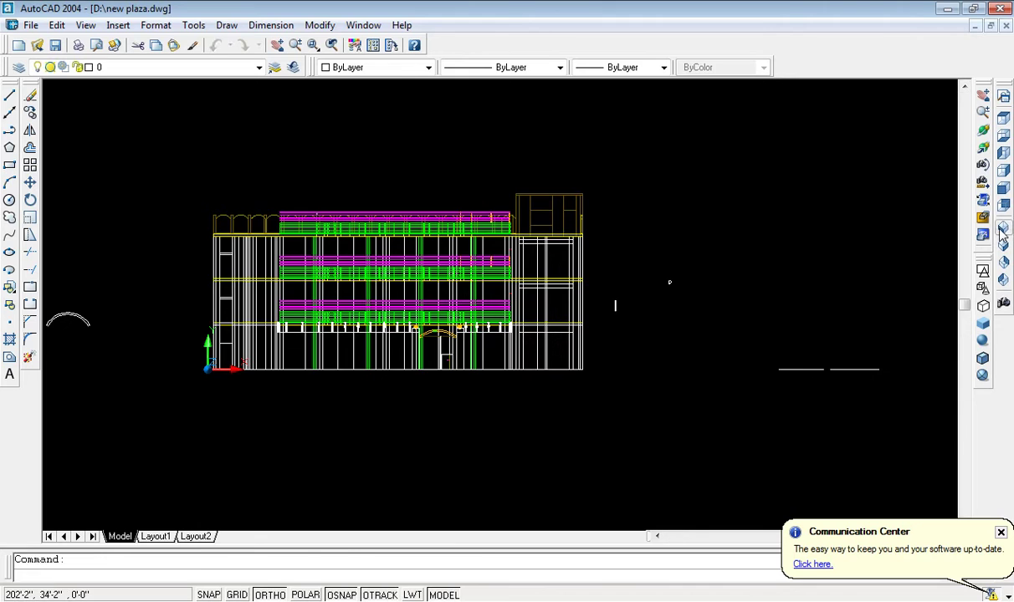
- Show the model in SE Isometric with Gouraud shading, zoomed in on the rooftop room
click(1003, 244)
click(983, 340)
scroll(474, 322, up, 2)
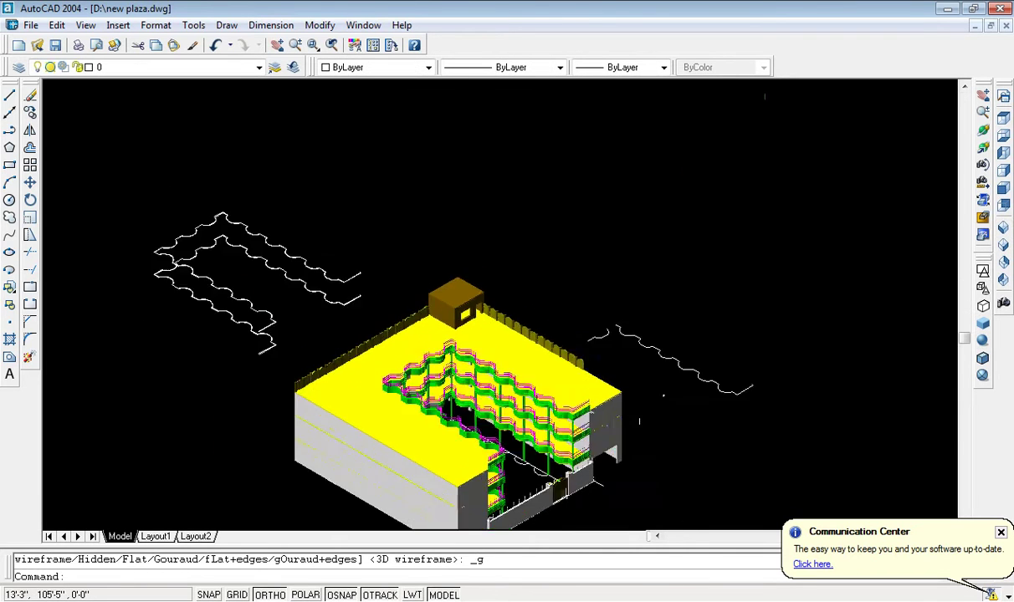
scroll(486, 301, up, 5)
scroll(510, 259, up, 4)
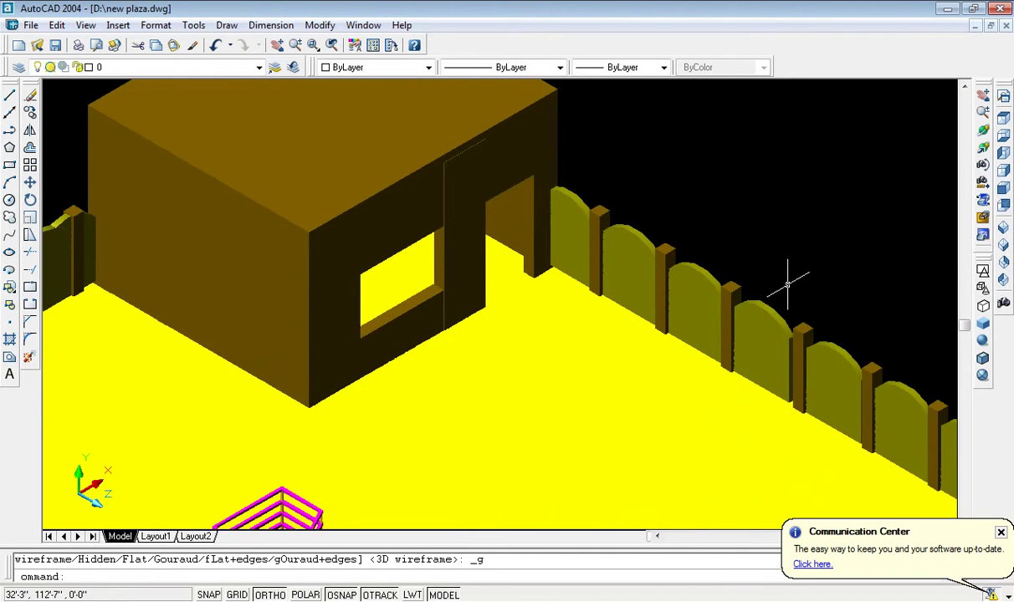
- Orbit over the roof to inspect the room and fence, then return to Top view
click(979, 131)
mouse_move(615, 335)
mouse_down()
mouse_move(375, 343)
mouse_move(530, 320)
mouse_move(488, 331)
mouse_move(417, 311)
mouse_move(530, 330)
mouse_move(645, 324)
mouse_move(501, 328)
mouse_move(539, 348)
mouse_move(511, 367)
mouse_move(412, 362)
mouse_move(458, 374)
mouse_up()
key(Escape)
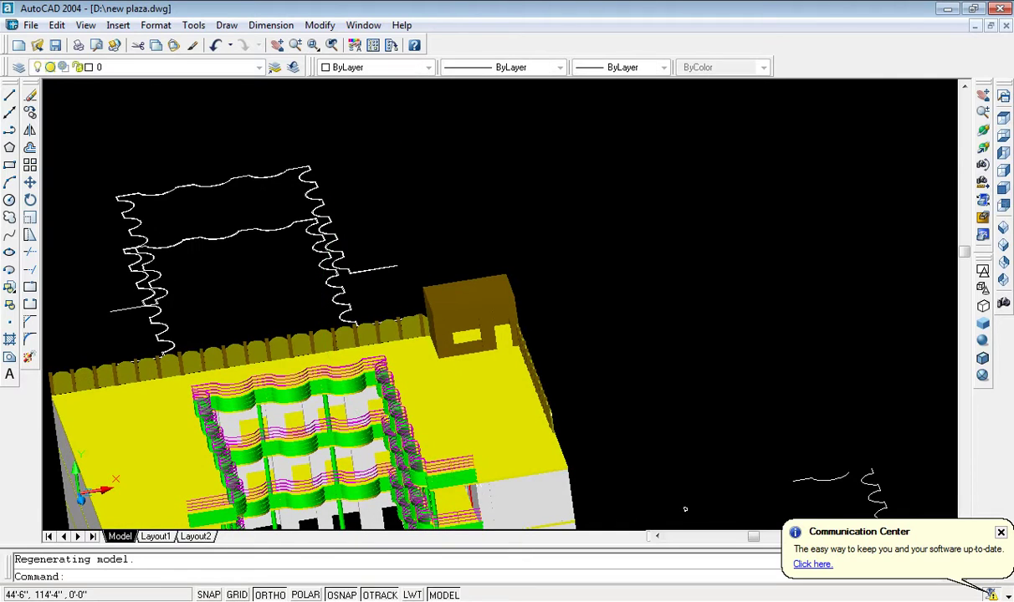
key(Escape)
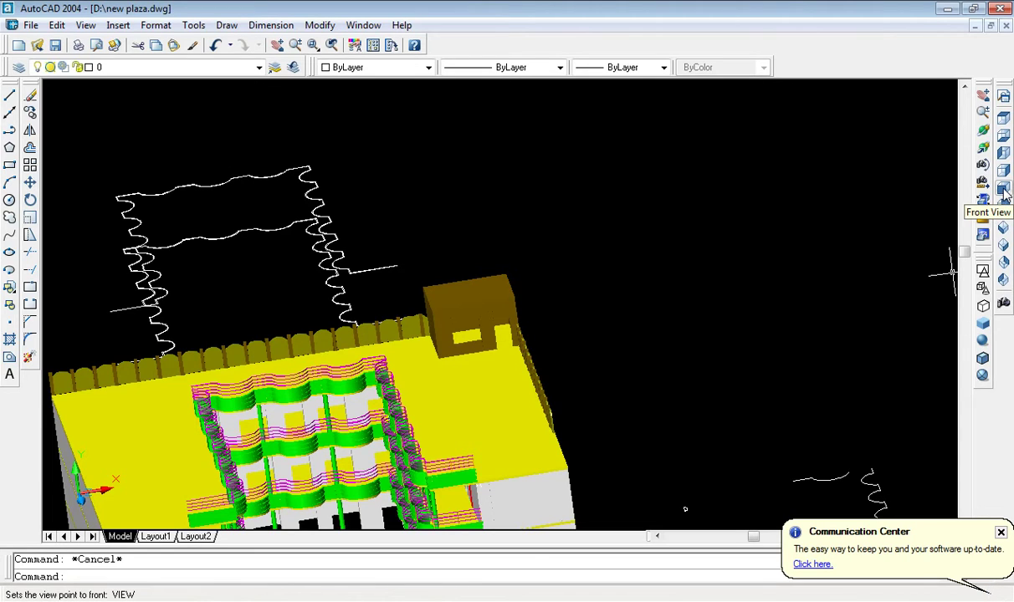
click(1004, 117)
- Return to 3D wireframe and draw a 4' by 4' square for the tank
click(983, 287)
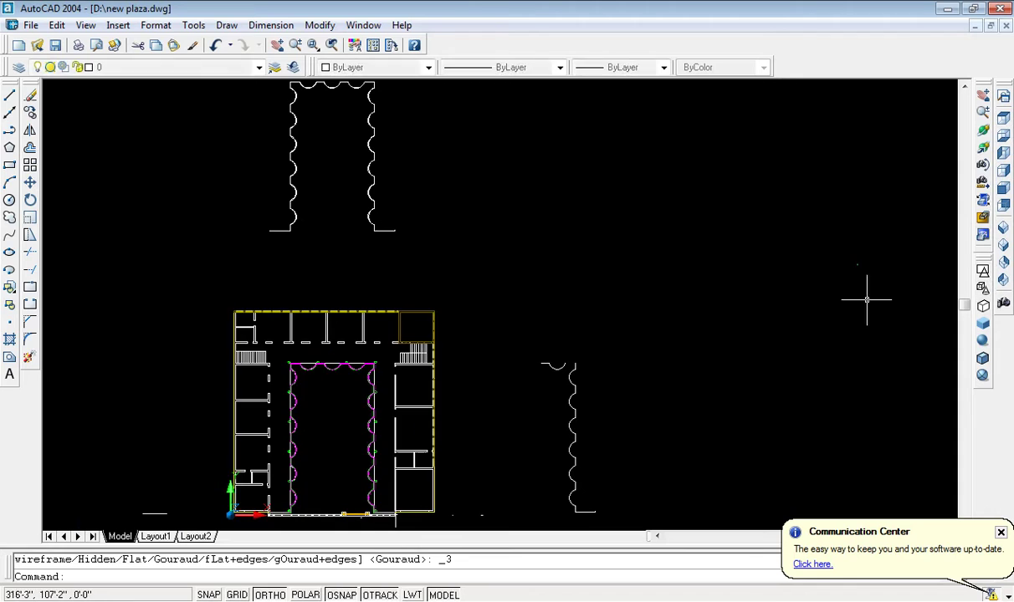
scroll(485, 343, up, 5)
text(REC)
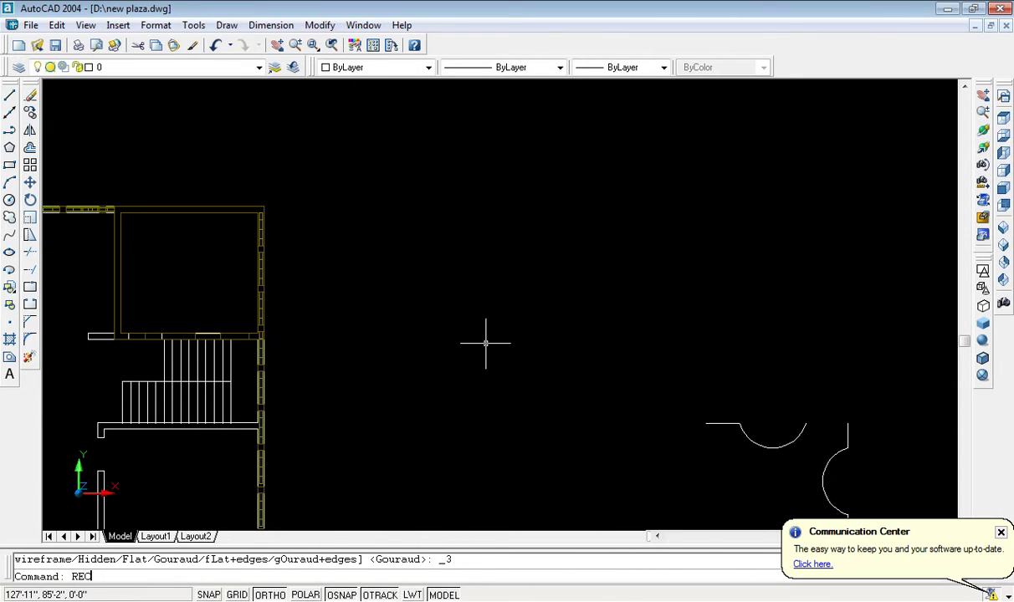
key(Return)
click(426, 298)
text(@4',4')
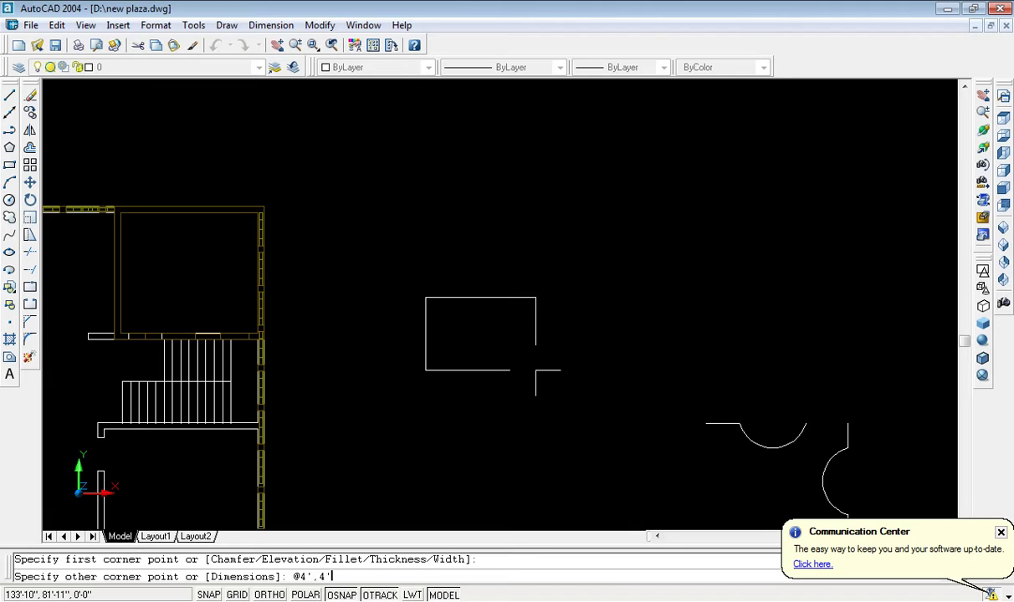
key(Return)
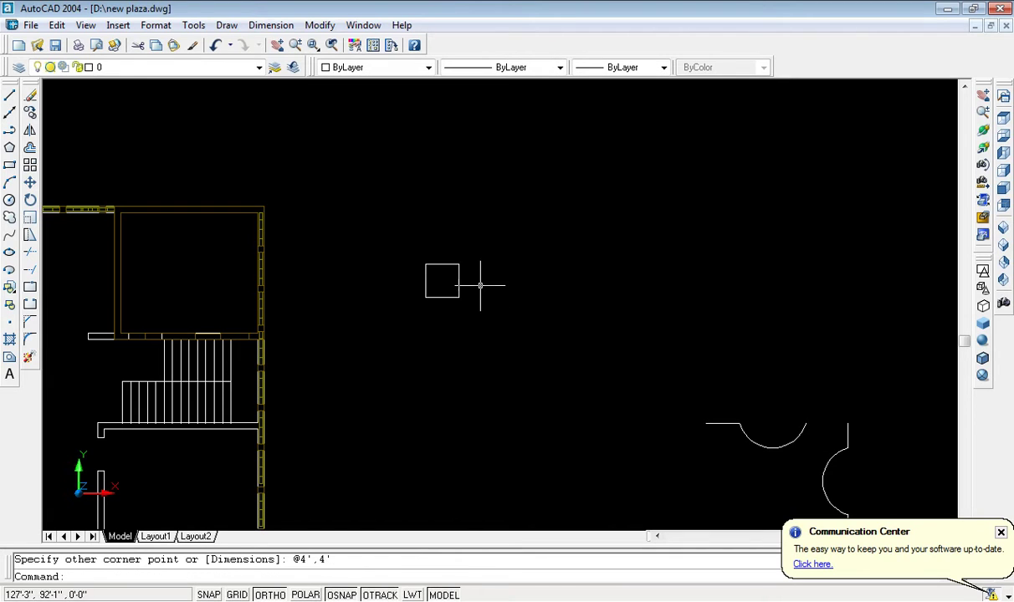
scroll(479, 281, up, 5)
middle_drag(455, 269, 532, 305)
text(O)
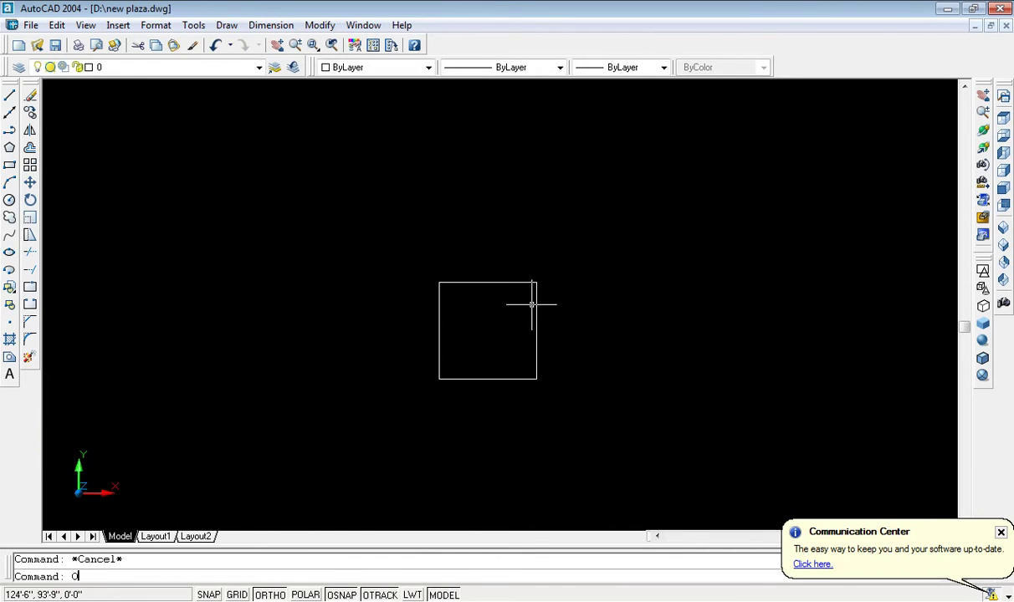
- Offset the tank square 4.5 inward to create a nested outline
key(Return)
text(4)
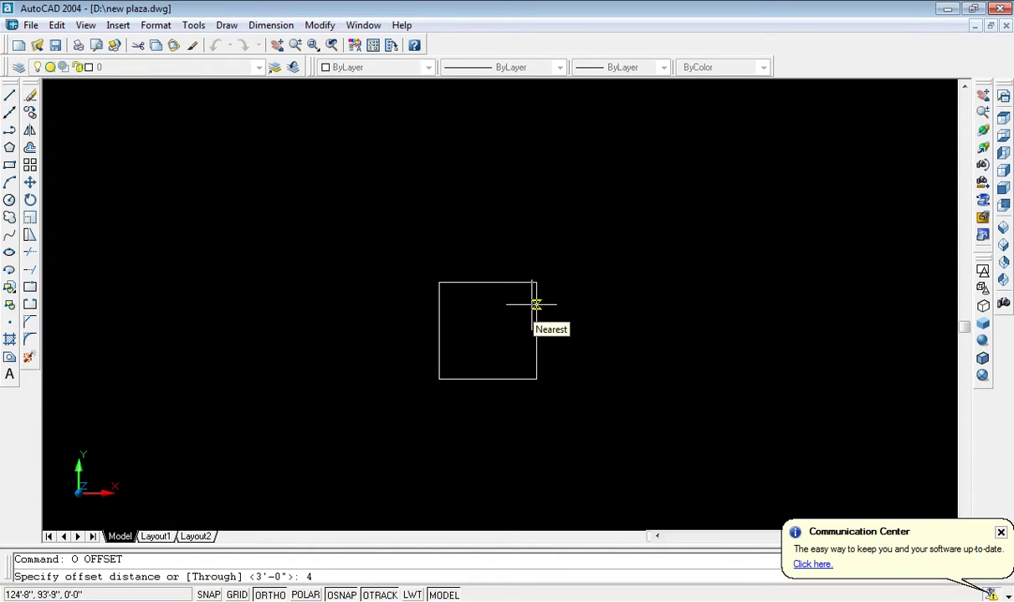
text(.5)
key(Return)
click(535, 306)
click(510, 309)
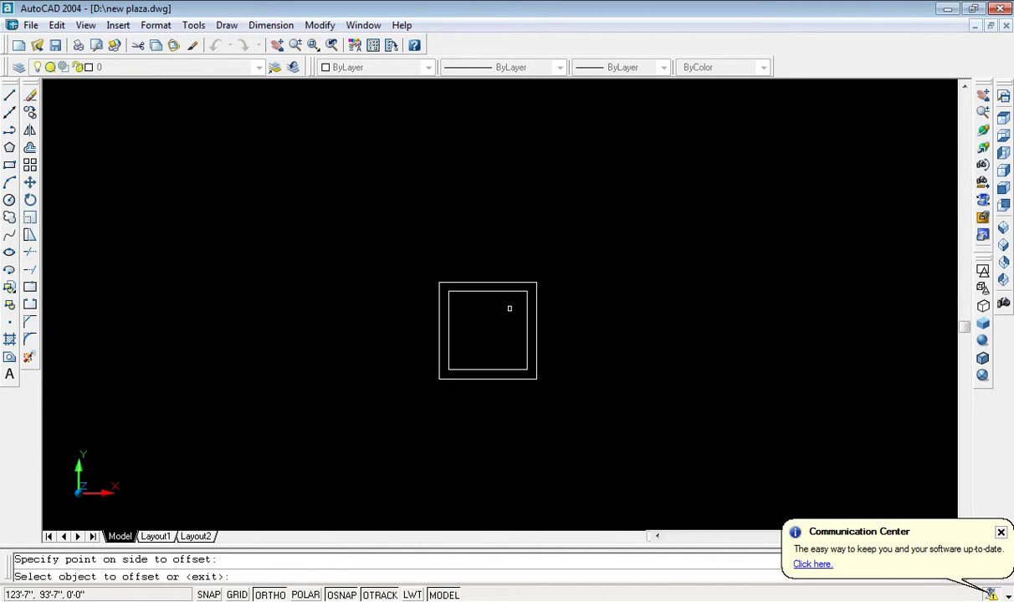
scroll(509, 308, up, 3)
scroll(658, 308, up, 2)
scroll(688, 308, up, 2)
key(Escape)
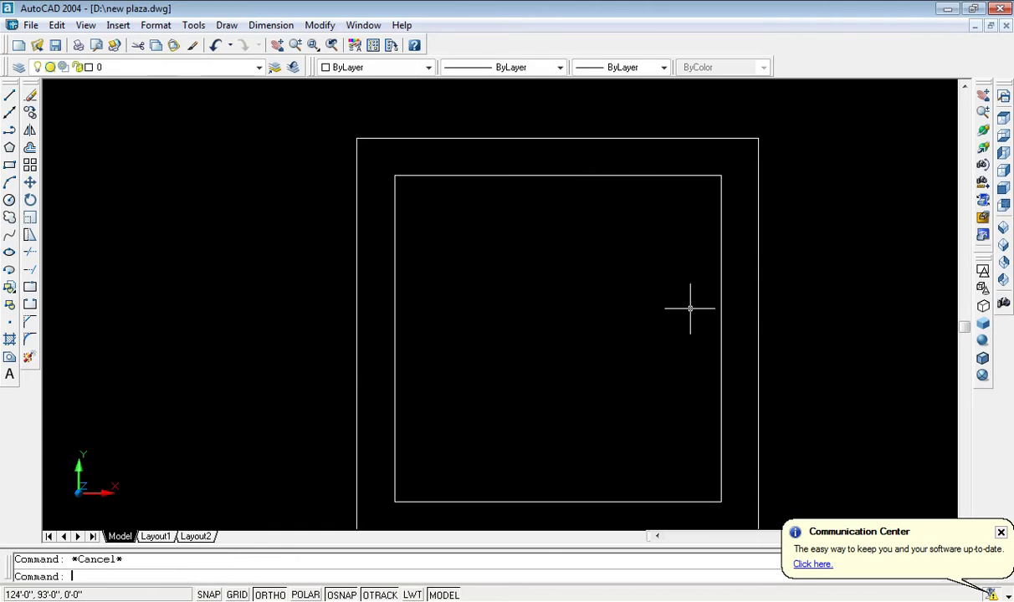
- Extrude both nested squares 4' high with no taper
text(EXT)
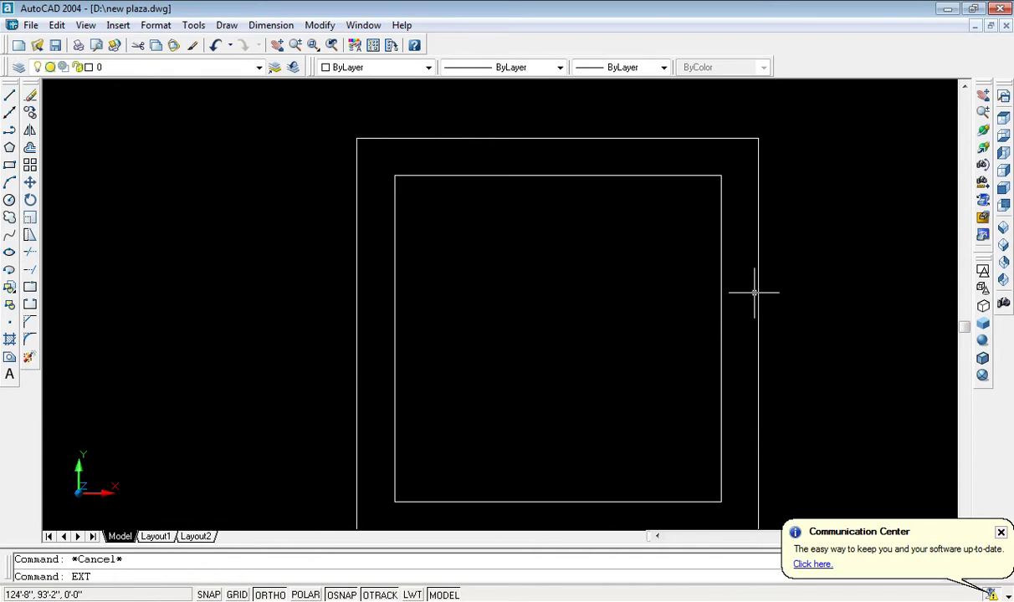
key(Return)
click(759, 288)
click(719, 322)
key(Return)
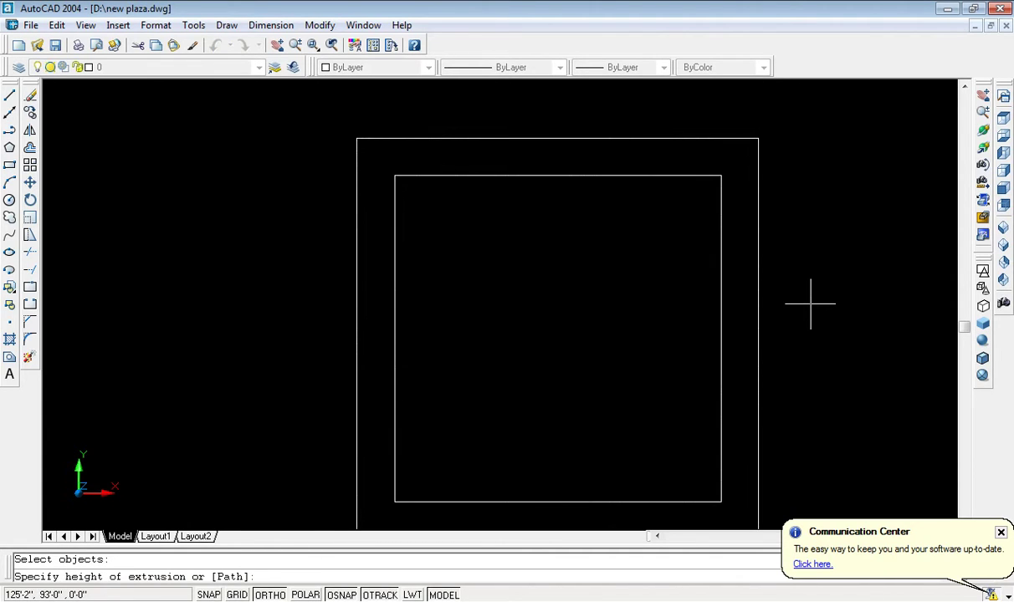
text(4')
key(Return)
key(Return)
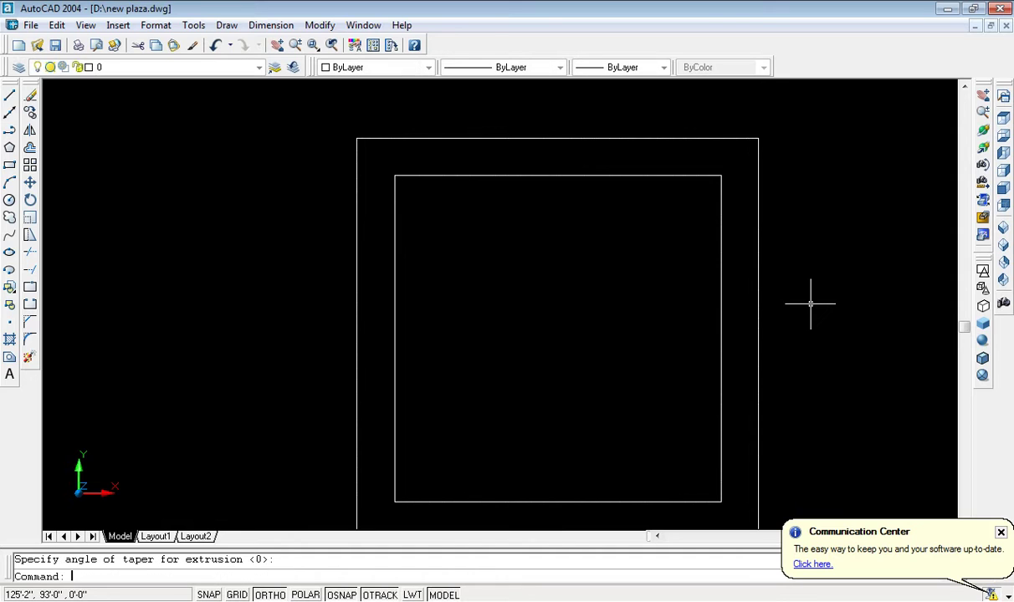
key(Escape)
text(REC)
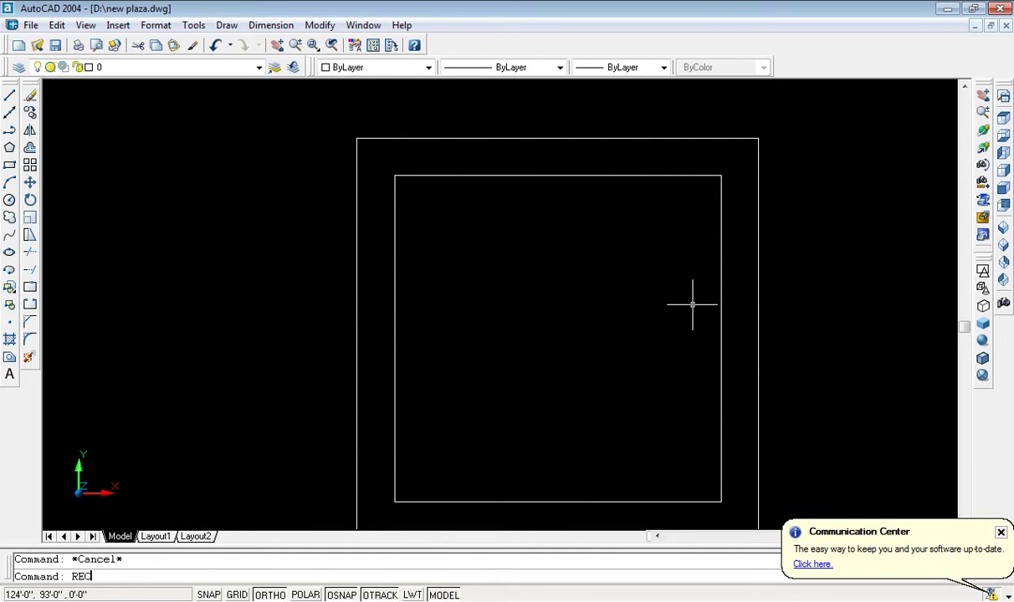
- Draw a small square in the tank's corner and extrude it 3' as a post
key(Return)
click(721, 176)
click(759, 139)
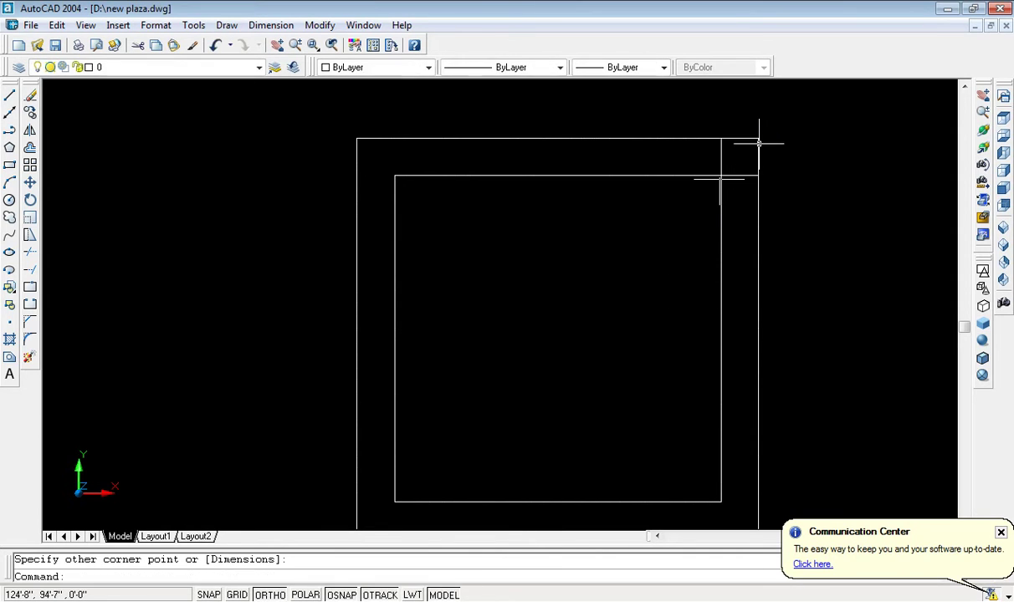
scroll(727, 180, up, 1)
text(EX)
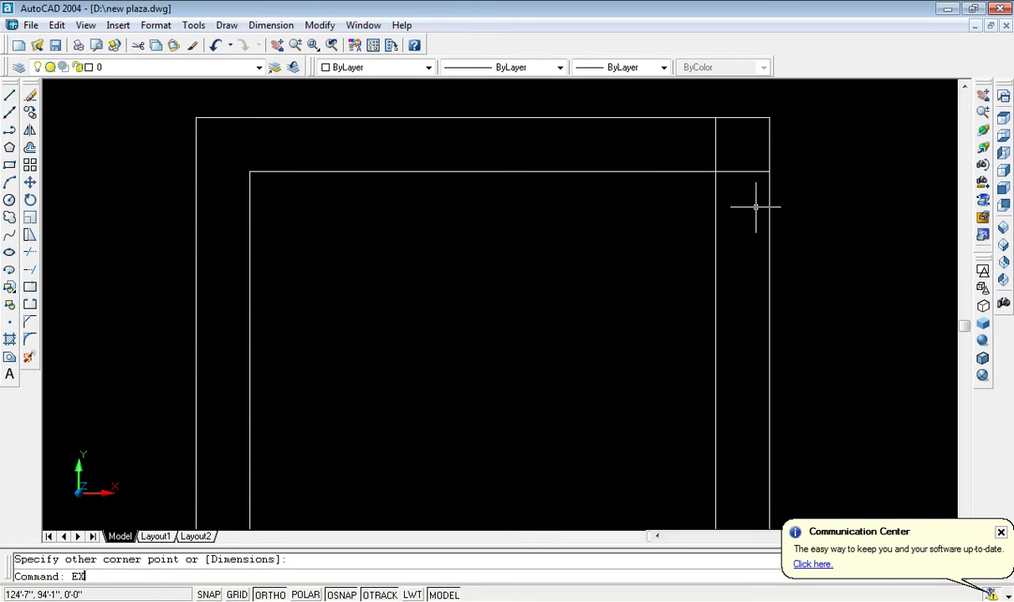
text(t)
key(Return)
click(736, 172)
key(Return)
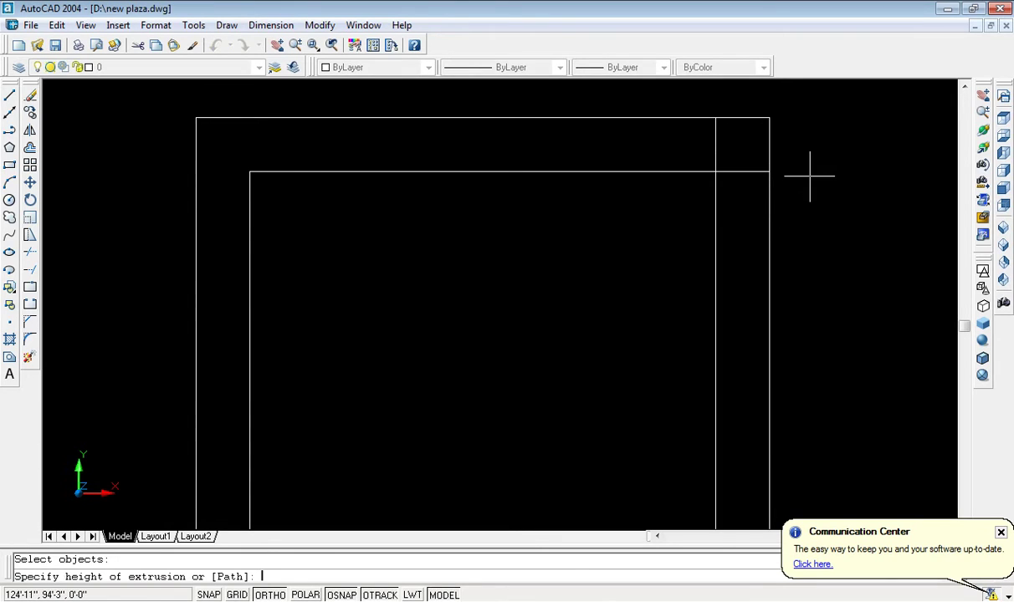
text(3')
key(Return)
key(Return)
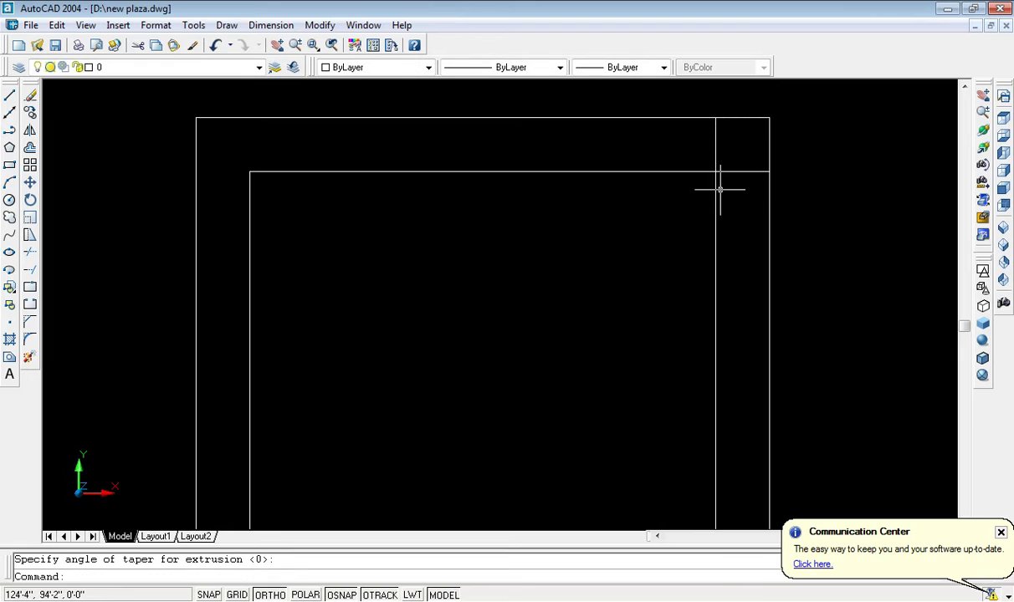
scroll(679, 242, down, 4)
scroll(681, 244, up, 3)
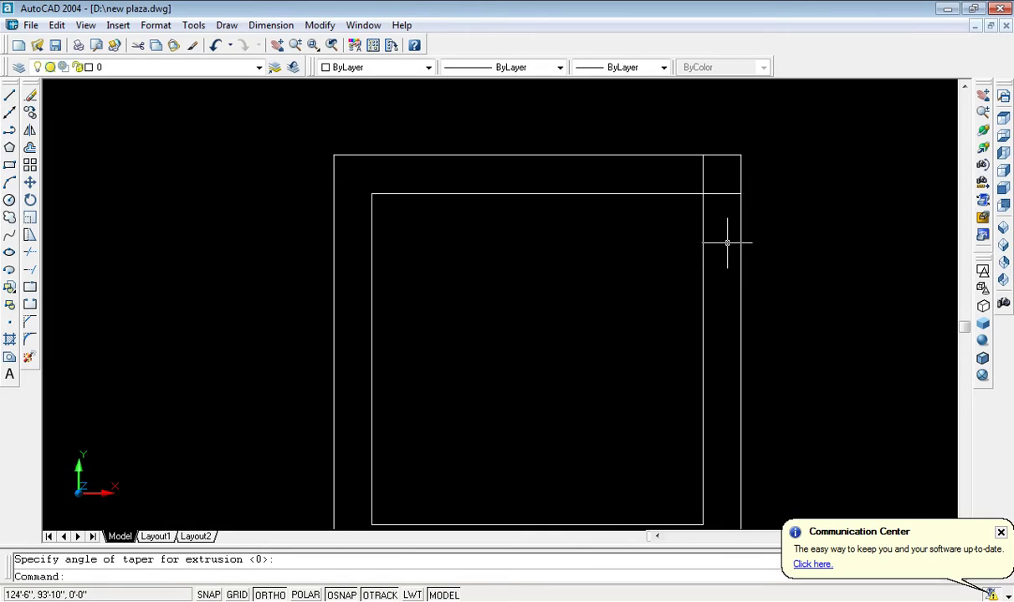
- In Front view, move the corner post 3' down below the tank
click(1003, 191)
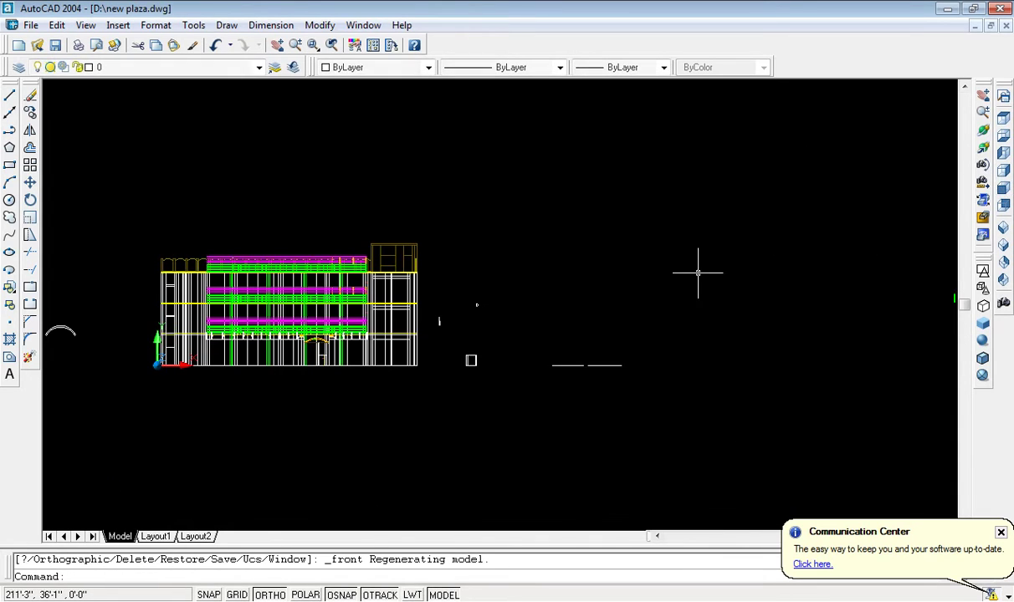
scroll(469, 352, up, 4)
scroll(519, 335, up, 3)
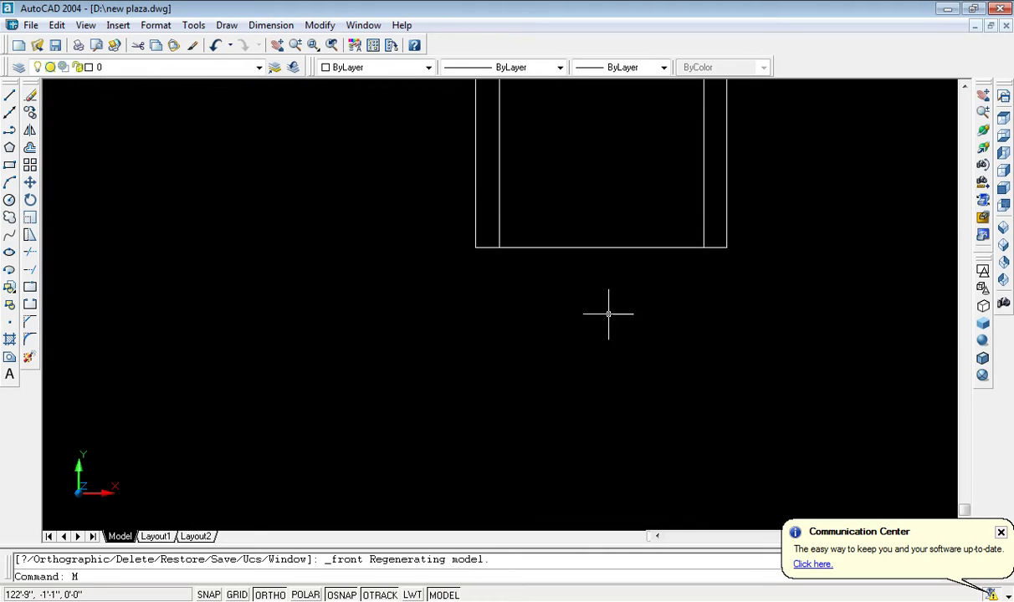
text(m)
key(Return)
drag(719, 237, 724, 260)
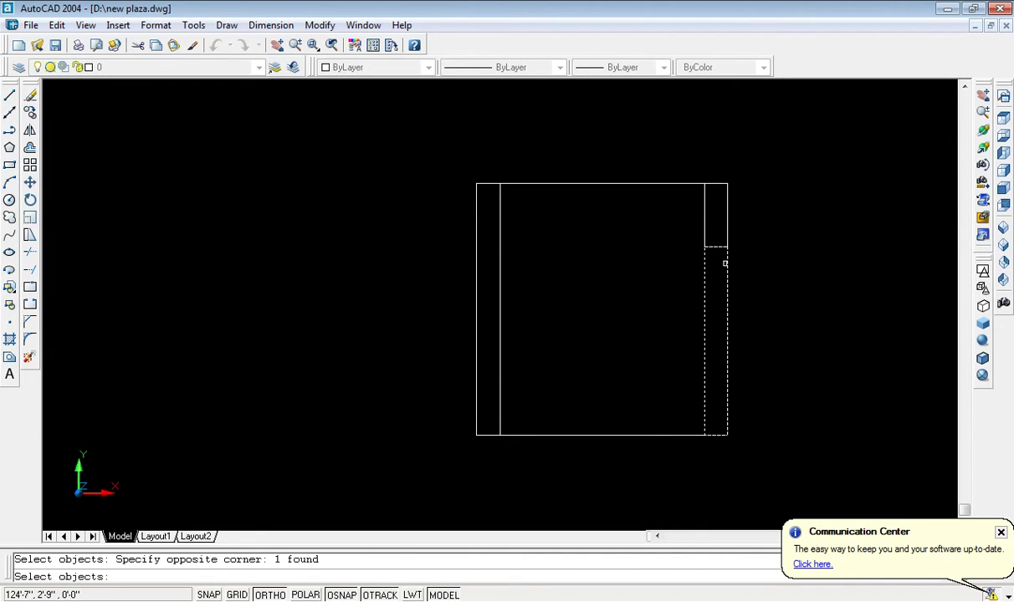
key(Return)
click(777, 257)
text(3')
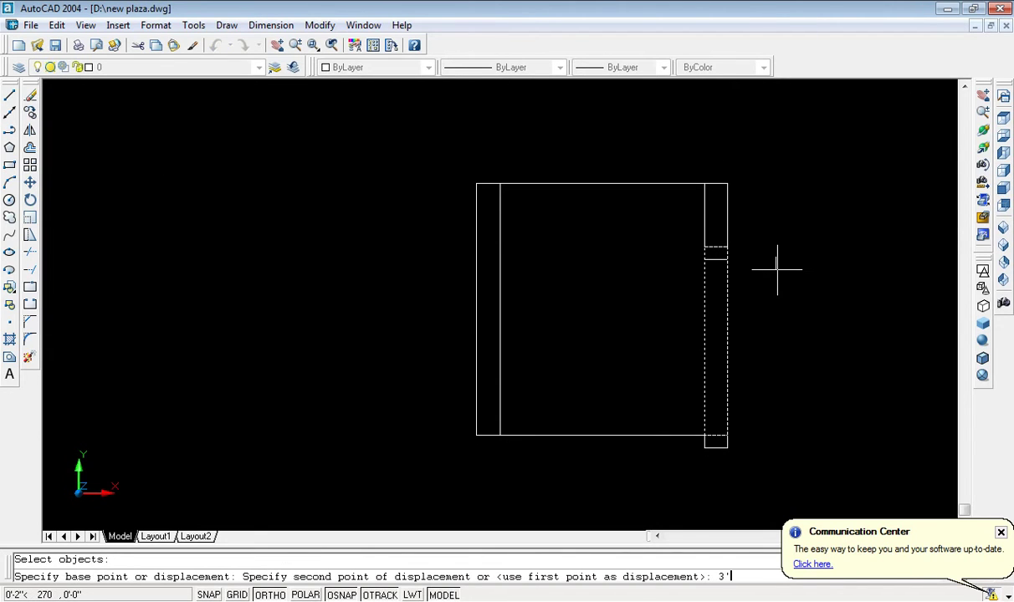
key(Return)
middle_drag(702, 333, 651, 279)
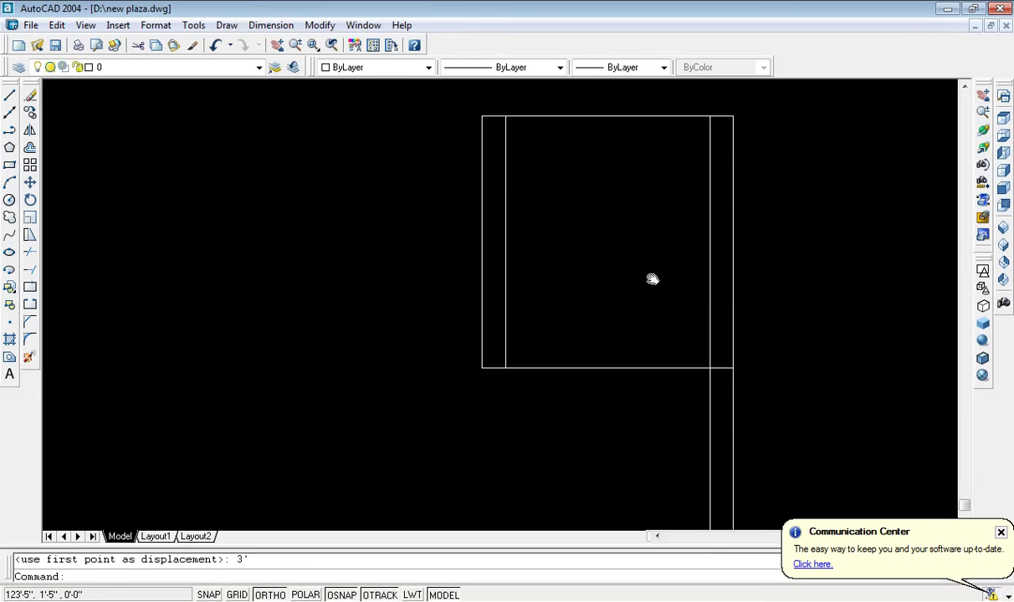
- In Top view, mirror the post across the square, keeping the original, for both top corners
click(1001, 123)
scroll(471, 374, up, 5)
scroll(473, 311, up, 5)
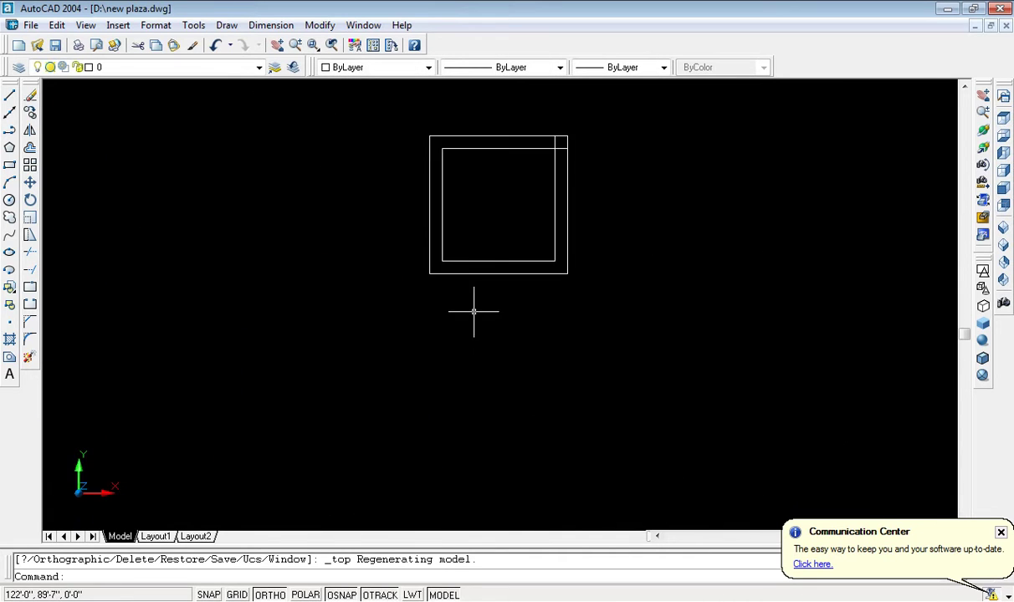
middle_drag(473, 312, 479, 451)
scroll(479, 451, down, 1)
key(Return)
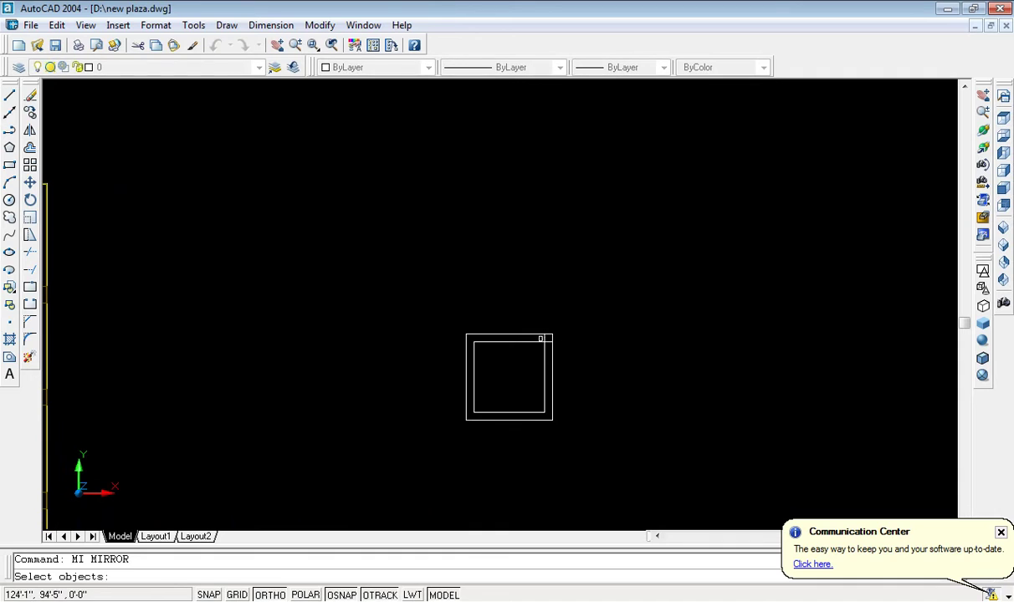
click(548, 341)
key(Return)
click(510, 335)
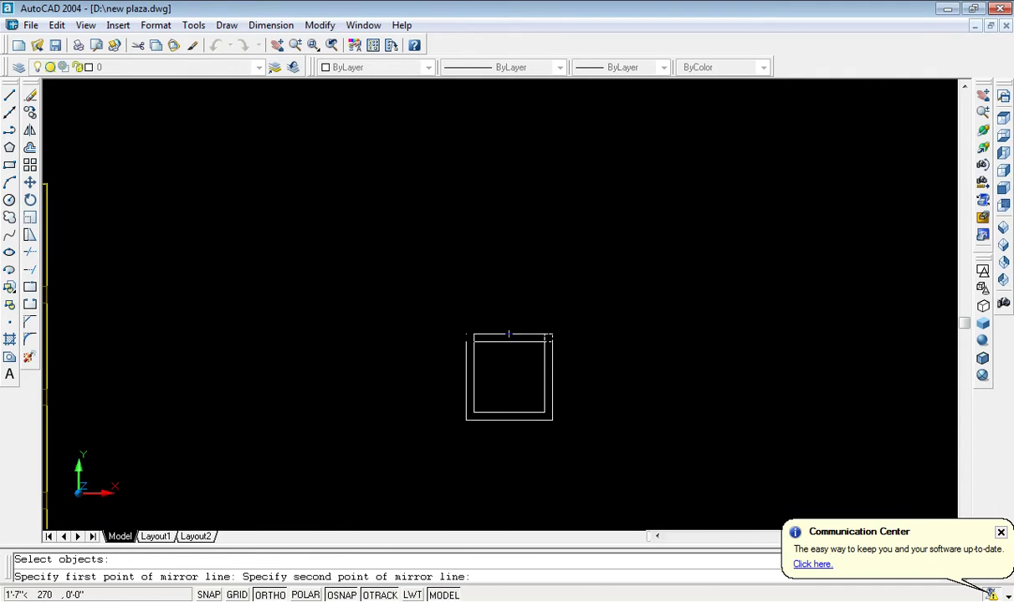
click(527, 389)
right_click(529, 390)
click(548, 390)
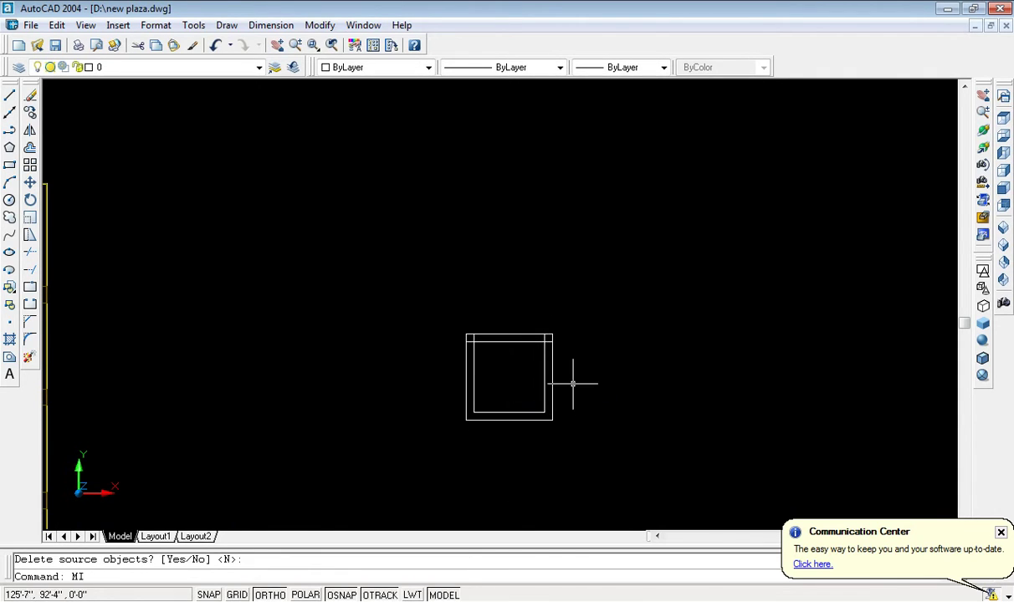
- Mirror the two top posts to the bottom corners, keeping the originals
key(Return)
scroll(546, 341, up, 3)
click(539, 335)
click(391, 331)
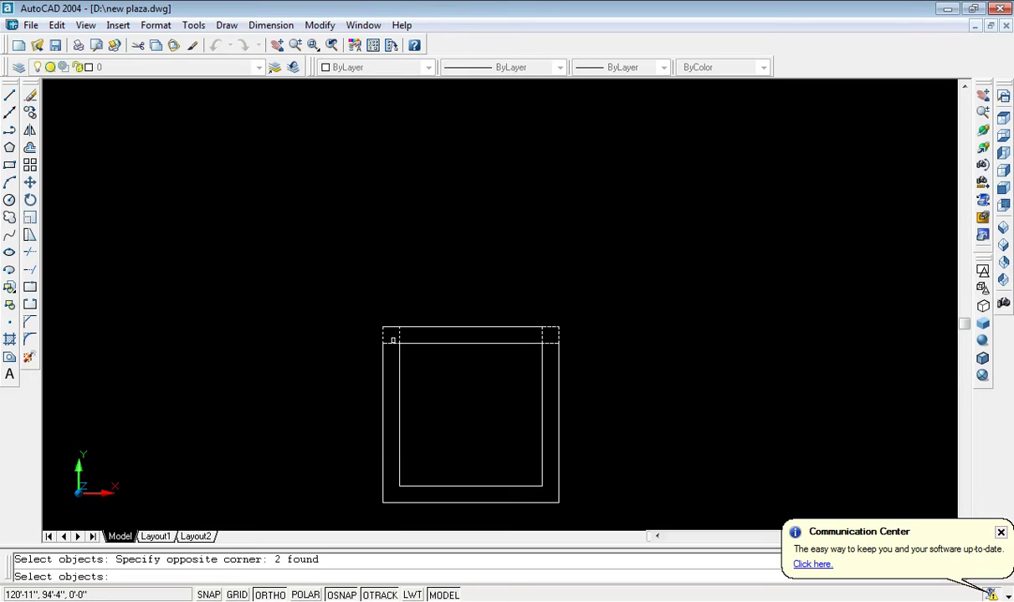
key(Return)
click(558, 414)
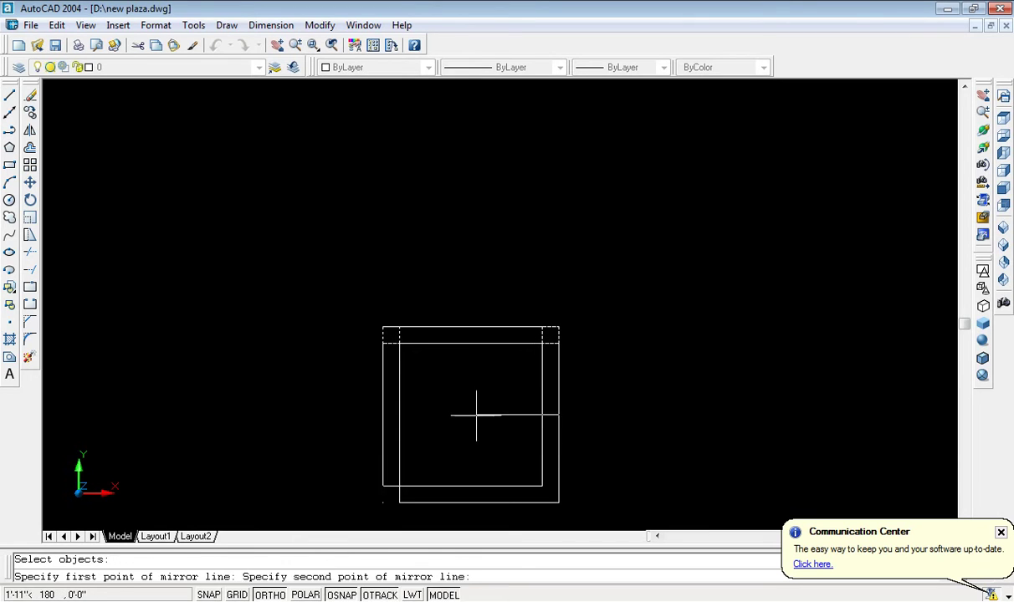
click(478, 414)
right_click(470, 421)
click(489, 426)
middle_drag(636, 422, 709, 387)
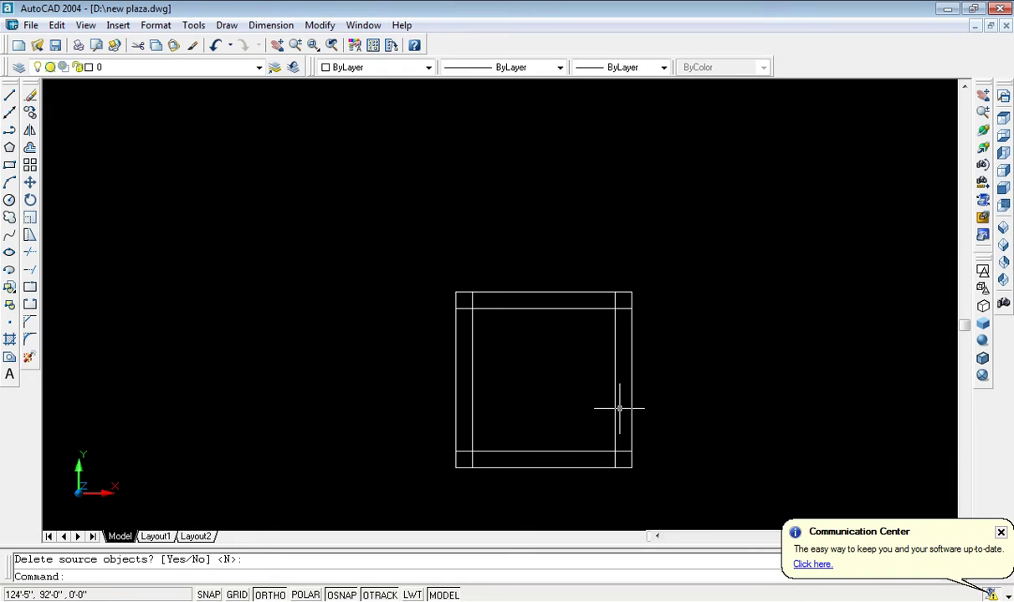
- Draw a rectangle around the tank's outer outline, upper-left to lower-right
text(C)
key(Return)
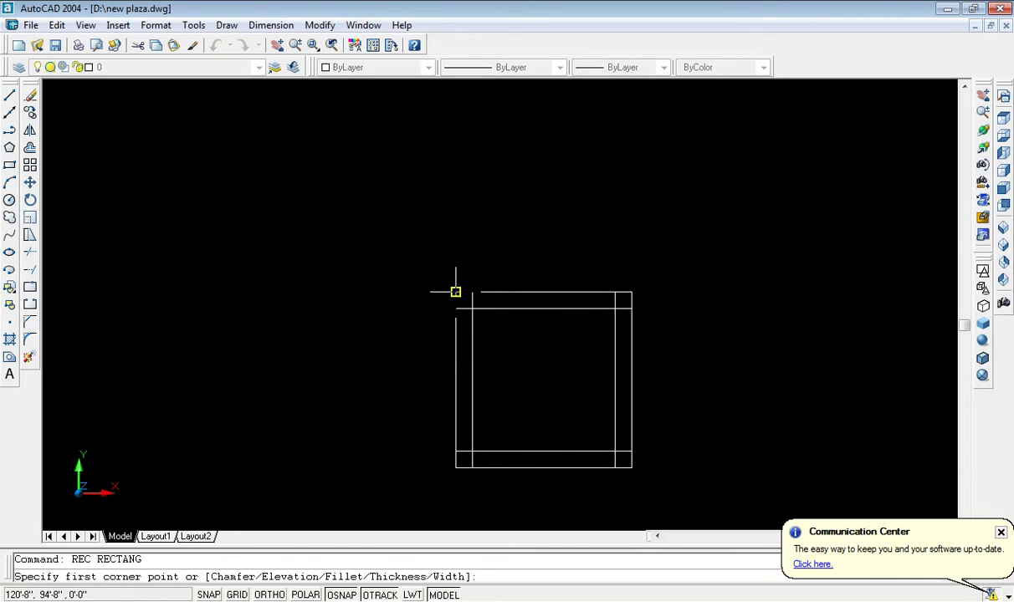
click(455, 292)
click(631, 468)
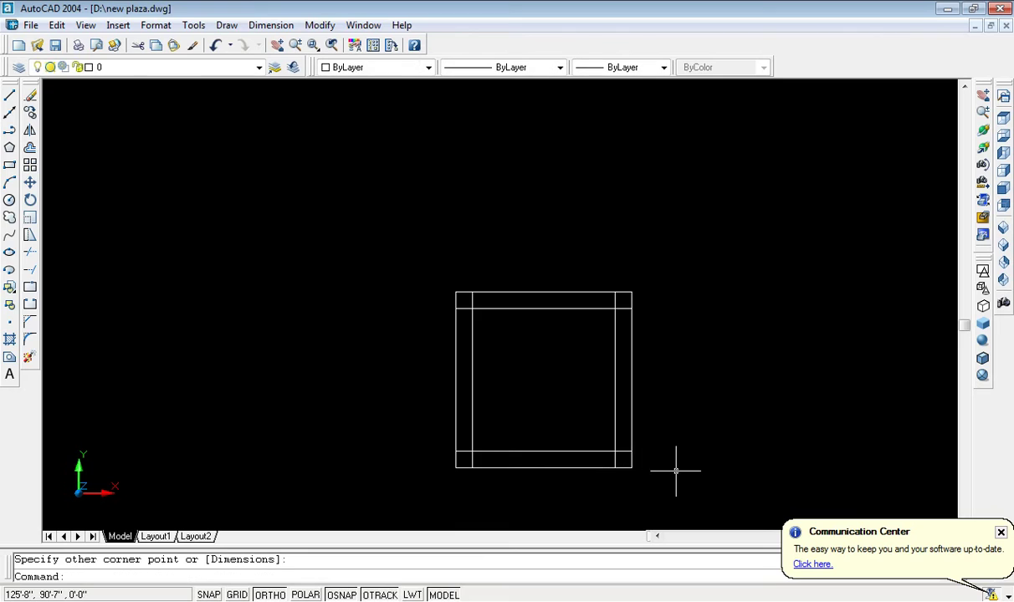
- Extrude the new outer rectangle 6 units high
text(T)
key(Return)
click(627, 464)
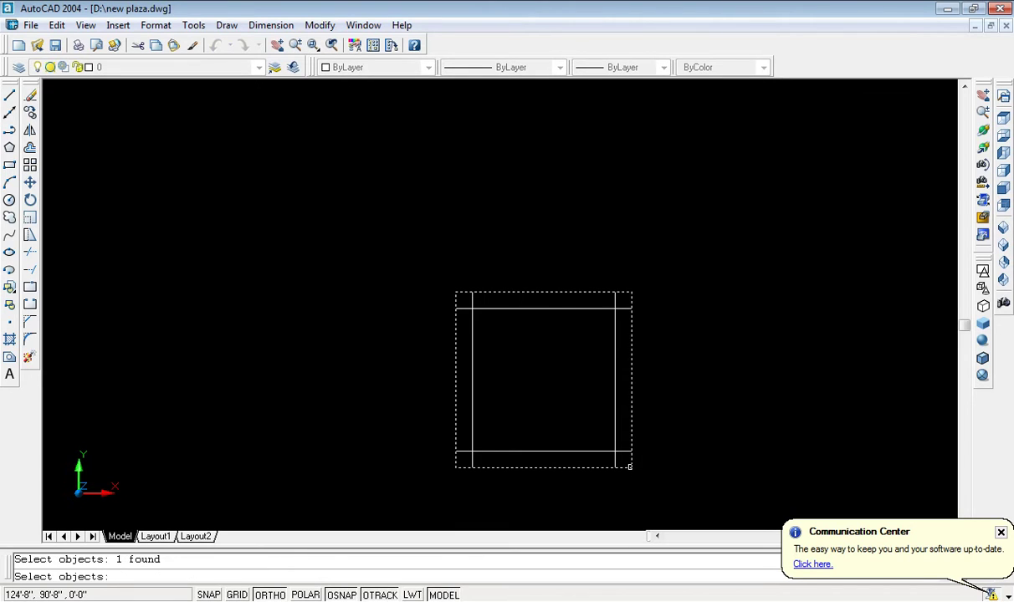
key(Return)
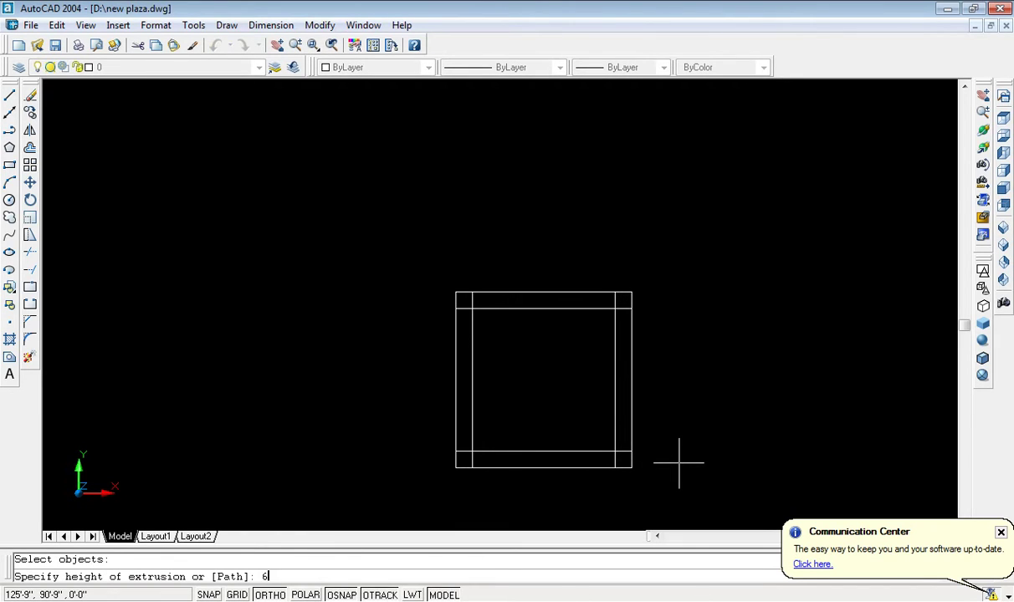
key(Return)
key(Return)
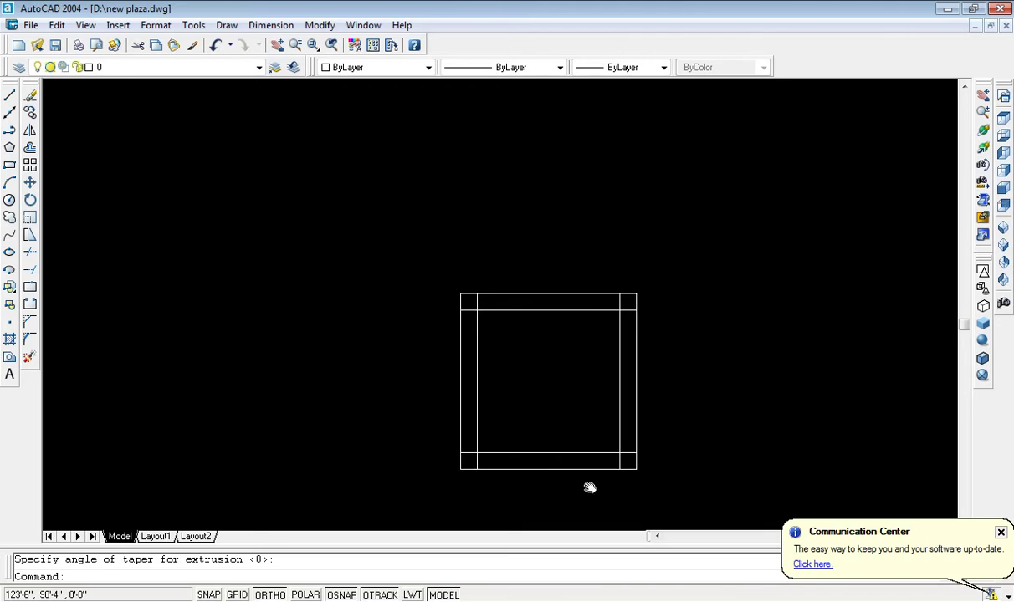
- Undo the pan and the earlier extrusion of the outer rectangle
middle_drag(581, 483, 662, 489)
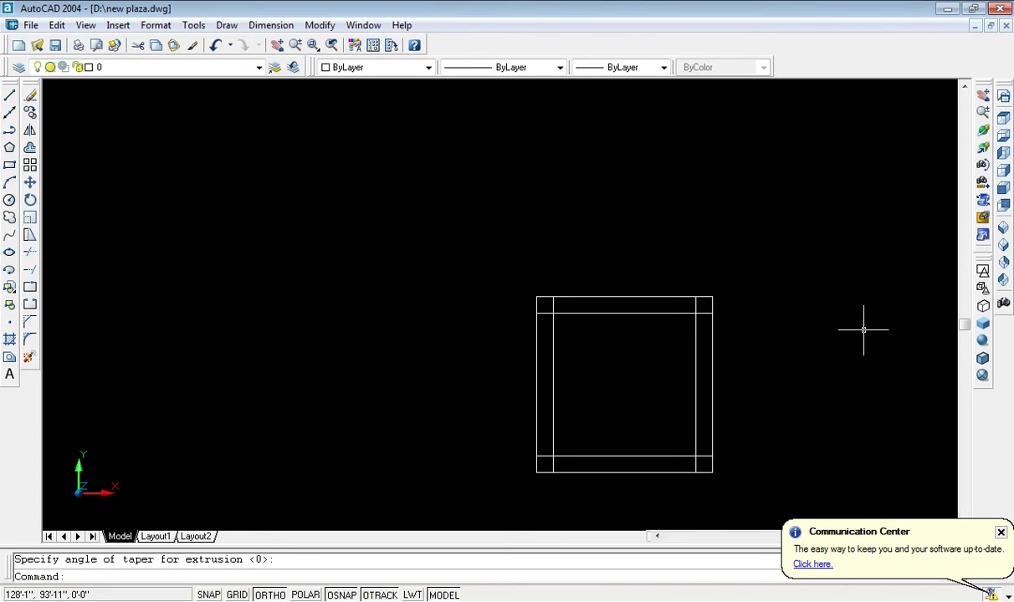
key(Return)
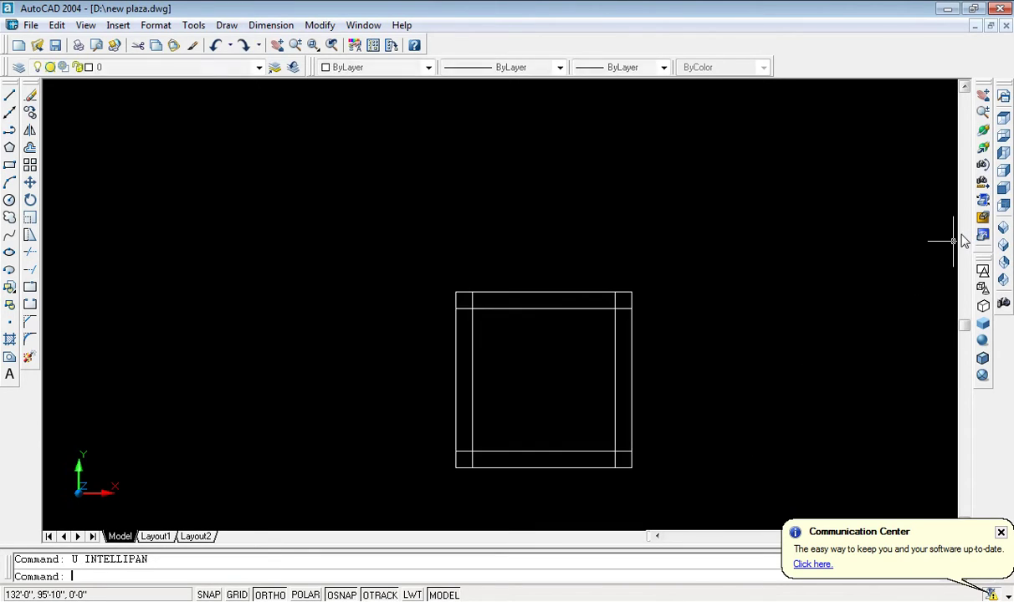
key(Return)
key(Escape)
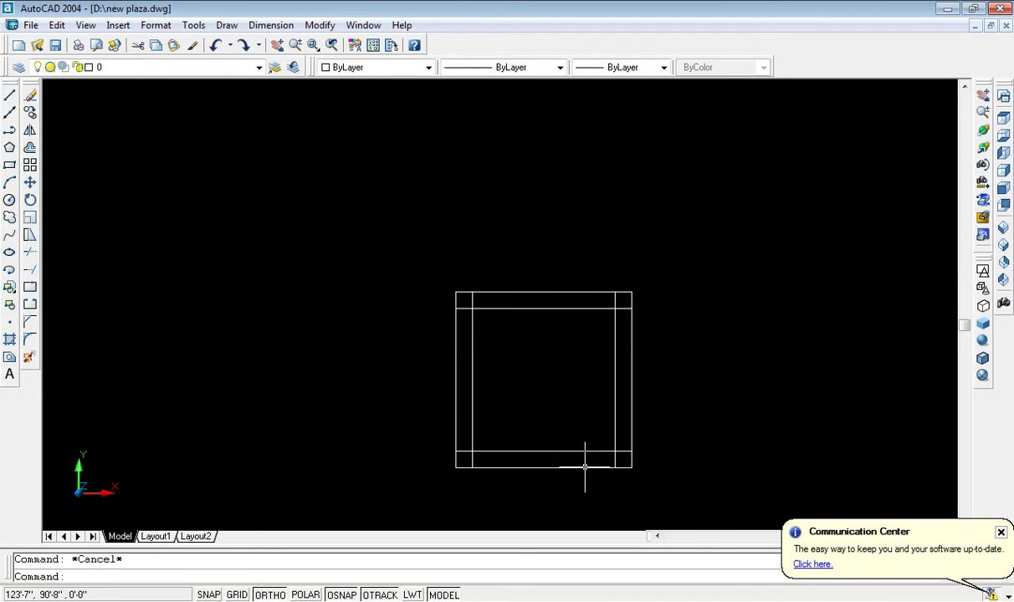
click(584, 467)
key(Escape)
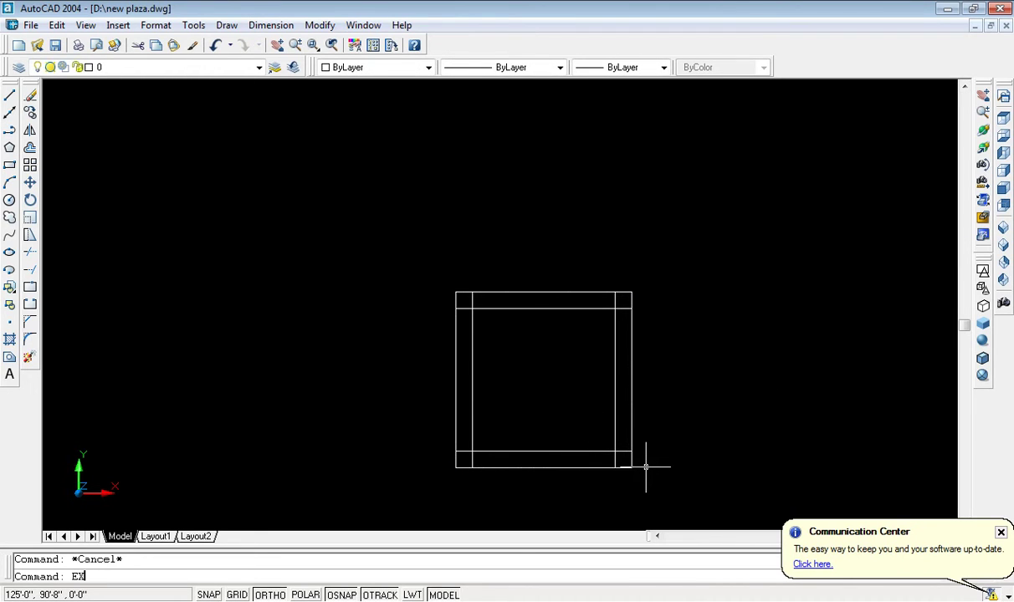
- Extrude the outer rectangle to a height of 2 with no taper
text(T)
key(Return)
click(610, 464)
key(Return)
text(2)
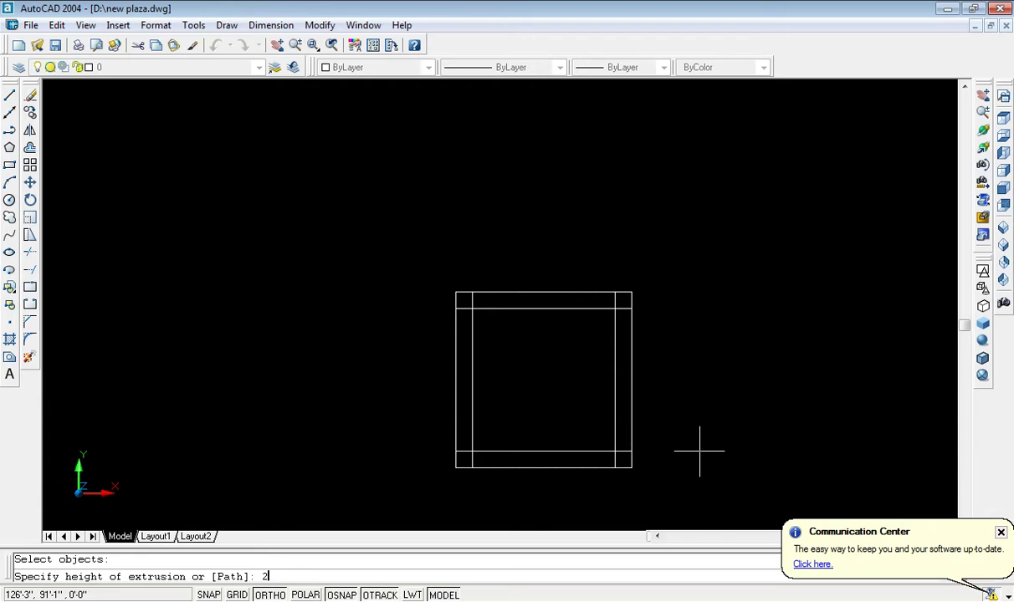
key(Return)
key(Return)
- In Top view, draw a rectangle over the tank frame's outer square
click(1006, 191)
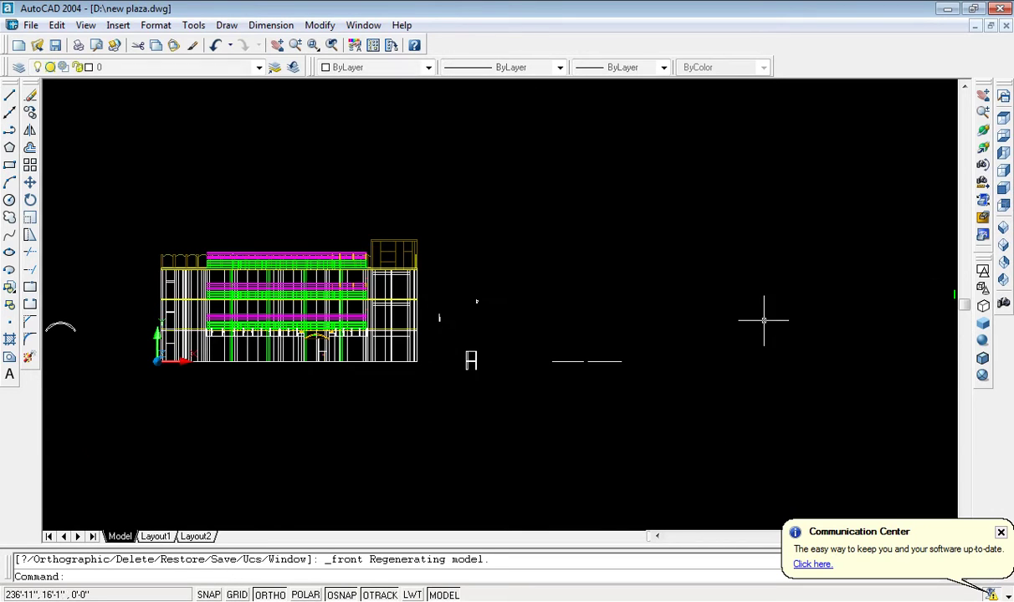
scroll(486, 363, up, 5)
scroll(490, 351, up, 5)
middle_drag(489, 352, 545, 436)
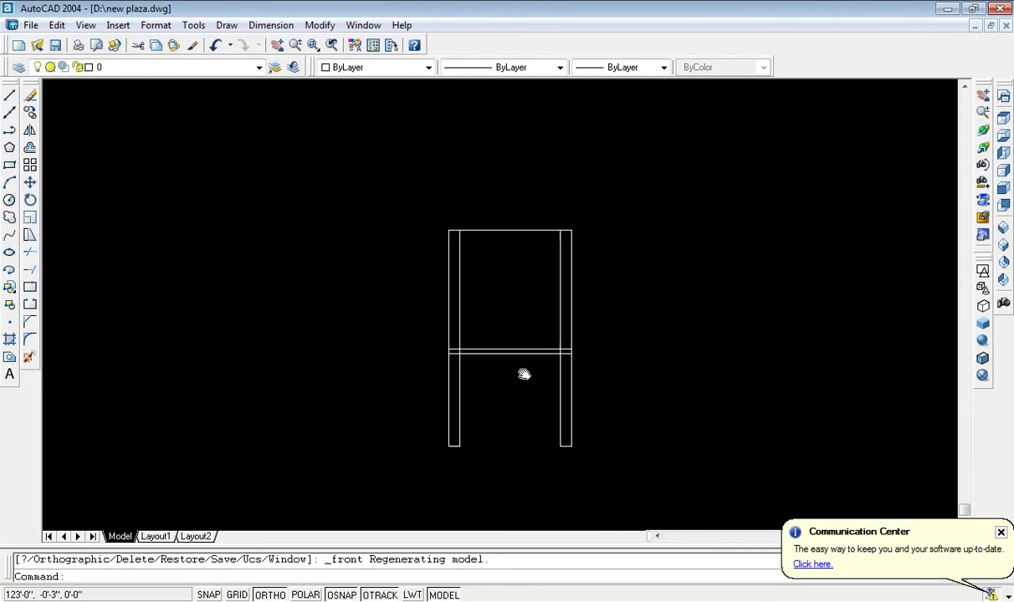
click(1004, 118)
scroll(478, 393, up, 4)
scroll(458, 309, up, 4)
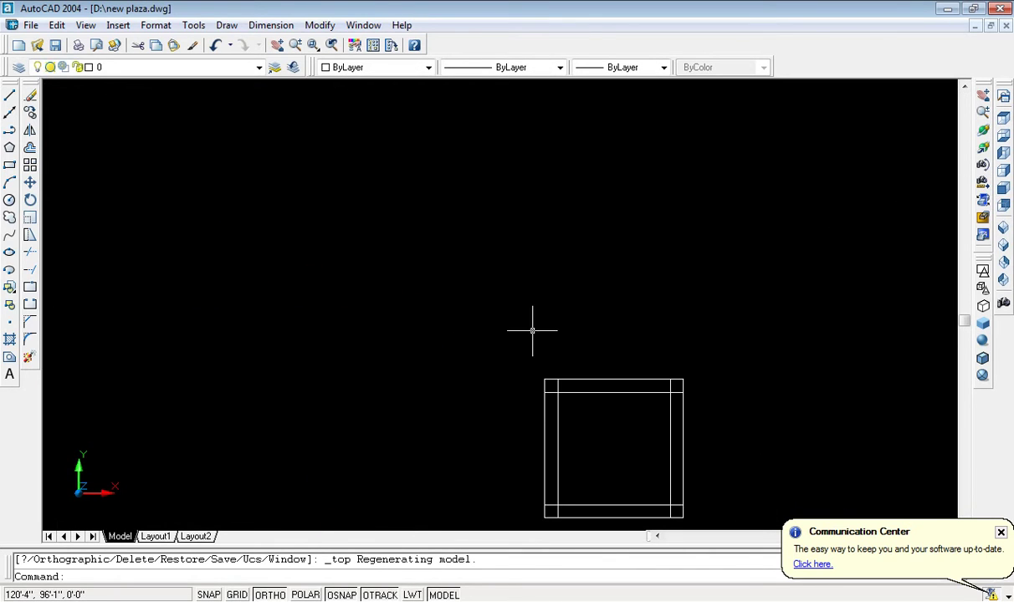
text(REC)
key(Return)
middle_drag(552, 354, 516, 267)
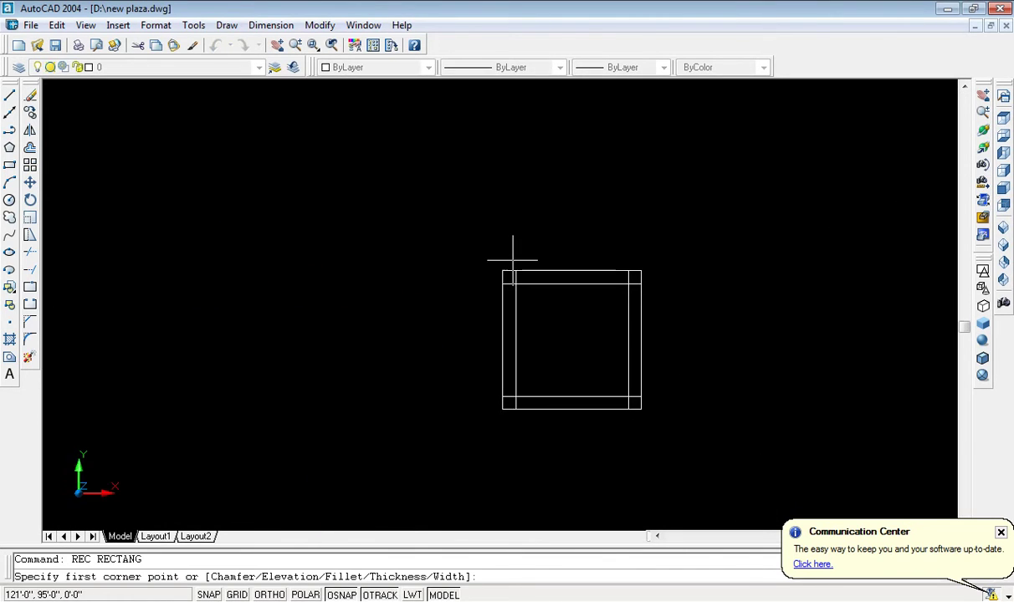
click(502, 272)
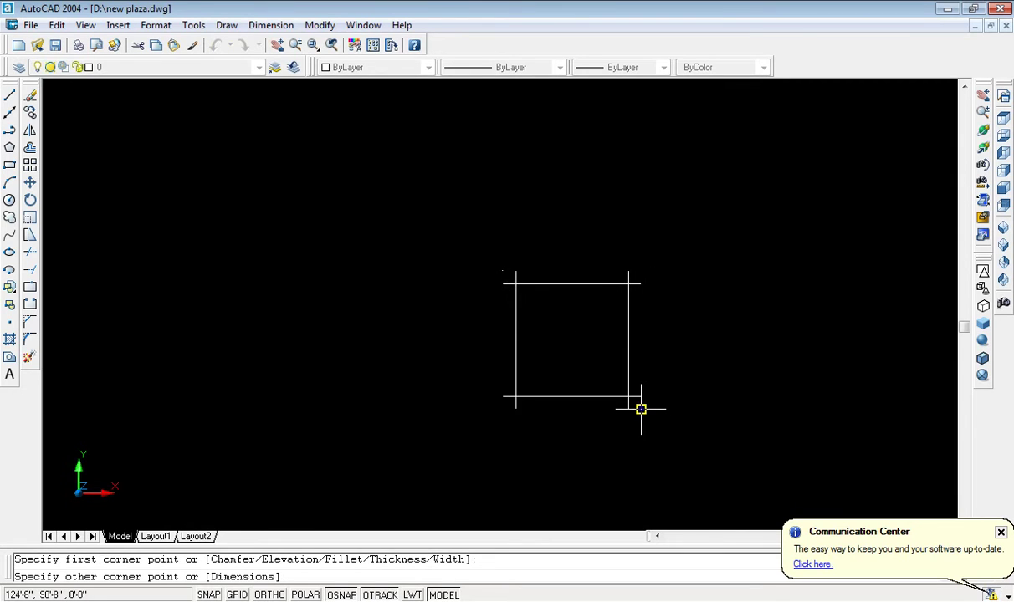
click(642, 409)
- Move the new rectangle 5' to the right
text(m)
key(Return)
click(642, 407)
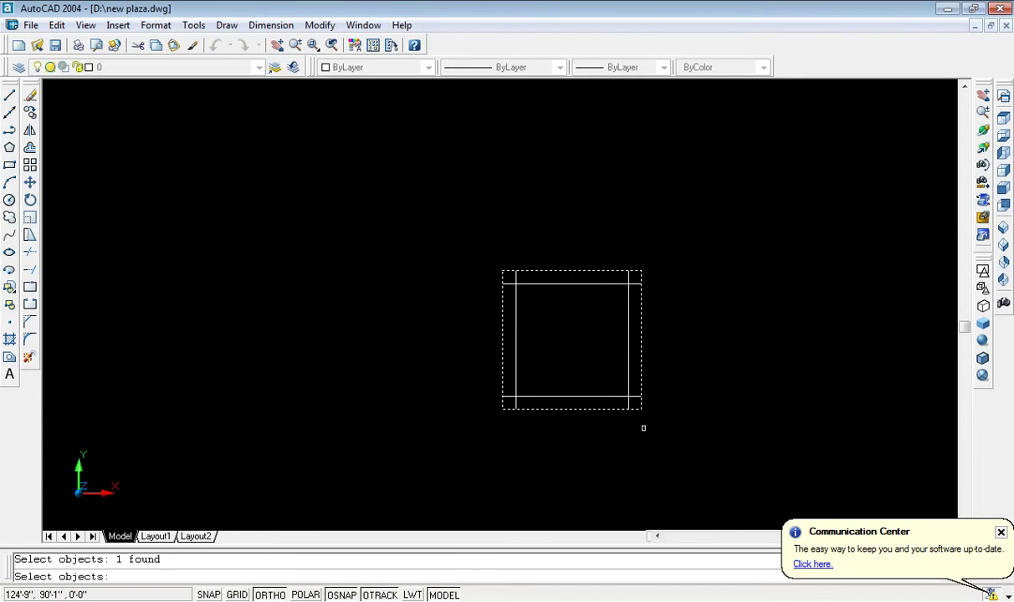
key(Return)
click(660, 431)
text(5')
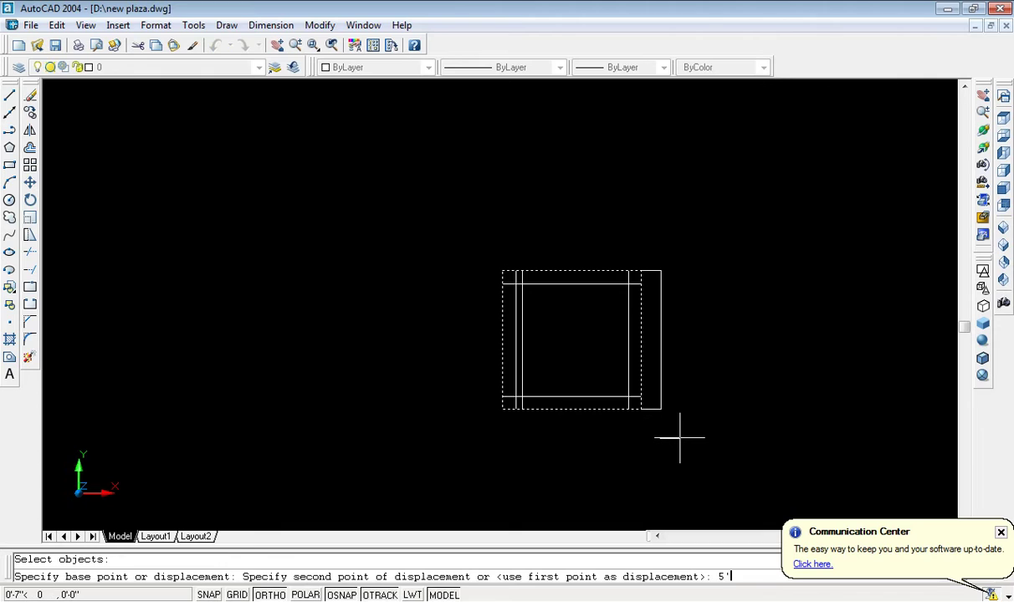
key(Return)
key(Escape)
text(RE)
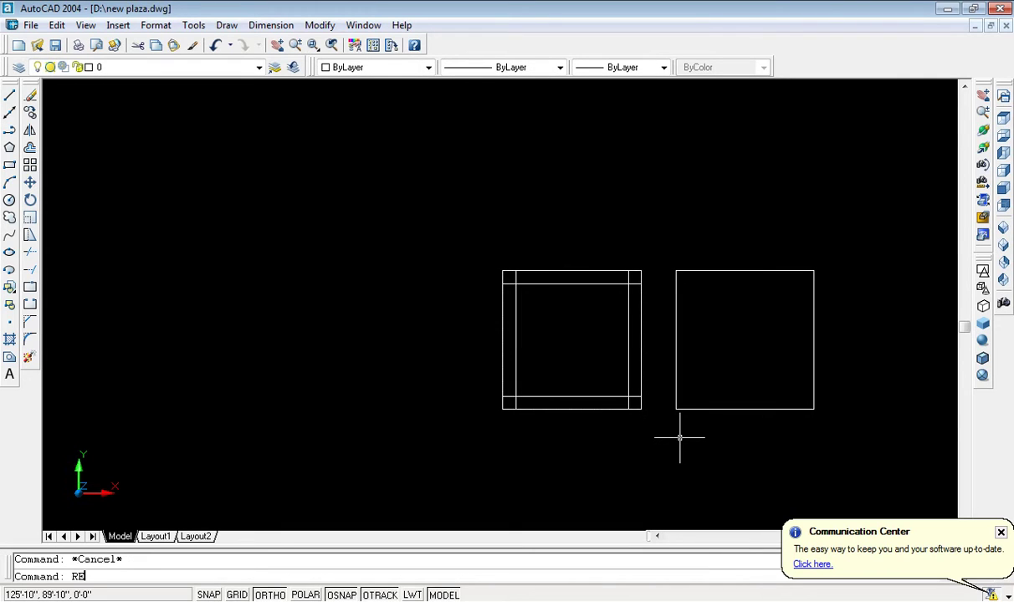
- Draw a small square inside the moved square's top-left corner
text(c)
key(Return)
click(675, 271)
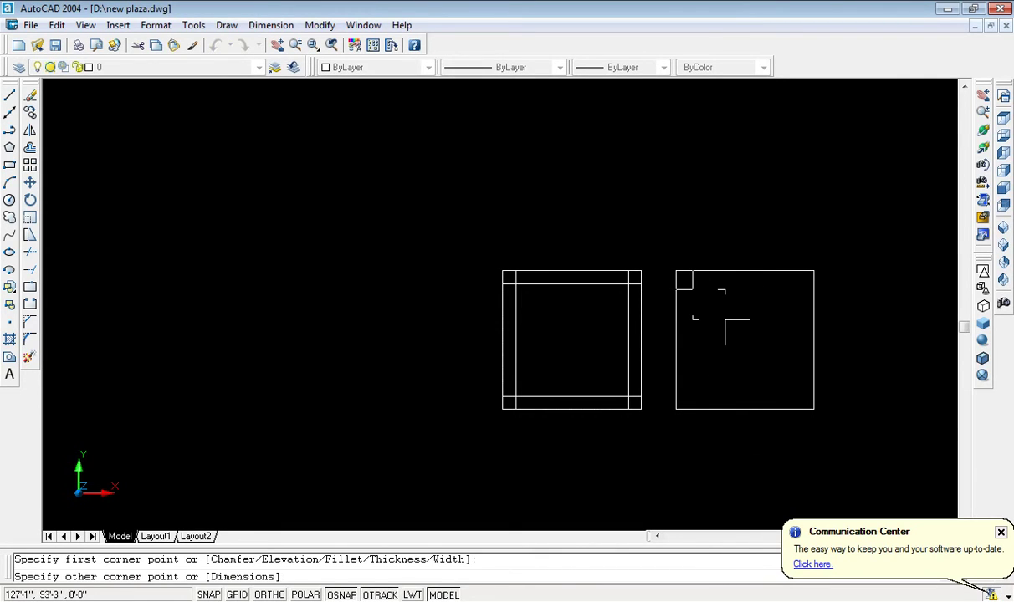
click(725, 319)
scroll(727, 322, down, 2)
scroll(736, 325, down, 1)
text(EXT)
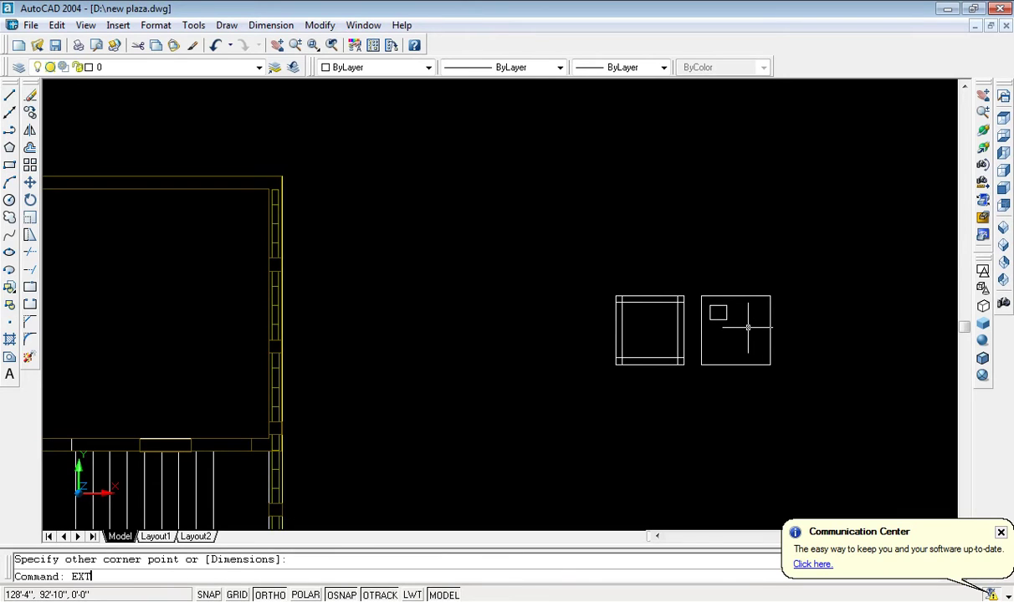
- Extrude both right-hand rectangles to a height of 1
key(Return)
click(805, 278)
click(719, 322)
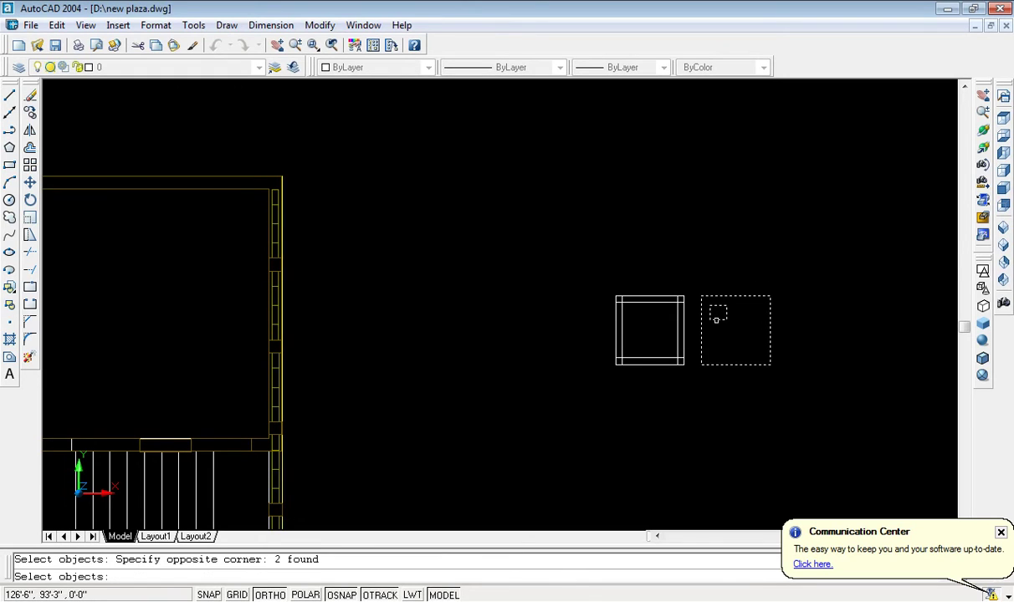
key(Return)
text(1)
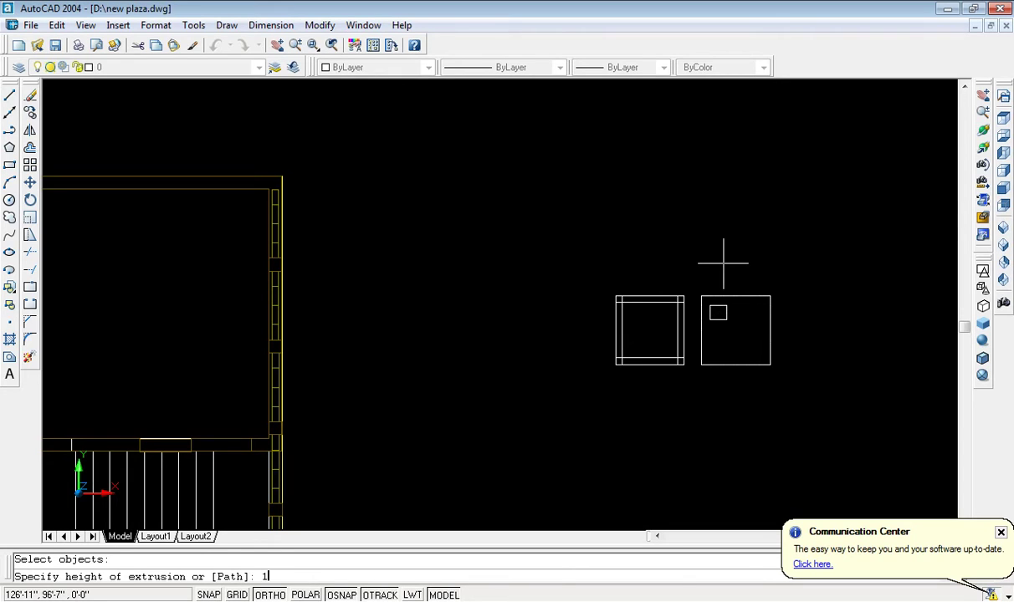
key(Return)
key(Return)
key(Escape)
text(S)
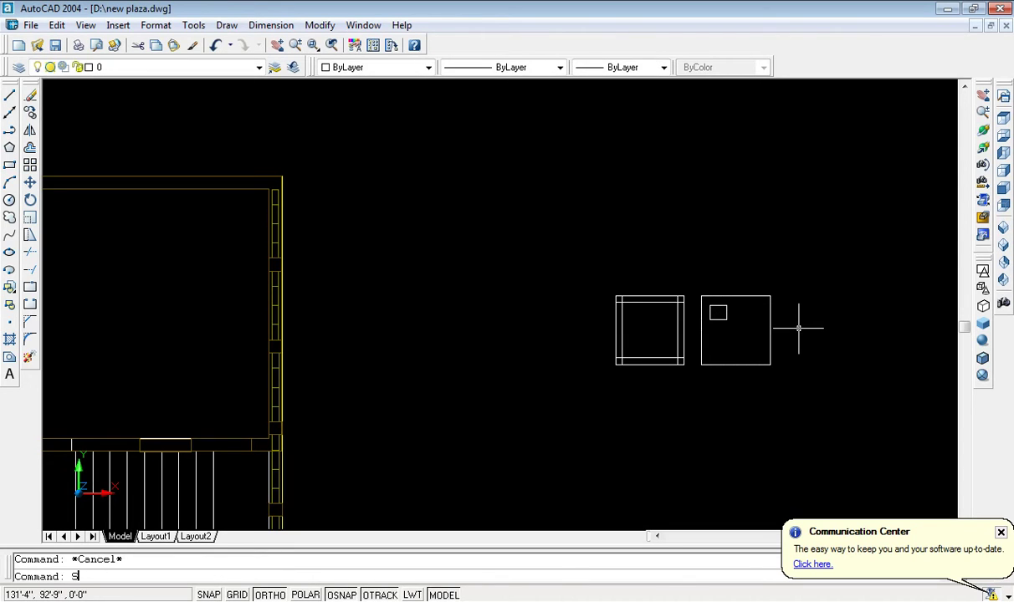
- Subtract the small inner box from the larger box to cut a square hole
text(u)
key(Return)
click(770, 327)
key(Return)
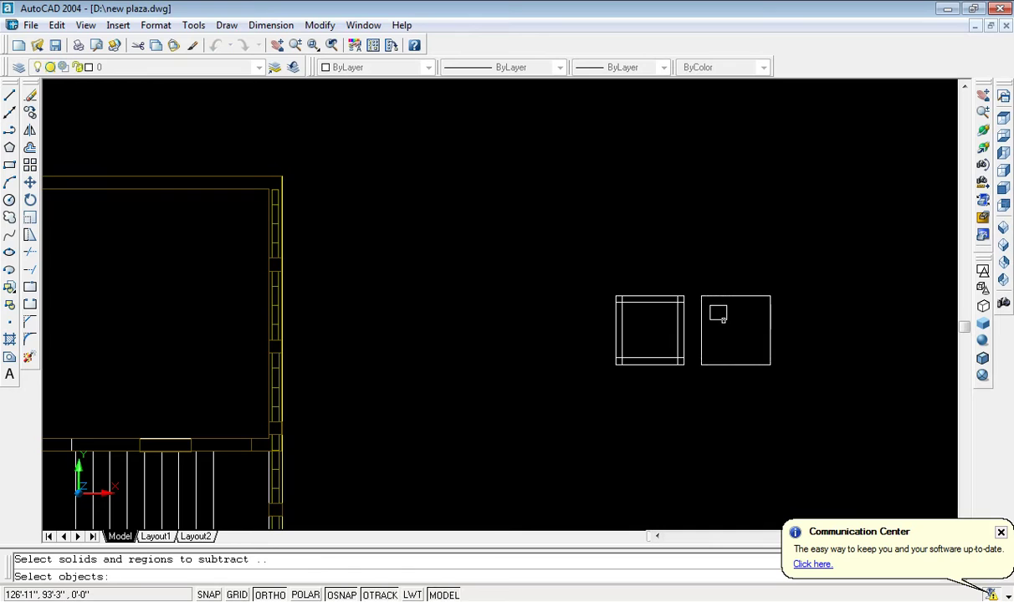
click(726, 313)
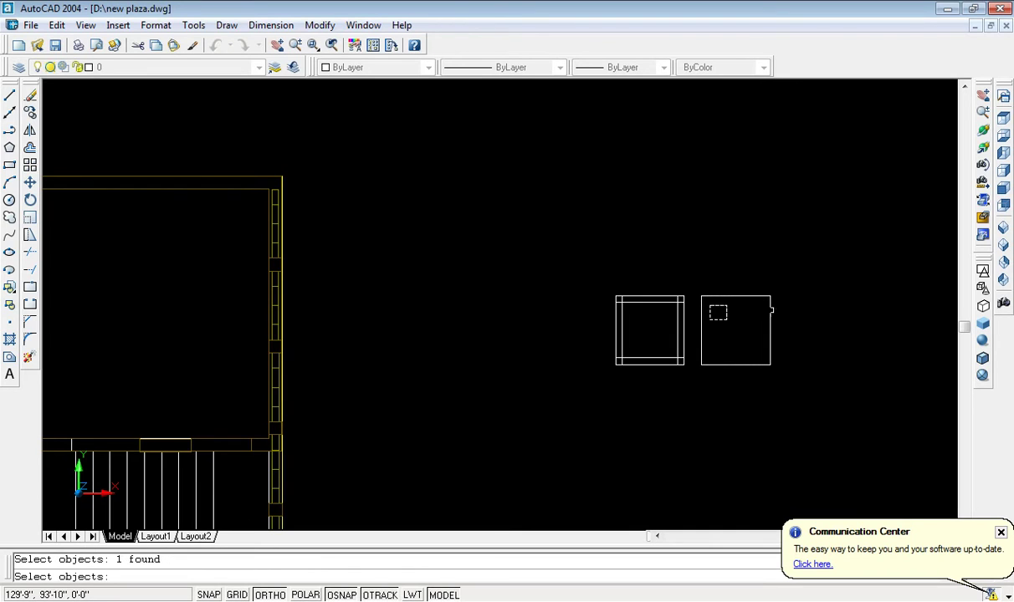
key(Return)
- Apply Gouraud shading and move the holed slab 5' left onto the tank frame
click(983, 342)
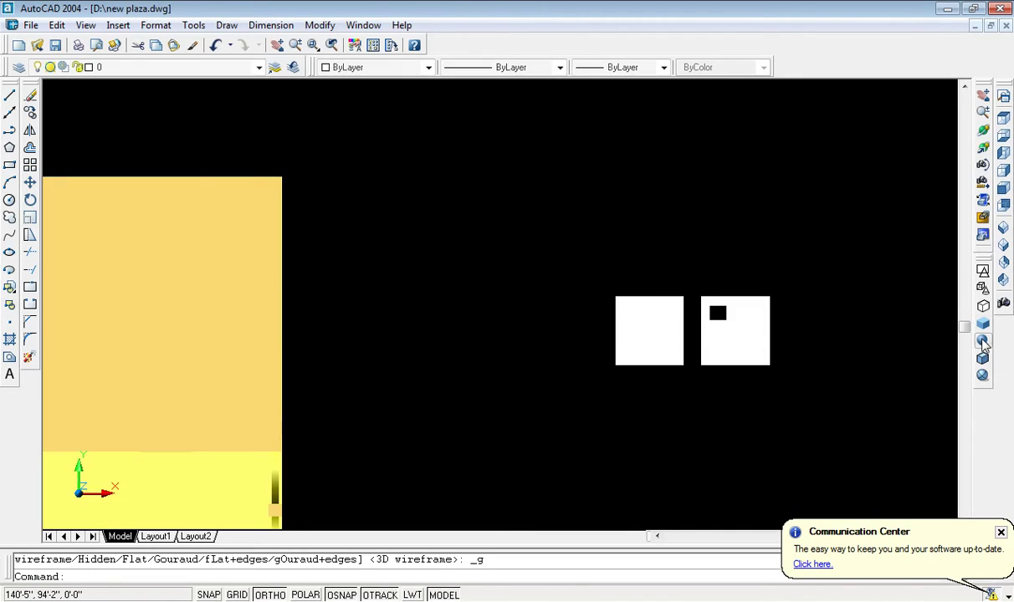
text(m)
key(Return)
click(766, 362)
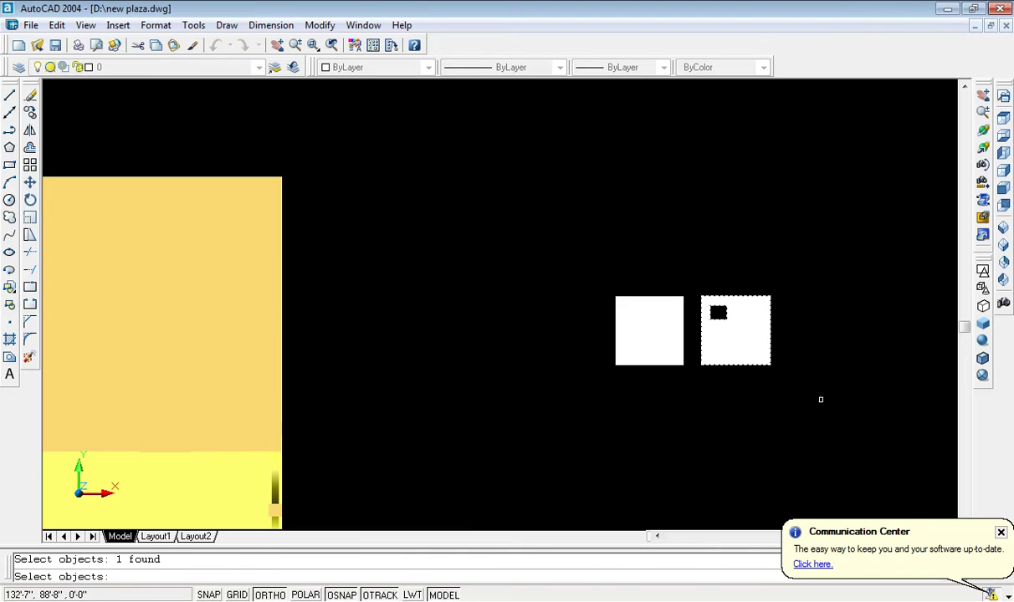
key(Return)
click(820, 399)
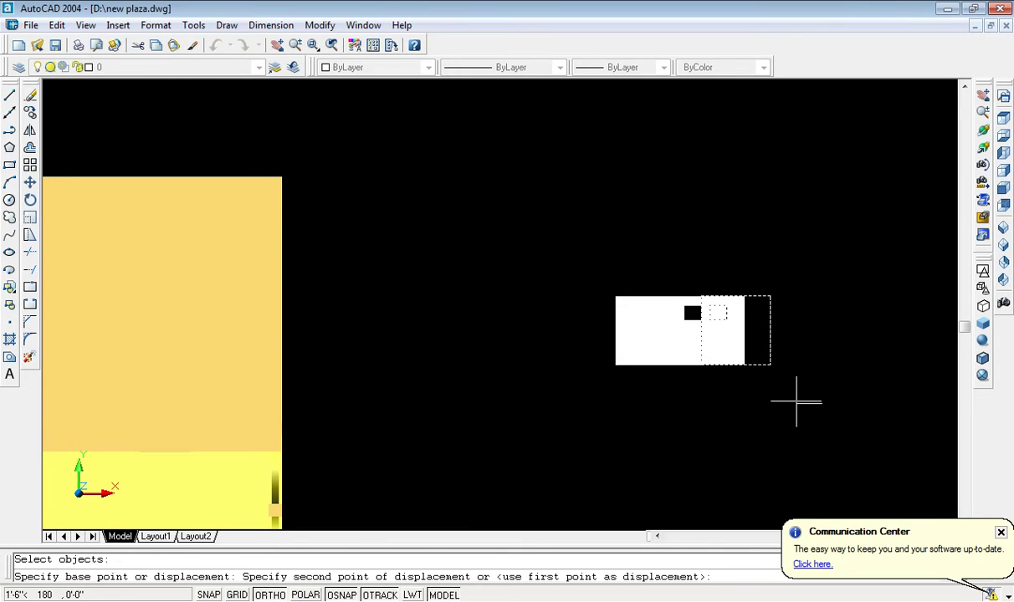
text(5')
key(Return)
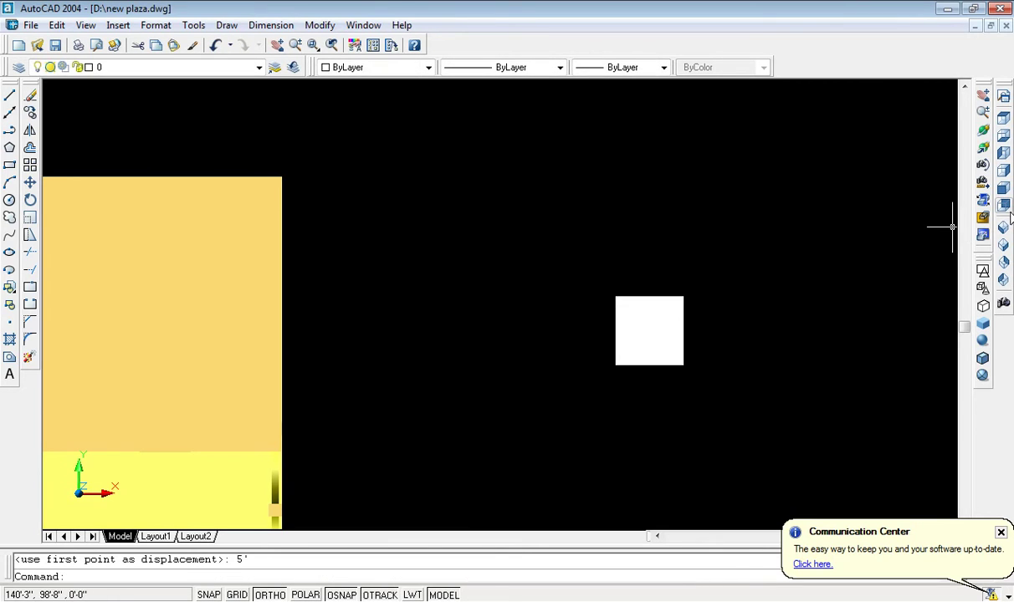
click(1003, 190)
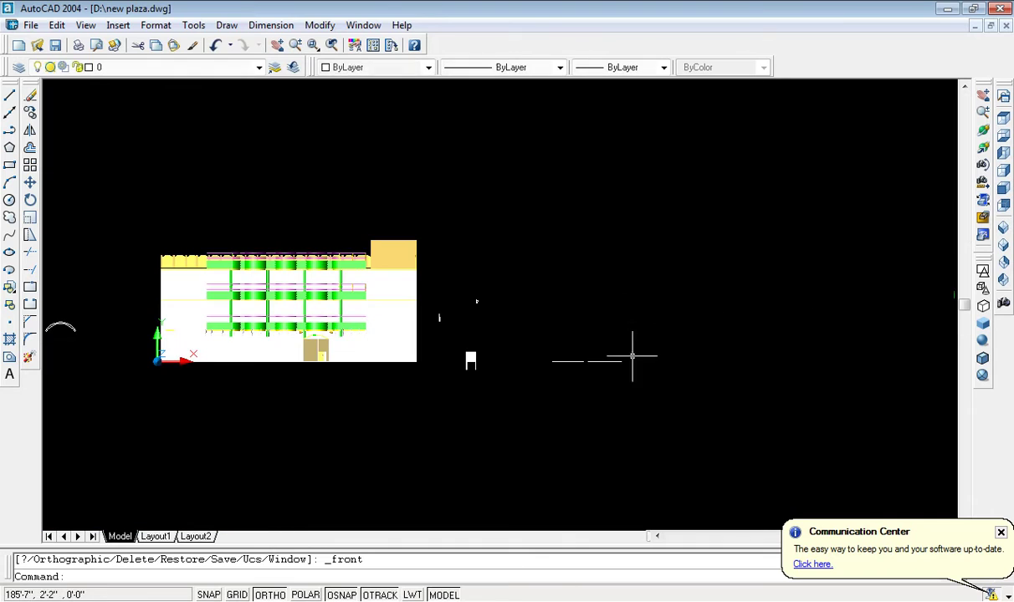
- Return to wireframe display and raise the frame's crossbeam by 4'
click(983, 287)
scroll(467, 356, up, 5)
scroll(469, 347, up, 5)
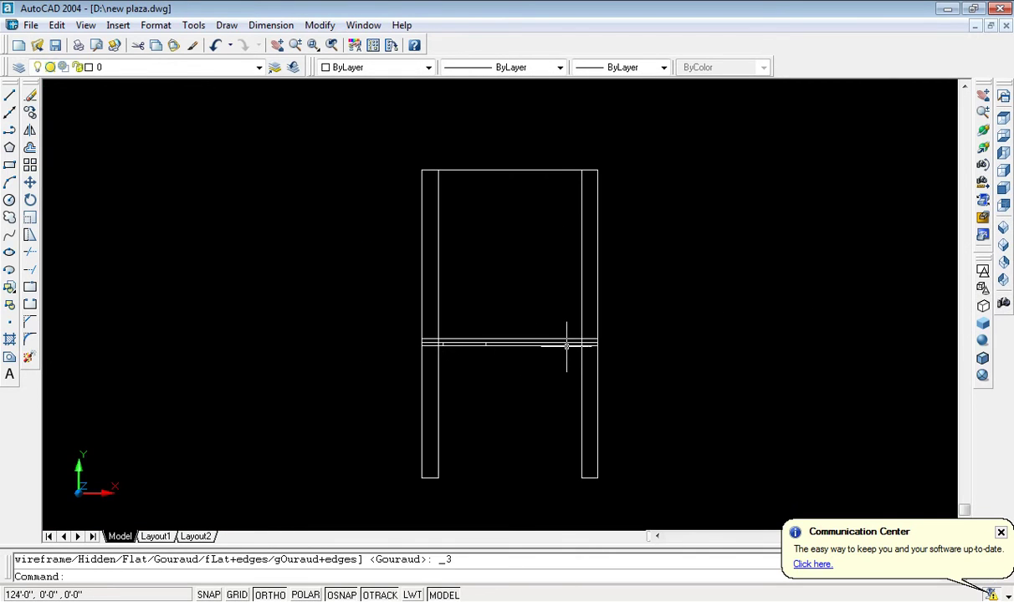
text(M)
key(Return)
scroll(491, 342, up, 3)
click(483, 342)
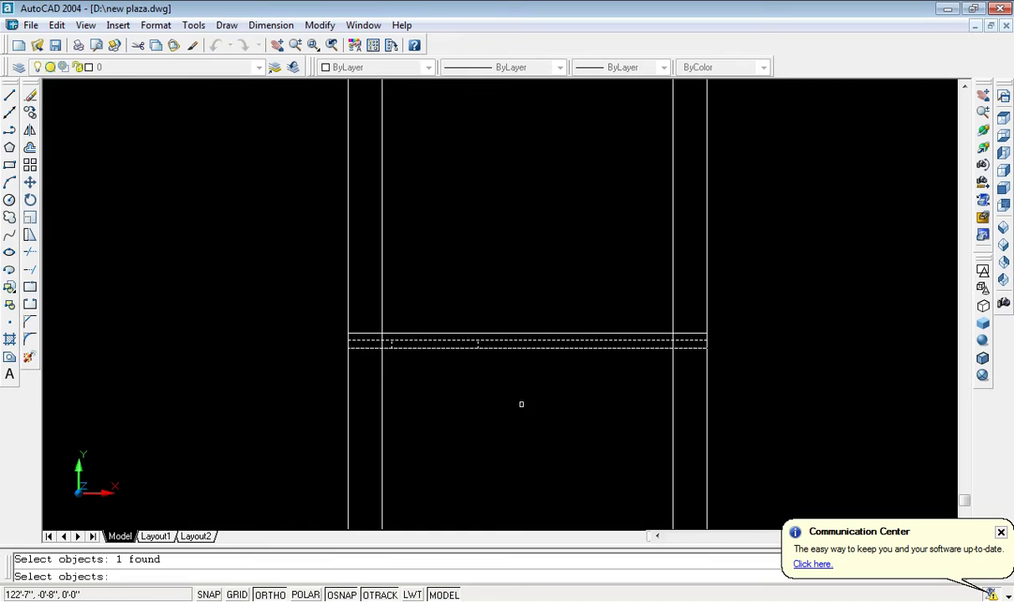
key(Return)
click(520, 410)
text(4')
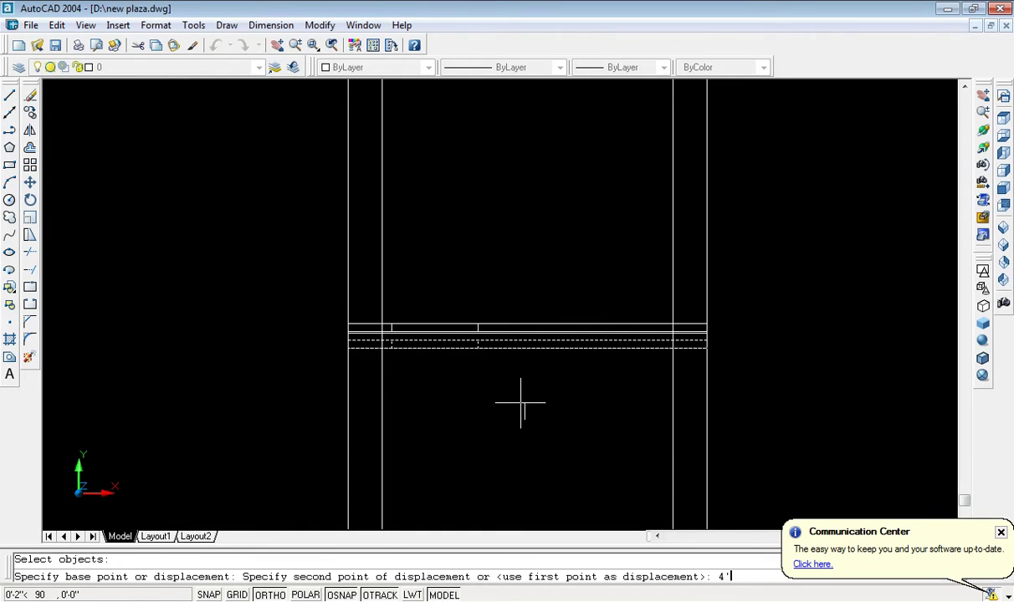
key(Return)
- Window-select the tank frame and move it 38' upward at polar angle 90
scroll(522, 403, down, 2)
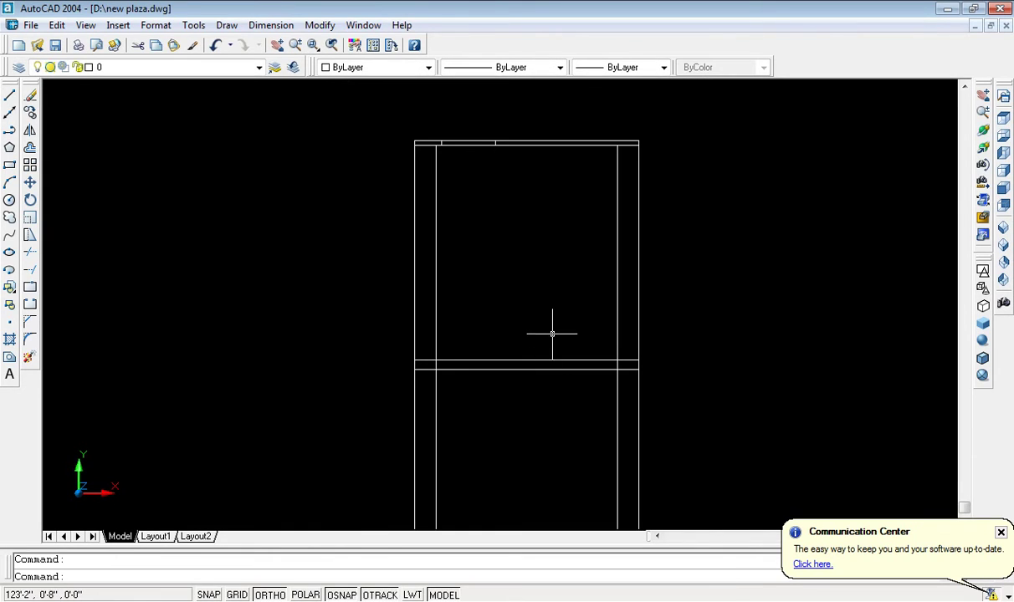
scroll(644, 285, down, 4)
scroll(690, 304, down, 5)
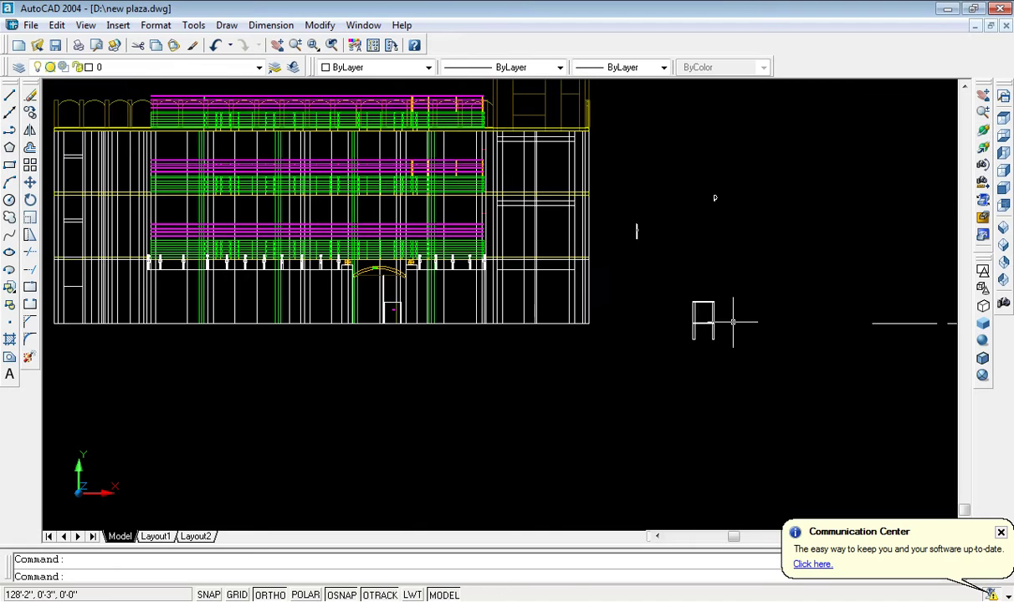
text(m)
key(Return)
click(767, 280)
click(672, 362)
key(Return)
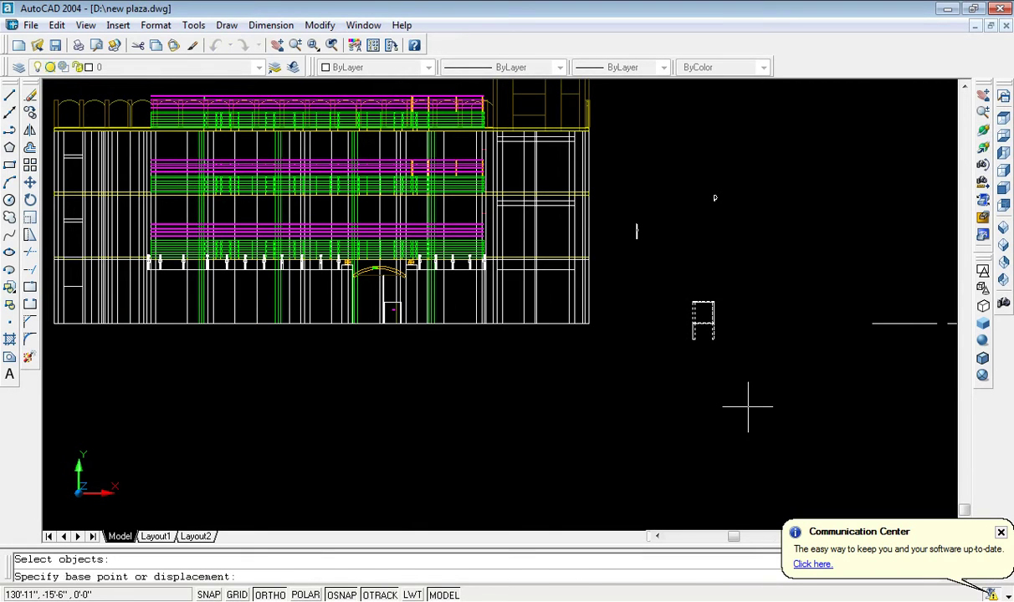
click(745, 405)
text(38')
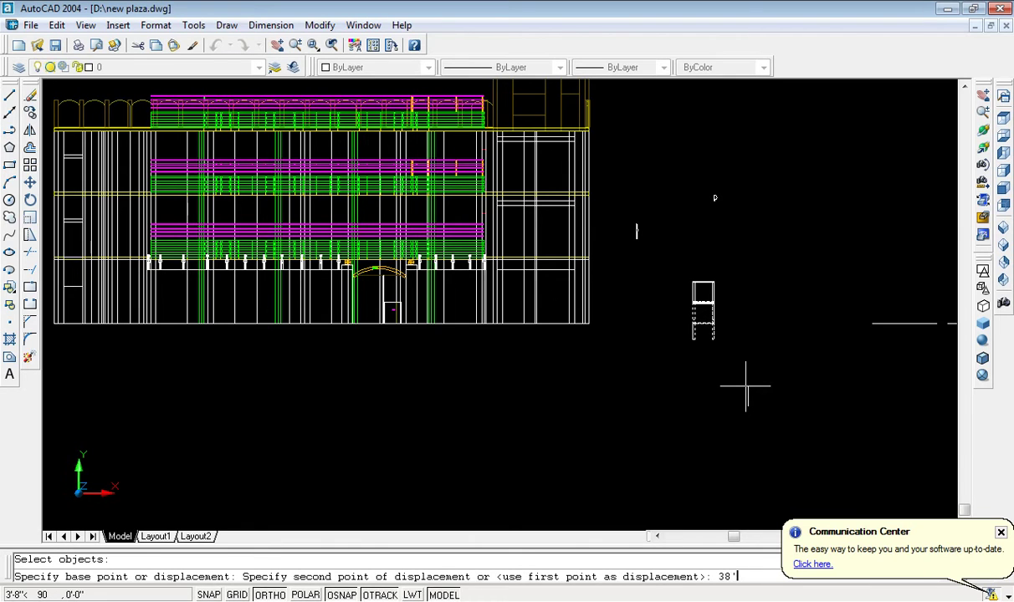
key(Return)
middle_drag(671, 276, 683, 448)
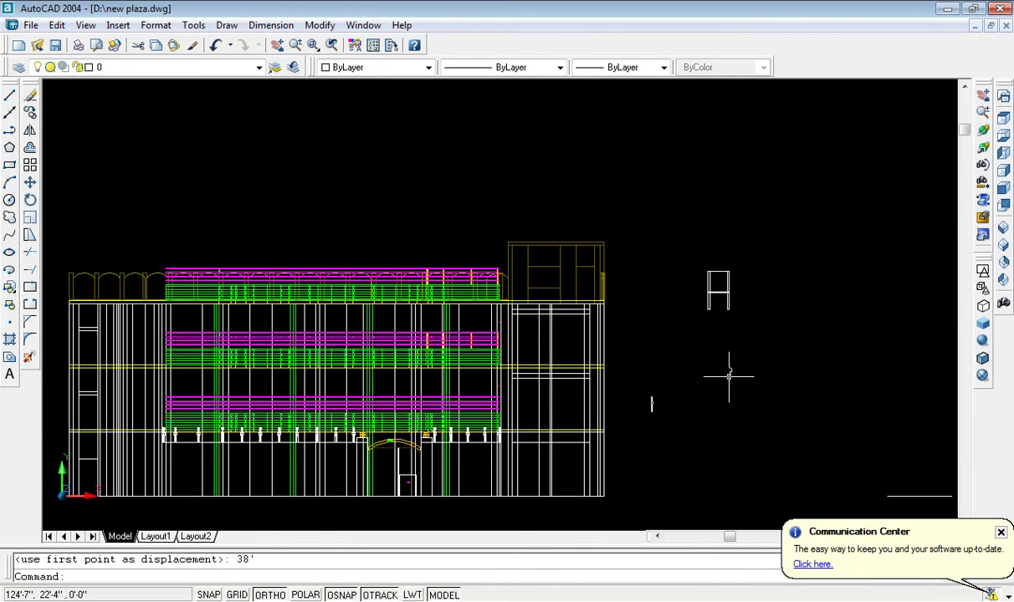
scroll(728, 434, up, 2)
- Move the tank frame up and left toward the rooftop
key(Return)
click(736, 276)
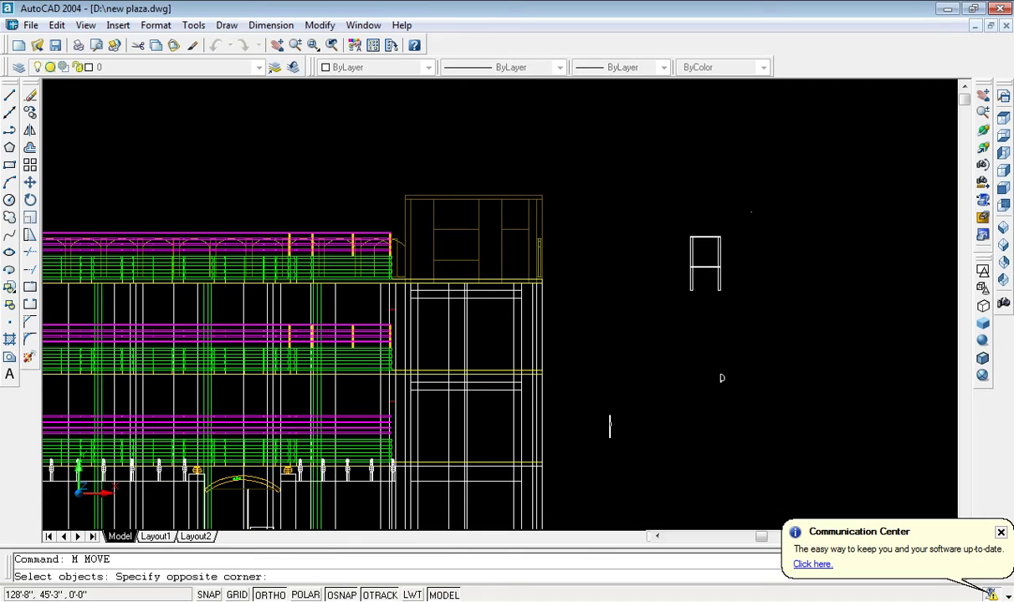
click(674, 317)
key(Return)
click(799, 333)
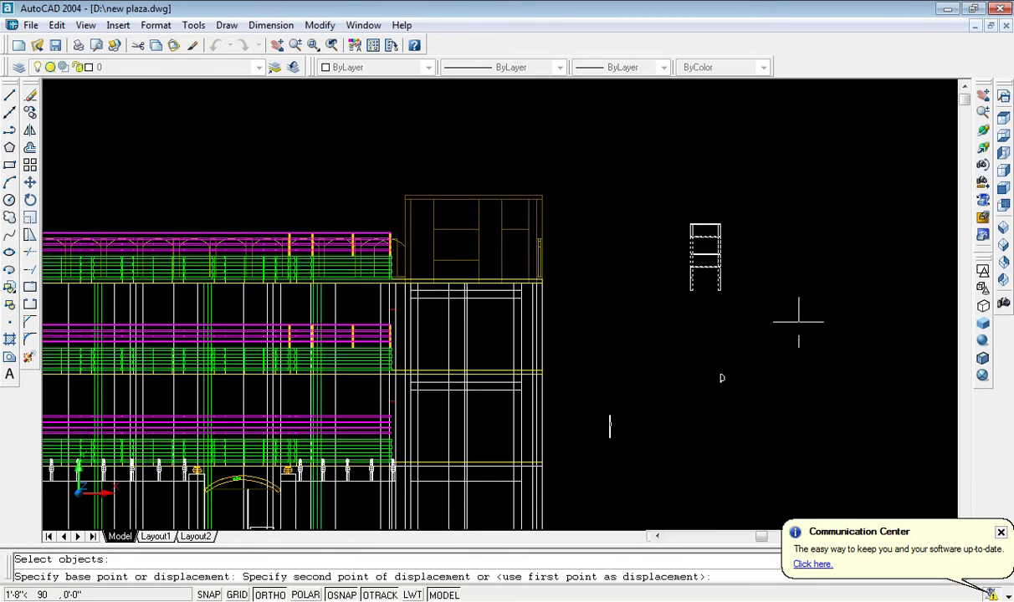
text(12')
key(Return)
mouse_move(789, 322)
middle_down()
mouse_move(717, 410)
mouse_move(736, 414)
middle_up()
- Reselect the tank frame and set it down on the rooftop room's roof
text(m)
key(Return)
key(Escape)
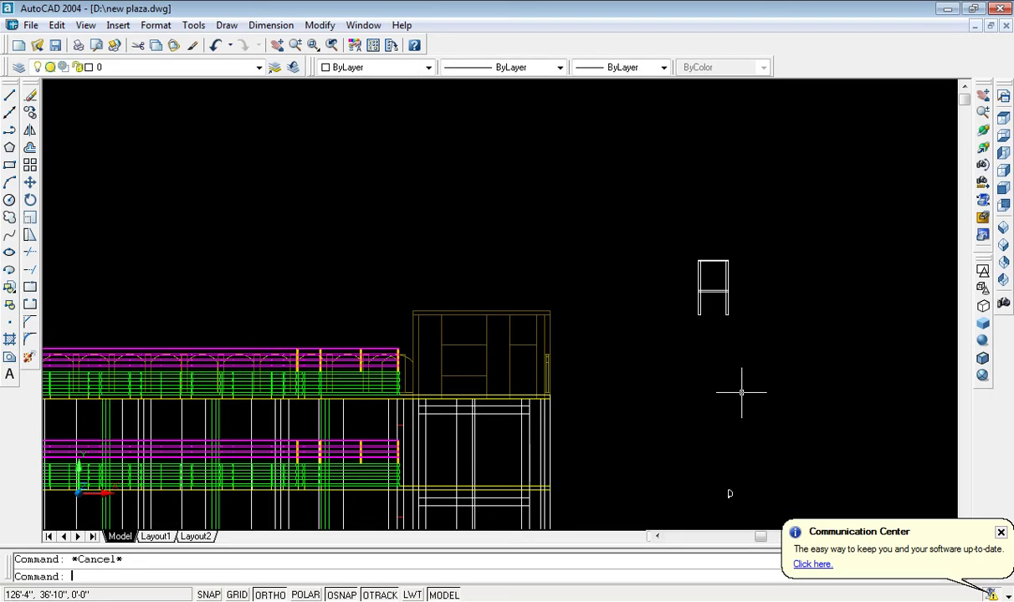
text(m)
key(Return)
click(763, 323)
click(709, 235)
key(Return)
click(698, 315)
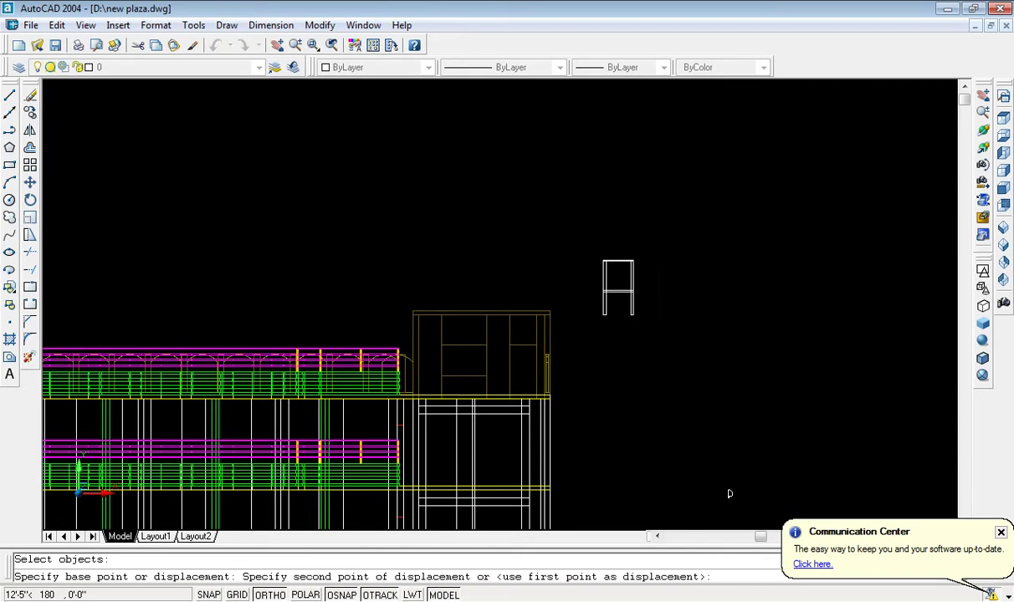
click(662, 352)
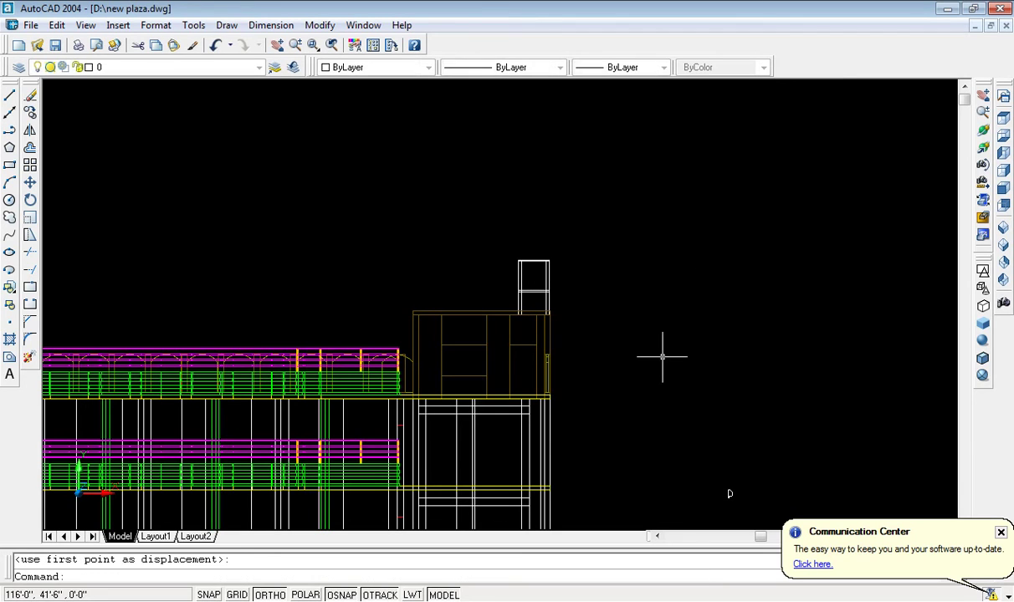
- Bring the rooftop tank into view and switch to the Top plan view
scroll(543, 305, up, 3)
scroll(544, 306, up, 2)
scroll(543, 305, up, 2)
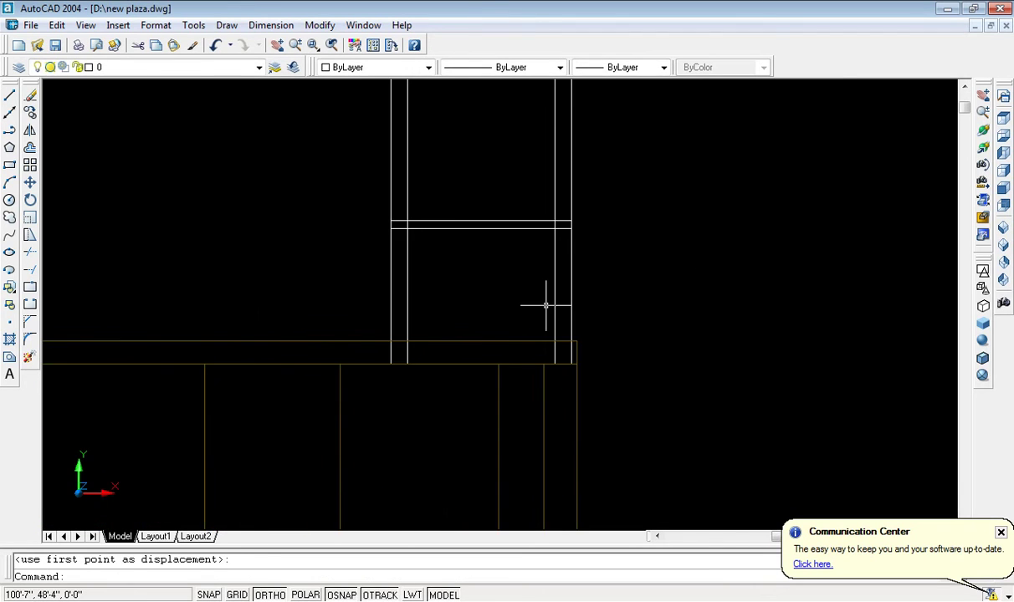
scroll(544, 305, down, 6)
middle_drag(557, 276, 593, 401)
scroll(593, 402, up, 2)
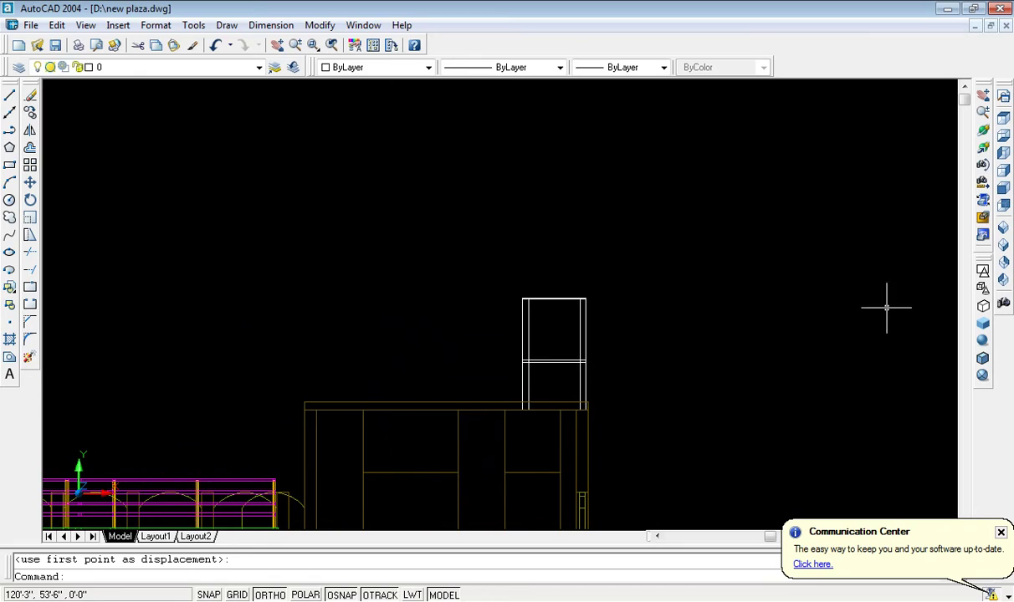
click(1004, 119)
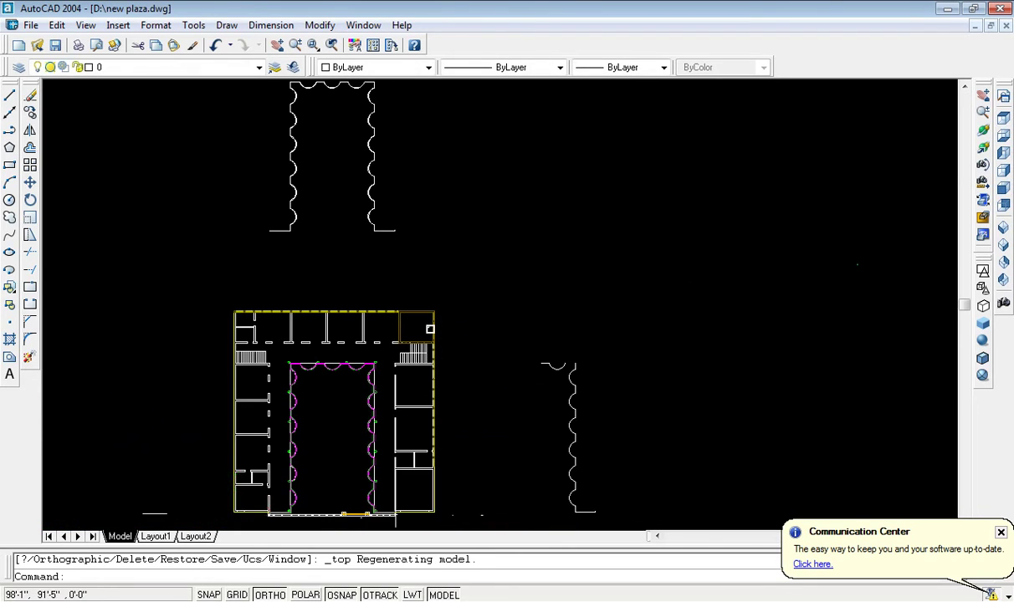
- Move the tank's square footprint into the rooftop room's upper-right corner in plan
scroll(421, 307, up, 3)
text(m)
key(Return)
click(474, 293)
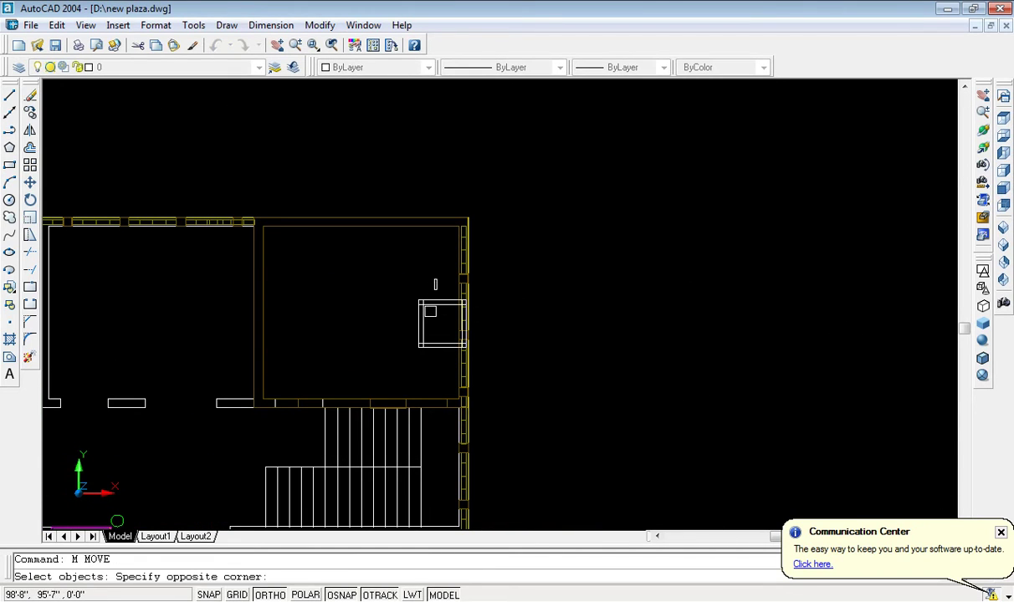
click(410, 357)
middle_drag(459, 348, 506, 433)
key(Return)
click(609, 418)
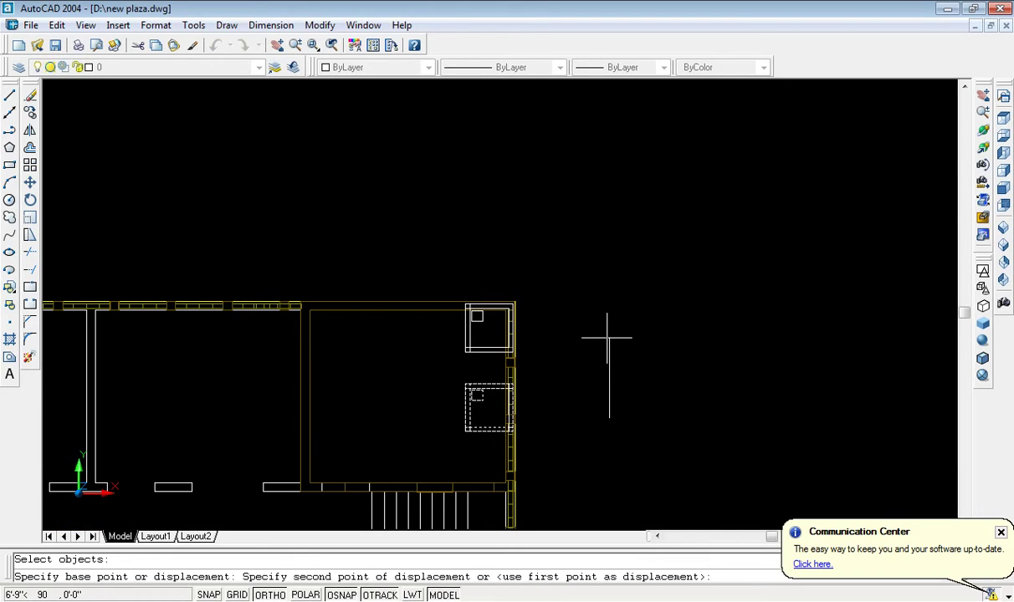
click(608, 338)
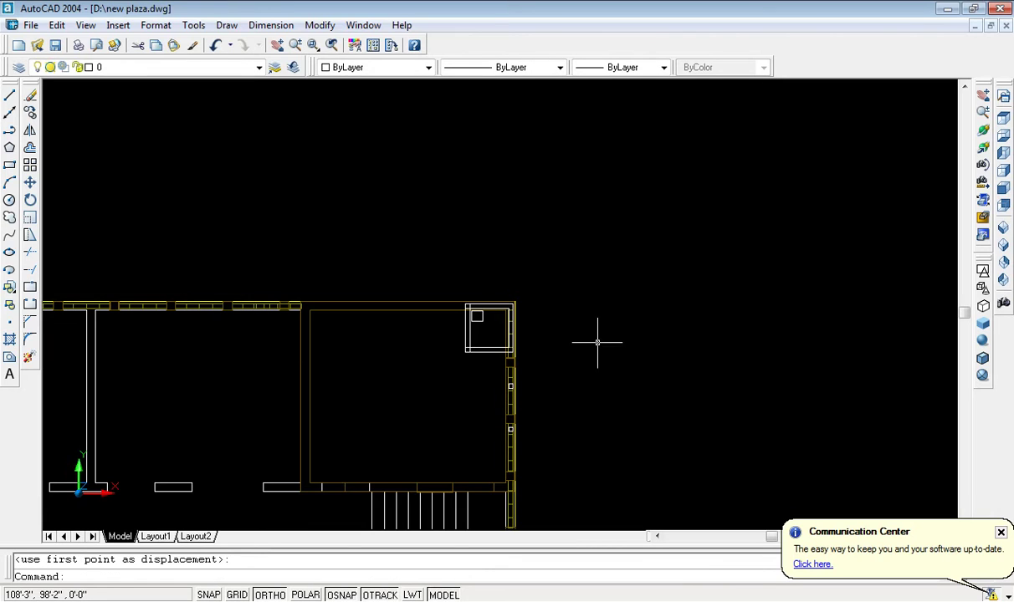
scroll(428, 340, up, 1)
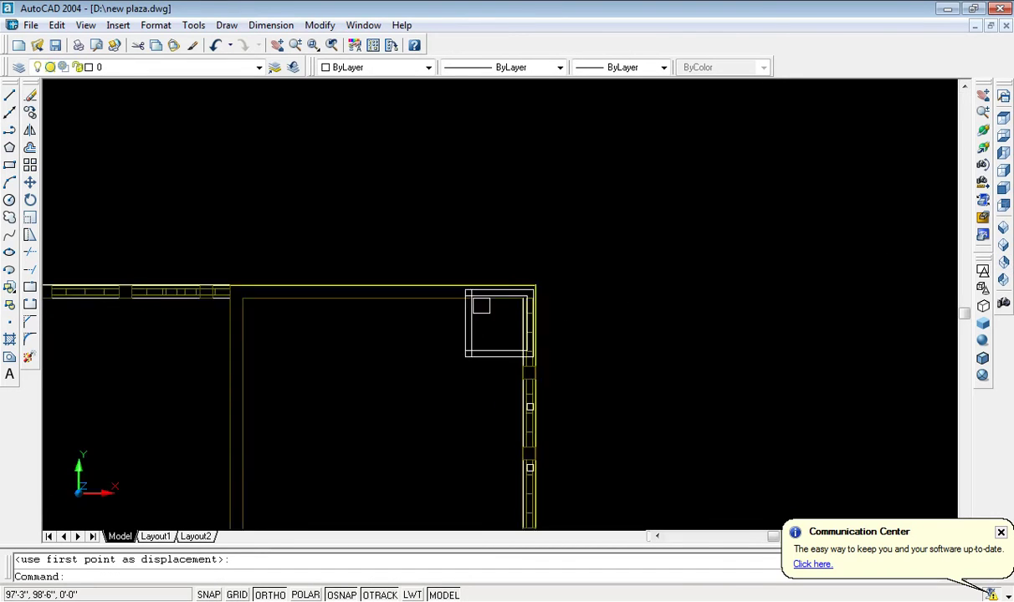
scroll(458, 313, up, 1)
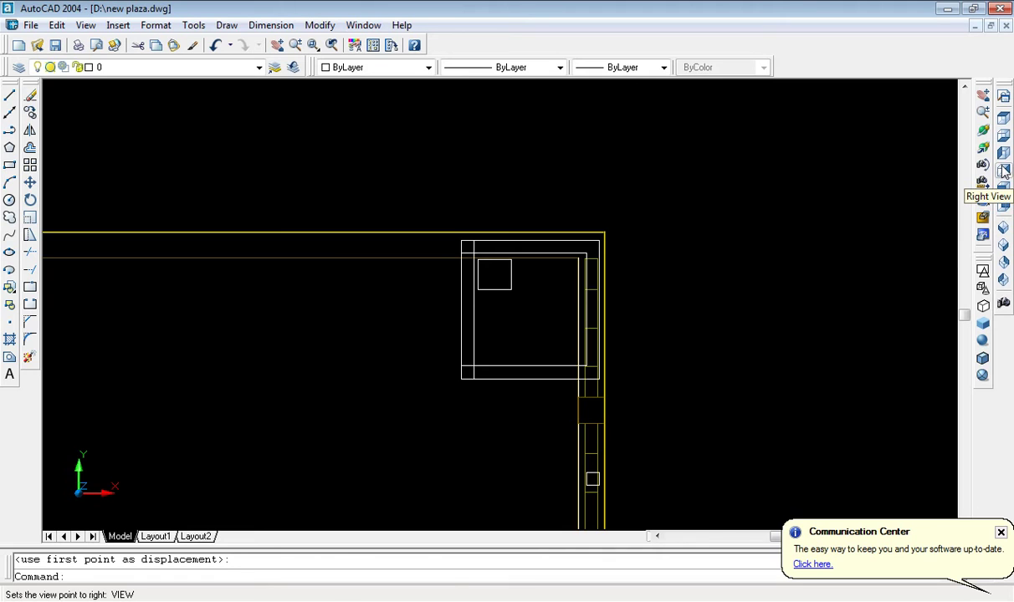
- Show the right-side elevation, zoomed in on the rooftop tank
click(1004, 172)
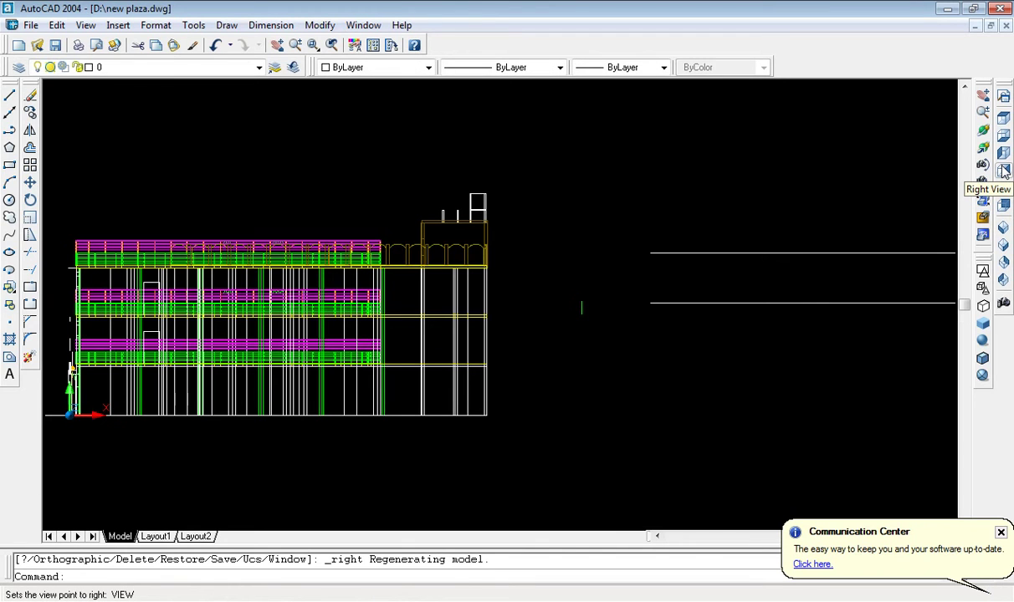
scroll(507, 267, up, 2)
scroll(508, 267, up, 2)
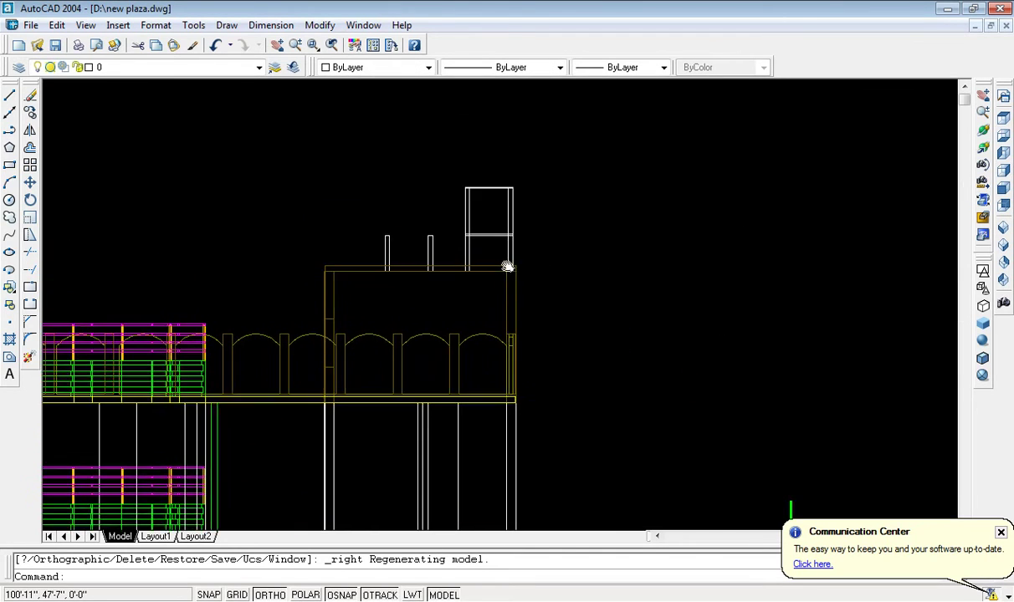
scroll(507, 266, up, 2)
scroll(471, 197, up, 2)
middle_drag(530, 170, 532, 266)
scroll(532, 265, up, 1)
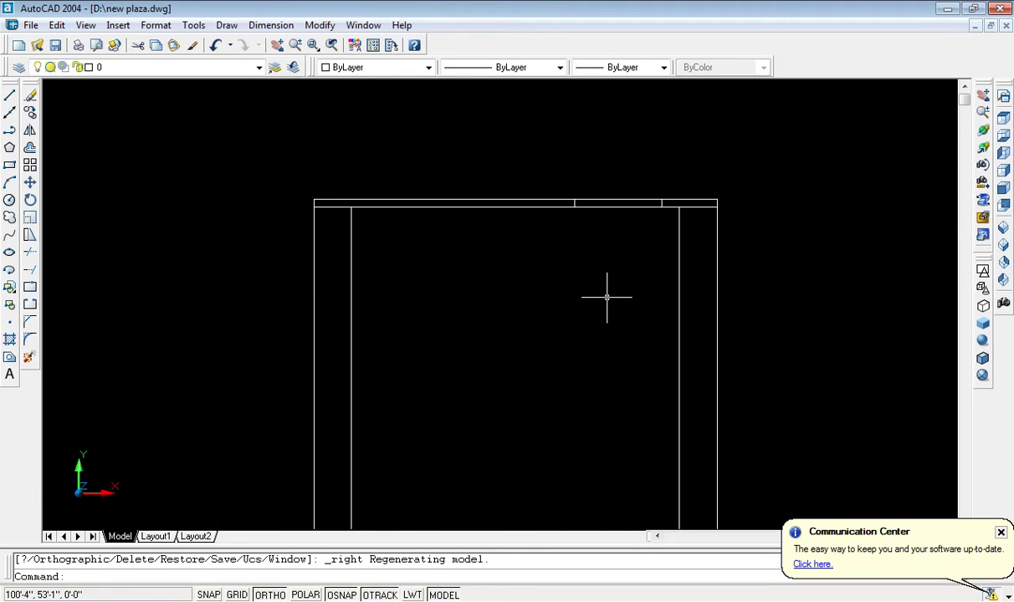
- Draw a trial pipe polyline from the tank top down the facade
text(Pl)
key(Return)
click(620, 274)
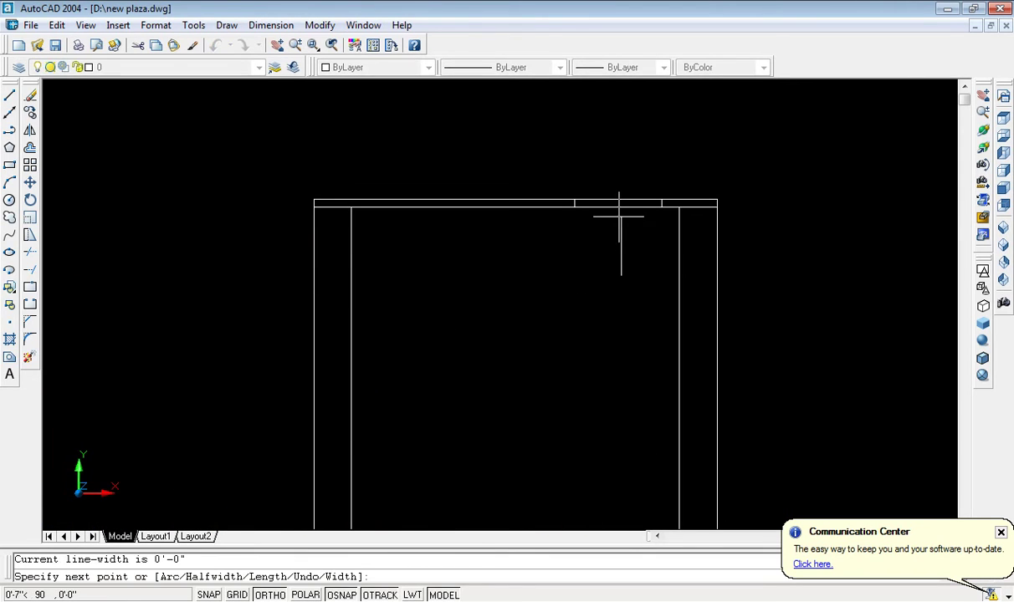
click(619, 182)
scroll(711, 172, up, 4)
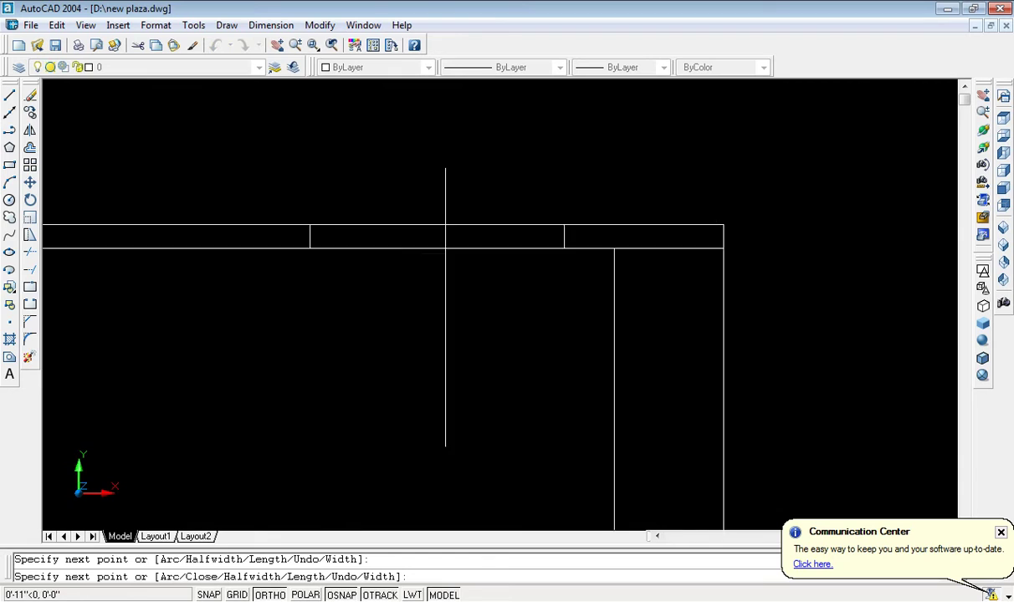
scroll(727, 184, down, 2)
click(728, 174)
scroll(696, 177, down, 2)
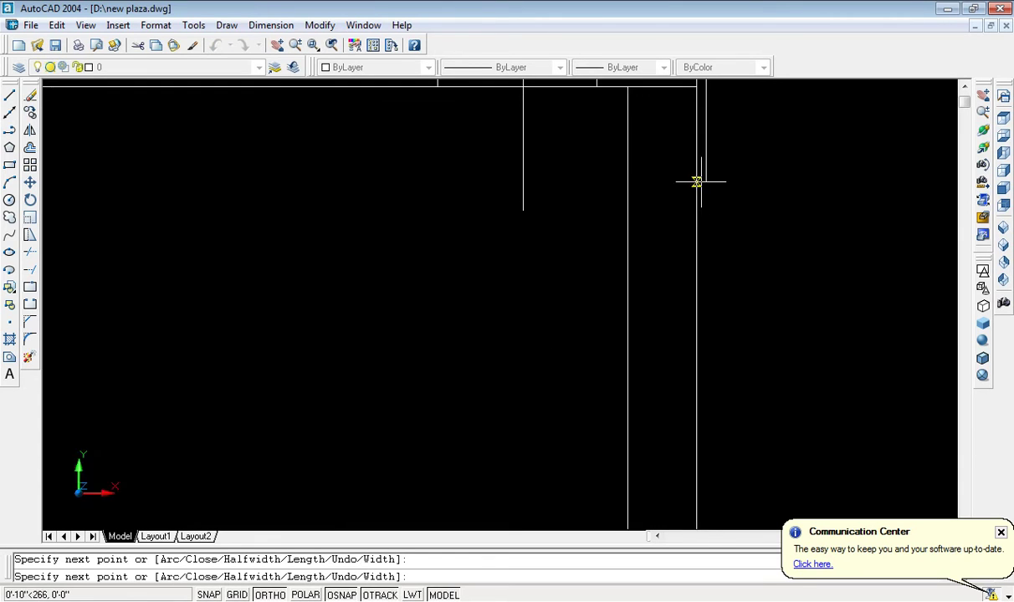
scroll(722, 323, down, 2)
middle_drag(724, 358, 693, 278)
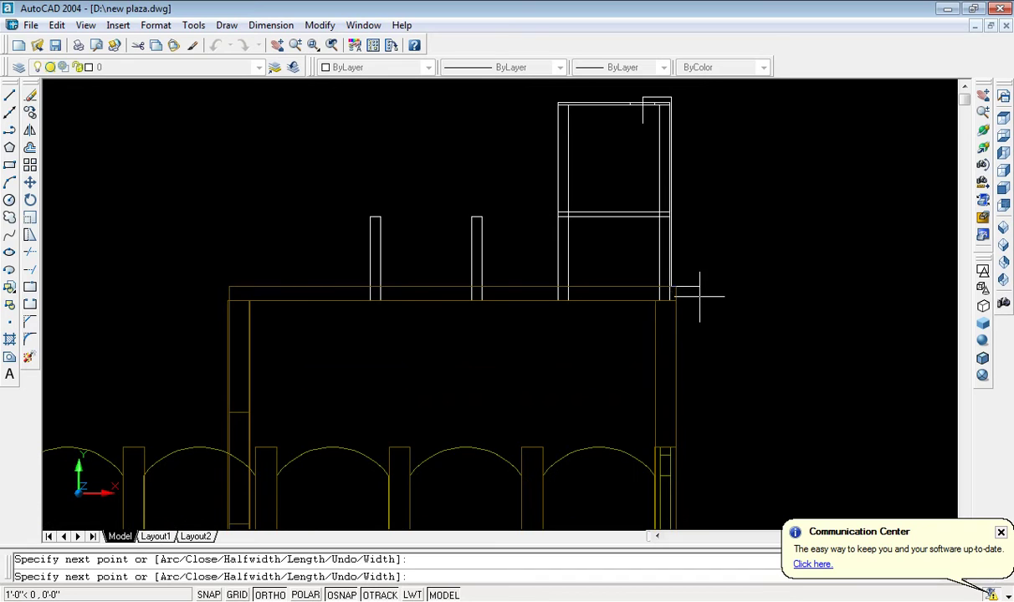
scroll(683, 289, up, 2)
scroll(682, 287, up, 4)
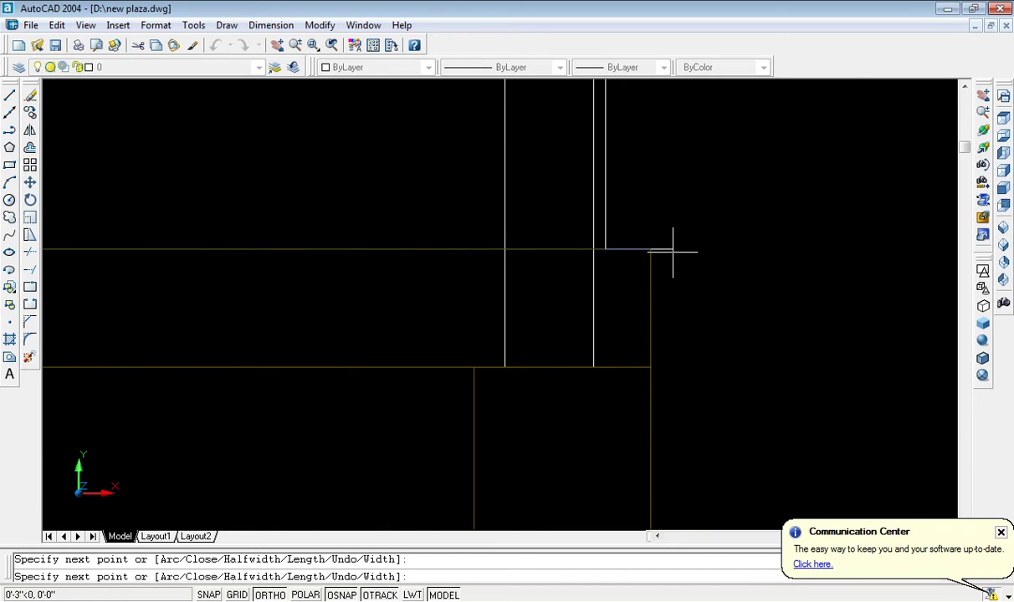
scroll(673, 308, down, 2)
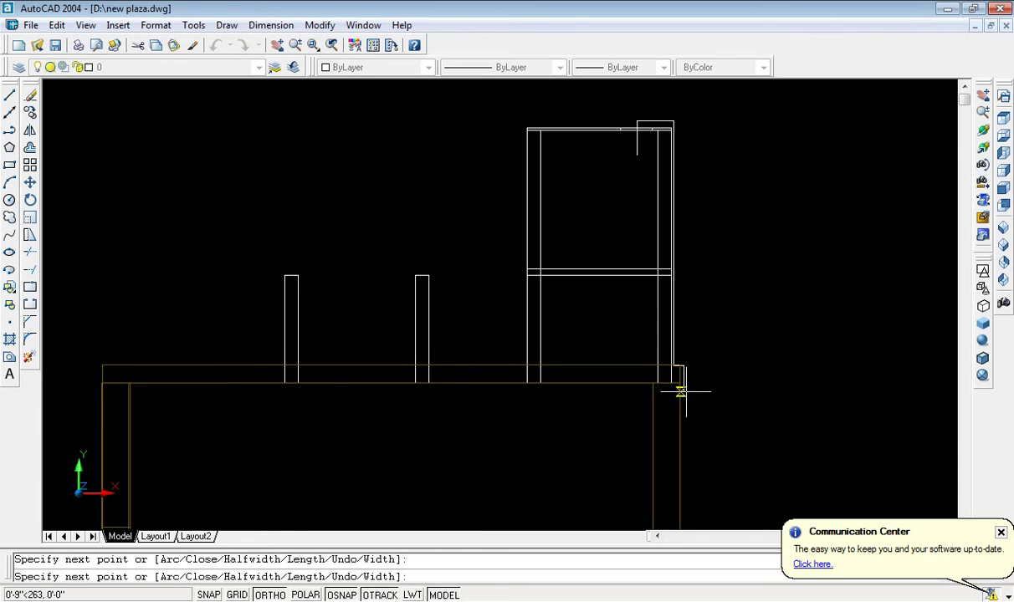
scroll(677, 309, down, 2)
scroll(683, 308, down, 2)
scroll(673, 285, down, 2)
scroll(672, 418, down, 2)
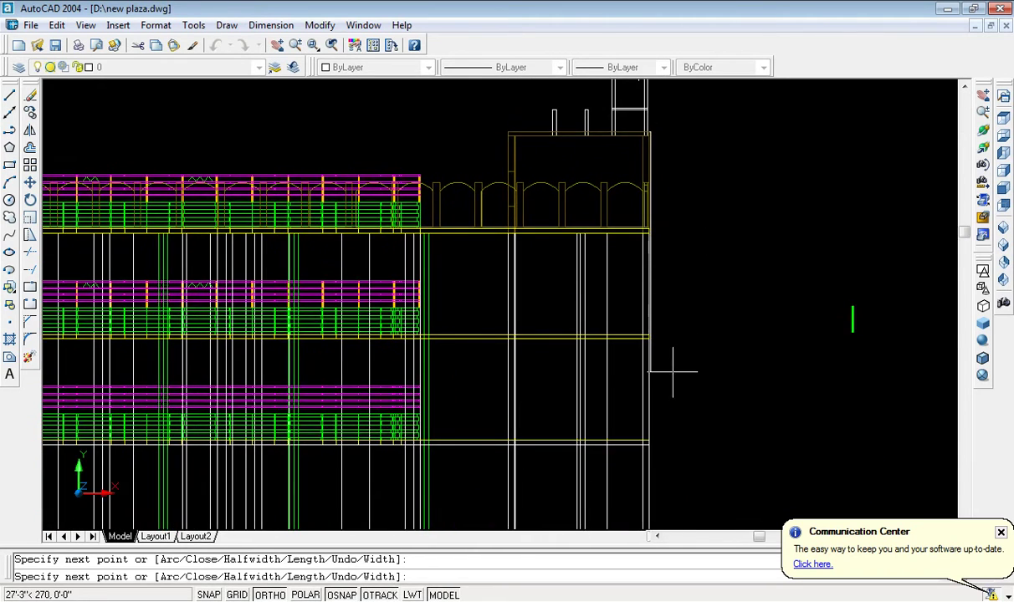
scroll(667, 234, down, 2)
scroll(665, 284, down, 1)
scroll(664, 318, up, 5)
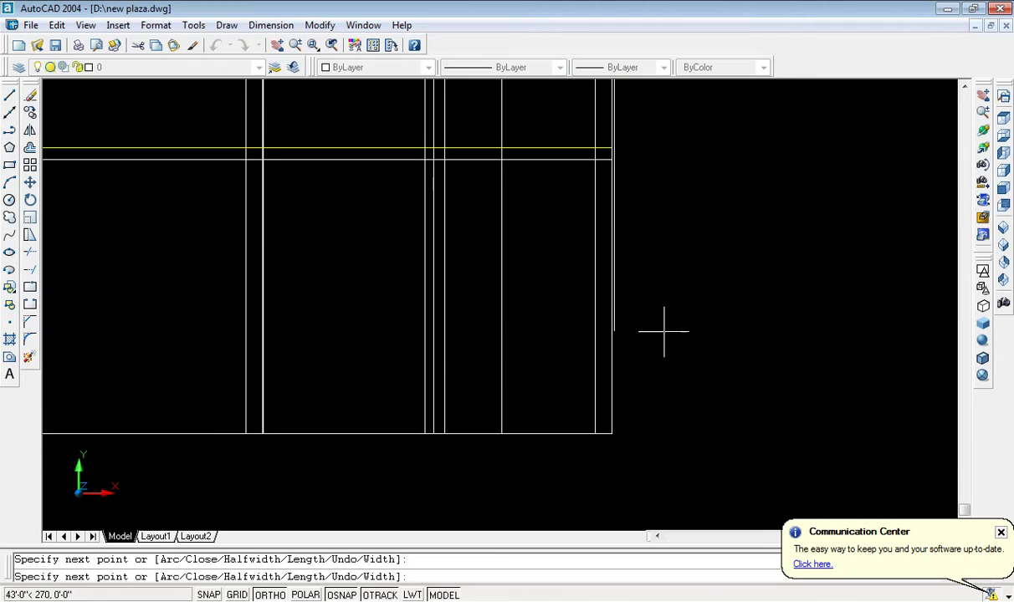
scroll(588, 414, up, 5)
right_click(597, 414)
click(622, 420)
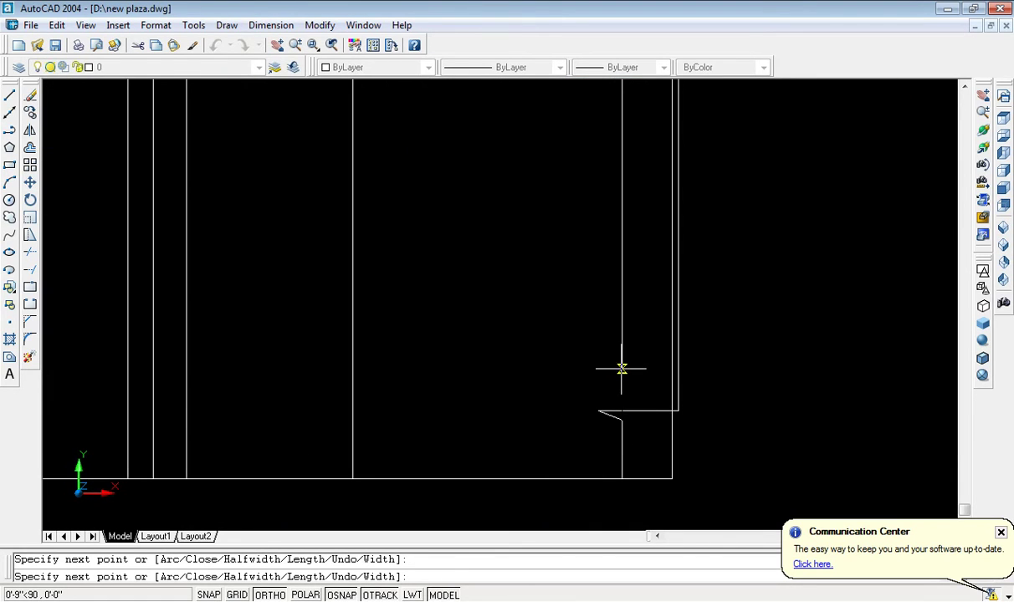
key(Escape)
- Erase the stray trial polyline at the building corner
click(616, 414)
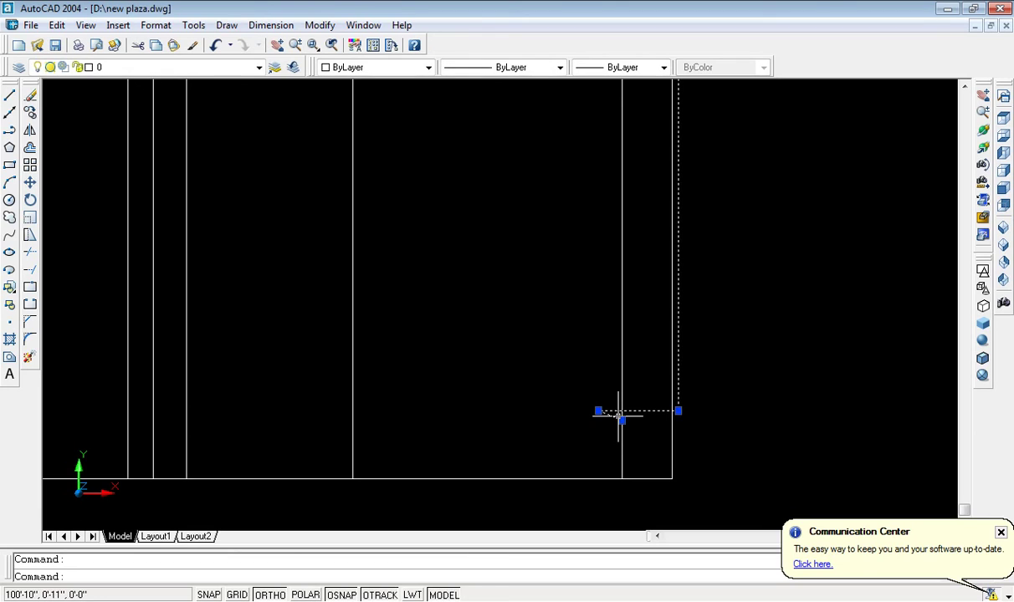
key(Escape)
key(Escape)
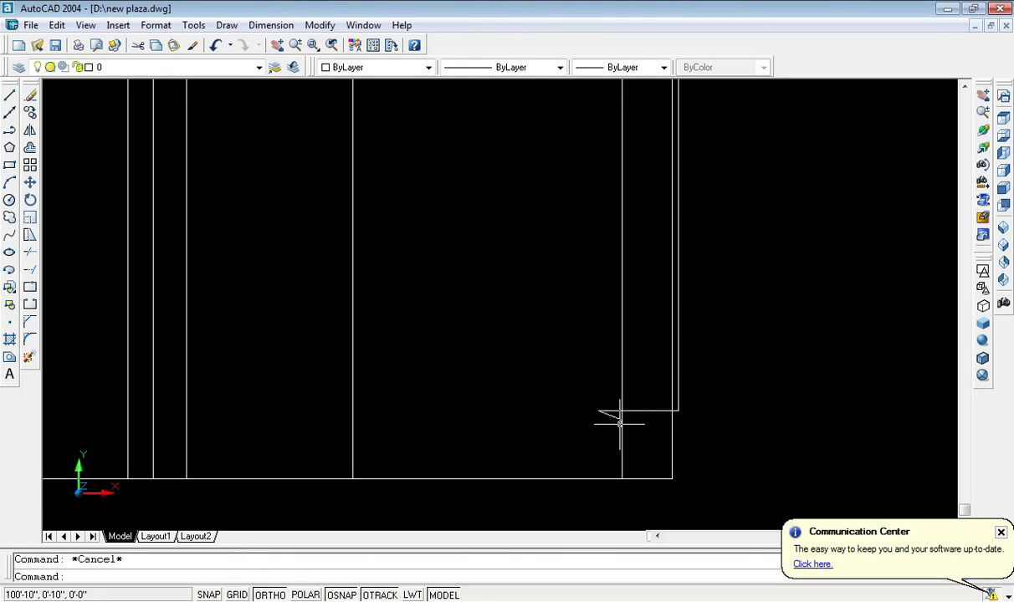
click(620, 416)
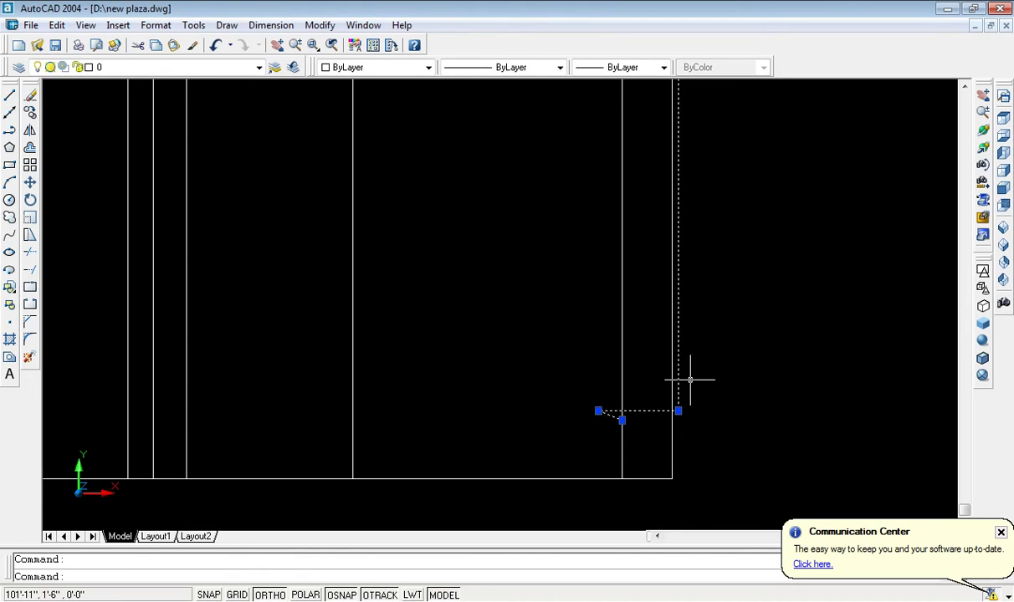
key(Delete)
scroll(690, 380, down, 5)
scroll(690, 380, up, 1)
- Start the pipe polyline at the rooftop tower and run it down the building's right side
scroll(690, 380, up, 3)
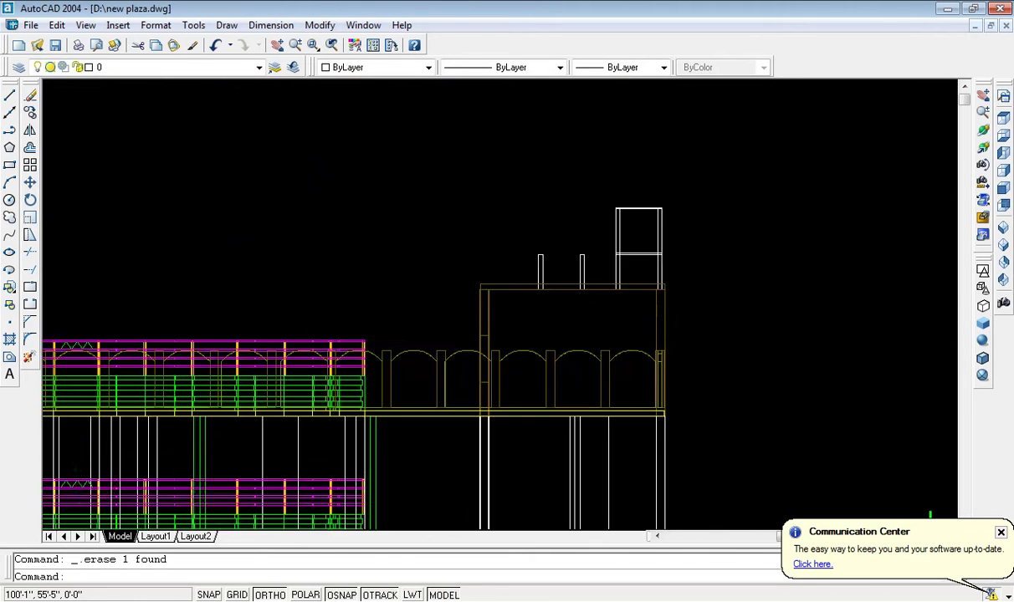
scroll(646, 192, up, 4)
text(PL)
key(Return)
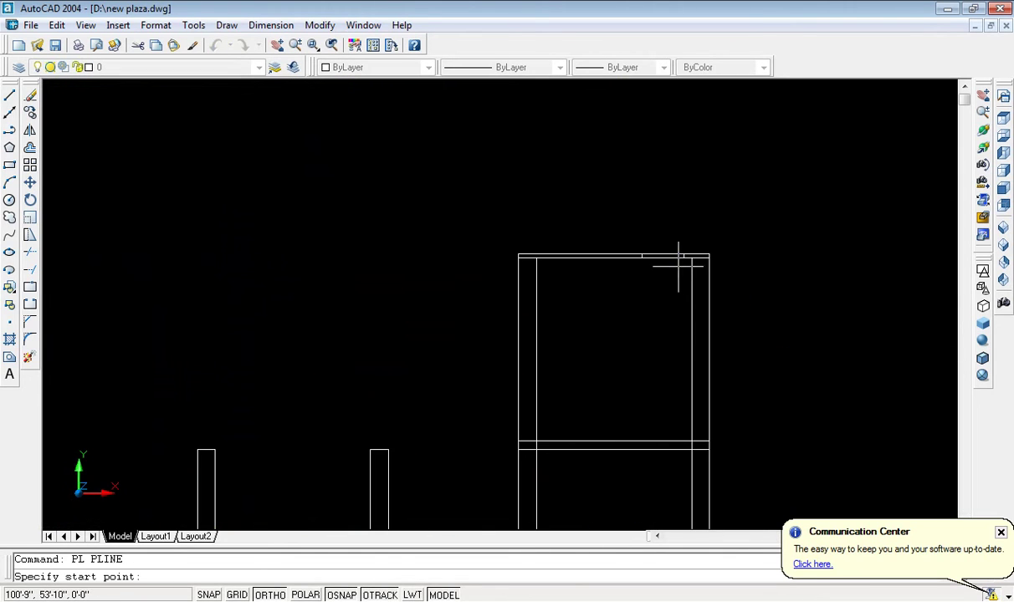
scroll(675, 273, up, 3)
click(648, 224)
click(649, 202)
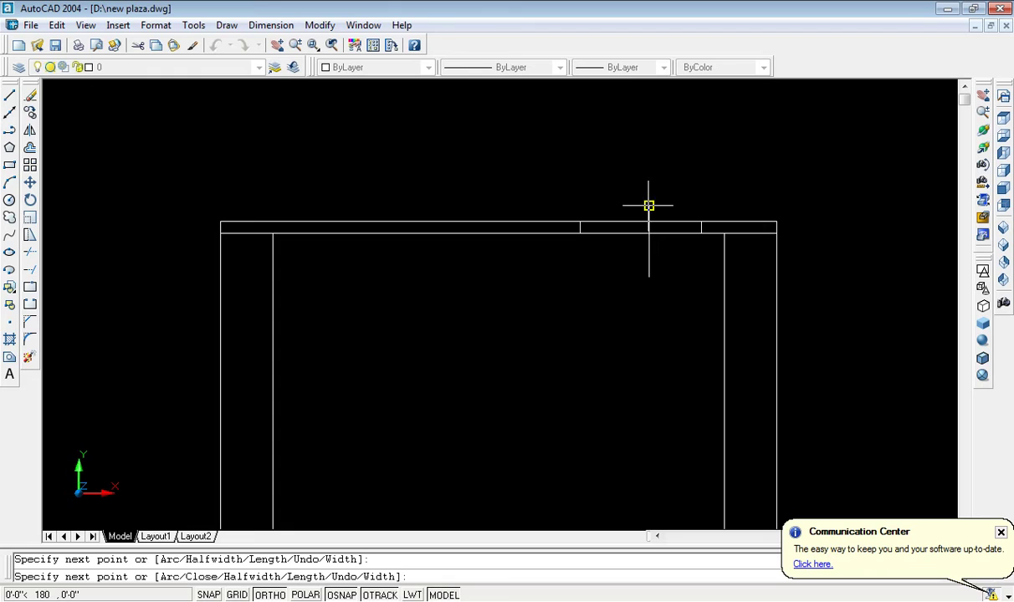
scroll(774, 209, up, 3)
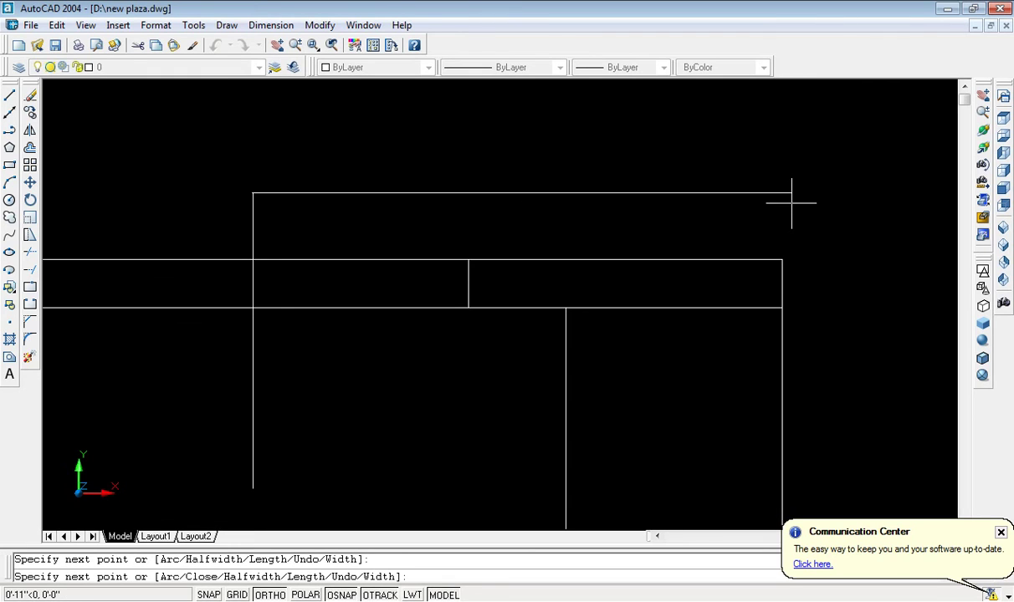
click(791, 203)
scroll(751, 306, down, 5)
middle_drag(751, 305, 750, 234)
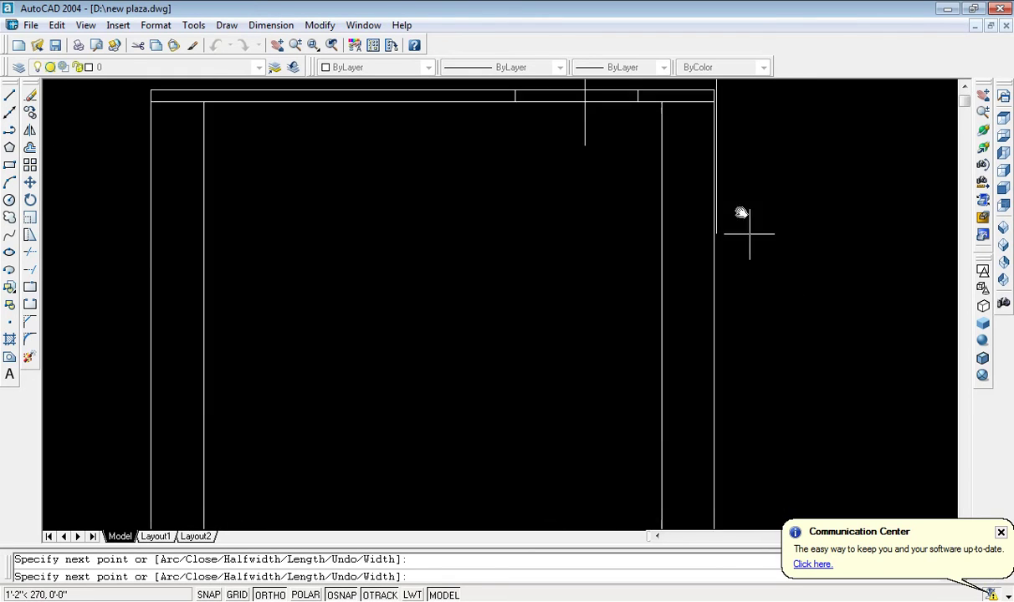
scroll(749, 234, down, 2)
scroll(709, 388, up, 2)
scroll(703, 418, up, 2)
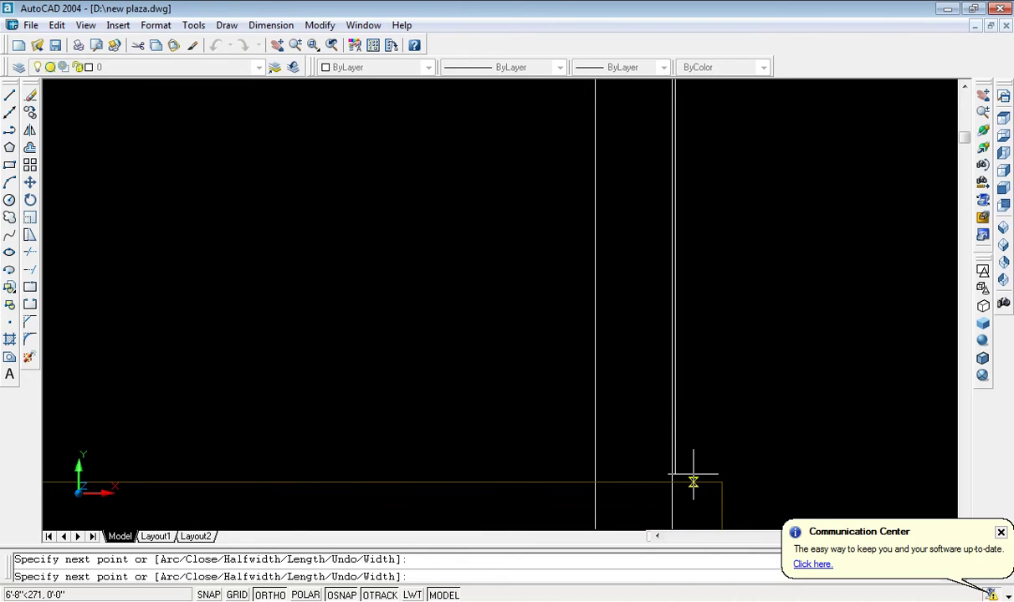
scroll(692, 482, up, 3)
click(665, 494)
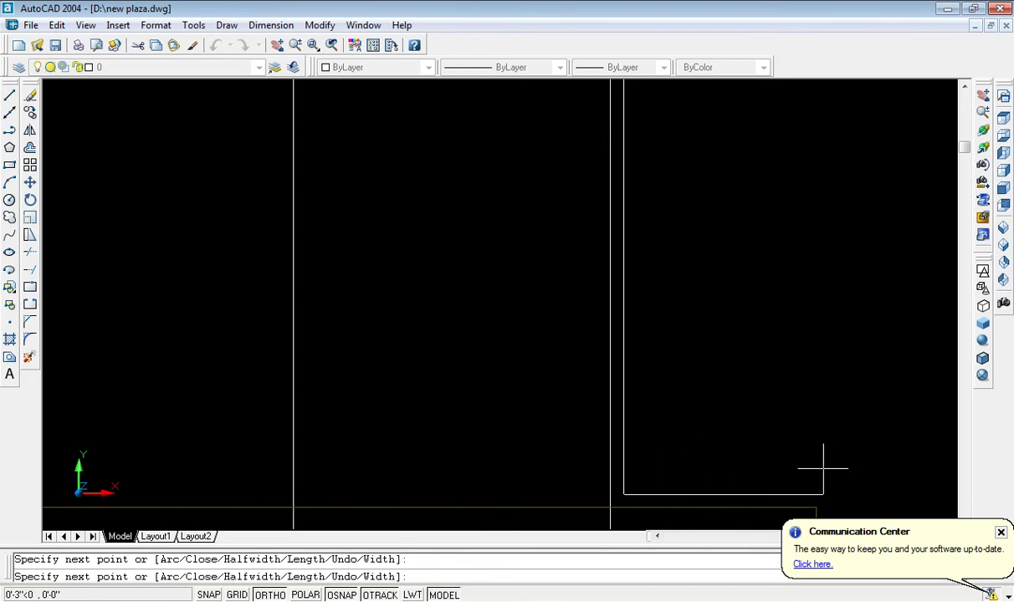
- Finish the pipe route with a bottom corner and a short horizontal end segment
middle_drag(819, 468, 724, 318)
scroll(725, 351, down, 1)
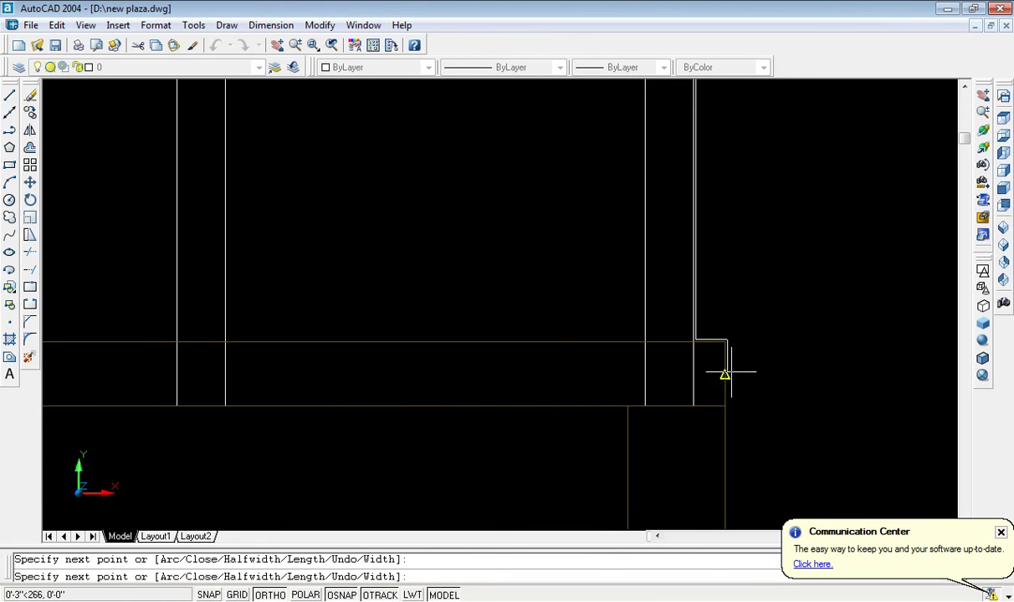
middle_drag(724, 369, 709, 261)
scroll(708, 284, down, 2)
scroll(709, 317, down, 2)
middle_drag(707, 477, 700, 345)
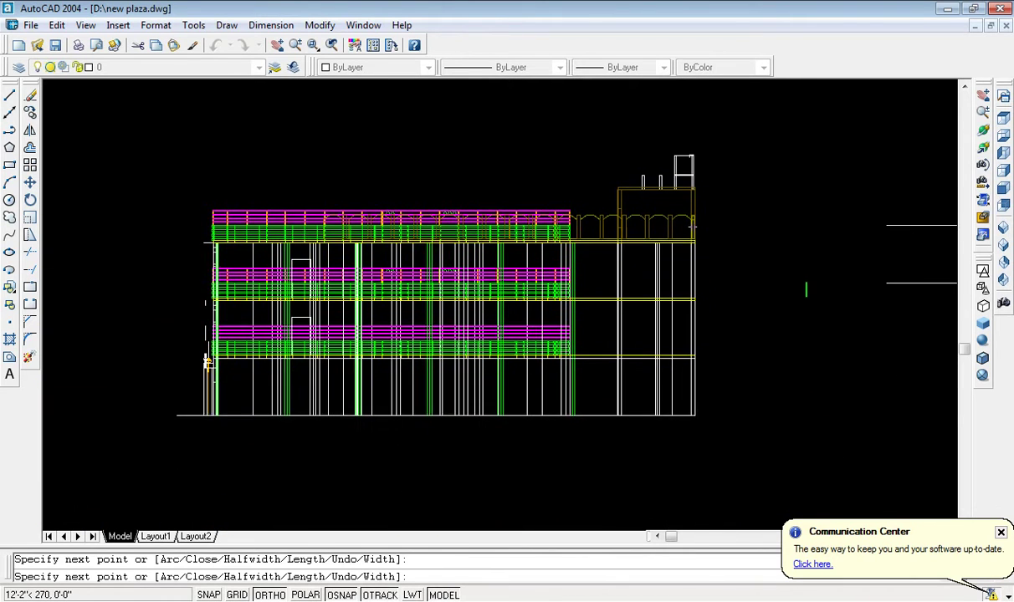
scroll(700, 346, up, 2)
scroll(699, 346, up, 4)
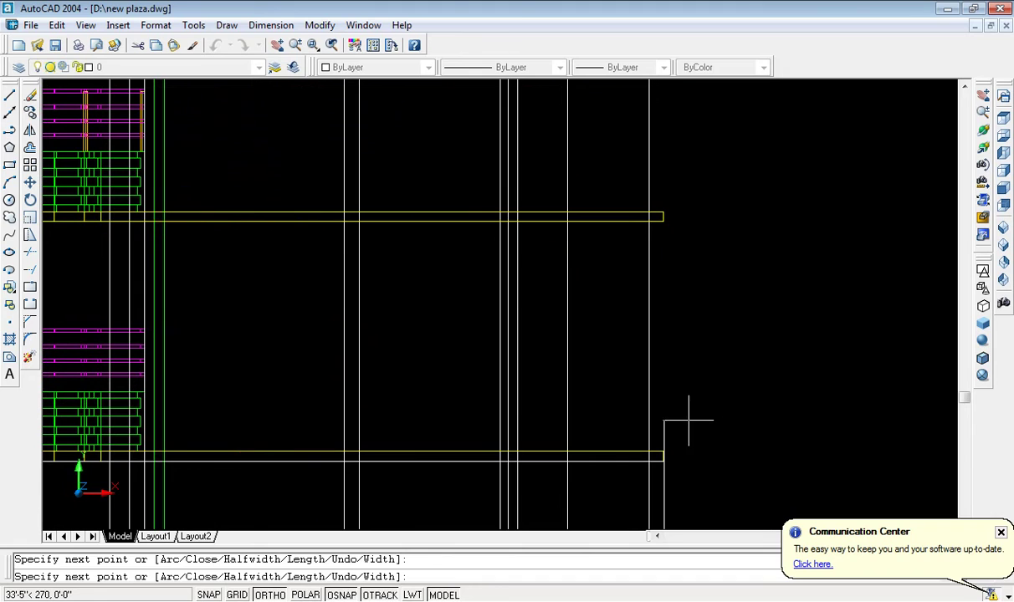
middle_drag(693, 256, 709, 479)
scroll(694, 238, up, 5)
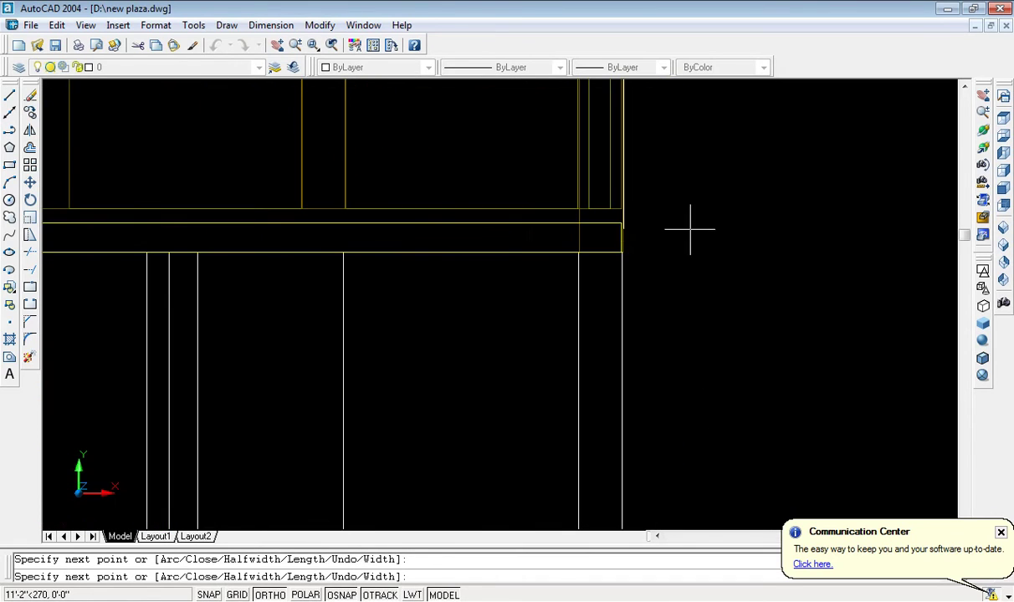
scroll(655, 201, up, 5)
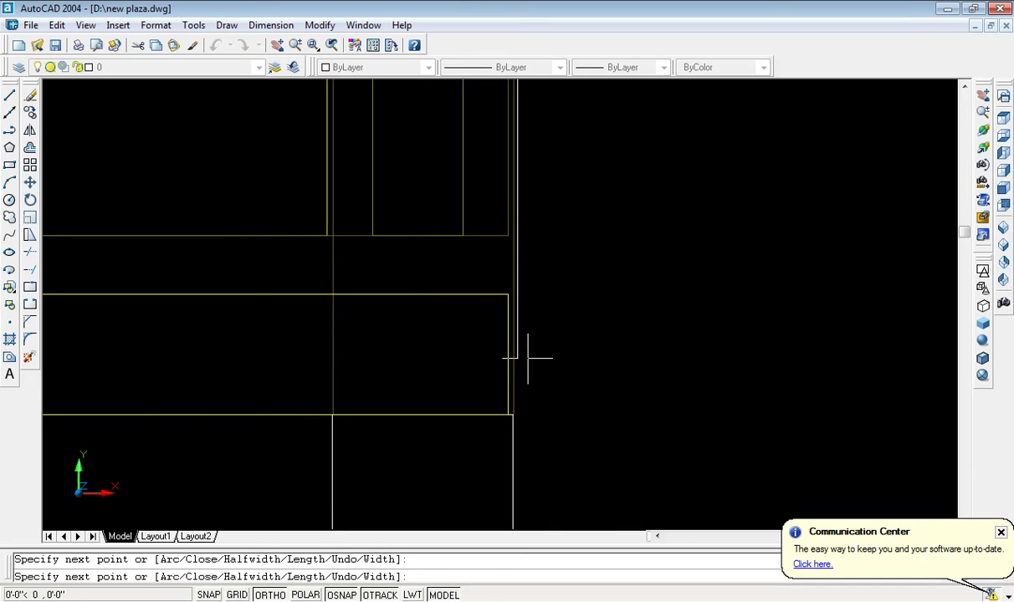
scroll(524, 369, up, 4)
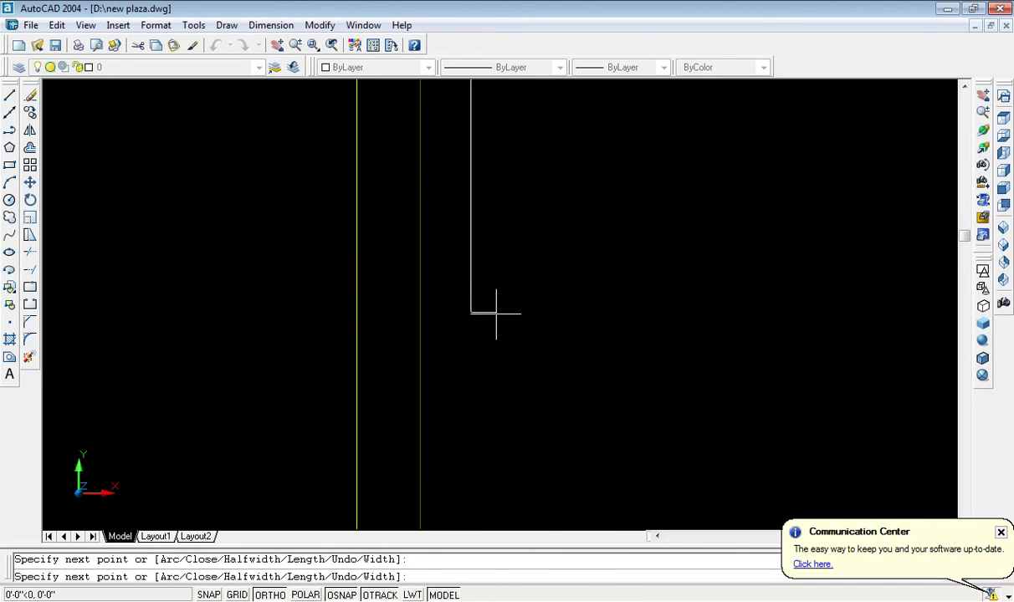
scroll(493, 313, down, 3)
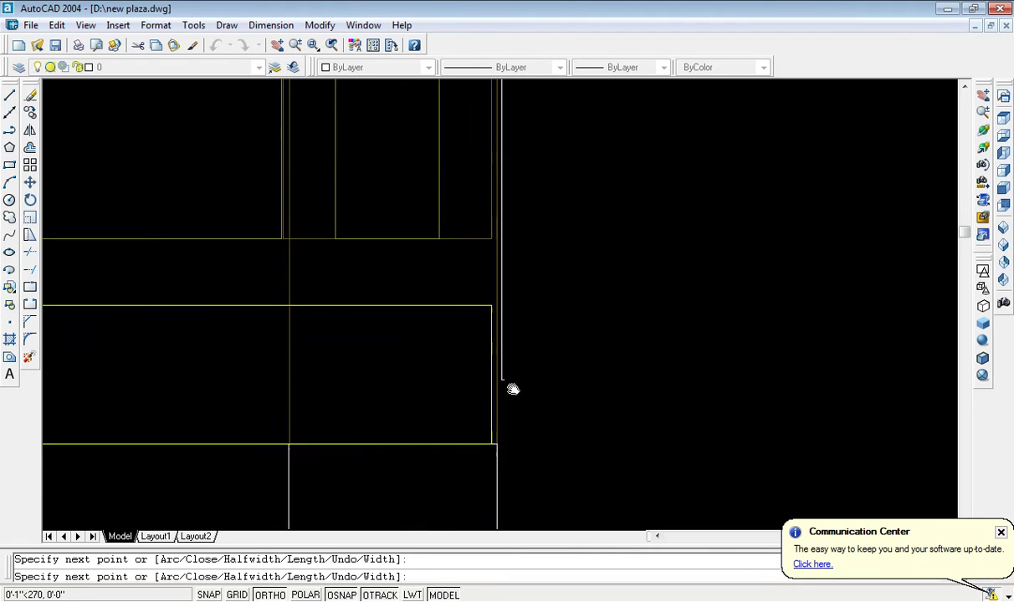
middle_drag(489, 423, 507, 318)
scroll(543, 446, down, 2)
scroll(542, 446, up, 3)
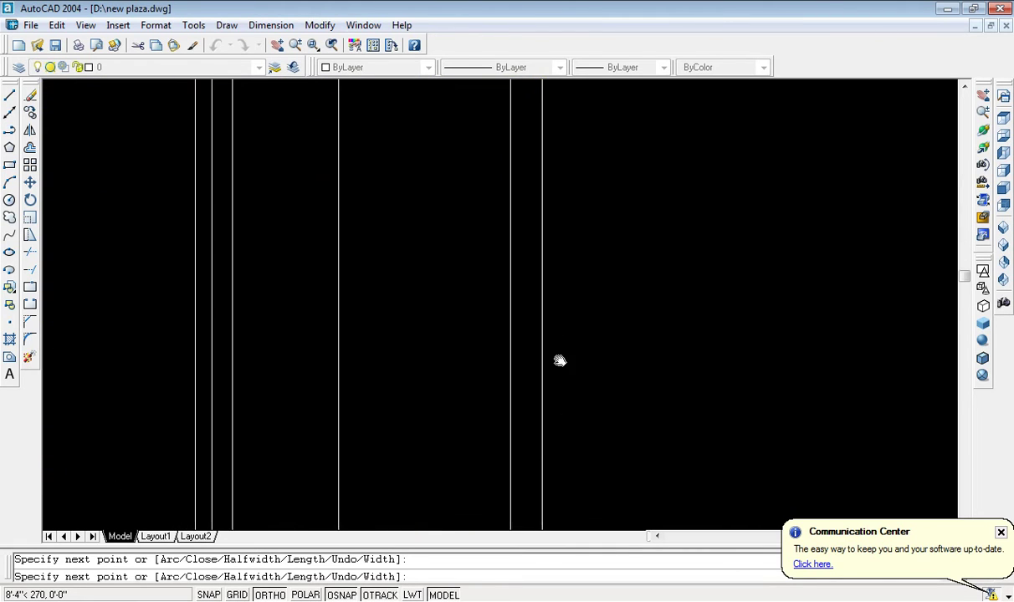
scroll(560, 405, down, 1)
scroll(572, 368, down, 3)
middle_drag(572, 366, 577, 296)
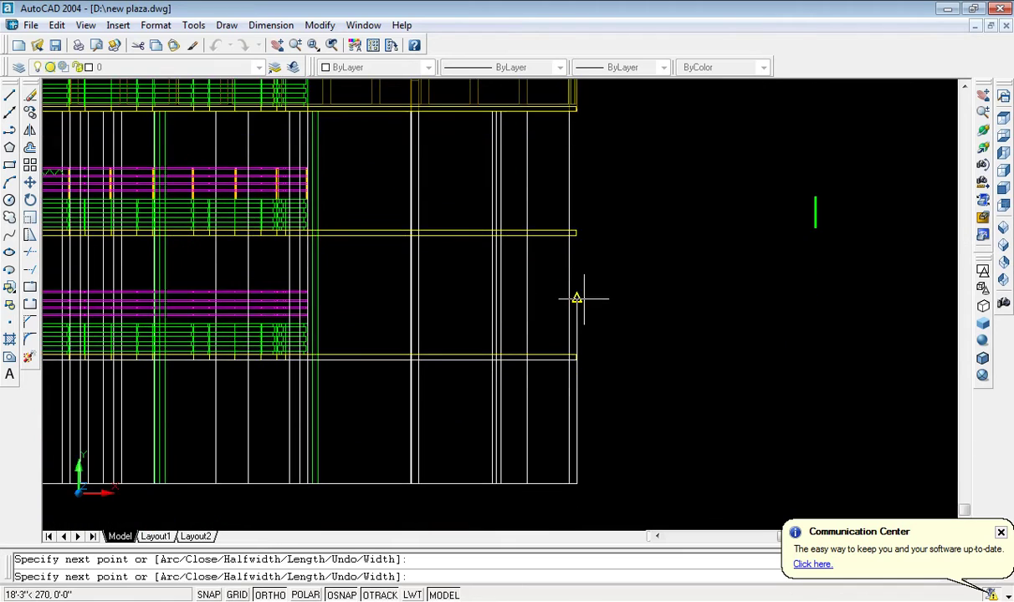
scroll(582, 388, down, 2)
scroll(582, 388, up, 4)
scroll(569, 380, up, 2)
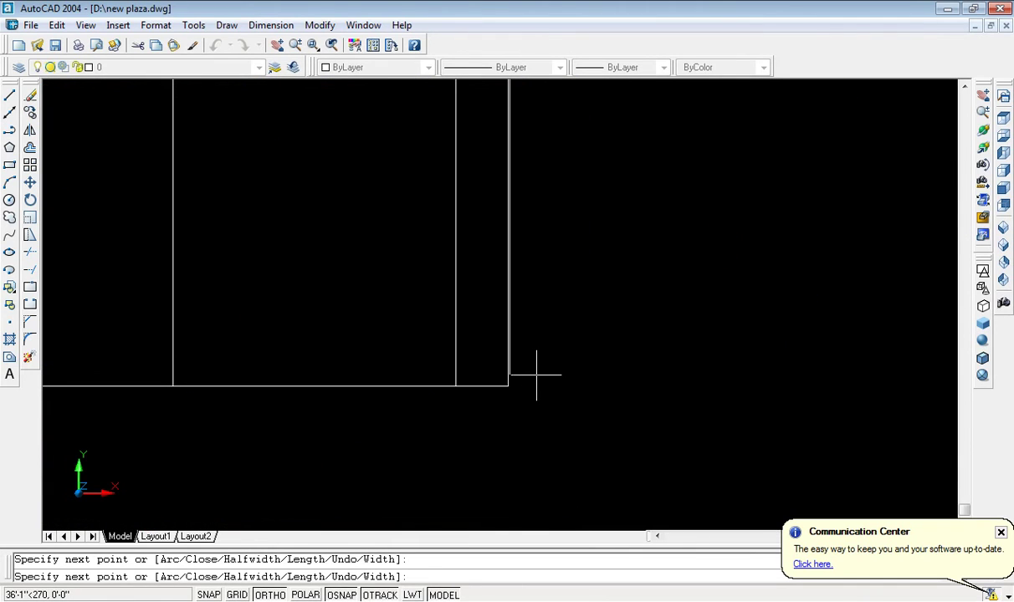
click(509, 374)
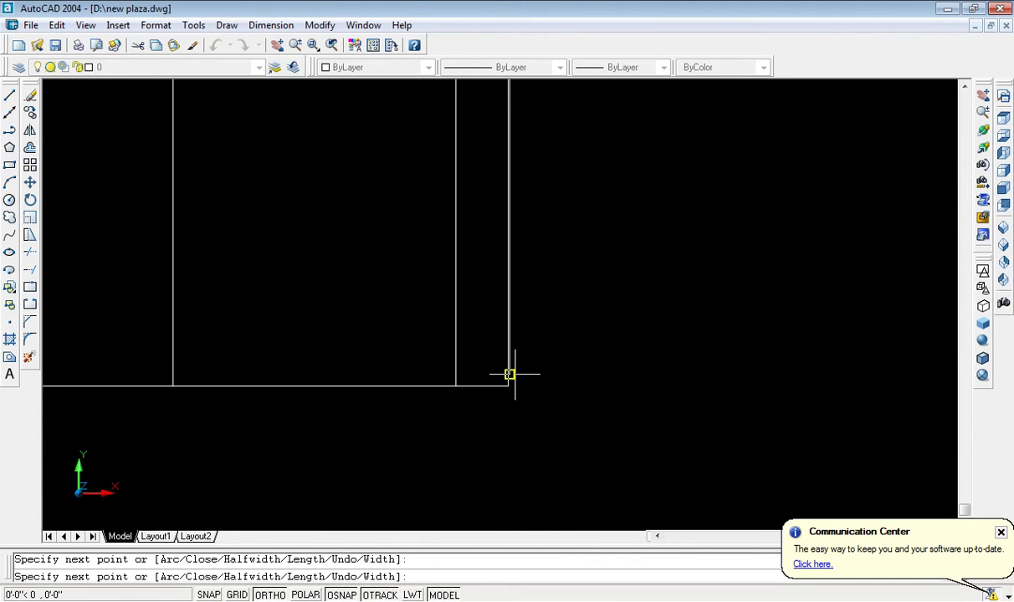
click(436, 368)
right_click(436, 368)
click(465, 380)
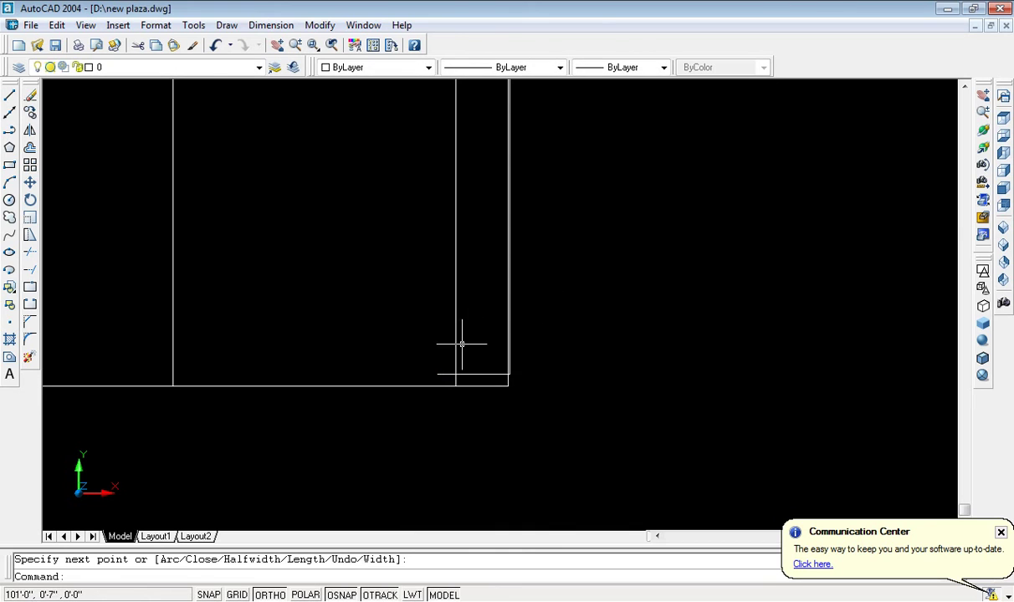
- In the front view, draw a green circle of diameter 1 beside the building
click(1004, 189)
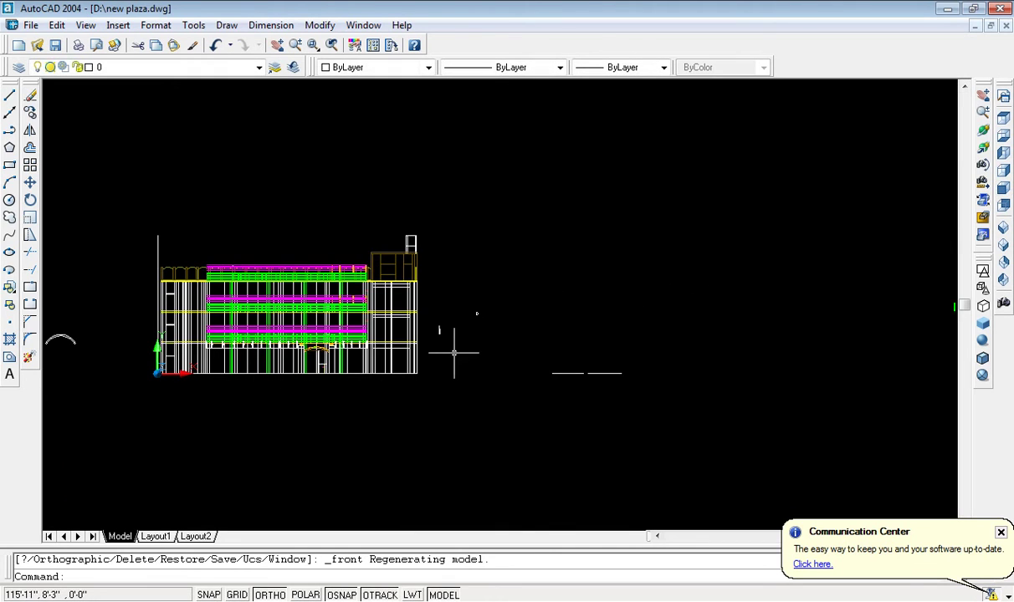
text(c)
key(Return)
click(438, 379)
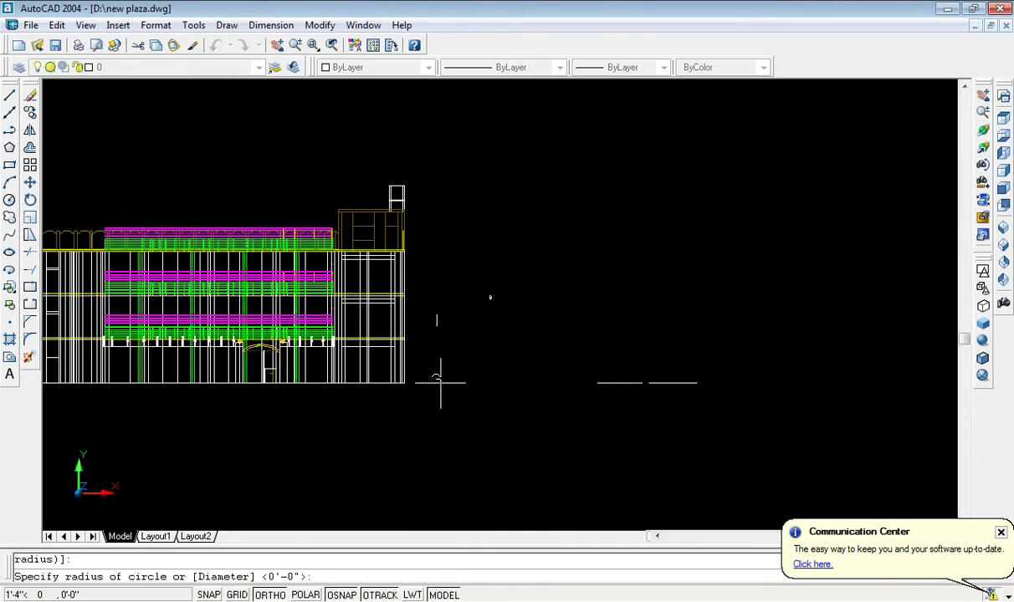
key(Return)
text(1)
key(Return)
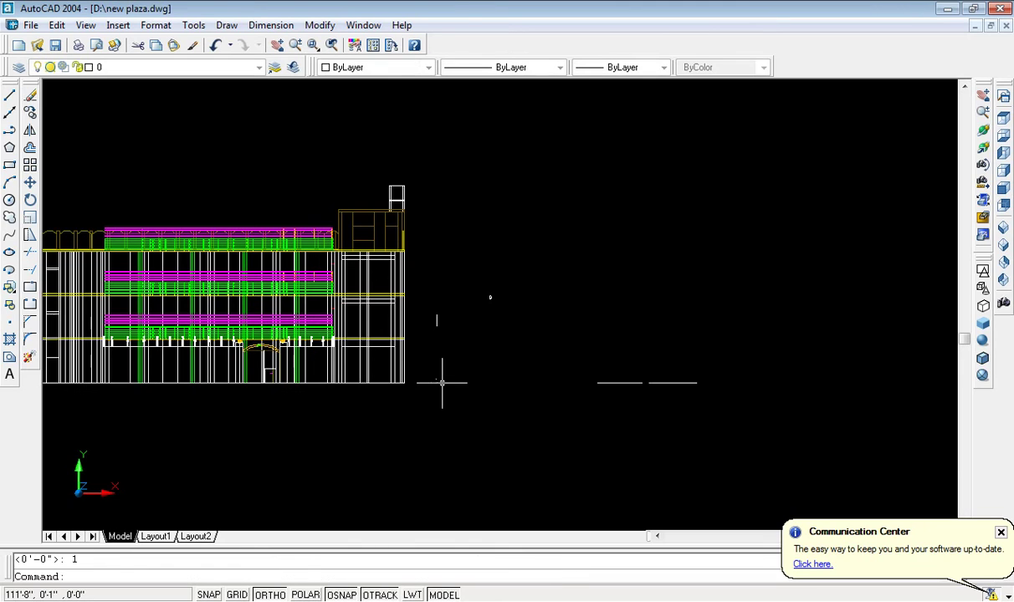
scroll(437, 381, up, 3)
scroll(433, 378, up, 3)
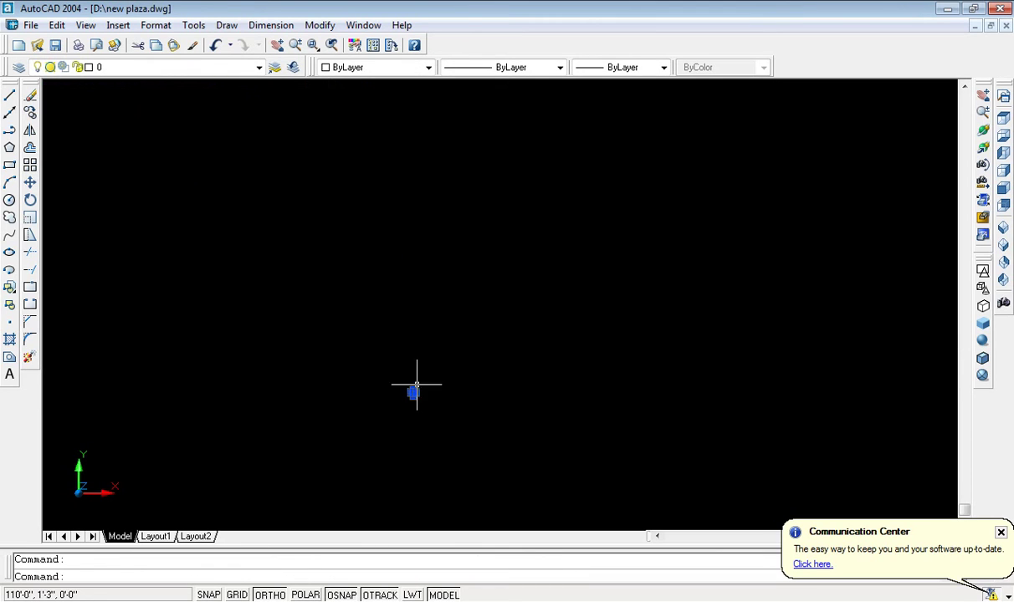
click(428, 68)
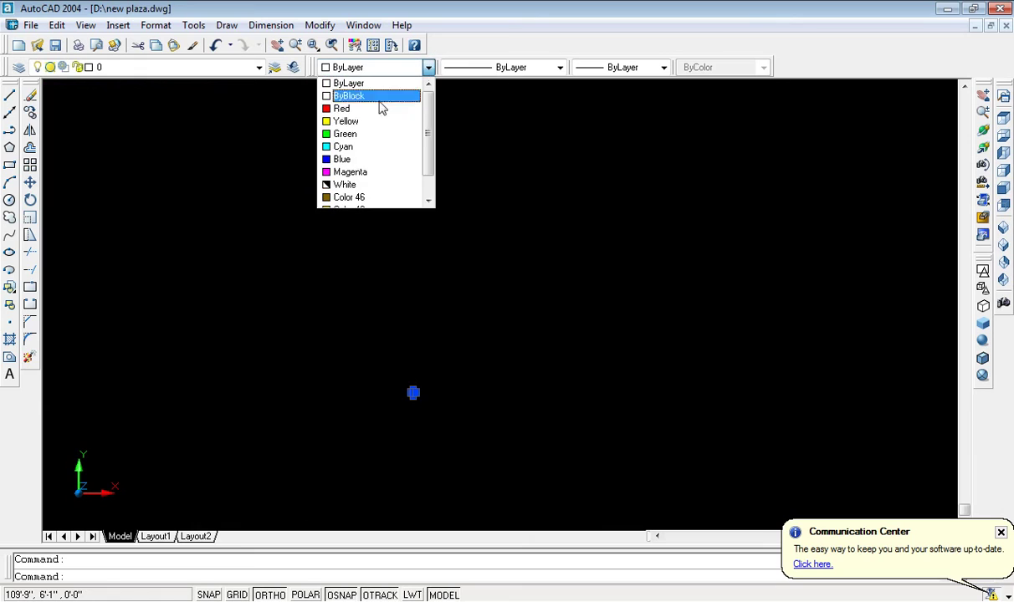
click(341, 134)
key(Escape)
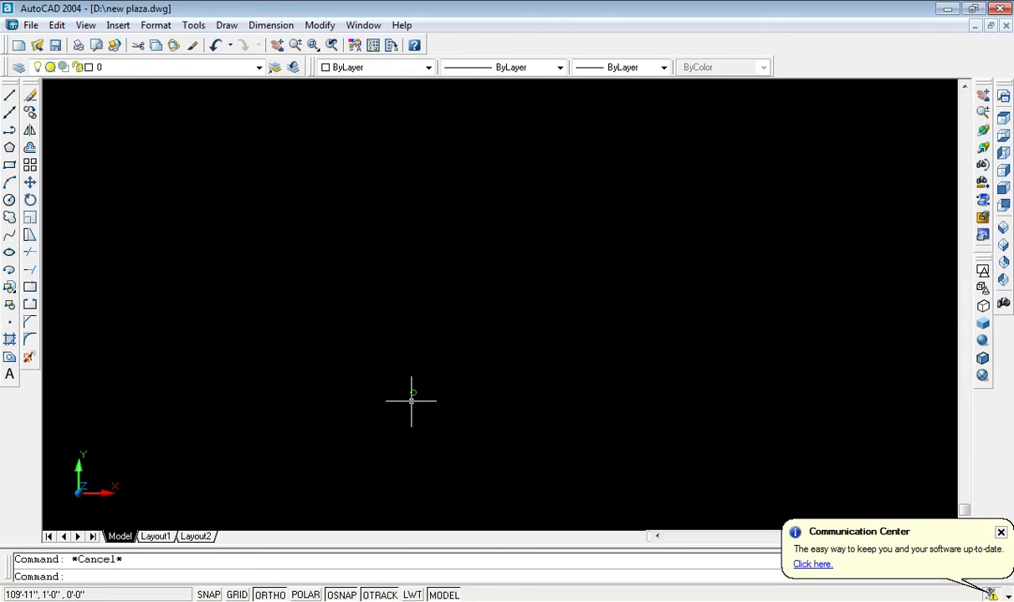
- Begin moving the circle, cancel, and switch to the SW Isometric view
scroll(425, 397, up, 3)
key(Return)
click(395, 379)
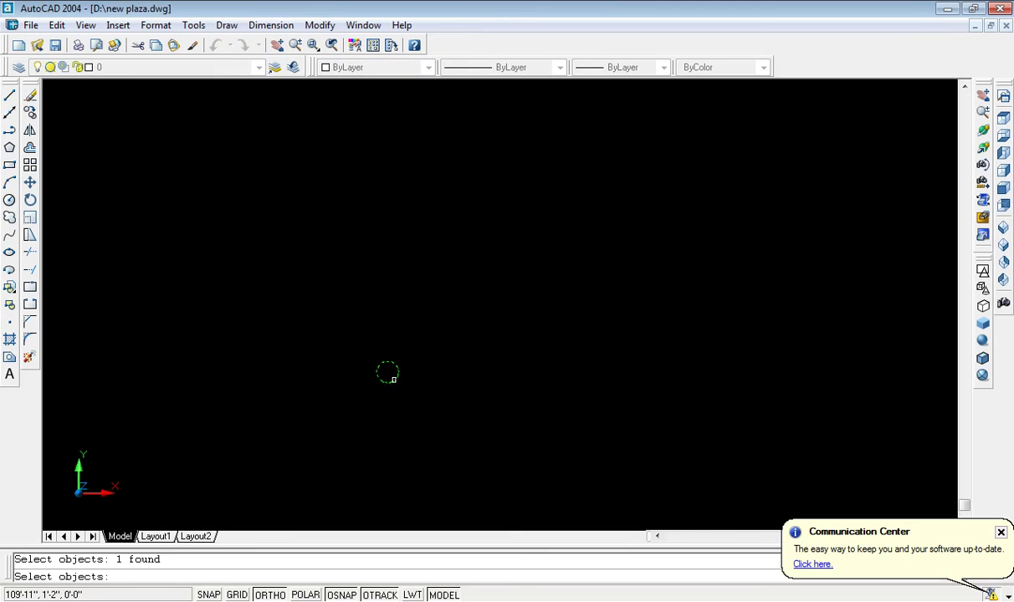
key(Return)
click(387, 372)
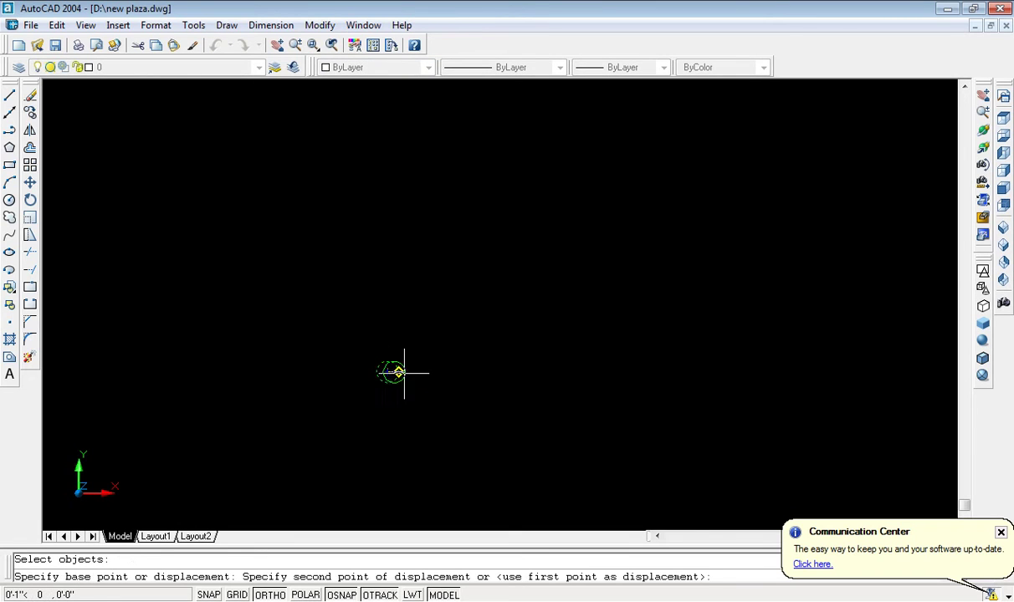
key(Escape)
click(1003, 229)
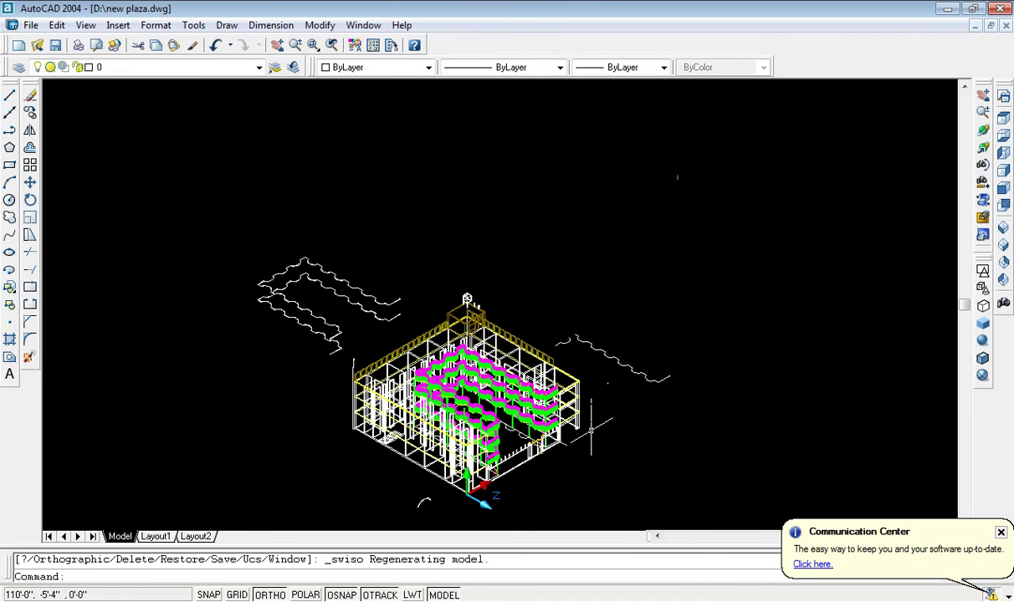
- Move the green circle by its centre to the end of the building's corner edge line
scroll(594, 428, up, 5)
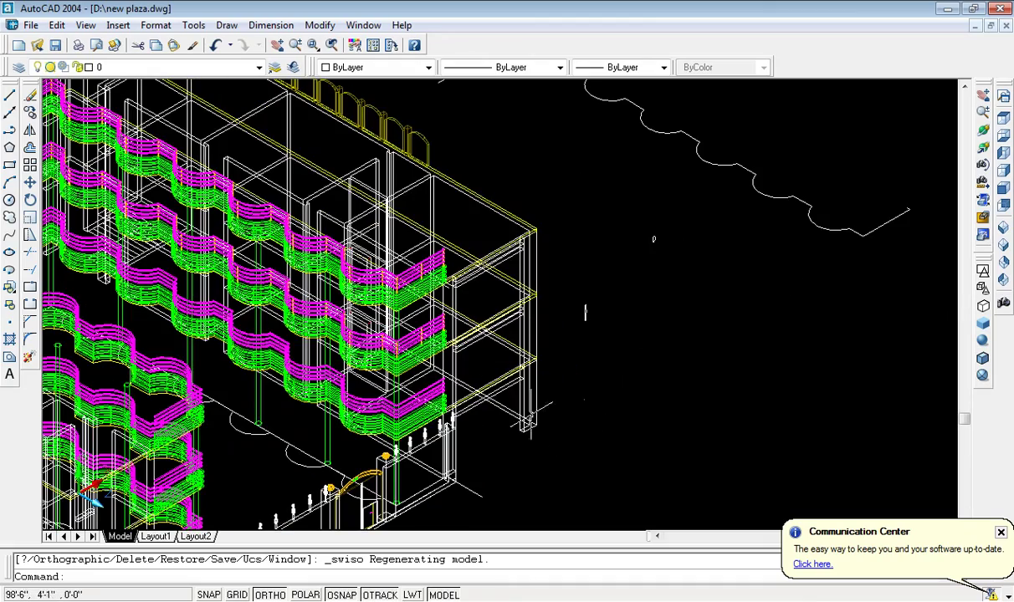
scroll(502, 394, up, 1)
scroll(435, 343, up, 1)
scroll(376, 293, up, 2)
scroll(318, 244, up, 1)
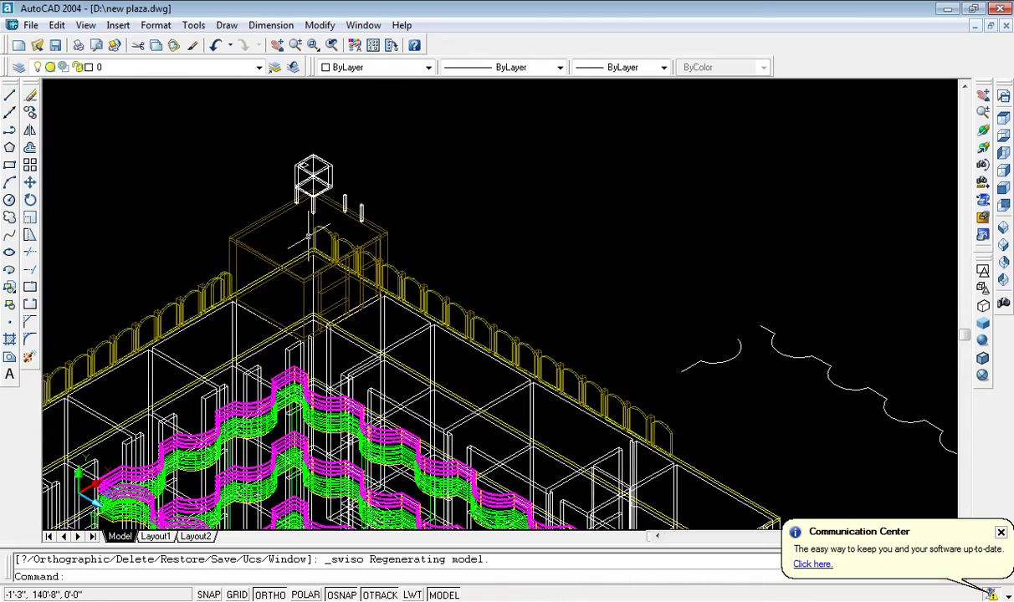
scroll(310, 238, up, 4)
scroll(316, 215, down, 5)
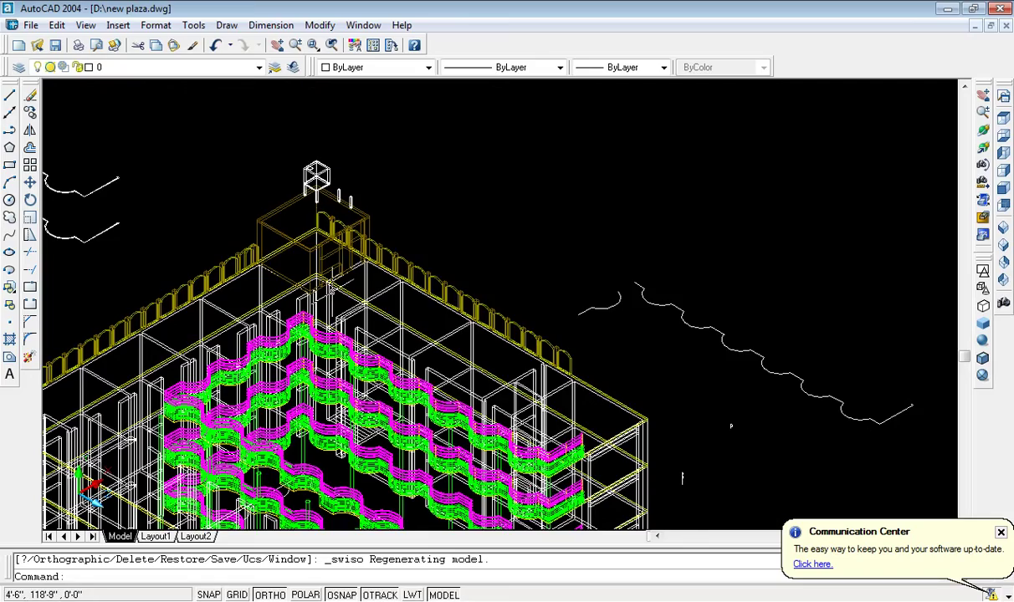
scroll(502, 301, down, 2)
middle_drag(469, 318, 501, 285)
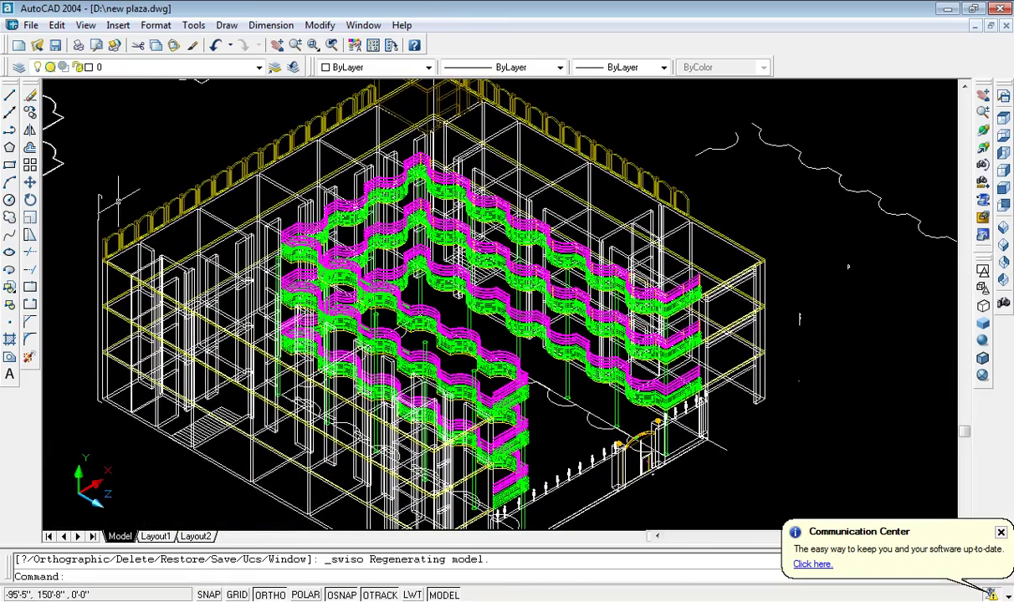
key(Escape)
text(M)
key(Return)
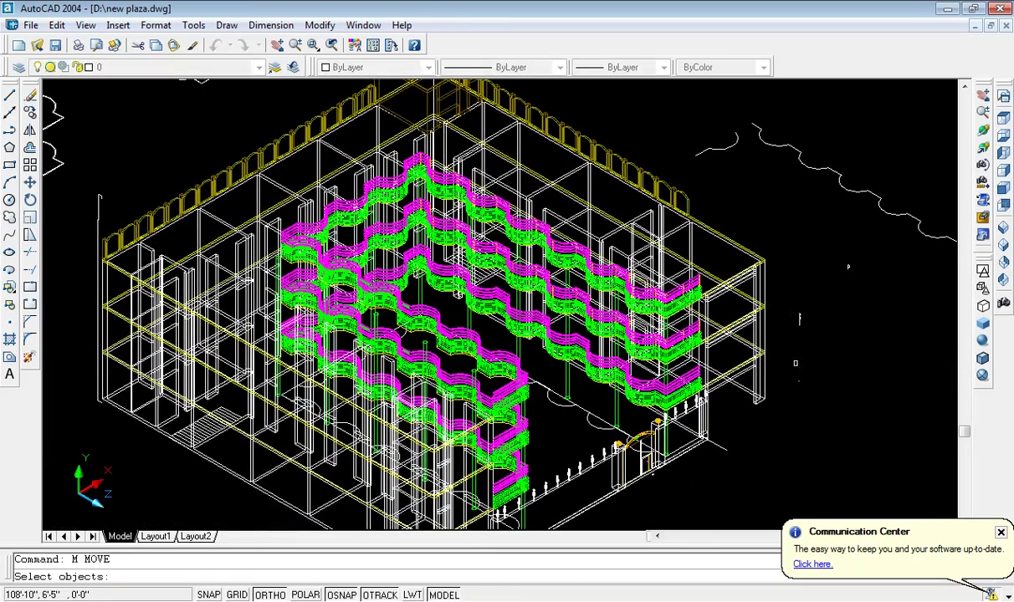
scroll(753, 345, up, 2)
scroll(746, 351, up, 2)
scroll(770, 355, up, 2)
scroll(791, 354, up, 2)
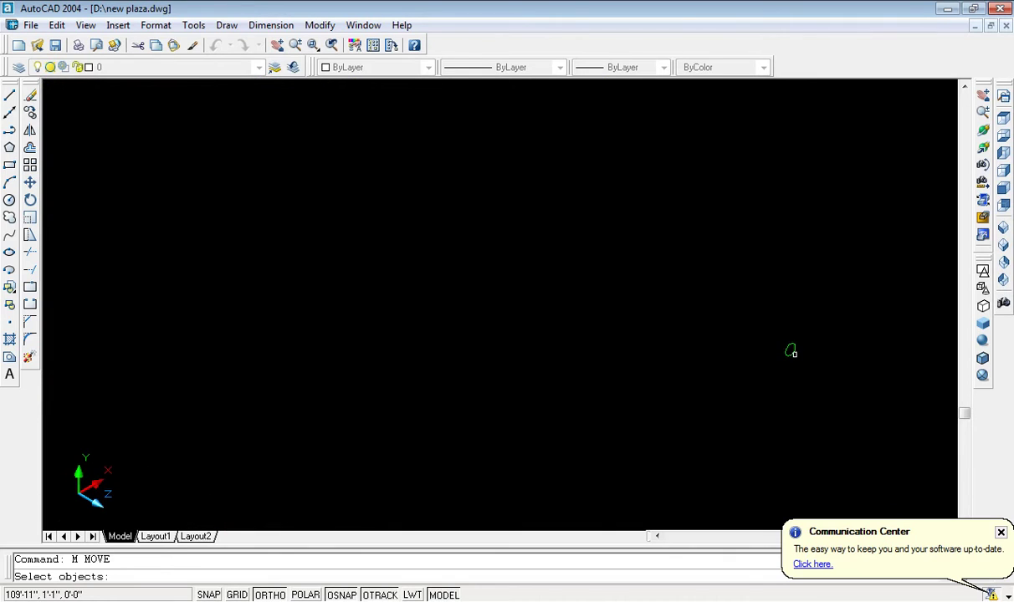
click(791, 351)
key(Return)
scroll(800, 343, up, 2)
click(801, 343)
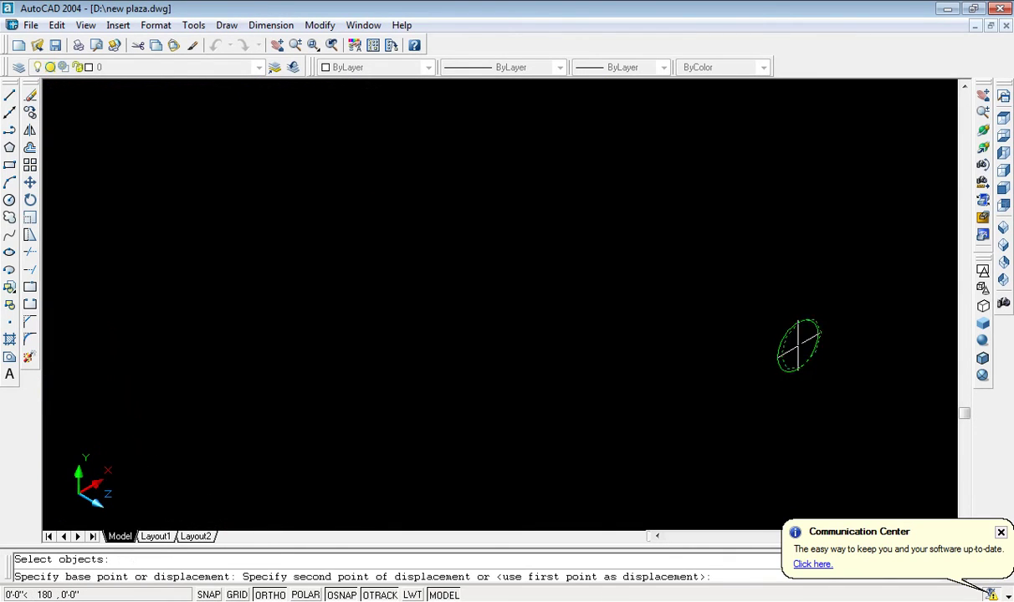
scroll(502, 393, down, 2)
scroll(344, 394, down, 2)
scroll(239, 314, down, 2)
scroll(240, 314, down, 2)
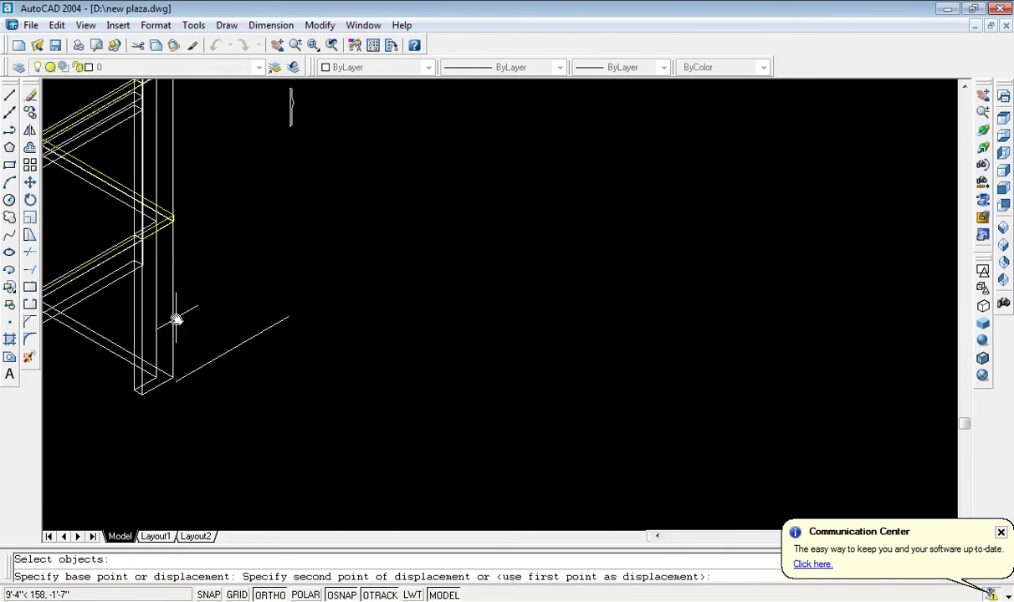
scroll(176, 317, down, 3)
scroll(376, 209, down, 2)
scroll(715, 324, up, 2)
scroll(715, 324, down, 1)
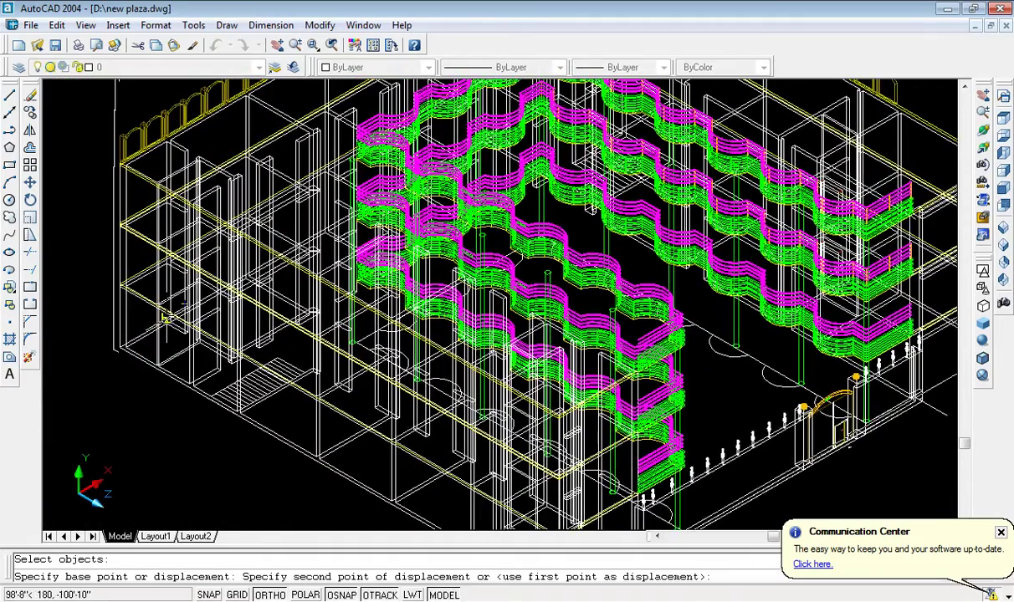
scroll(117, 358, up, 3)
scroll(117, 358, up, 2)
click(117, 358)
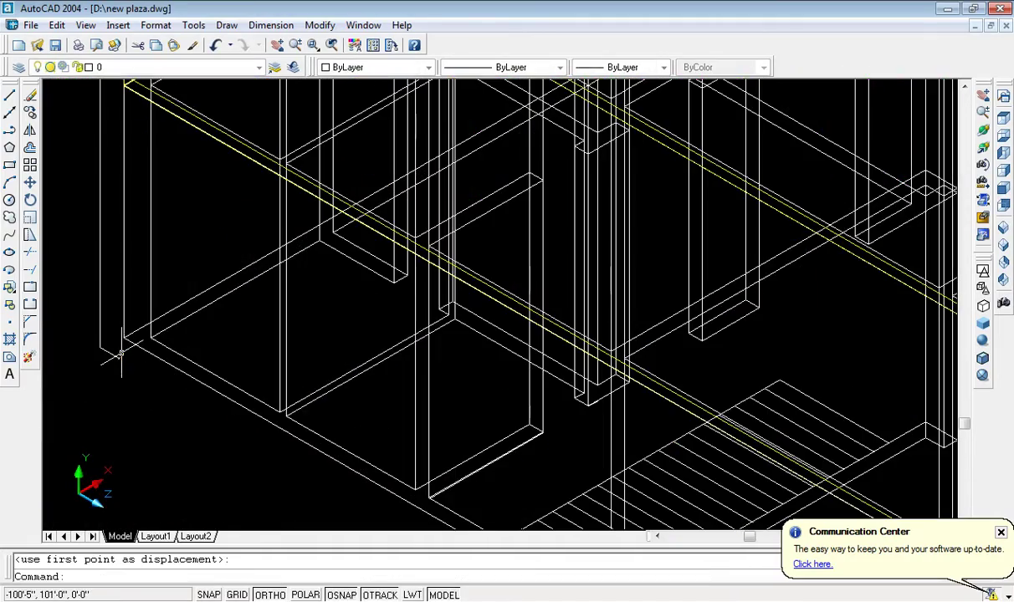
scroll(119, 355, up, 2)
scroll(124, 353, up, 2)
text(EXT)
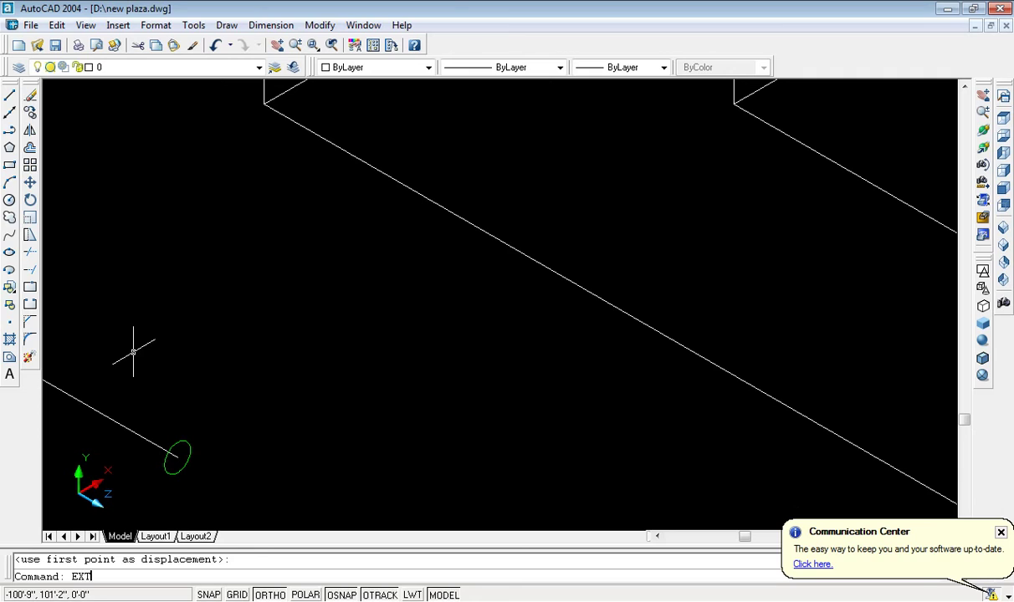
- Extrude the green circle along the pipe polyline path
key(Return)
click(190, 453)
key(Return)
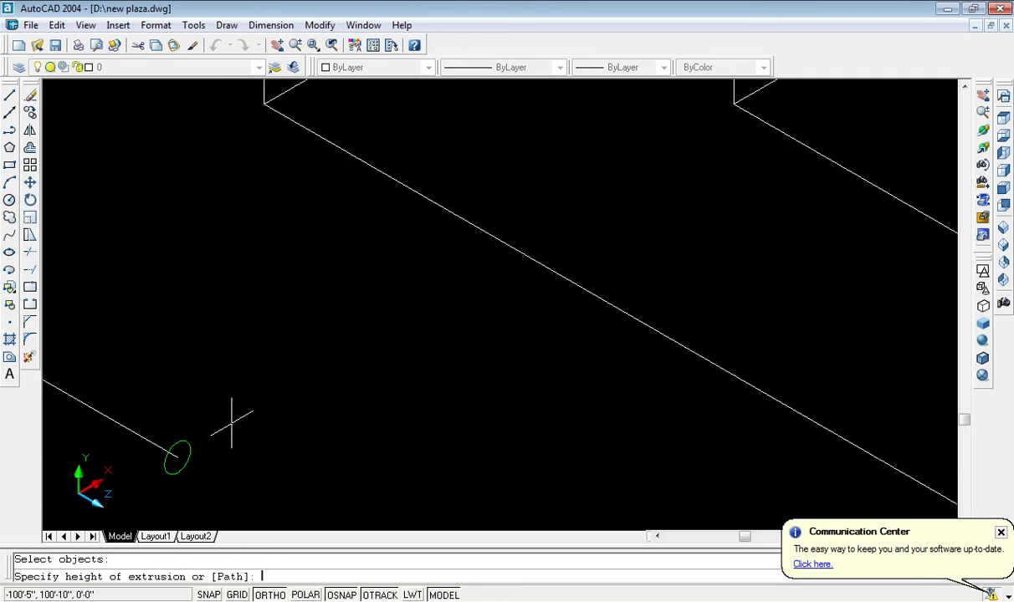
text(P)
key(Return)
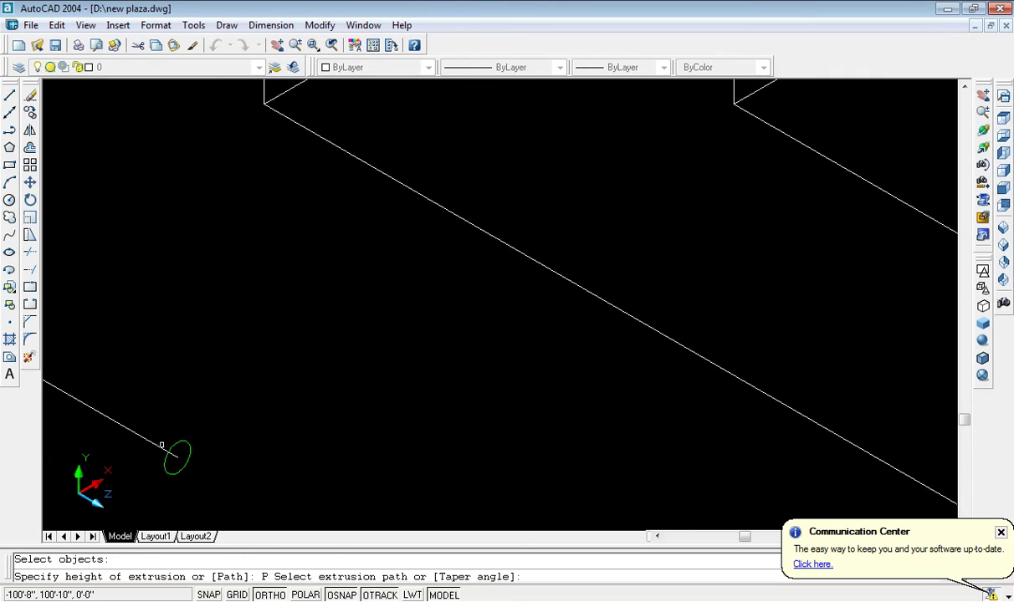
click(162, 445)
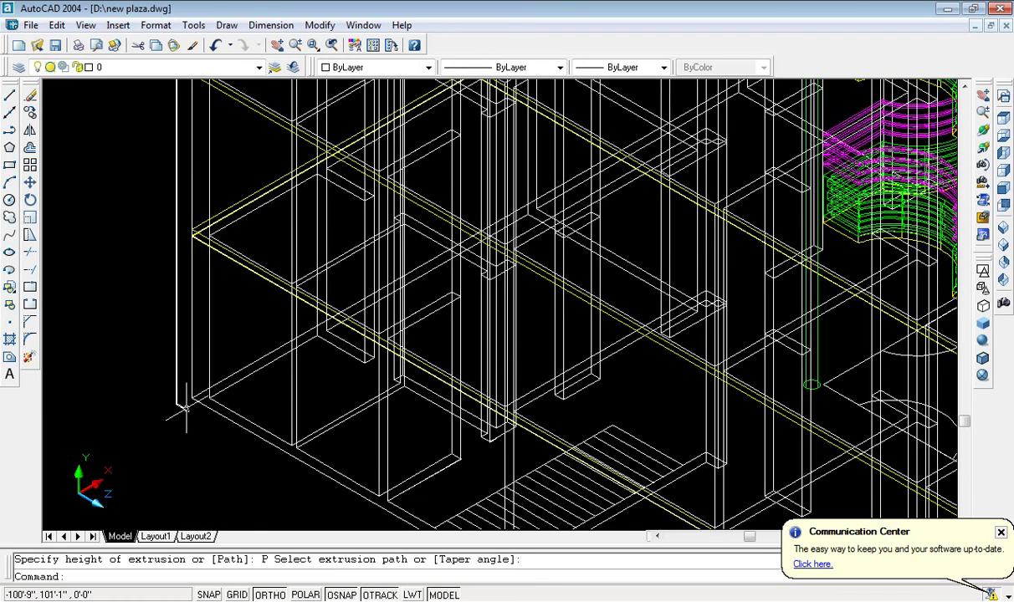
- Colour the extruded pipe green and show the Top view
click(180, 406)
click(360, 67)
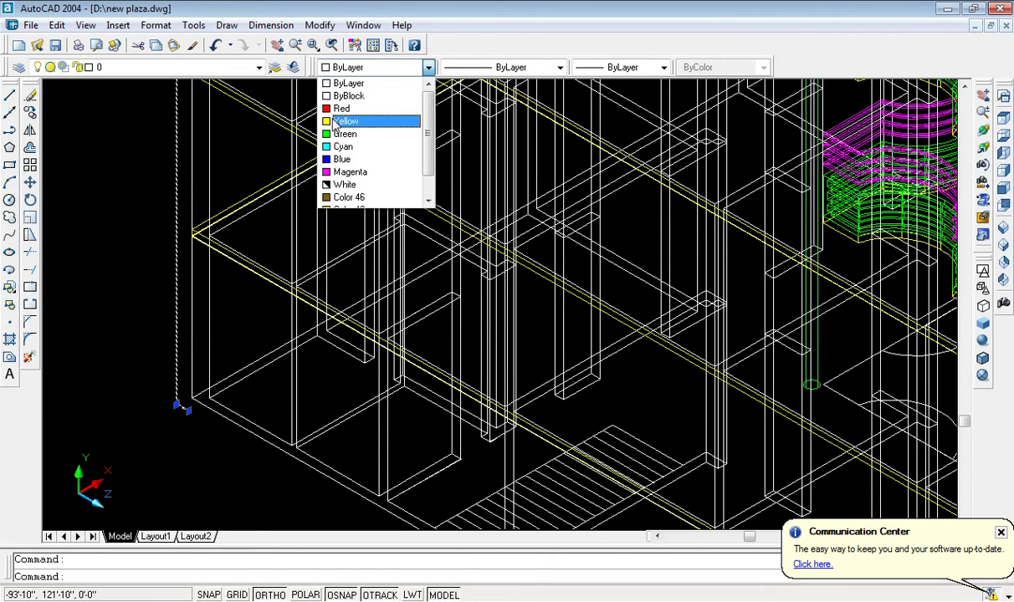
click(343, 133)
key(Escape)
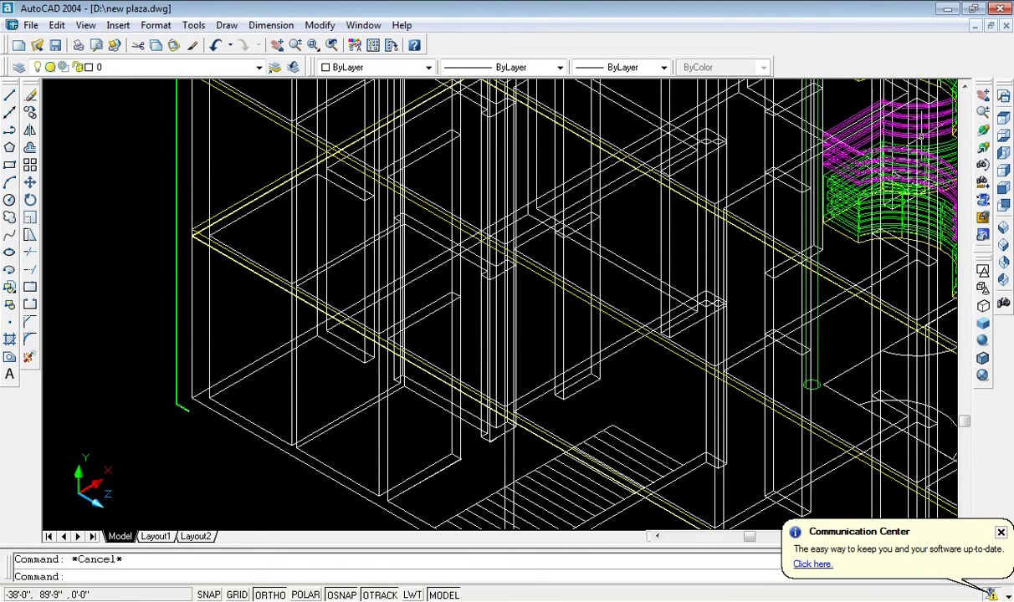
click(1002, 119)
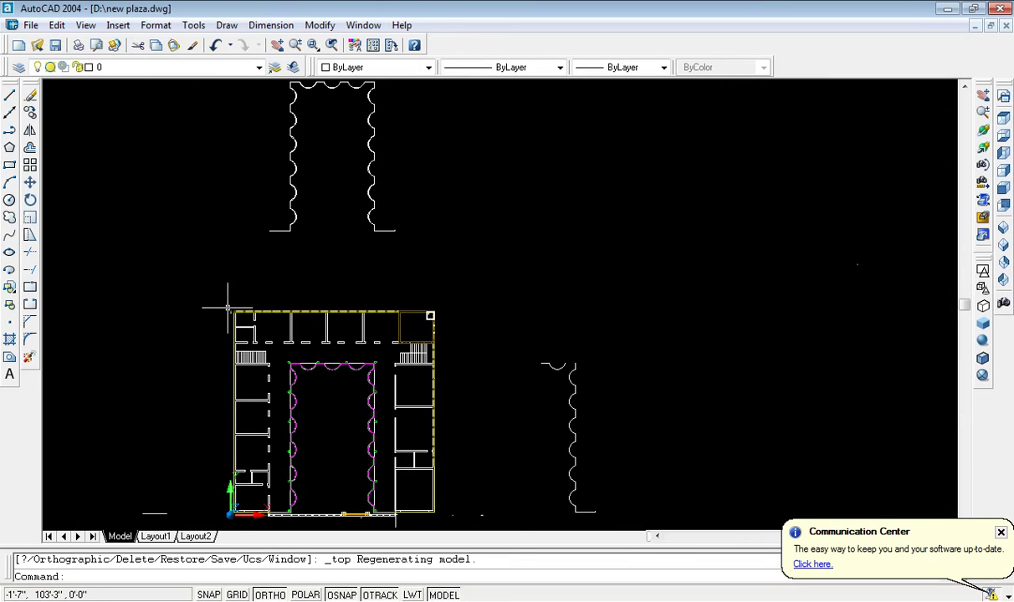
- Move the green pipe to the building's top-right corner beside the small square, then view it in SW Isometric
scroll(227, 308, up, 3)
key(Return)
scroll(251, 309, up, 2)
scroll(245, 309, up, 2)
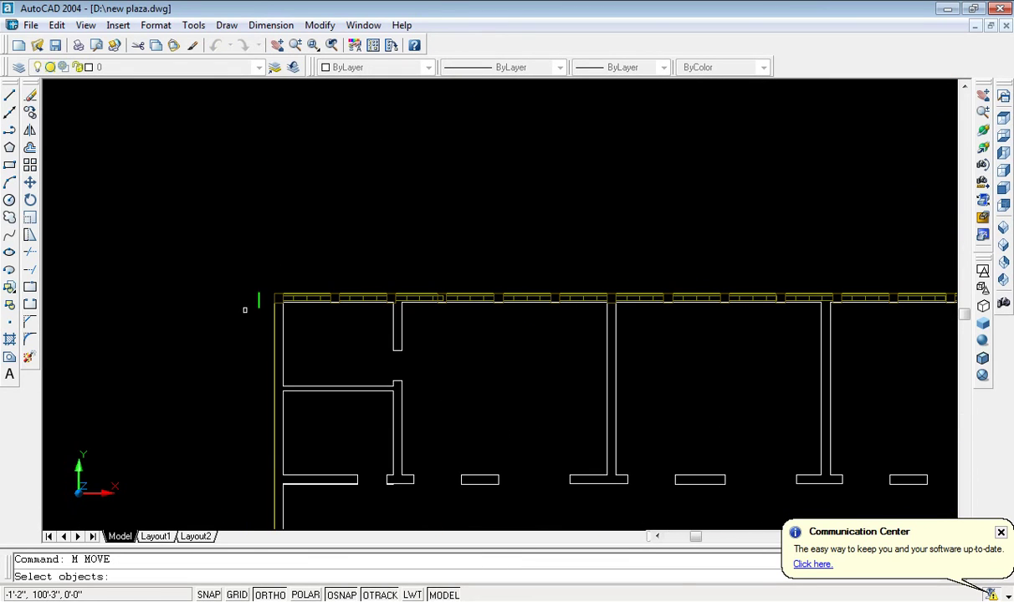
key(Return)
click(305, 240)
scroll(660, 186, down, 5)
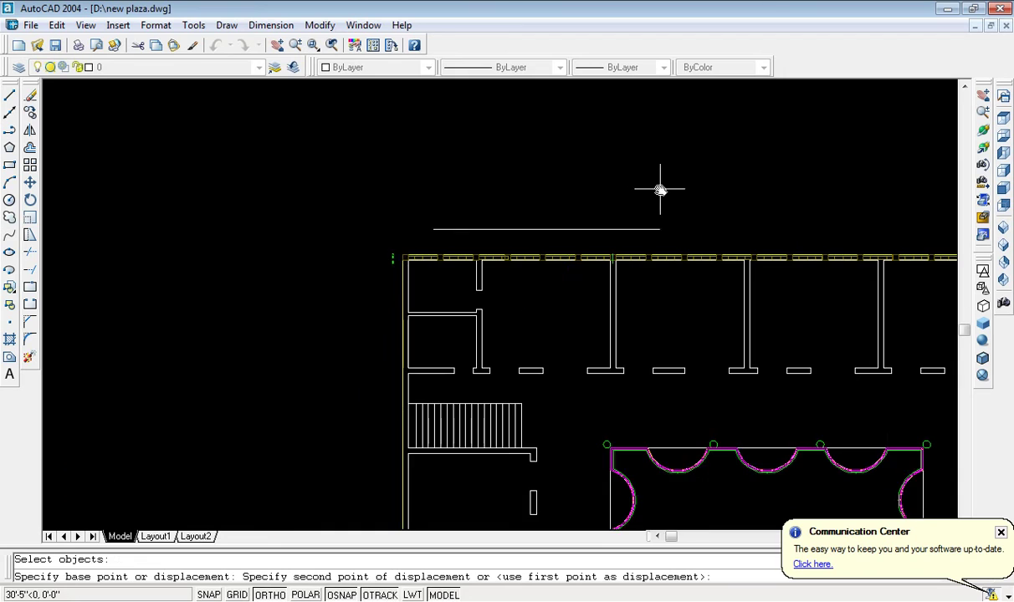
scroll(243, 217, up, 3)
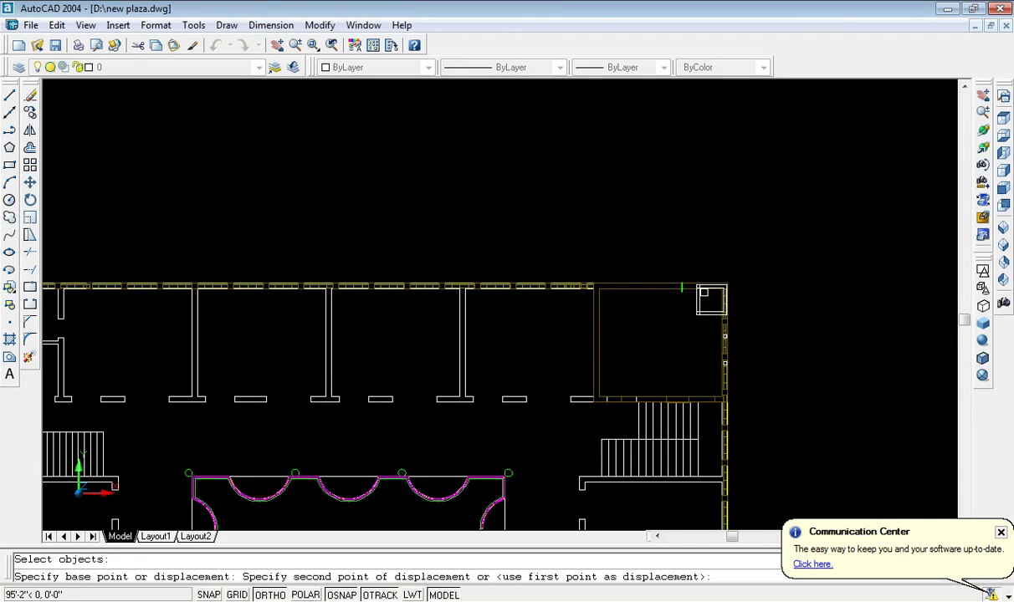
click(746, 249)
click(1006, 234)
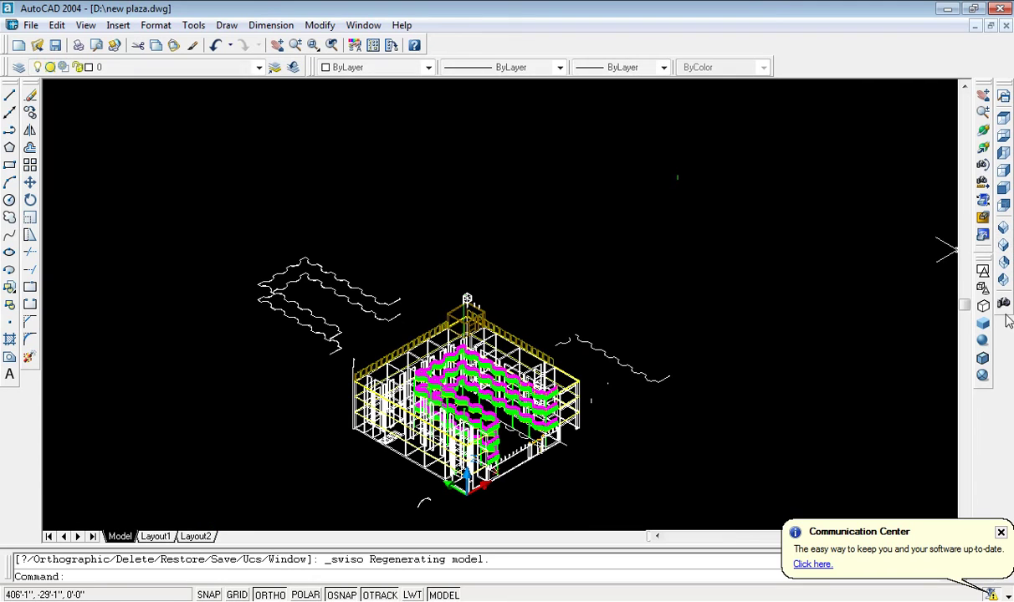
- Apply Gouraud shading and zoom in on the rooftop water tank
click(983, 356)
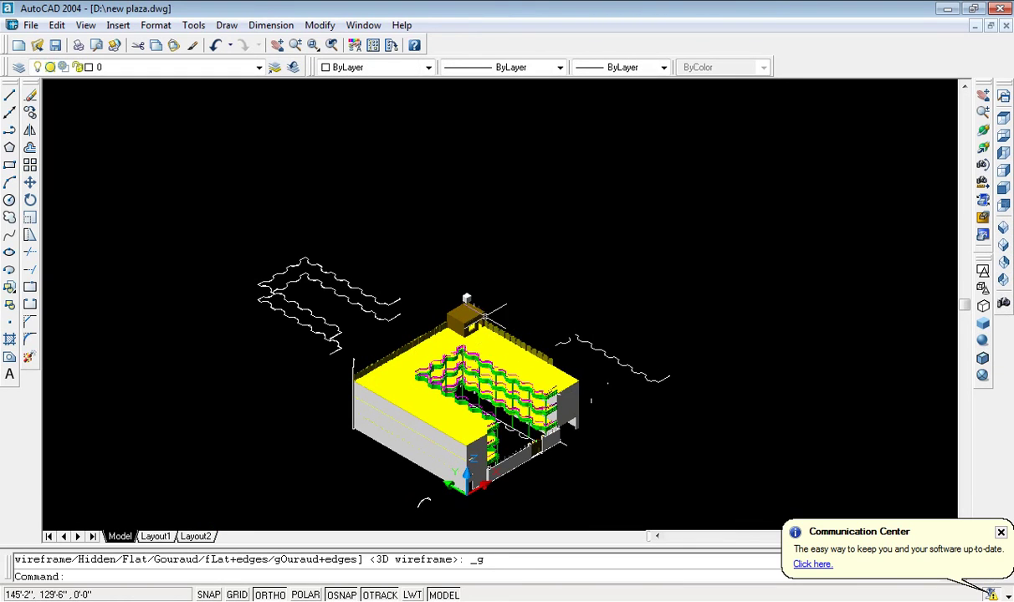
scroll(473, 301, up, 3)
scroll(473, 301, up, 2)
scroll(432, 288, up, 2)
scroll(430, 283, up, 2)
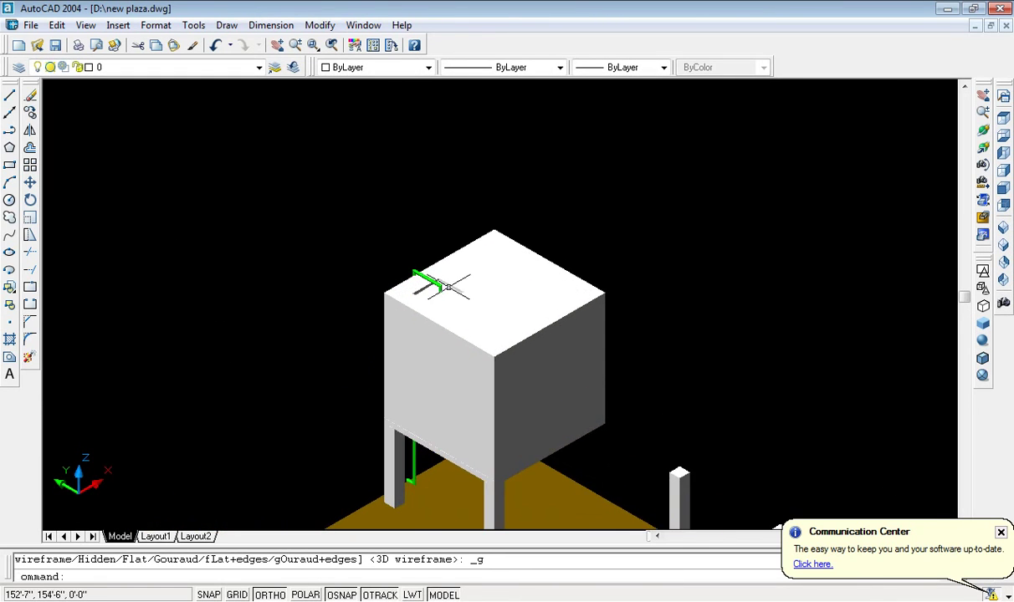
scroll(430, 283, up, 2)
scroll(455, 328, up, 2)
scroll(585, 213, down, 2)
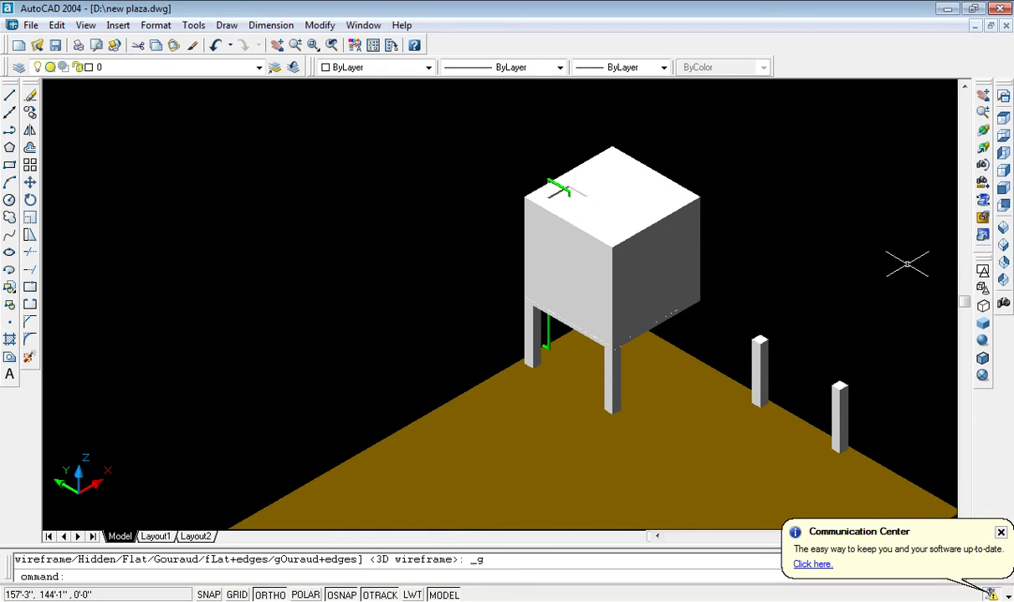
- Orbit the shaded model to check the green pipe entering the rooftop tank
click(982, 131)
mouse_move(566, 250)
mouse_down()
mouse_move(545, 312)
mouse_move(473, 347)
mouse_move(544, 293)
mouse_move(510, 333)
mouse_move(462, 349)
mouse_move(464, 323)
mouse_move(579, 312)
mouse_move(529, 402)
mouse_move(601, 287)
mouse_move(667, 283)
mouse_move(516, 301)
mouse_move(620, 315)
mouse_move(580, 331)
mouse_up()
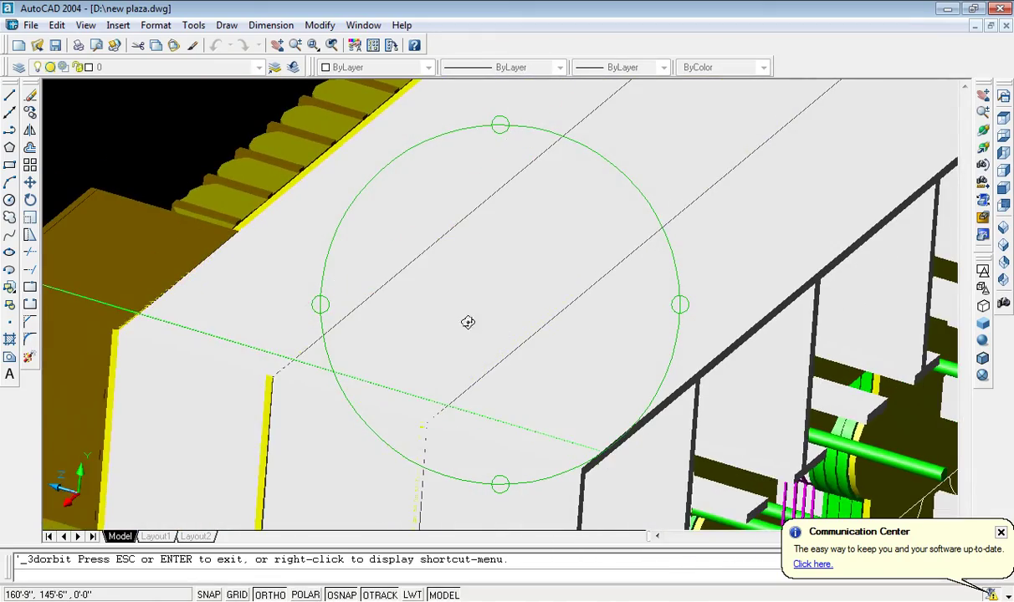
mouse_move(468, 322)
mouse_down()
mouse_move(487, 301)
mouse_move(527, 296)
mouse_move(527, 319)
mouse_move(411, 316)
mouse_move(414, 289)
mouse_move(449, 286)
mouse_move(484, 300)
mouse_up()
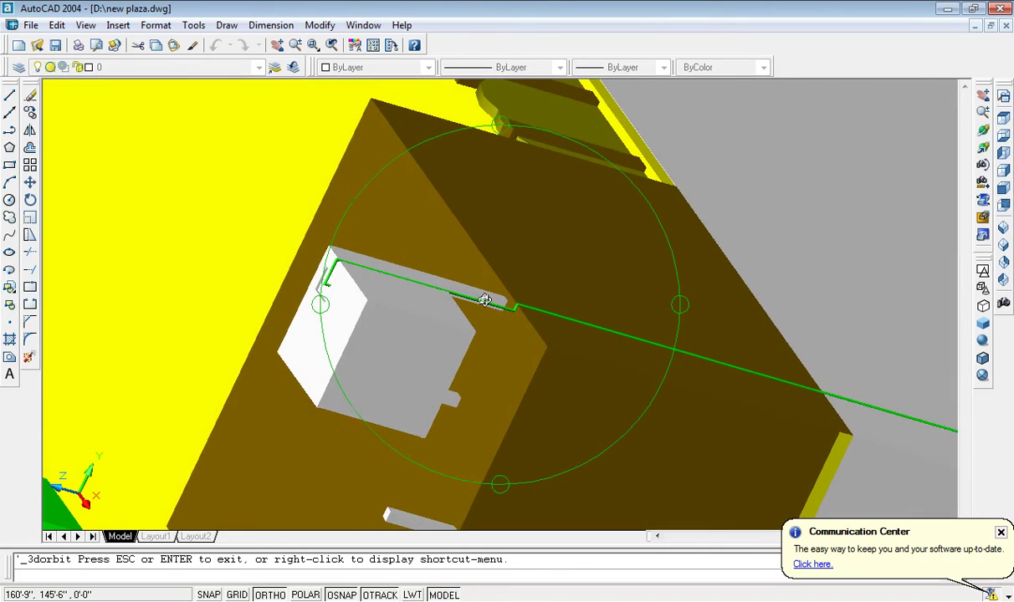
scroll(347, 272, up, 3)
scroll(350, 271, up, 2)
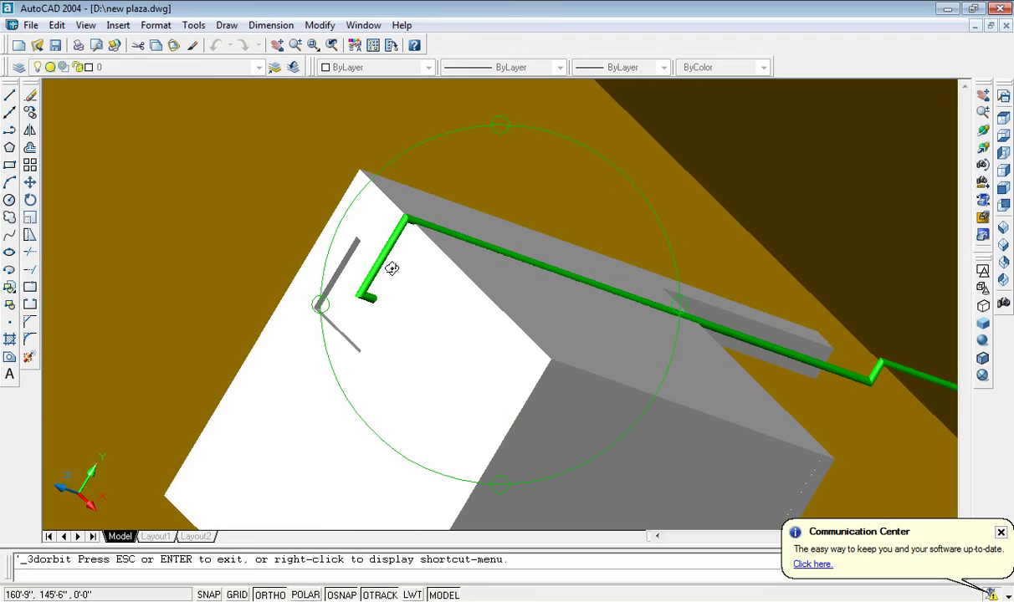
mouse_move(389, 267)
mouse_down()
mouse_move(523, 220)
mouse_move(531, 253)
mouse_up()
scroll(523, 224, down, 2)
scroll(522, 229, down, 3)
mouse_move(589, 303)
mouse_down()
mouse_move(516, 201)
mouse_move(603, 251)
mouse_up()
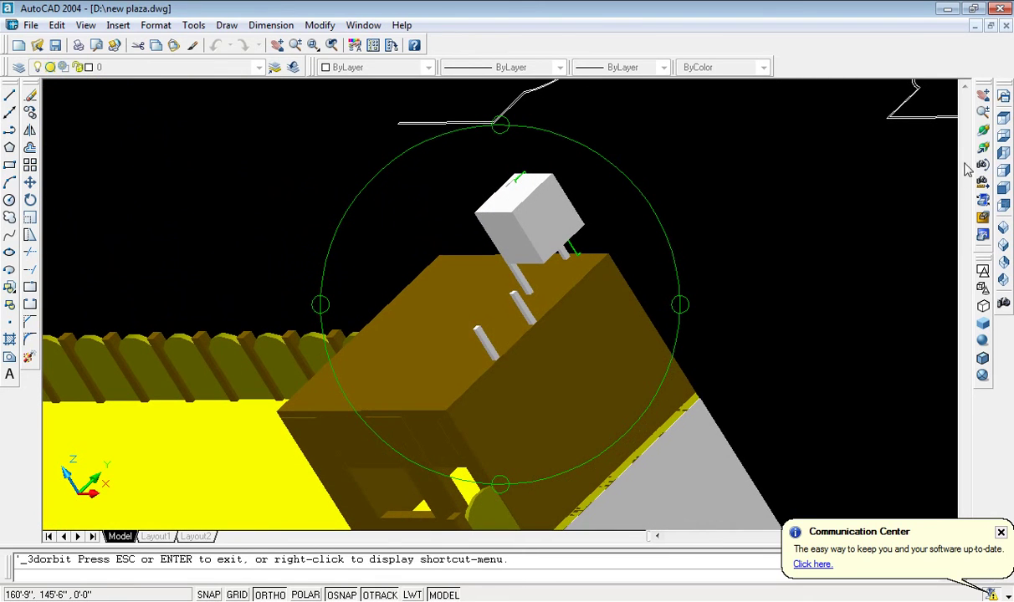
click(1003, 120)
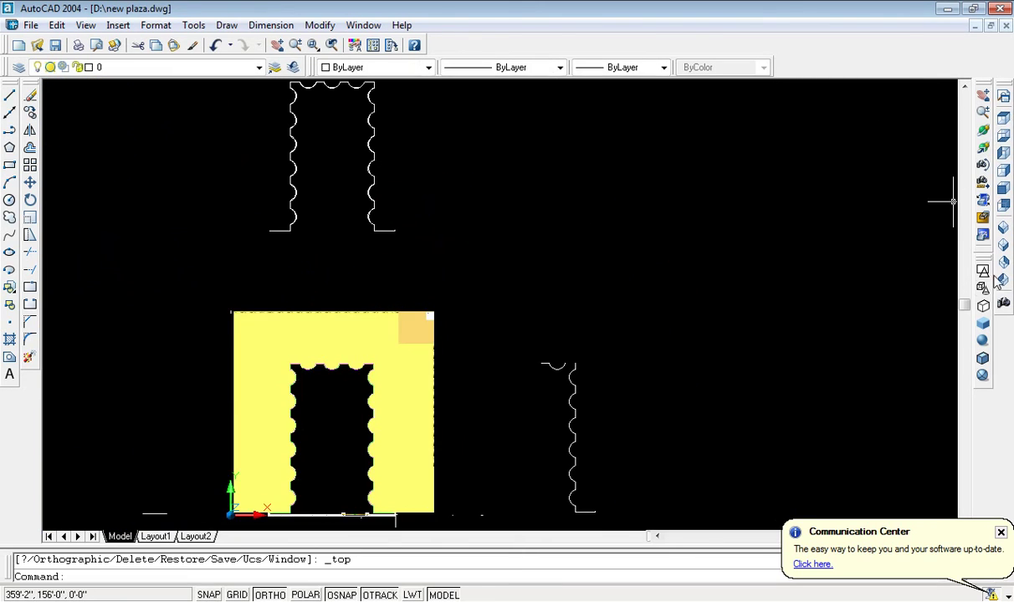
- In top plan view, move the pipe inside the tank square, then show it Gouraud-shaded in SE Isometric
click(983, 287)
scroll(431, 348, up, 3)
scroll(469, 301, up, 4)
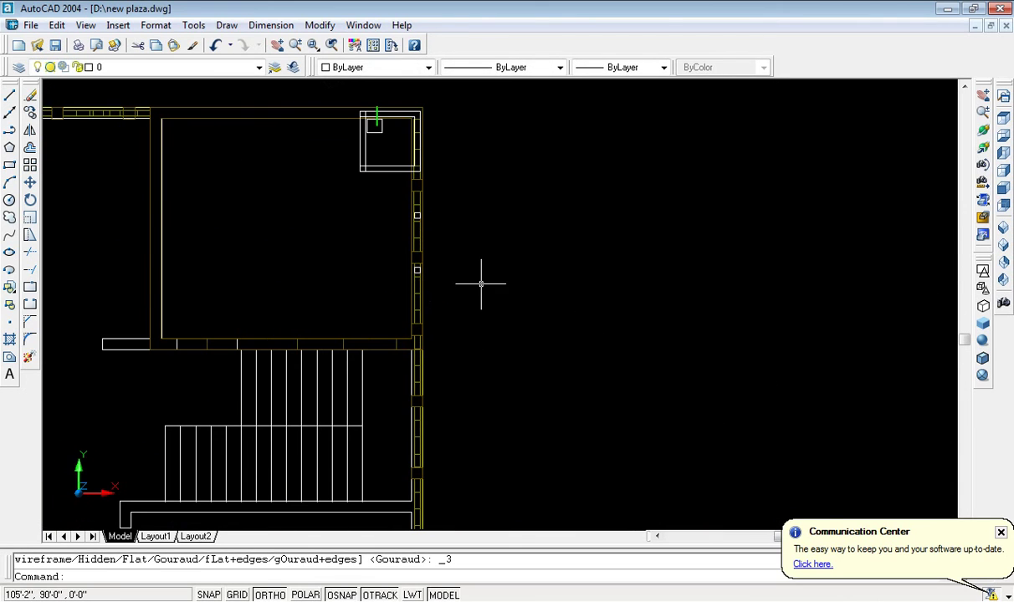
text(M)
key(Return)
scroll(413, 202, up, 3)
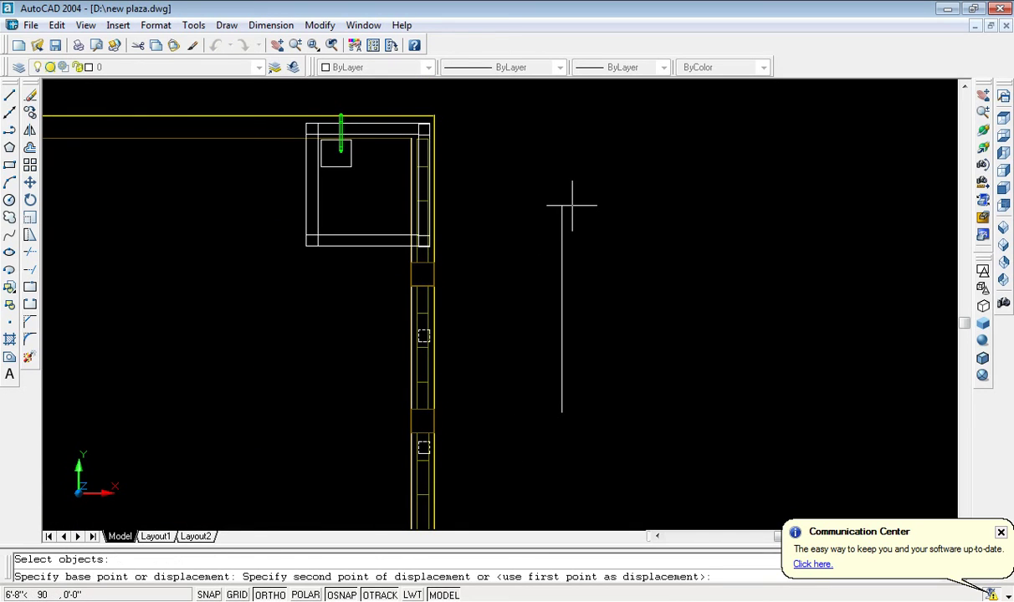
click(1001, 229)
click(982, 342)
scroll(495, 318, up, 5)
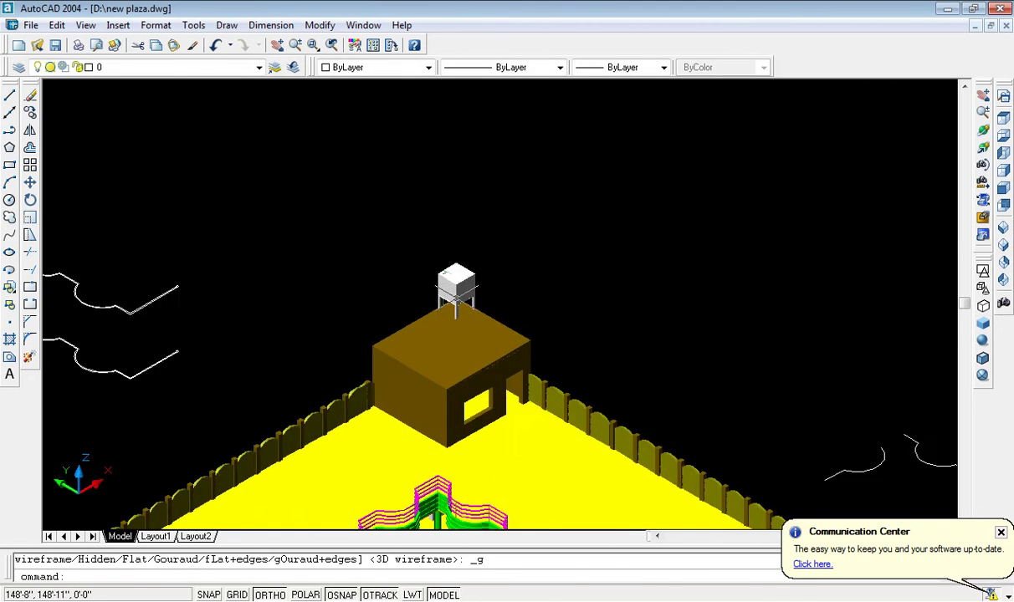
scroll(527, 308, up, 4)
scroll(566, 297, up, 3)
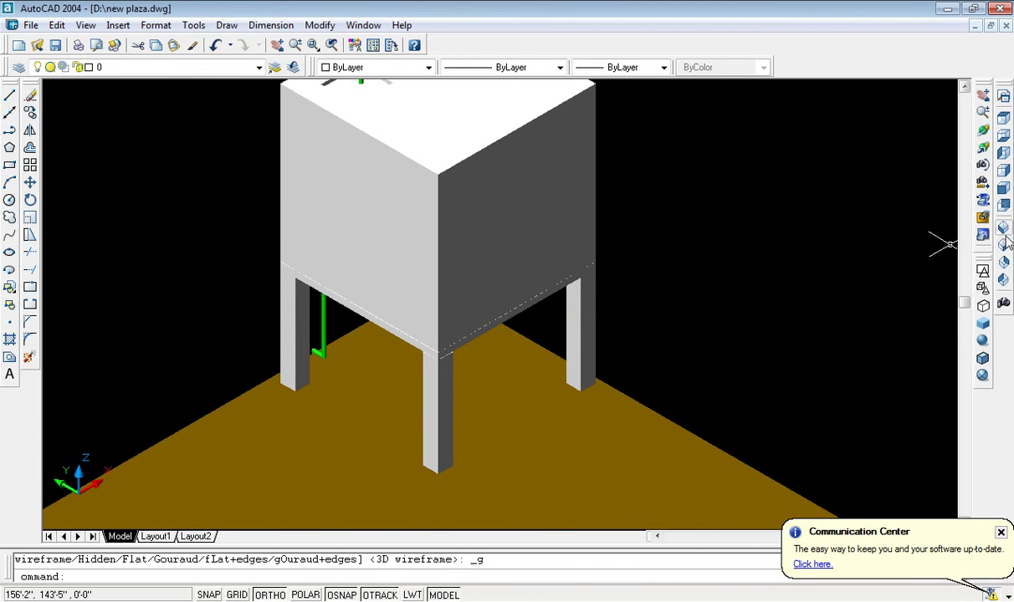
mouse_move(629, 282)
mouse_down()
mouse_move(629, 311)
mouse_move(572, 326)
mouse_move(537, 301)
mouse_move(534, 285)
mouse_move(423, 359)
mouse_up()
mouse_move(560, 347)
mouse_down()
mouse_move(514, 369)
mouse_move(588, 340)
mouse_move(561, 349)
mouse_move(518, 421)
mouse_move(633, 304)
mouse_move(566, 356)
mouse_move(577, 378)
mouse_move(577, 296)
mouse_move(544, 322)
mouse_move(477, 324)
mouse_move(564, 364)
mouse_move(546, 338)
mouse_move(633, 301)
mouse_move(519, 326)
mouse_move(441, 321)
mouse_move(588, 311)
mouse_up()
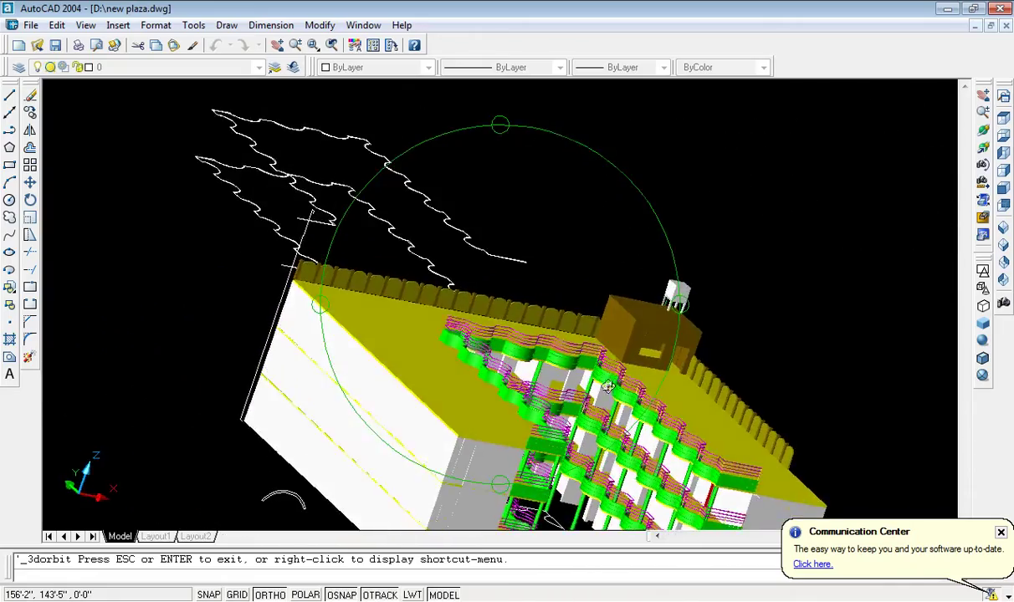
drag(608, 386, 618, 211)
scroll(569, 351, up, 2)
scroll(577, 334, up, 2)
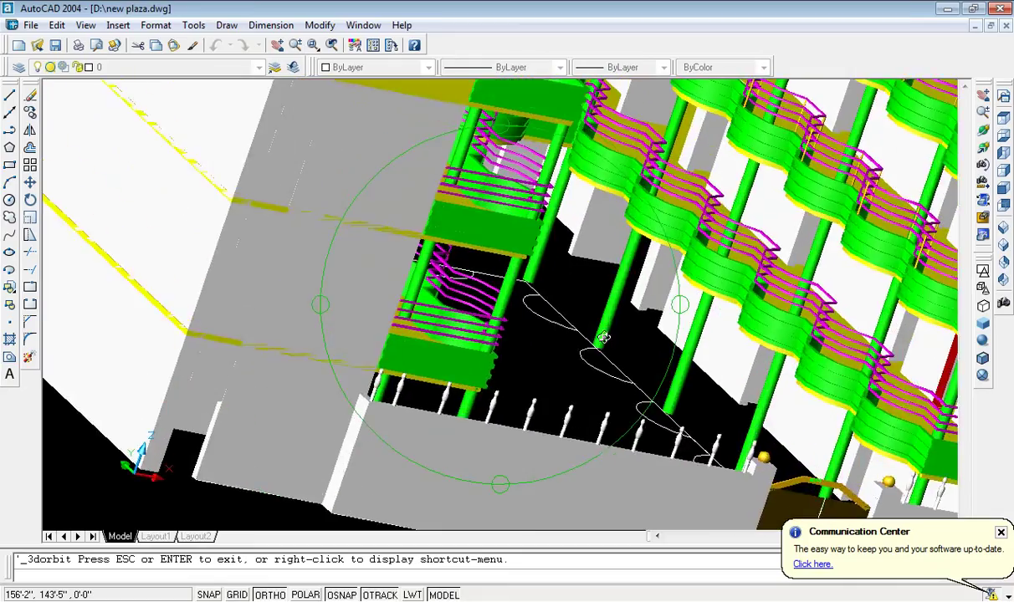
scroll(590, 318, up, 2)
scroll(601, 298, up, 2)
mouse_move(600, 299)
mouse_down()
mouse_move(516, 287)
mouse_move(488, 410)
mouse_move(519, 437)
mouse_move(565, 288)
mouse_move(577, 303)
mouse_move(568, 368)
mouse_move(481, 475)
mouse_move(358, 452)
mouse_up()
scroll(586, 314, up, 2)
scroll(598, 325, up, 3)
scroll(598, 325, down, 3)
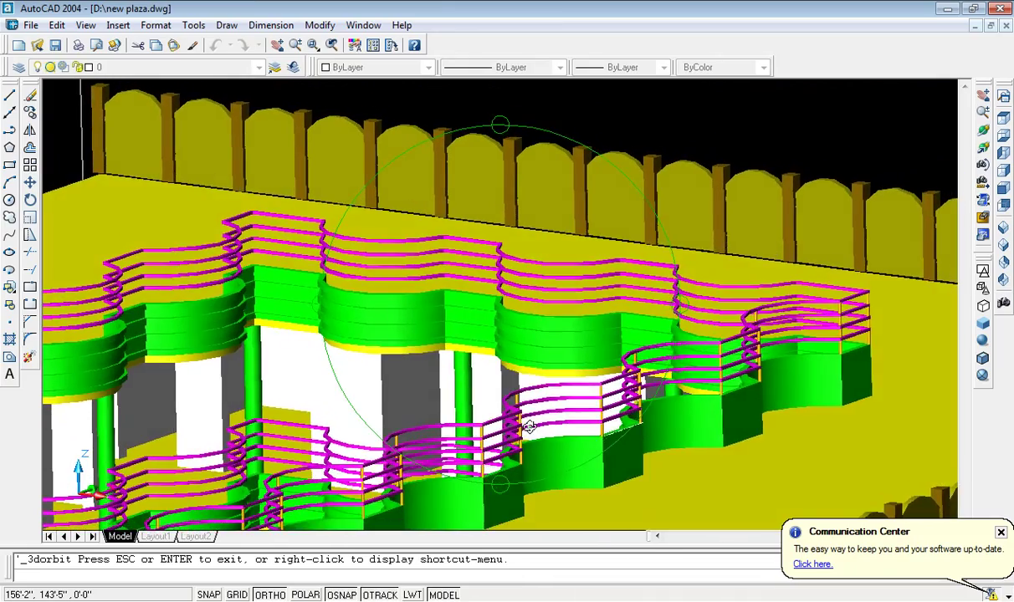
mouse_move(529, 427)
mouse_down()
mouse_move(523, 398)
mouse_move(541, 385)
mouse_move(612, 381)
mouse_up()
mouse_move(431, 313)
mouse_down()
mouse_move(559, 297)
mouse_move(538, 296)
mouse_up()
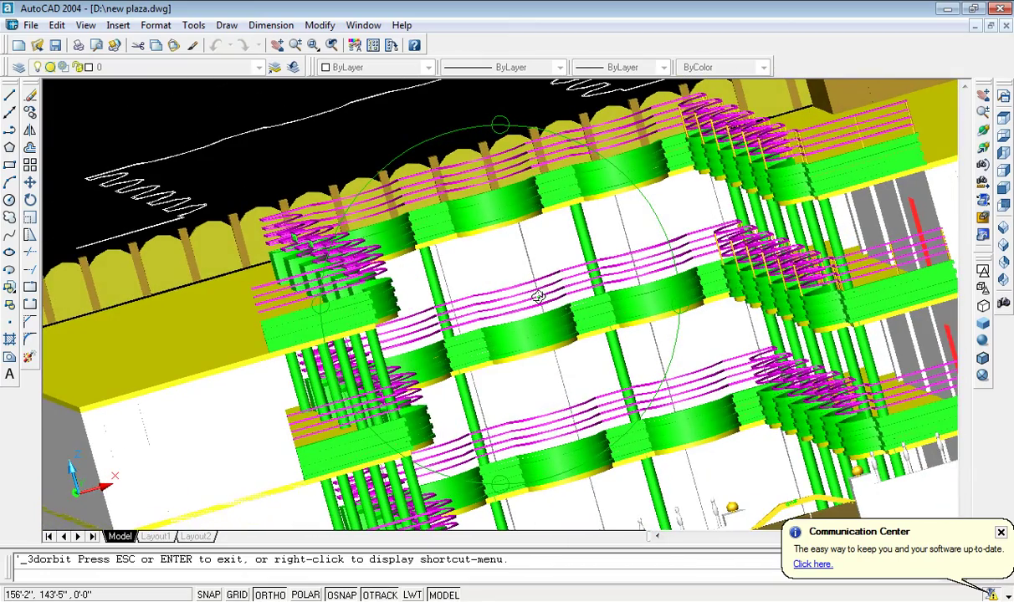